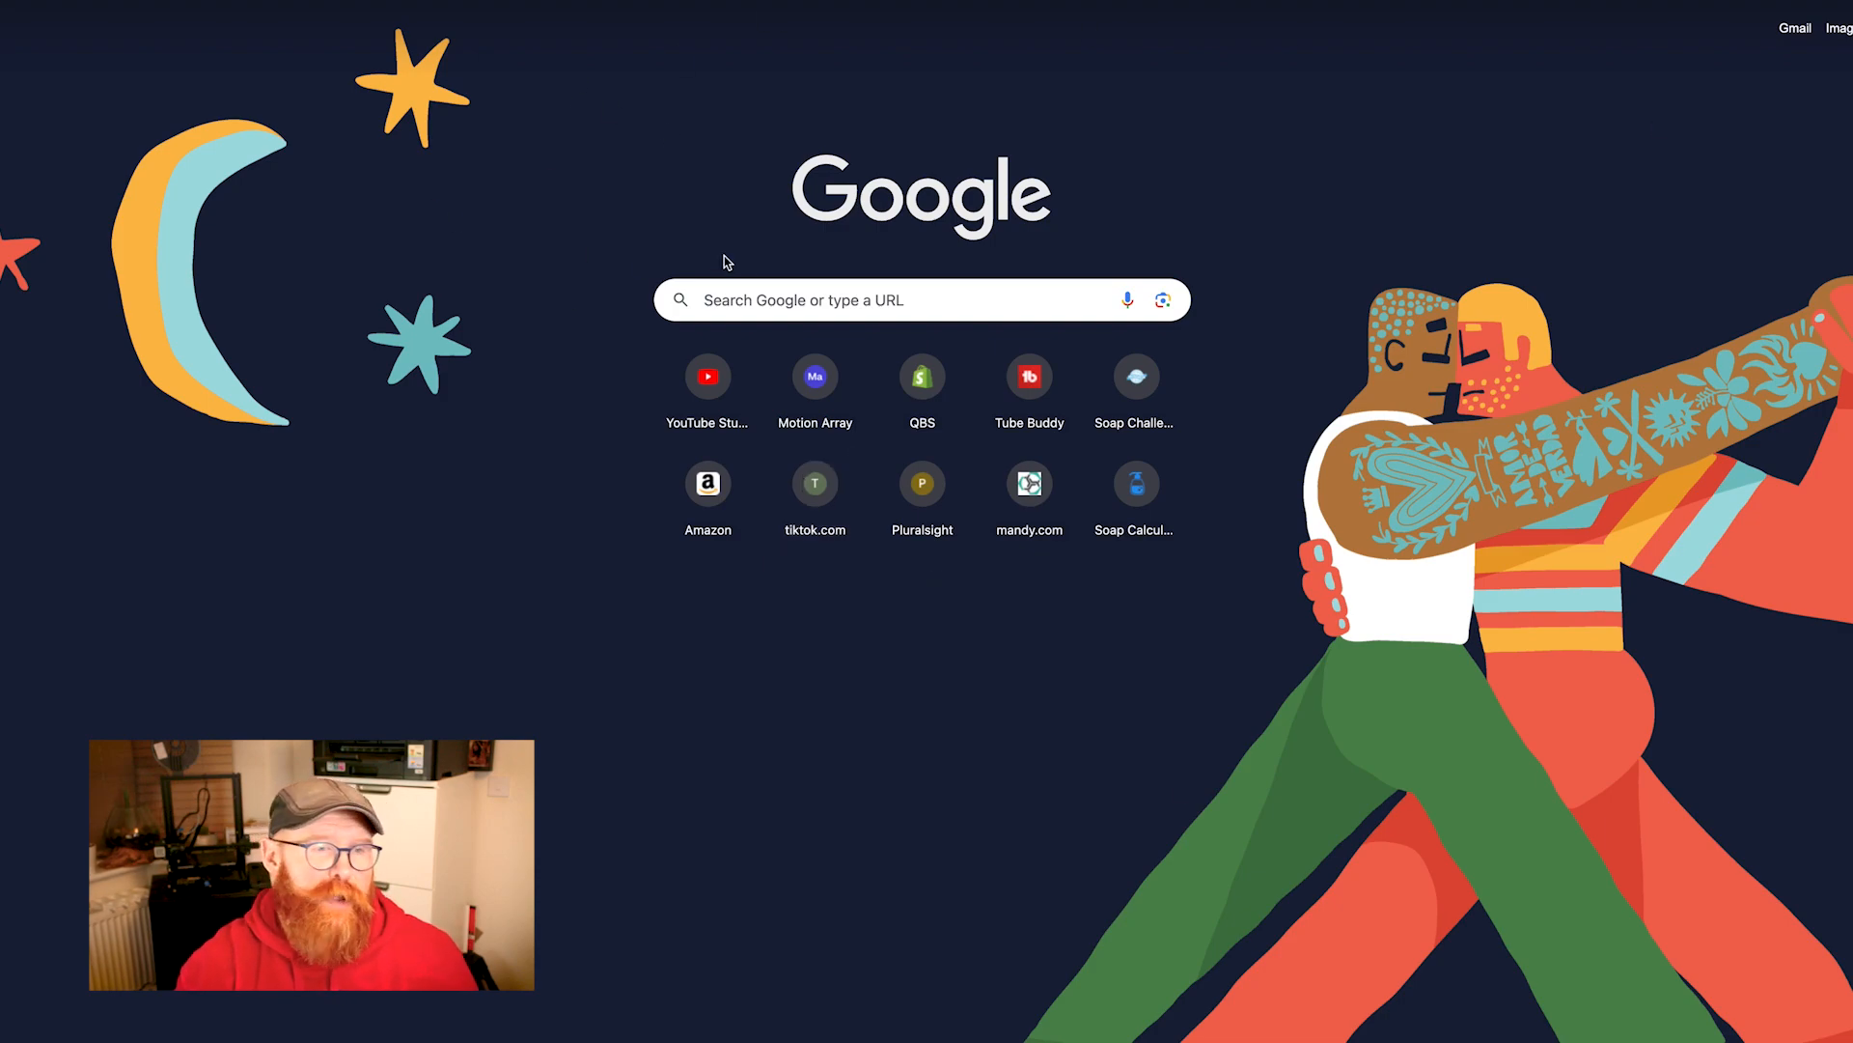
- Search Google for "Soap Calc" and open the recipe calculator on the SoapCalc website
{"action": "left_click", "coordinate": [755, 288]}
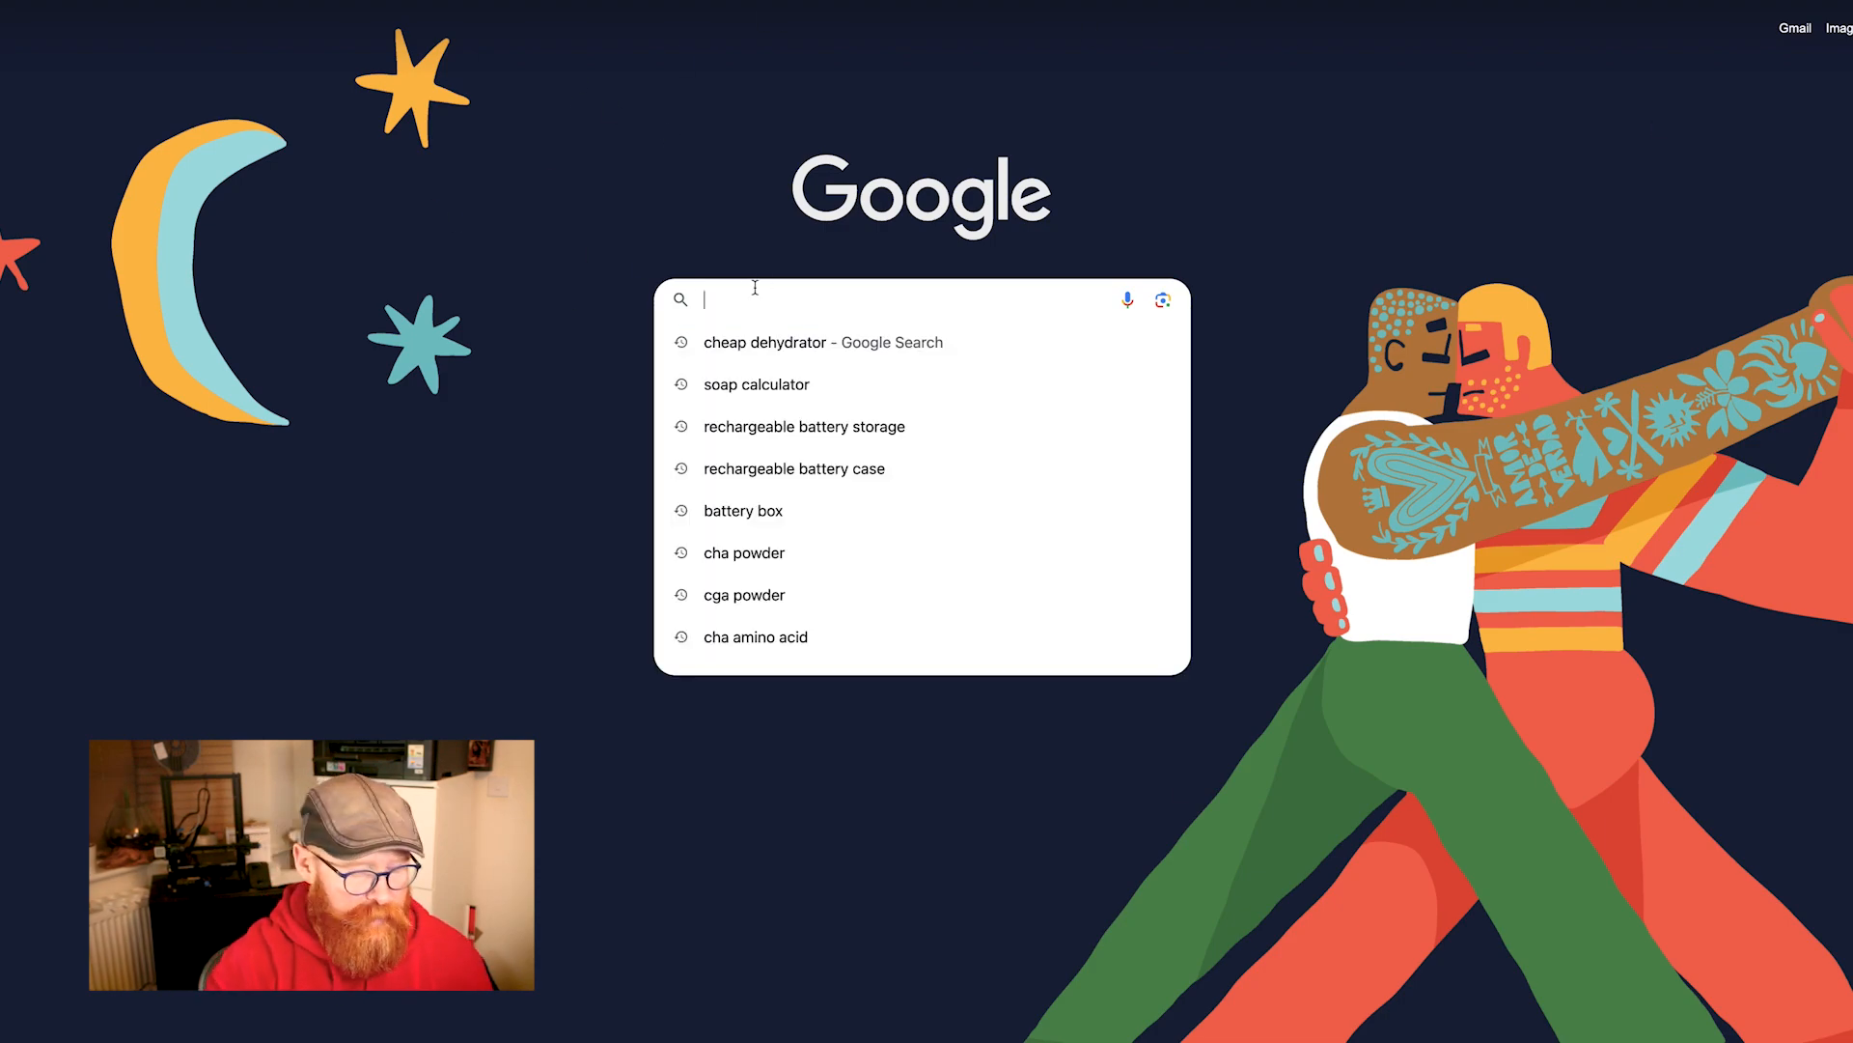
{"action": "type", "text": "Soap Calc"}
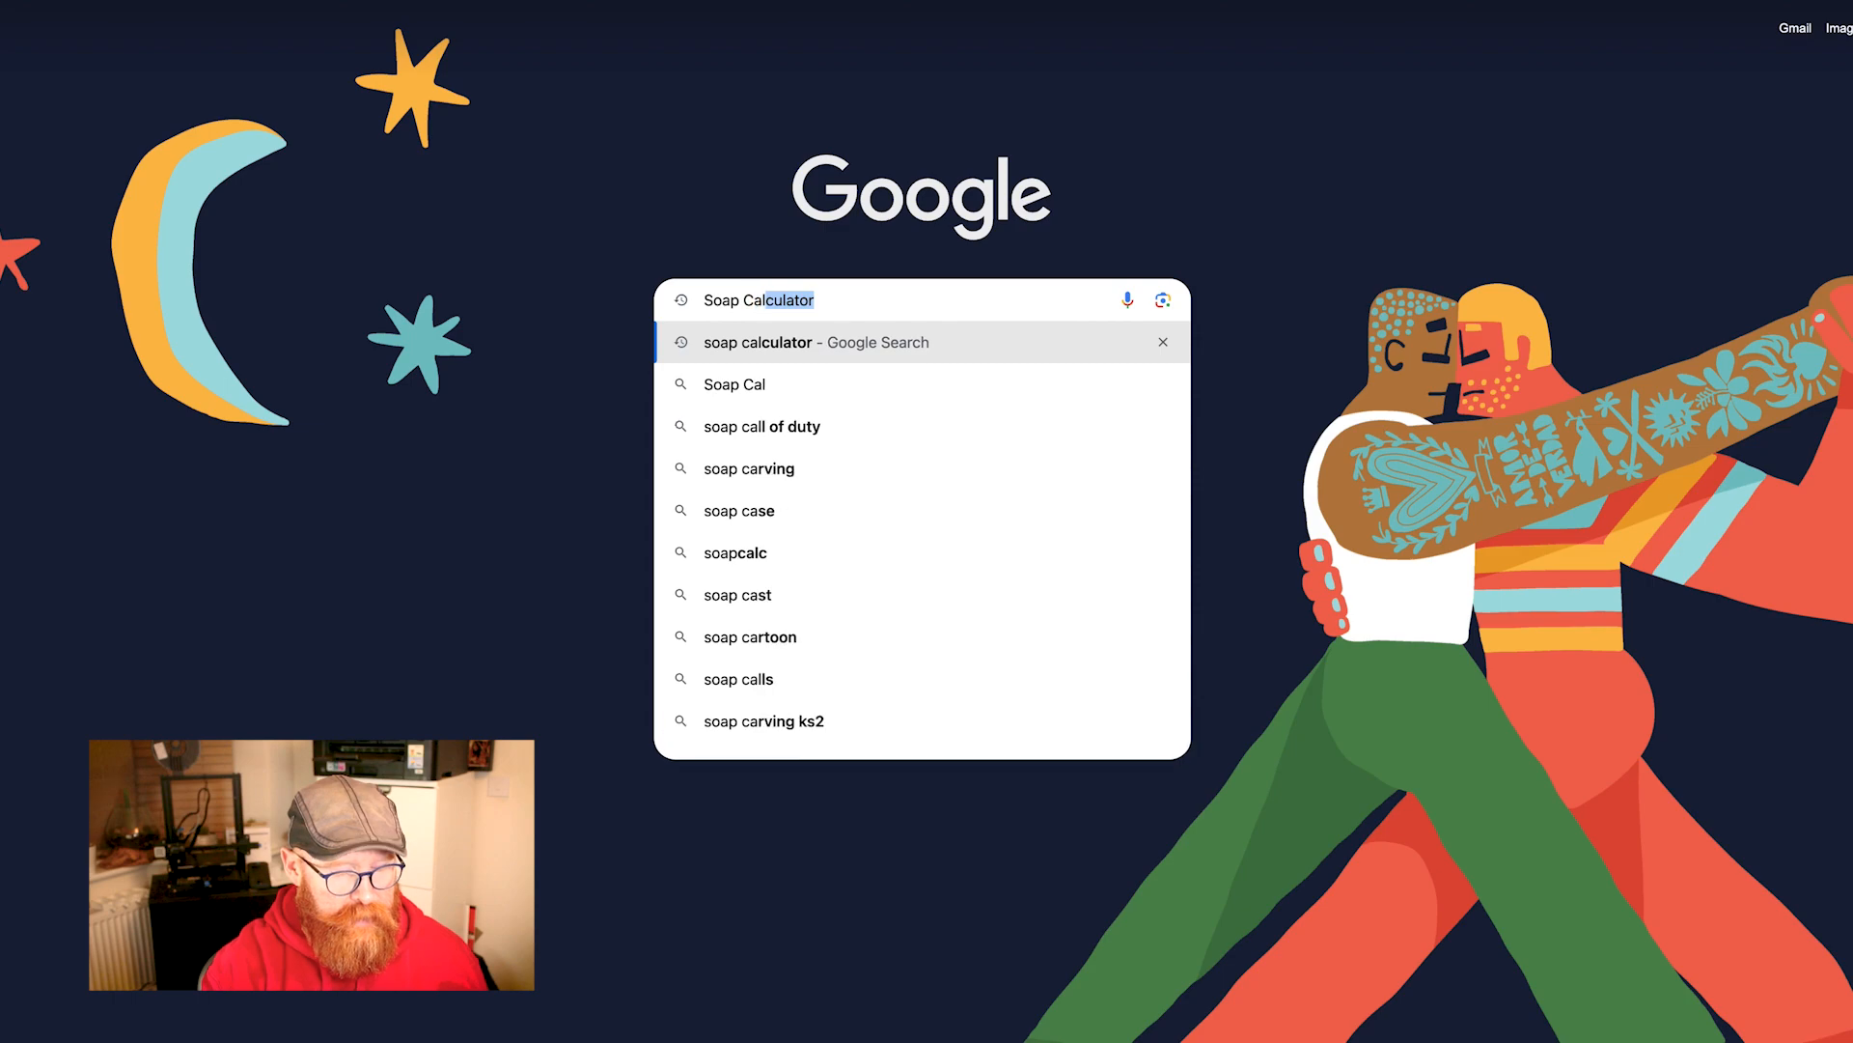
{"action": "key", "text": "BackSpace"}
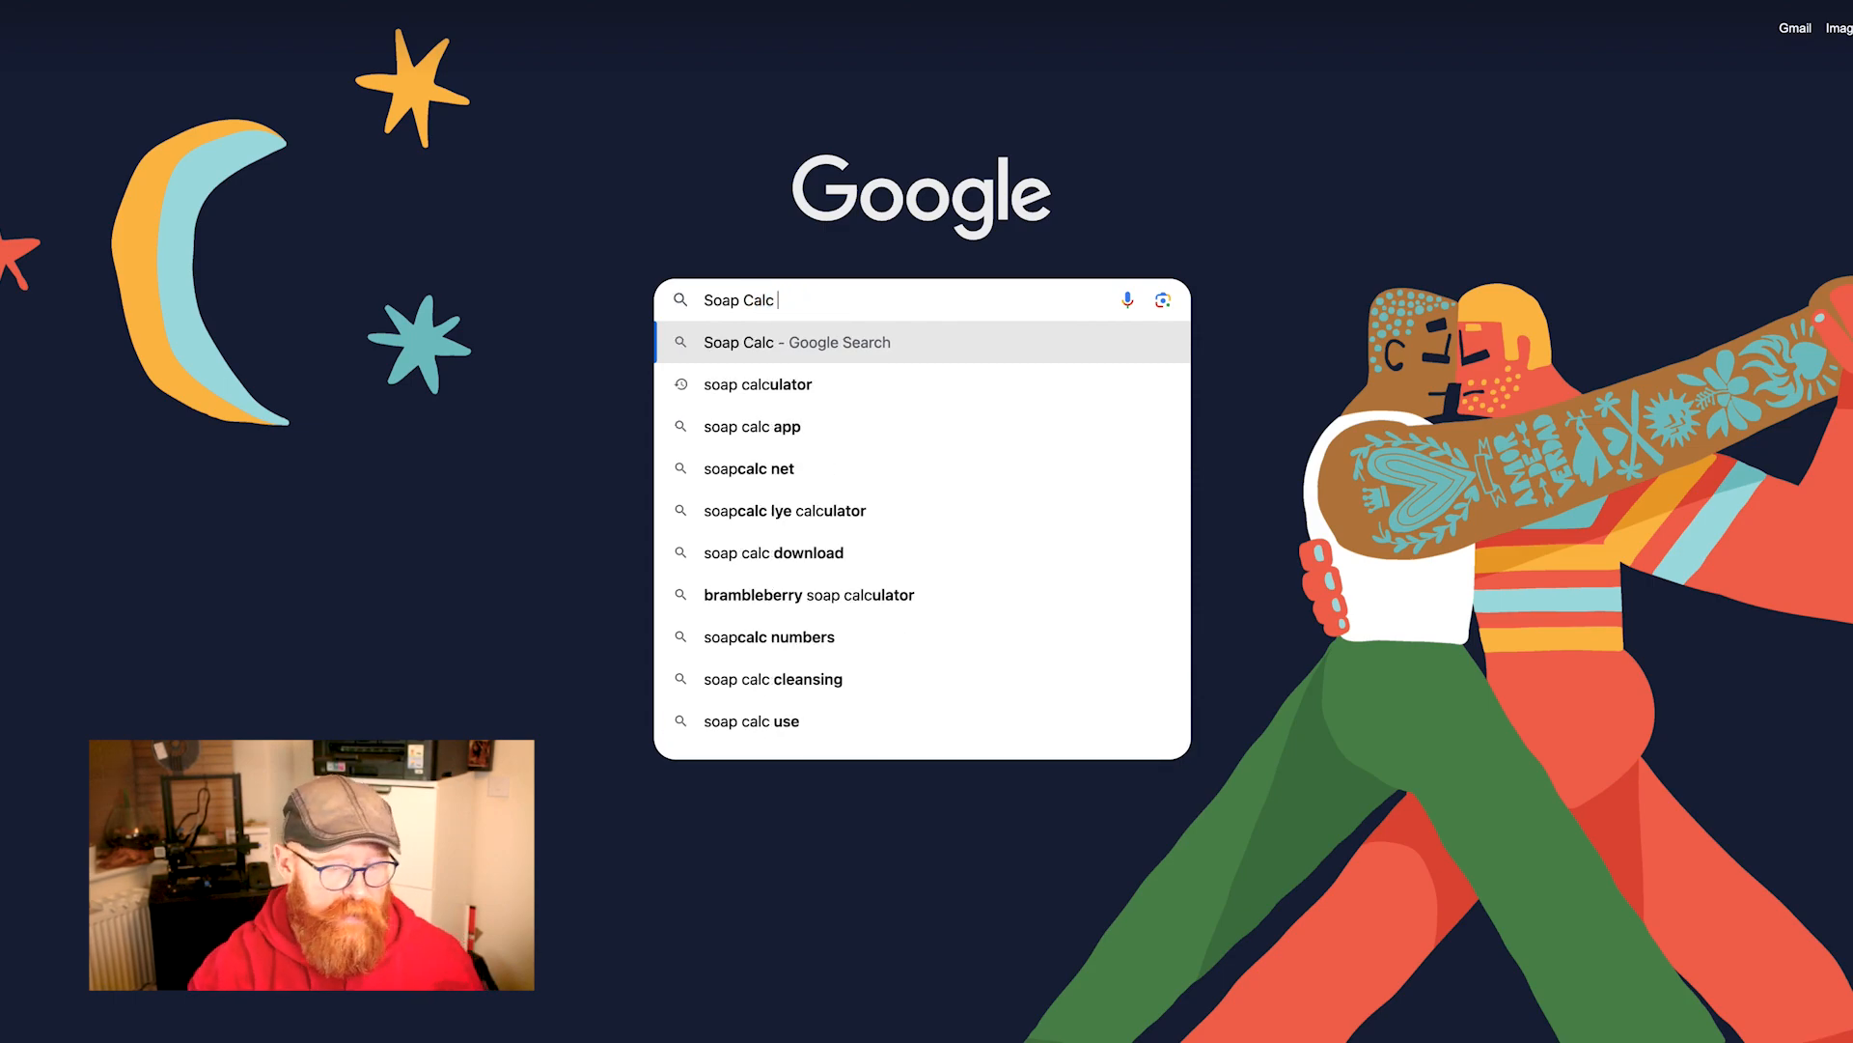
{"action": "key", "text": "Return"}
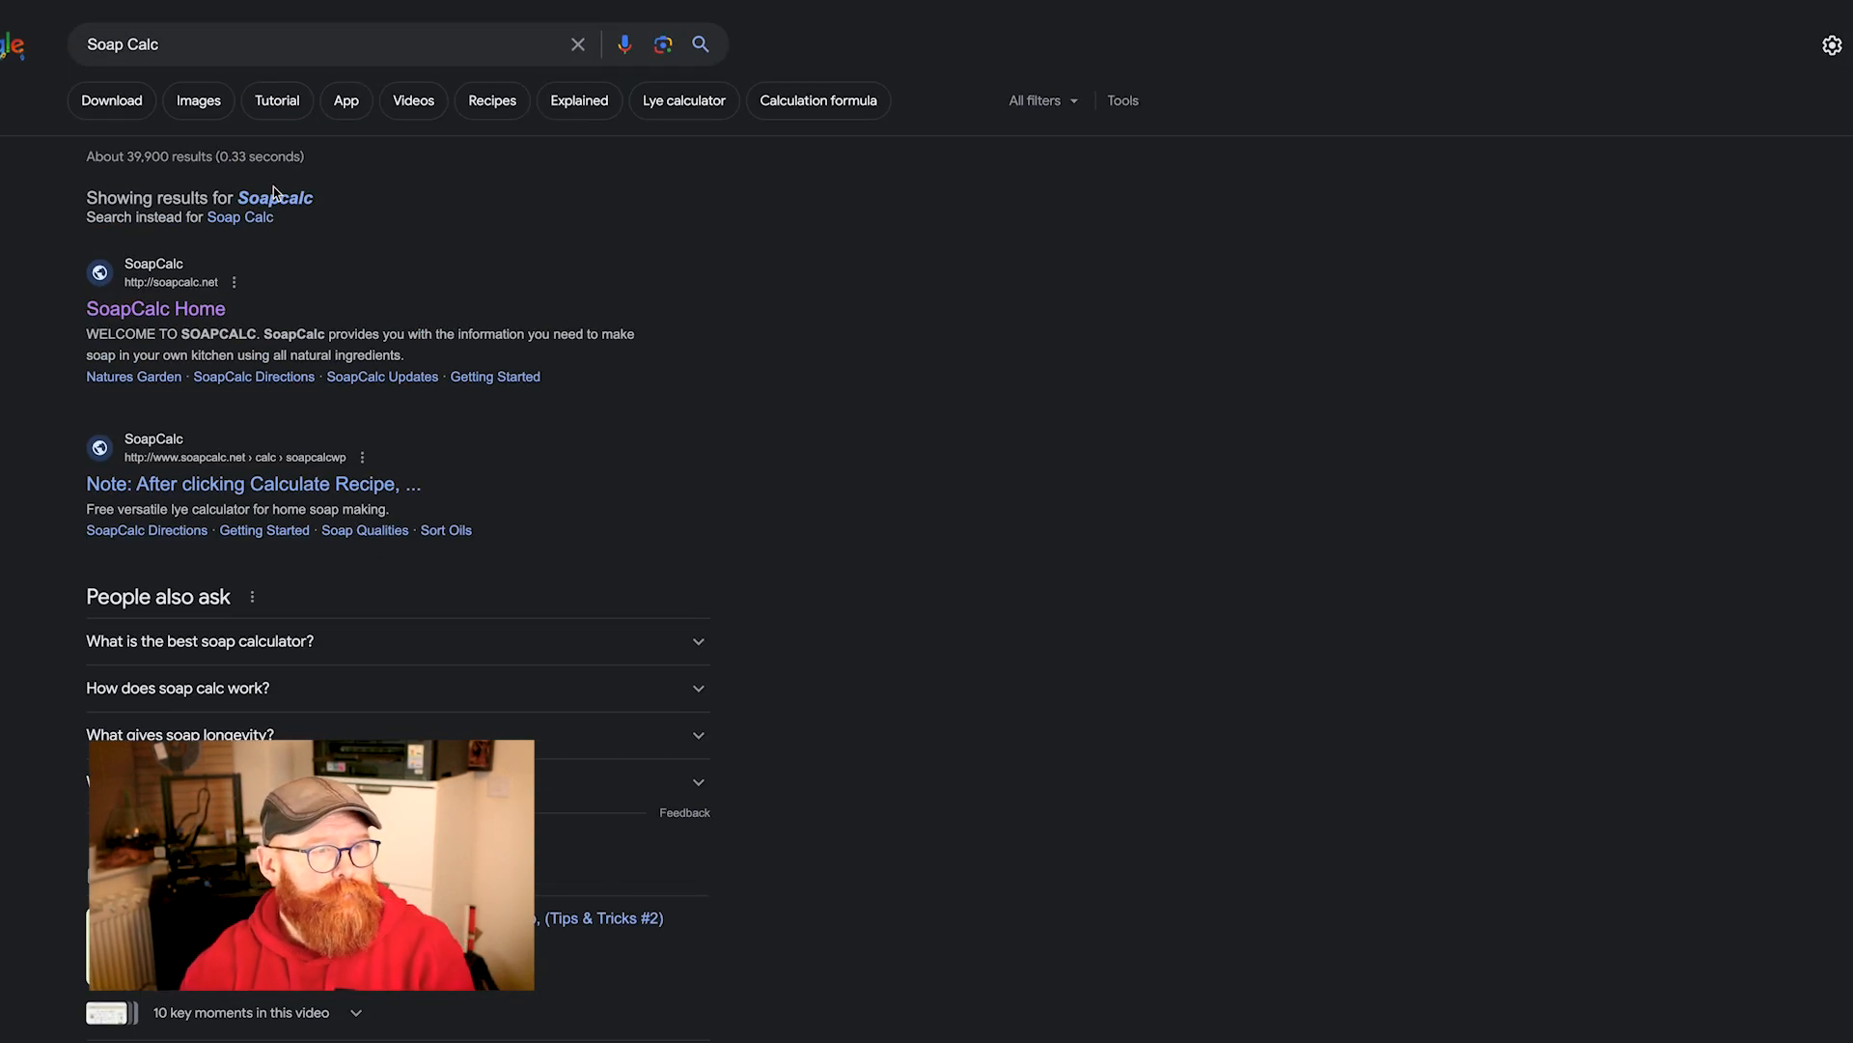
{"action": "left_click", "coordinate": [212, 311]}
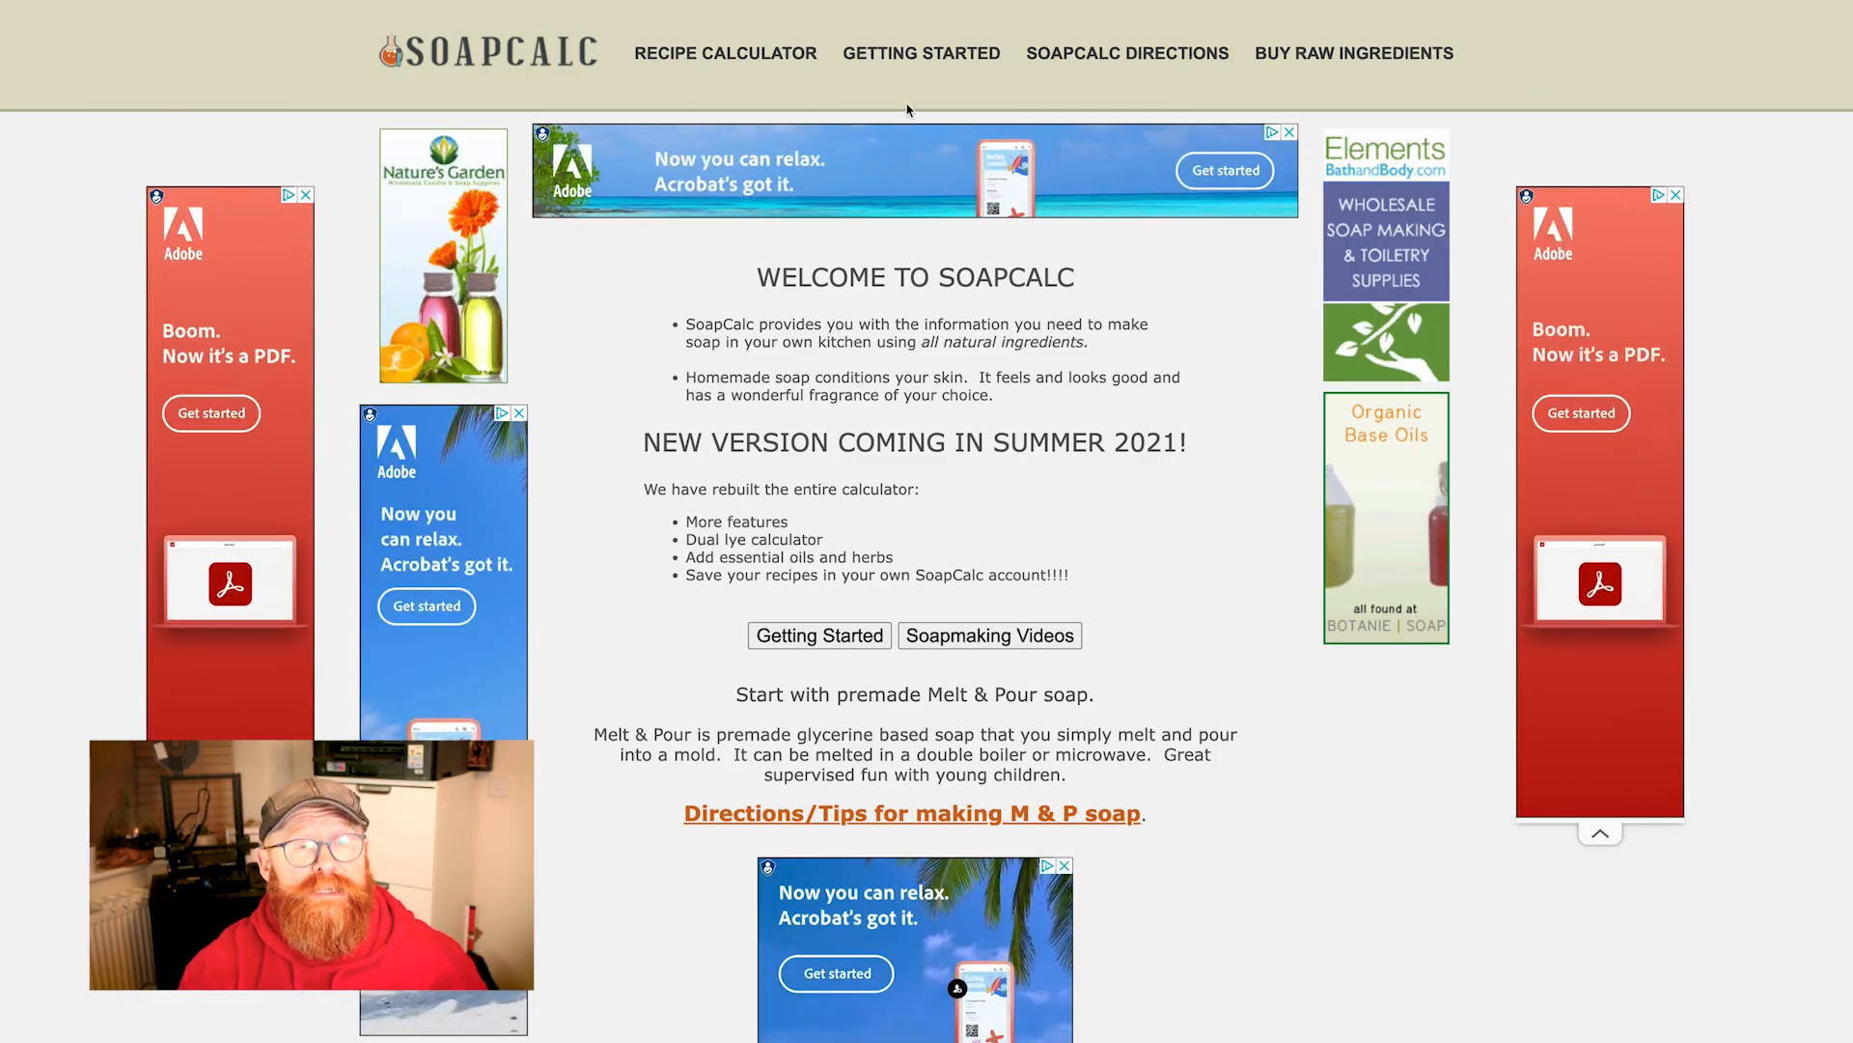
{"action": "left_click", "coordinate": [717, 60]}
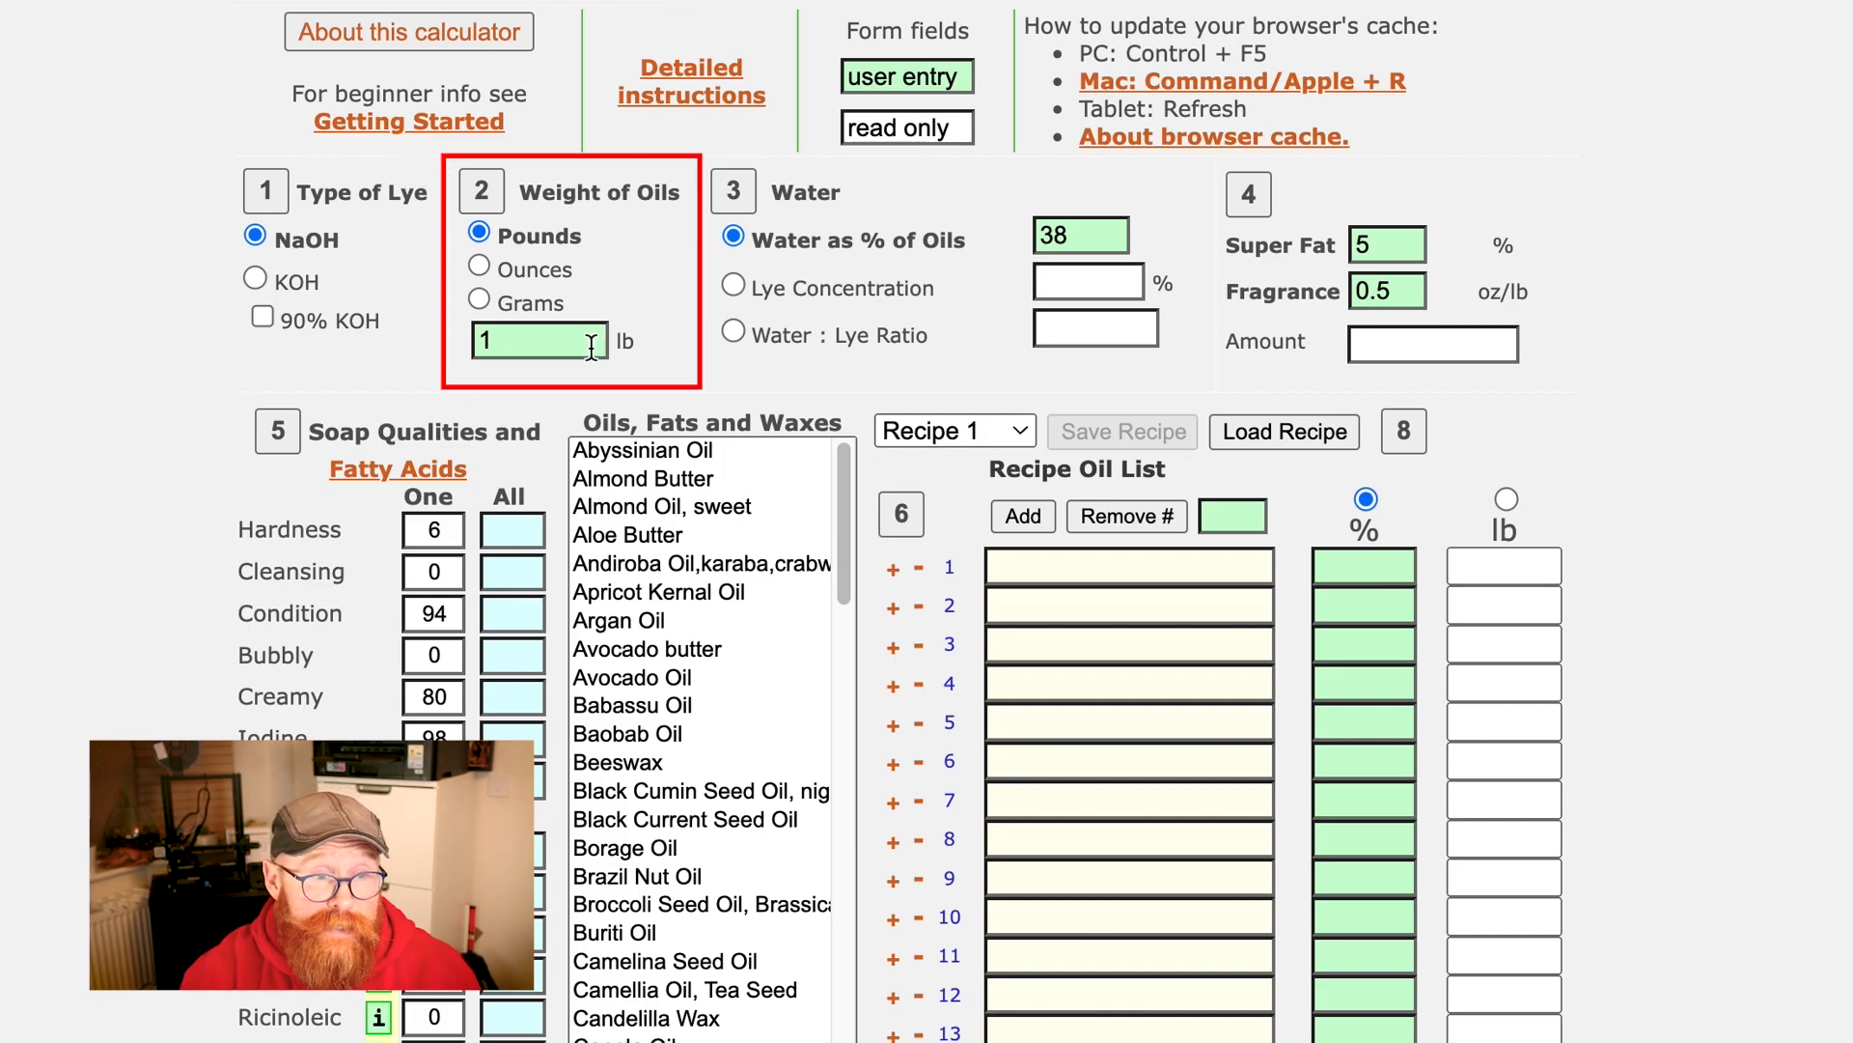
- Set the weight of oils to 450 grams
{"action": "left_click", "coordinate": [480, 299]}
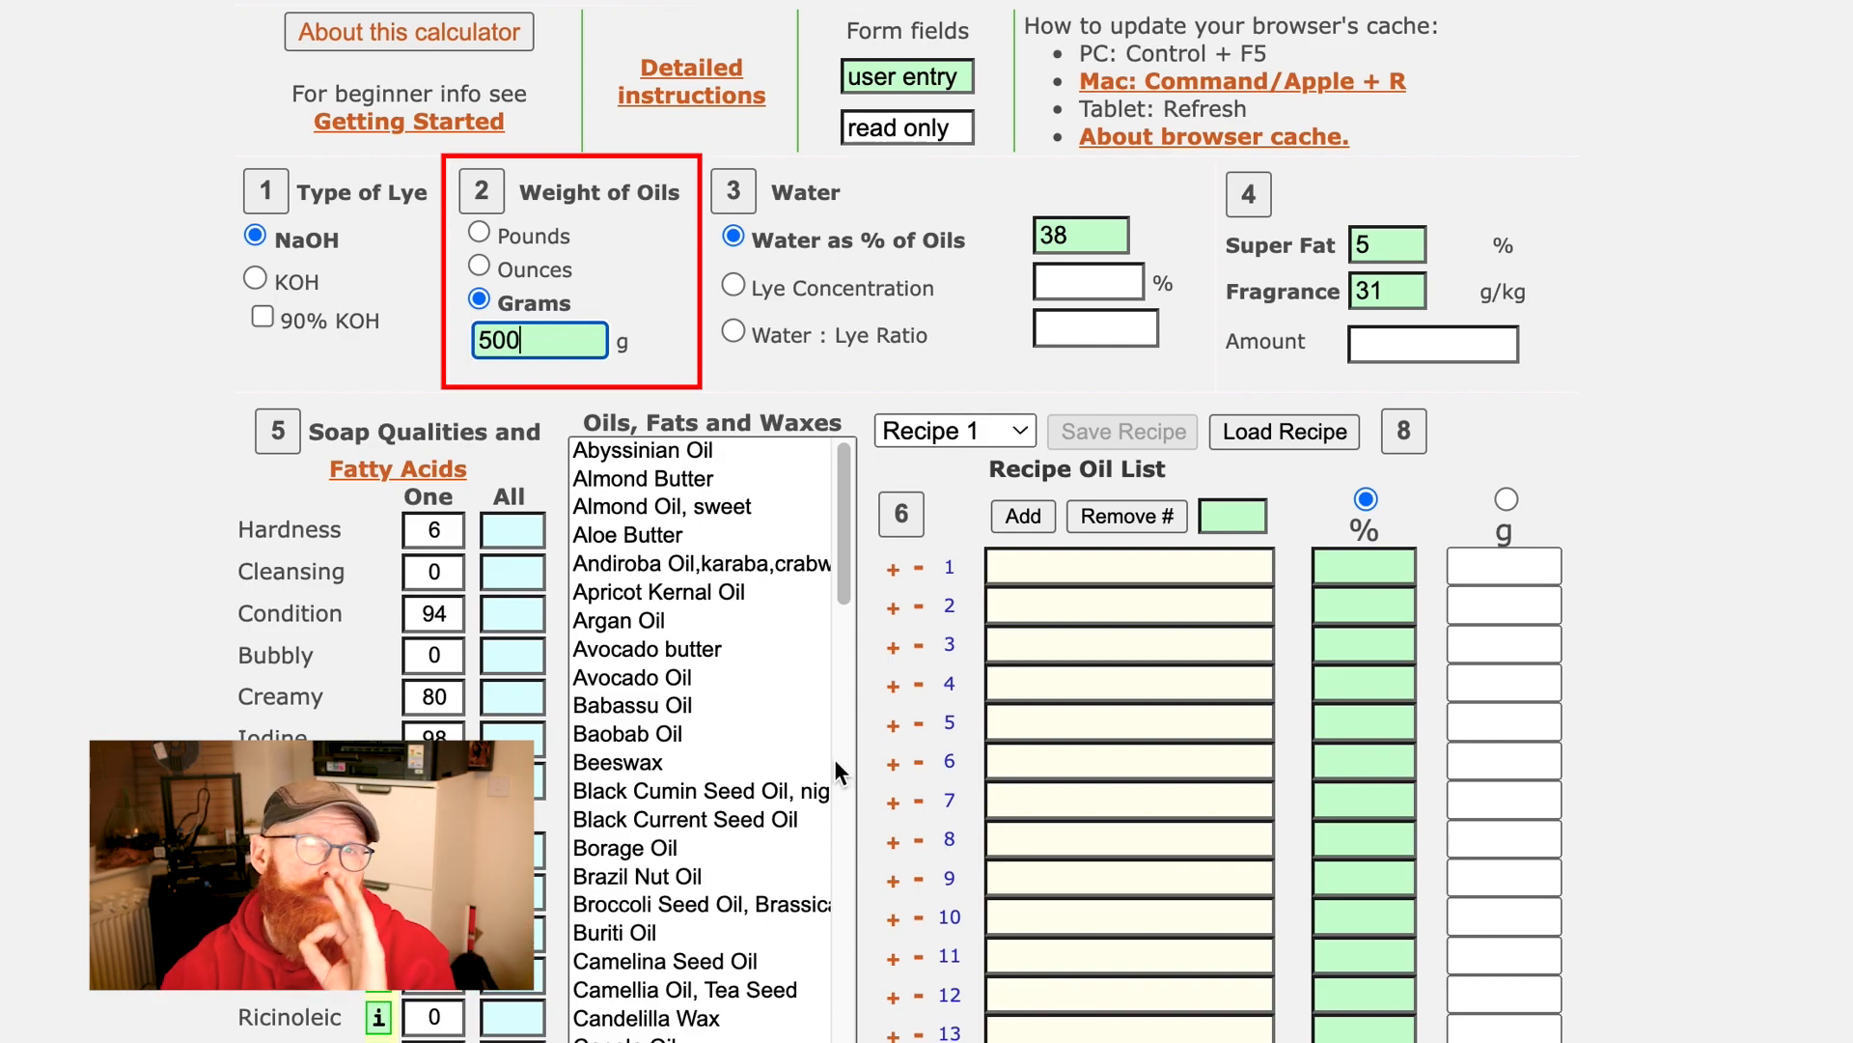
{"action": "left_click_drag", "start_coordinate": [536, 340], "coordinate": [334, 359]}
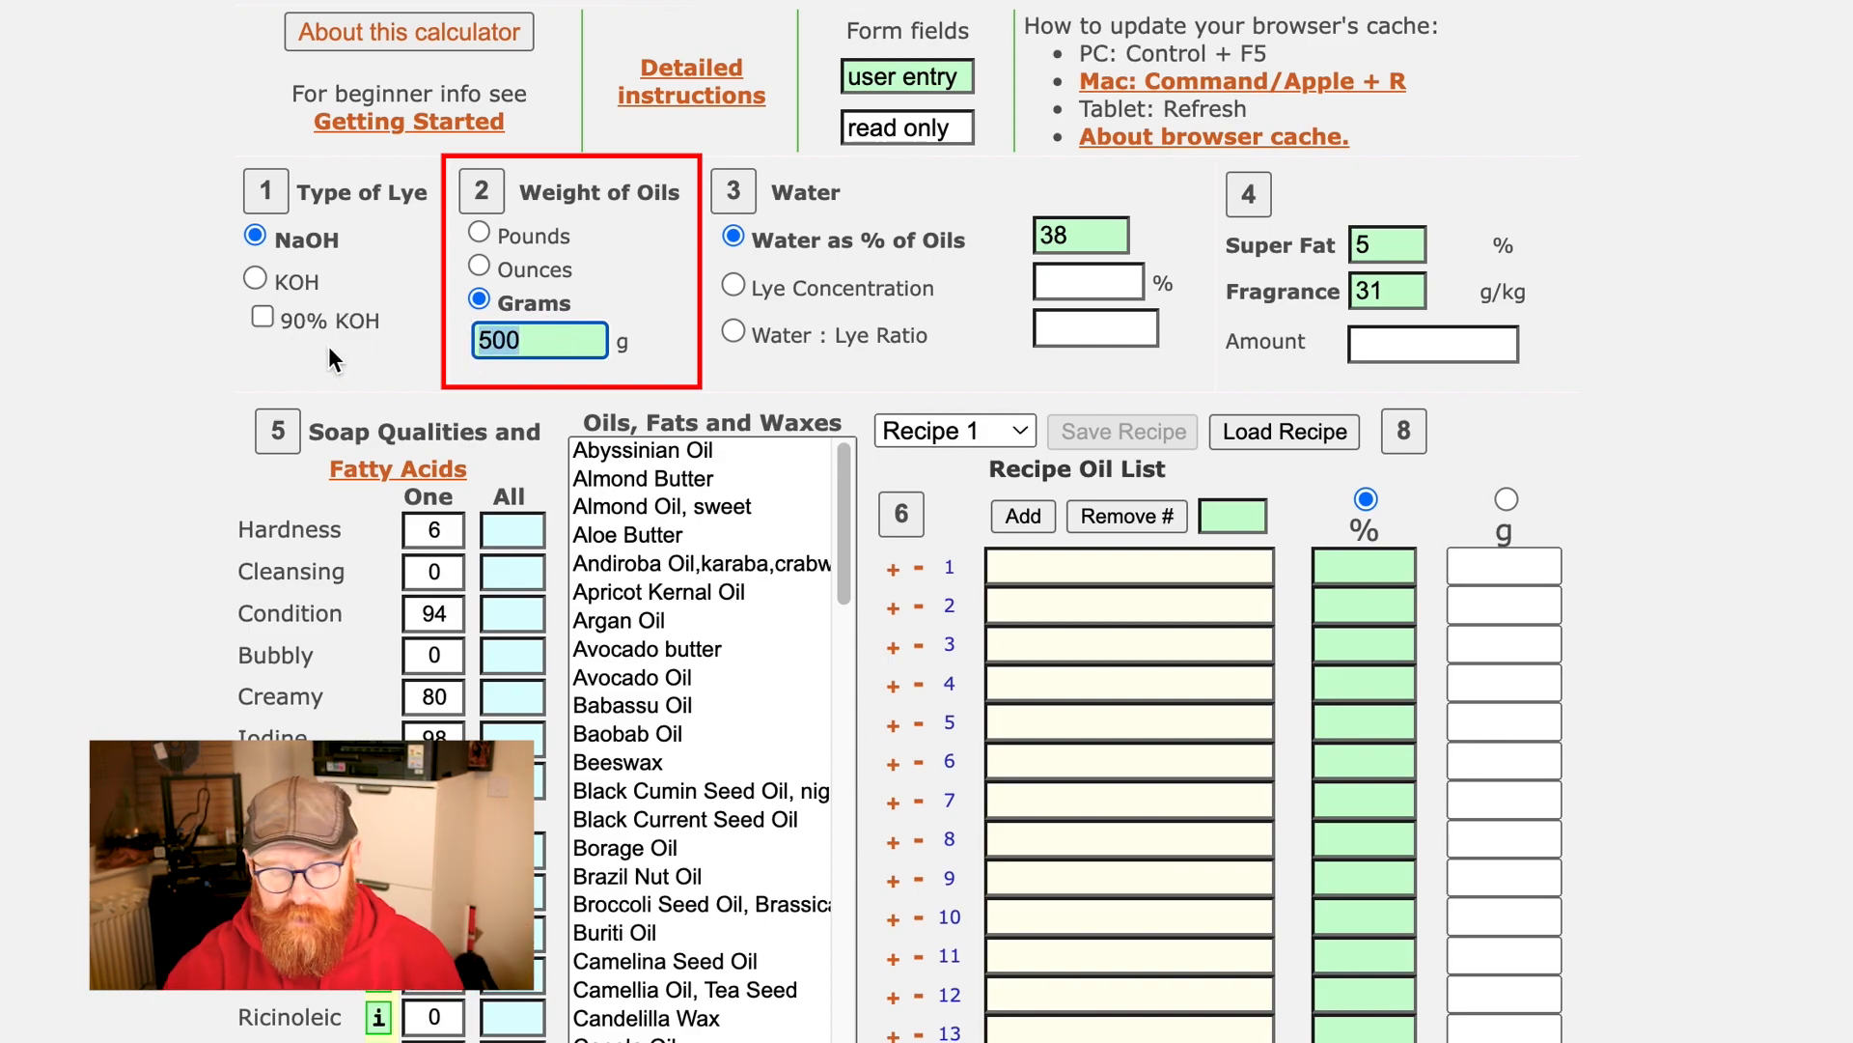
{"action": "type", "text": "450"}
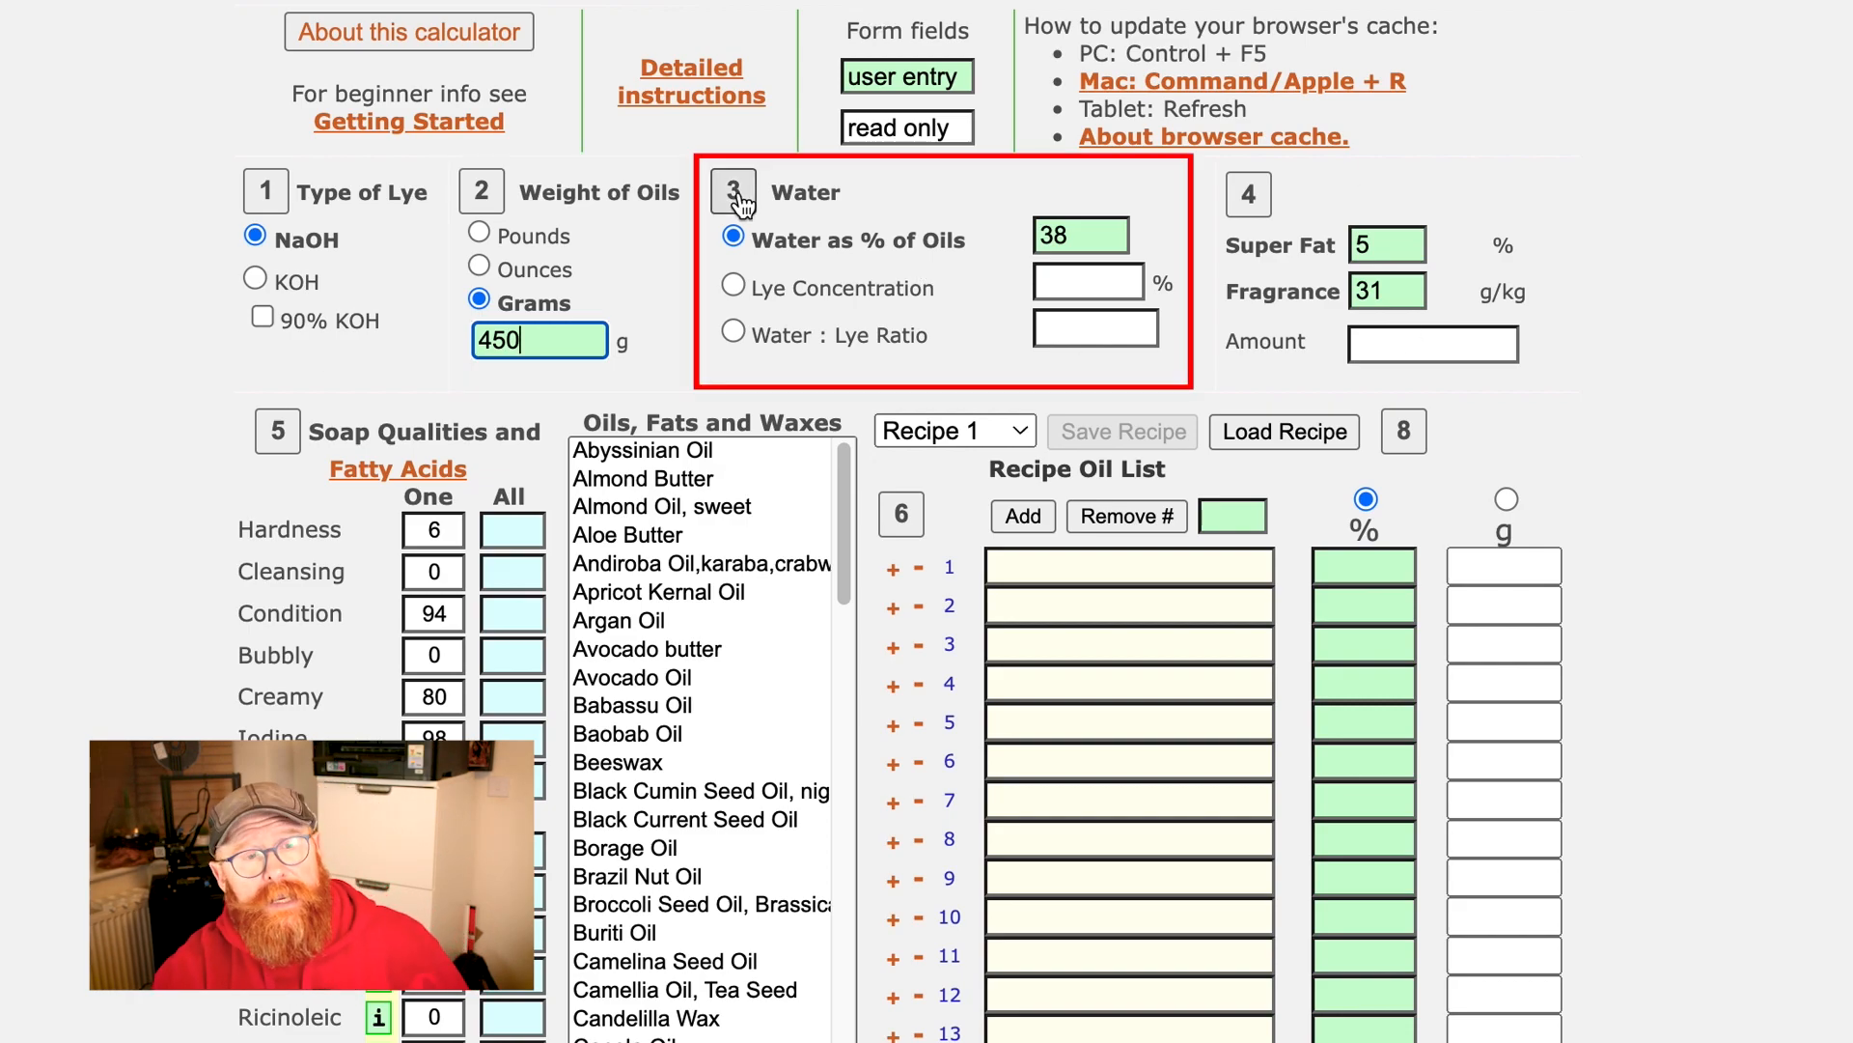
- Define the water amount by Water : Lye Ratio and set the ratio to 1.8:1
{"action": "left_click", "coordinate": [804, 198]}
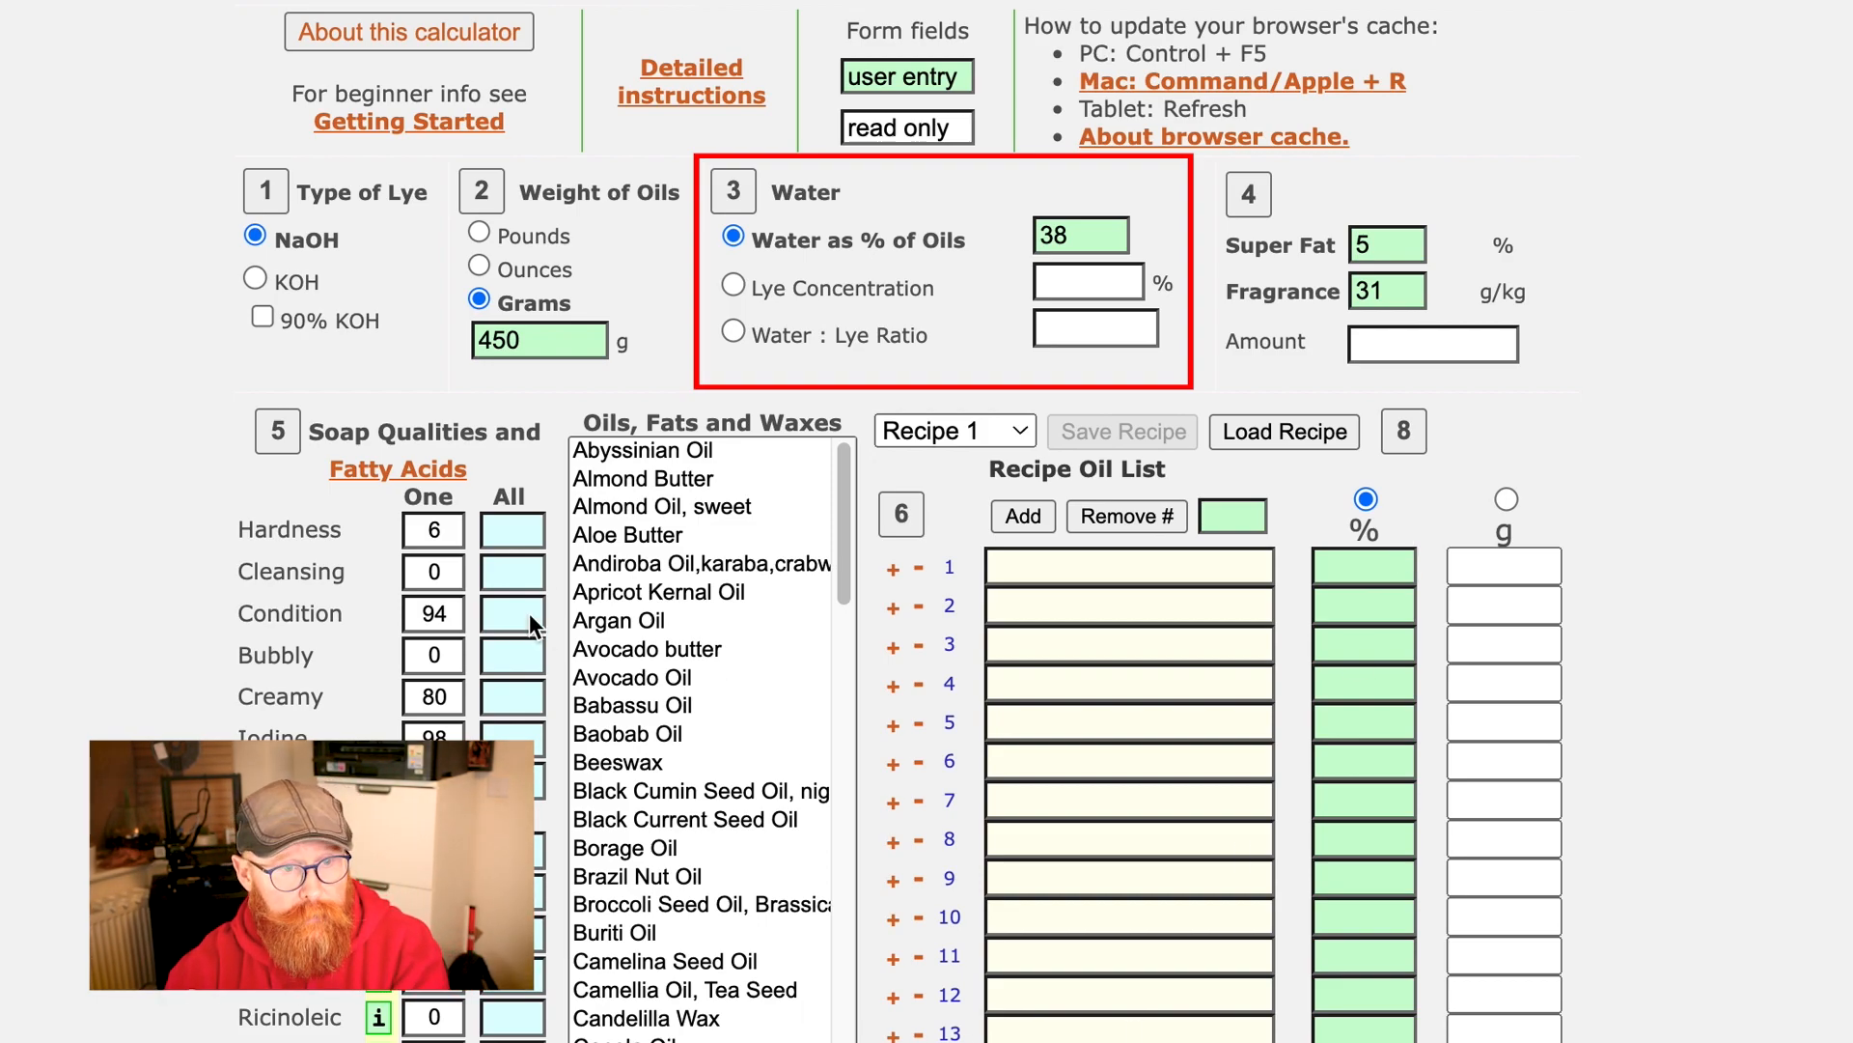
{"action": "left_click", "coordinate": [734, 333]}
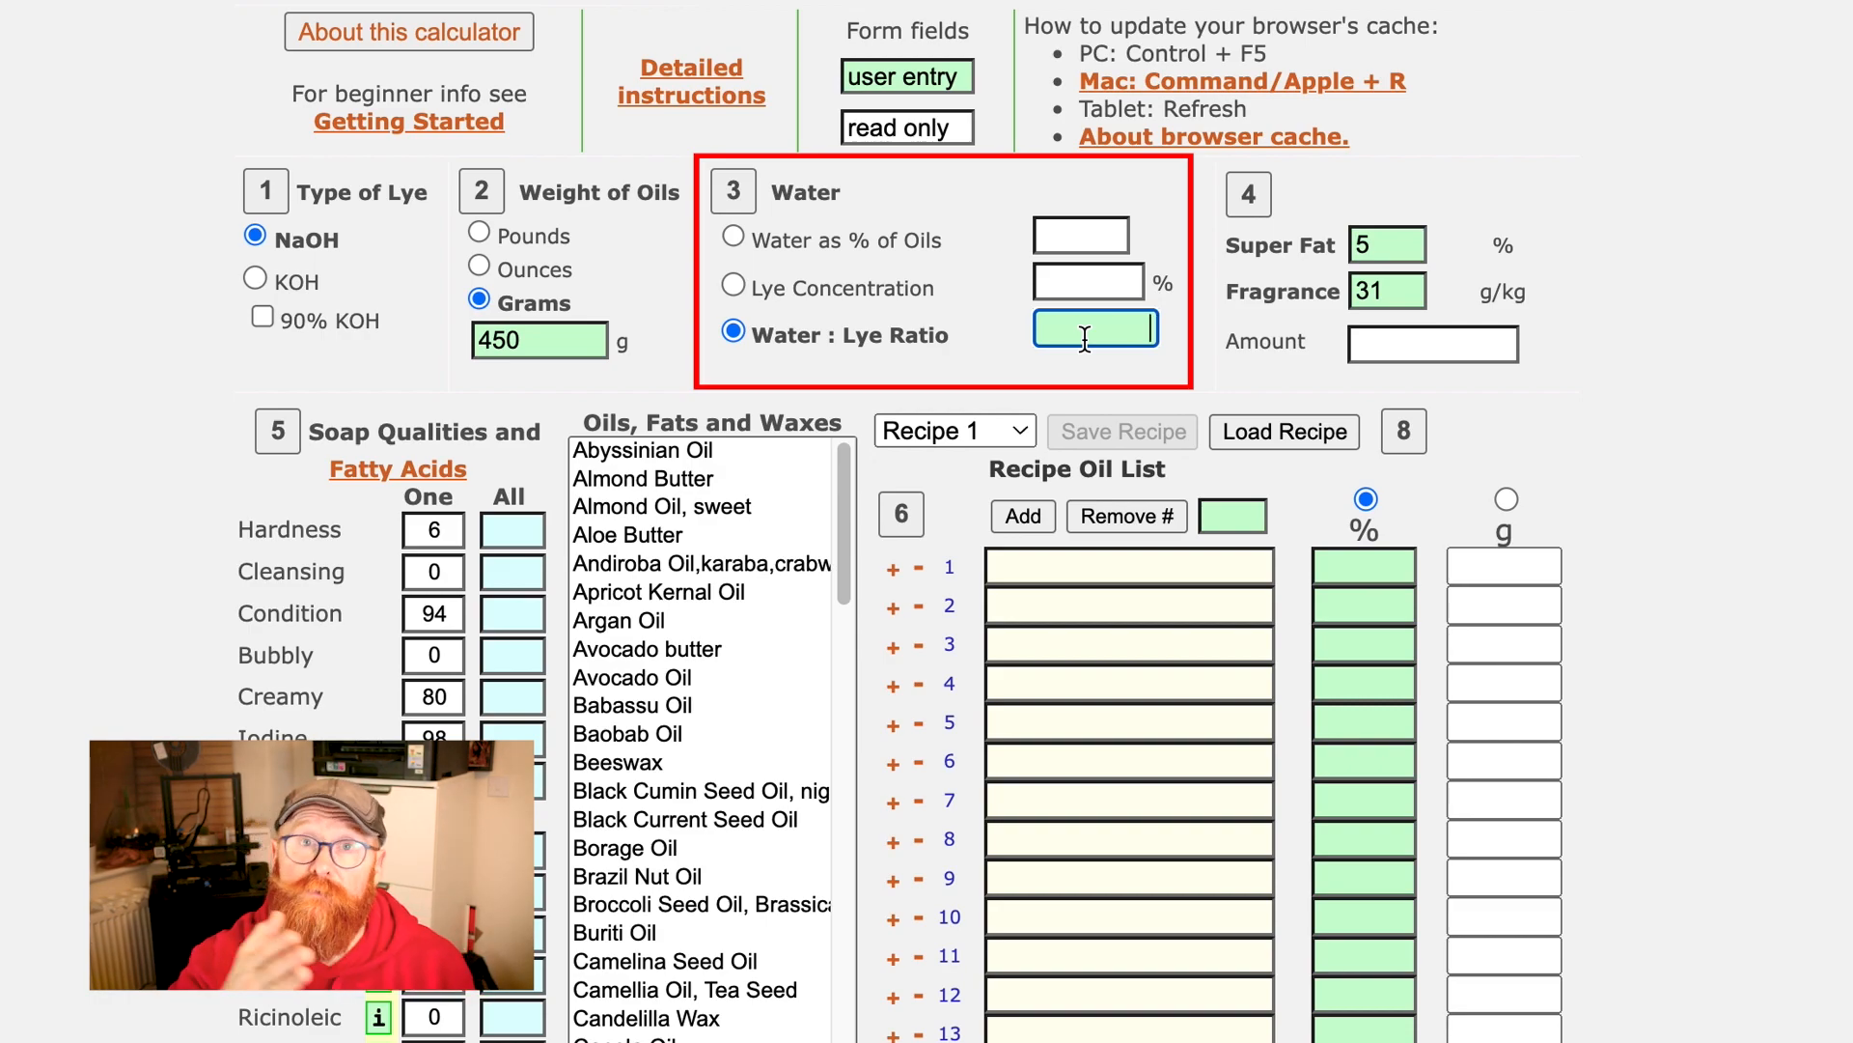
{"action": "type", "text": "1.8"}
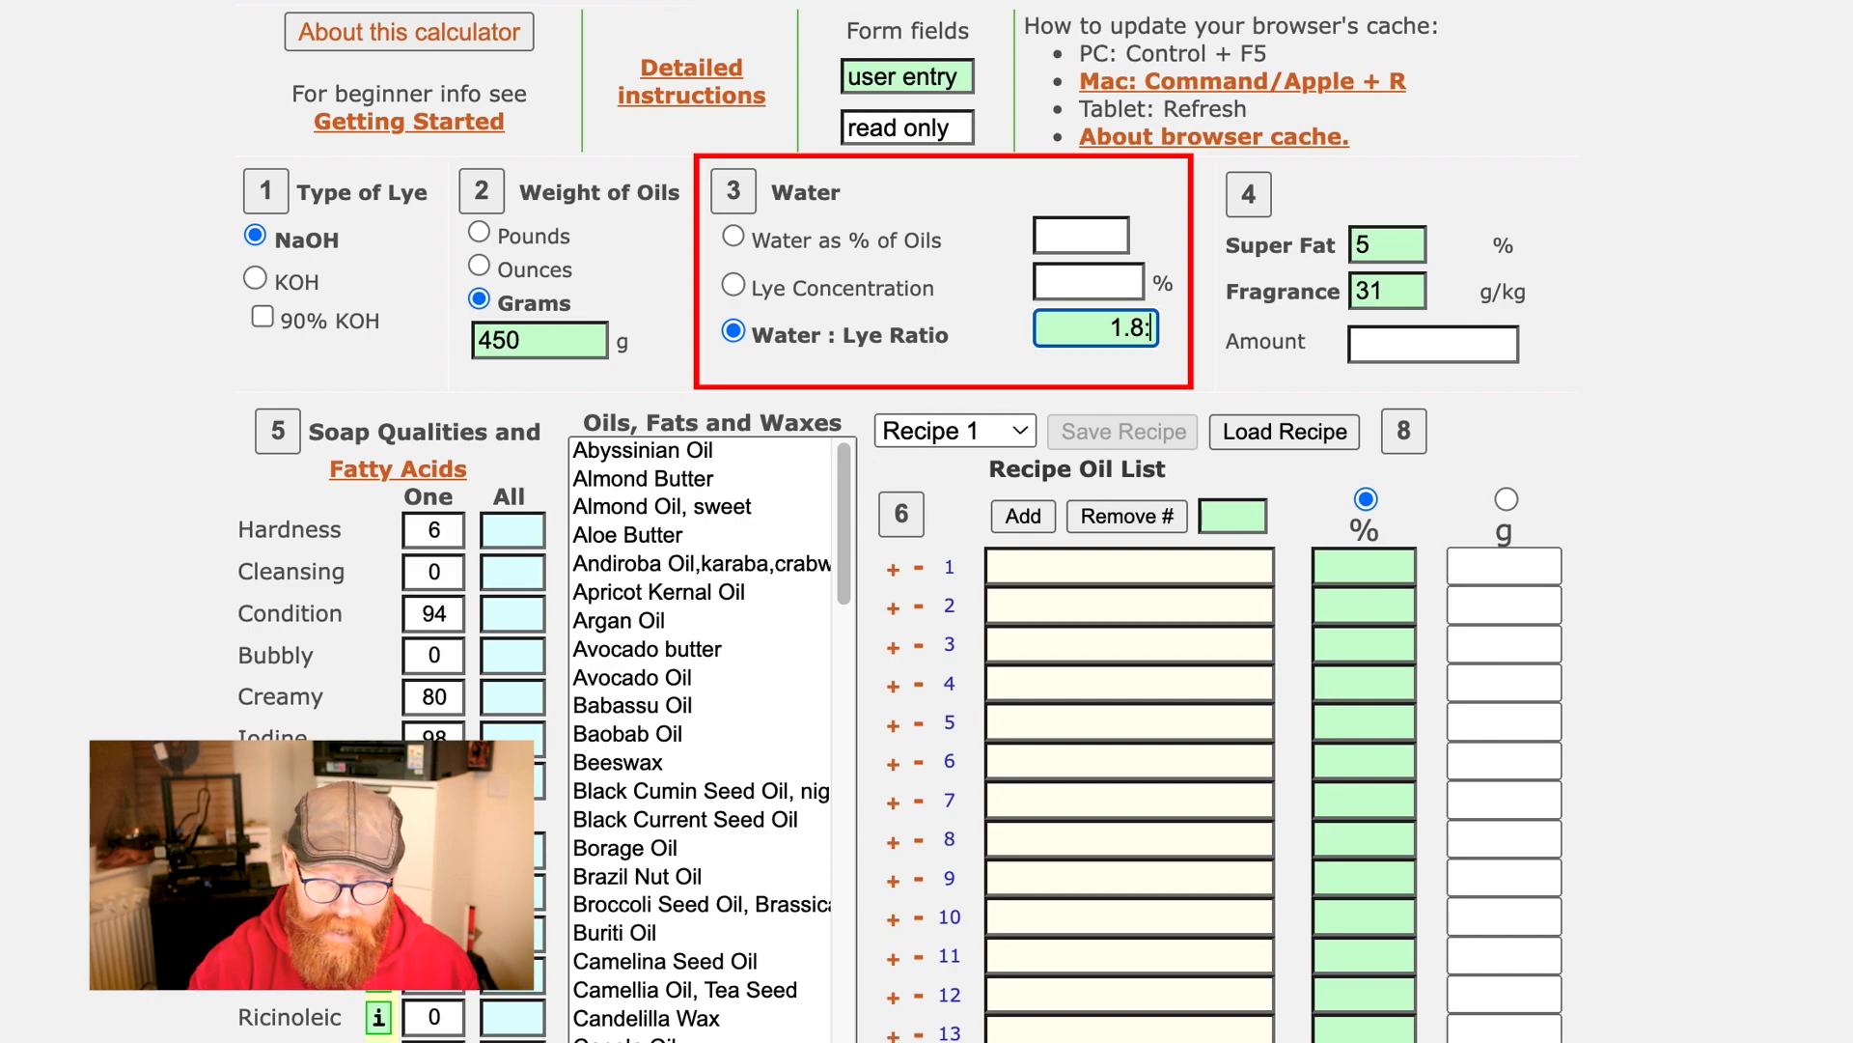
{"action": "type", "text": ":1"}
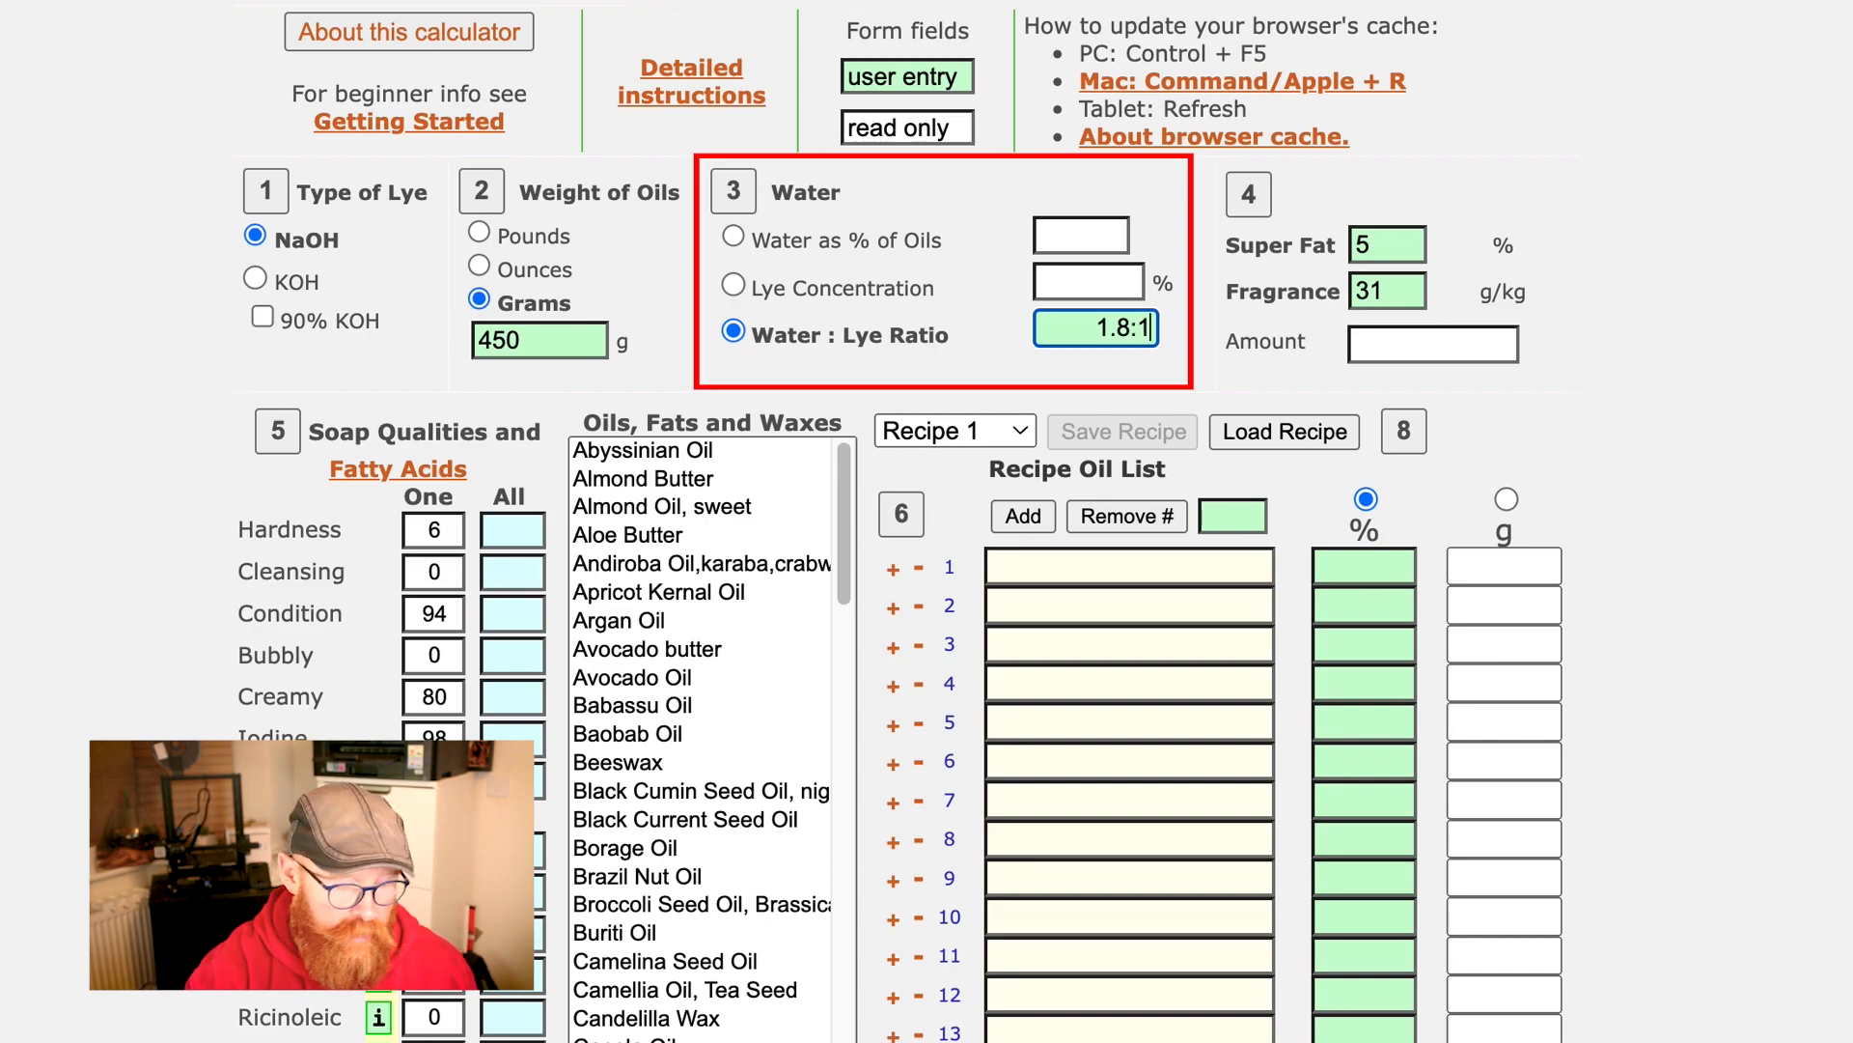
{"action": "key", "text": "Tab"}
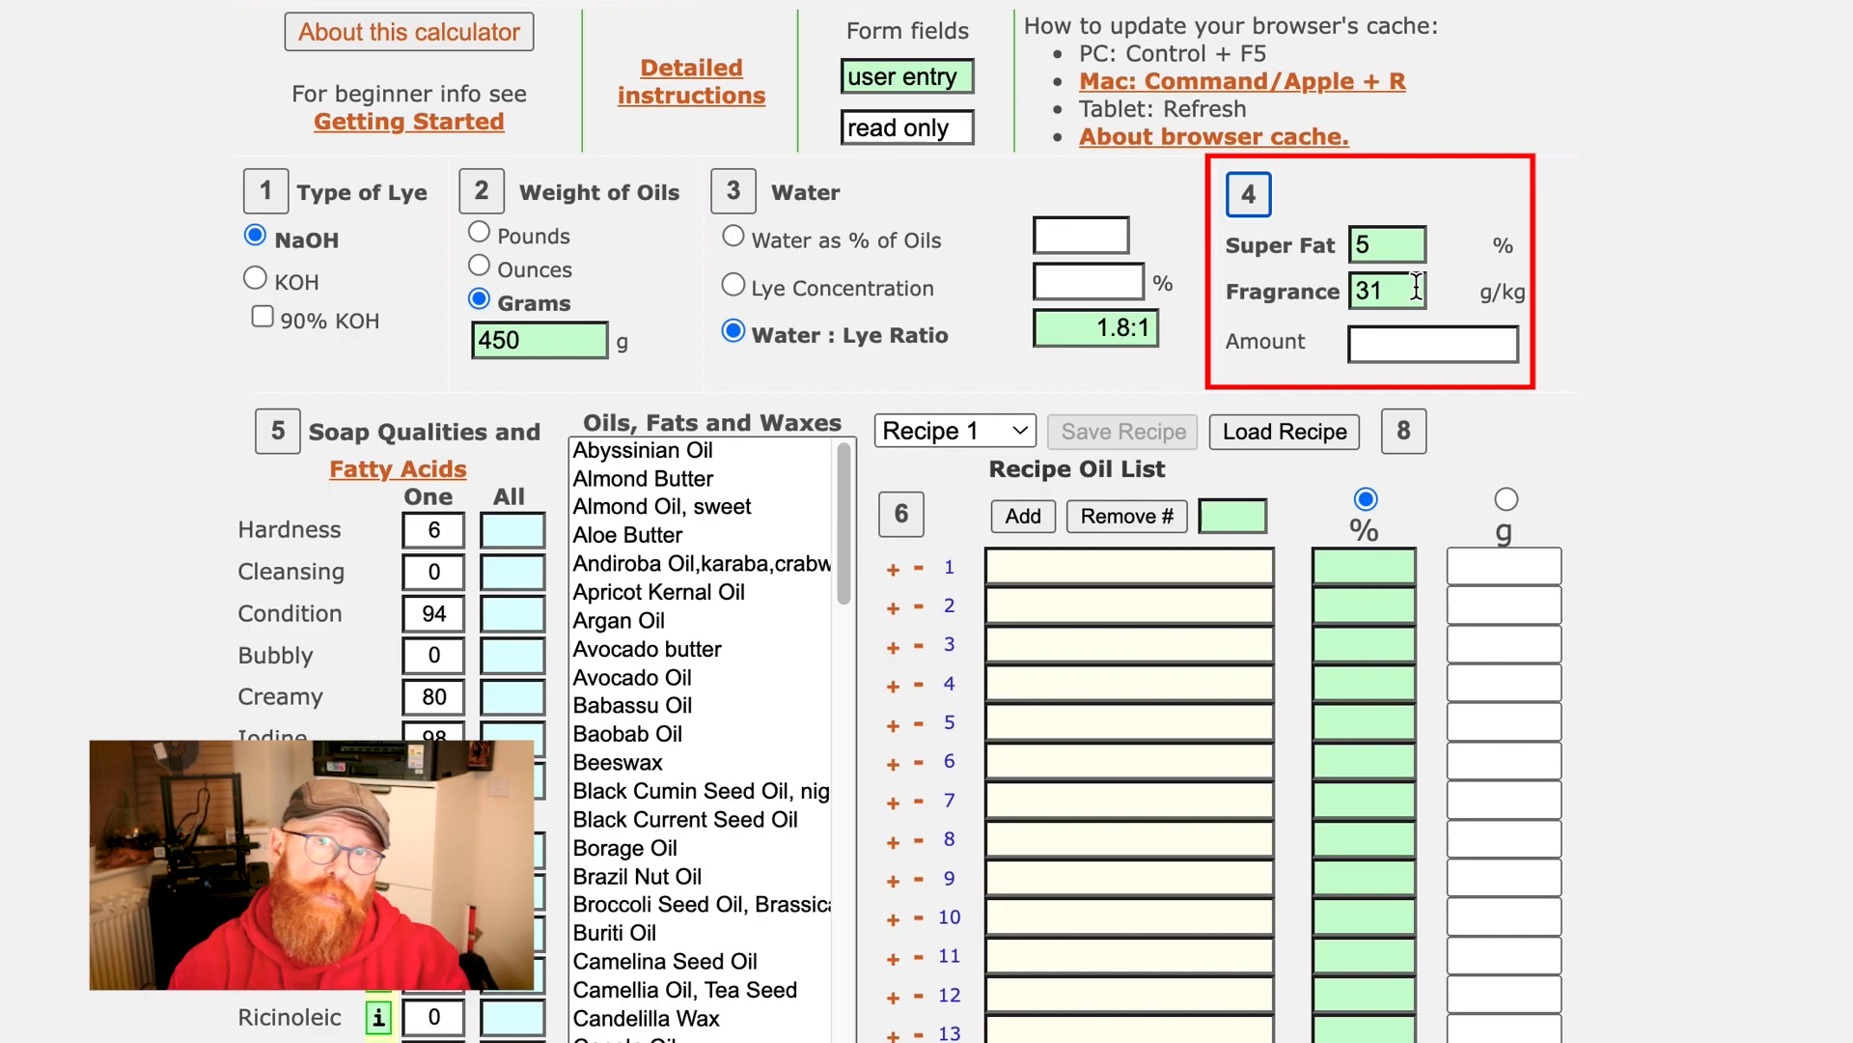
- Set the fragrance amount to 0 g/kg
{"action": "left_click_drag", "start_coordinate": [1392, 292], "coordinate": [1284, 270]}
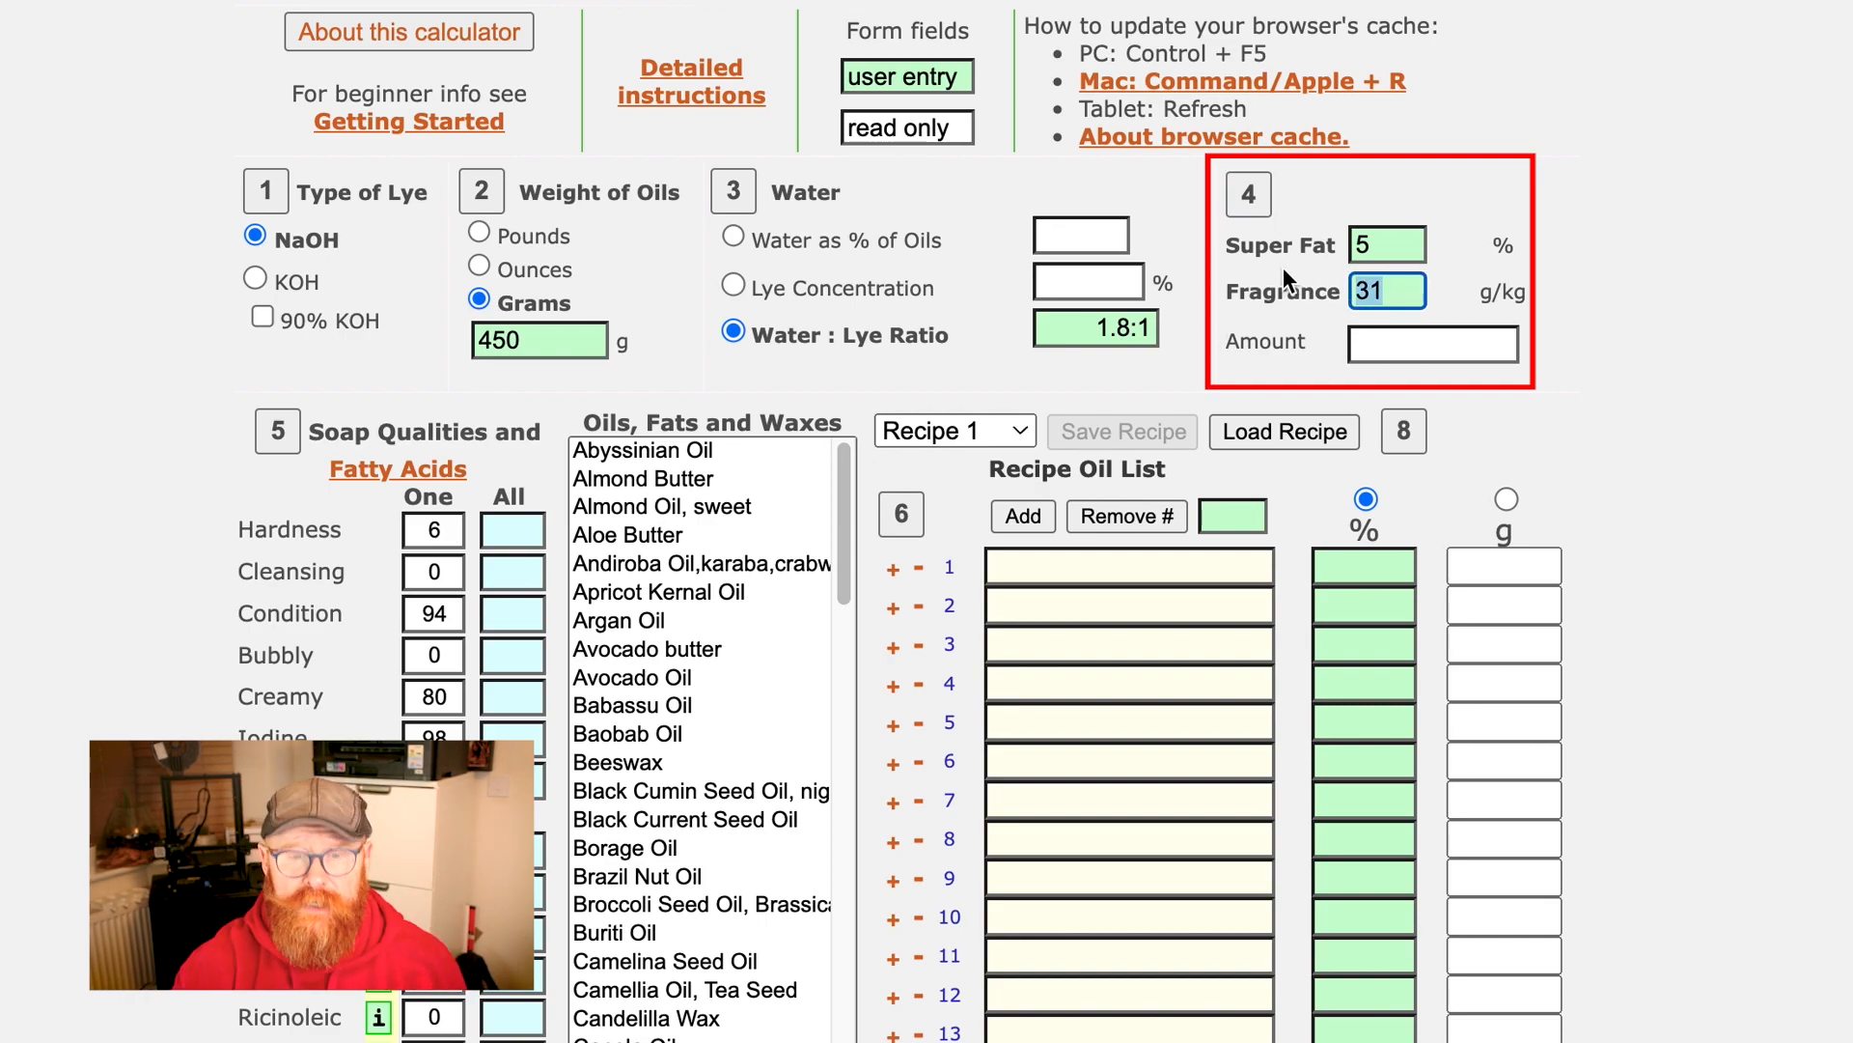
{"action": "type", "text": "0"}
{"action": "key", "text": "Tab"}
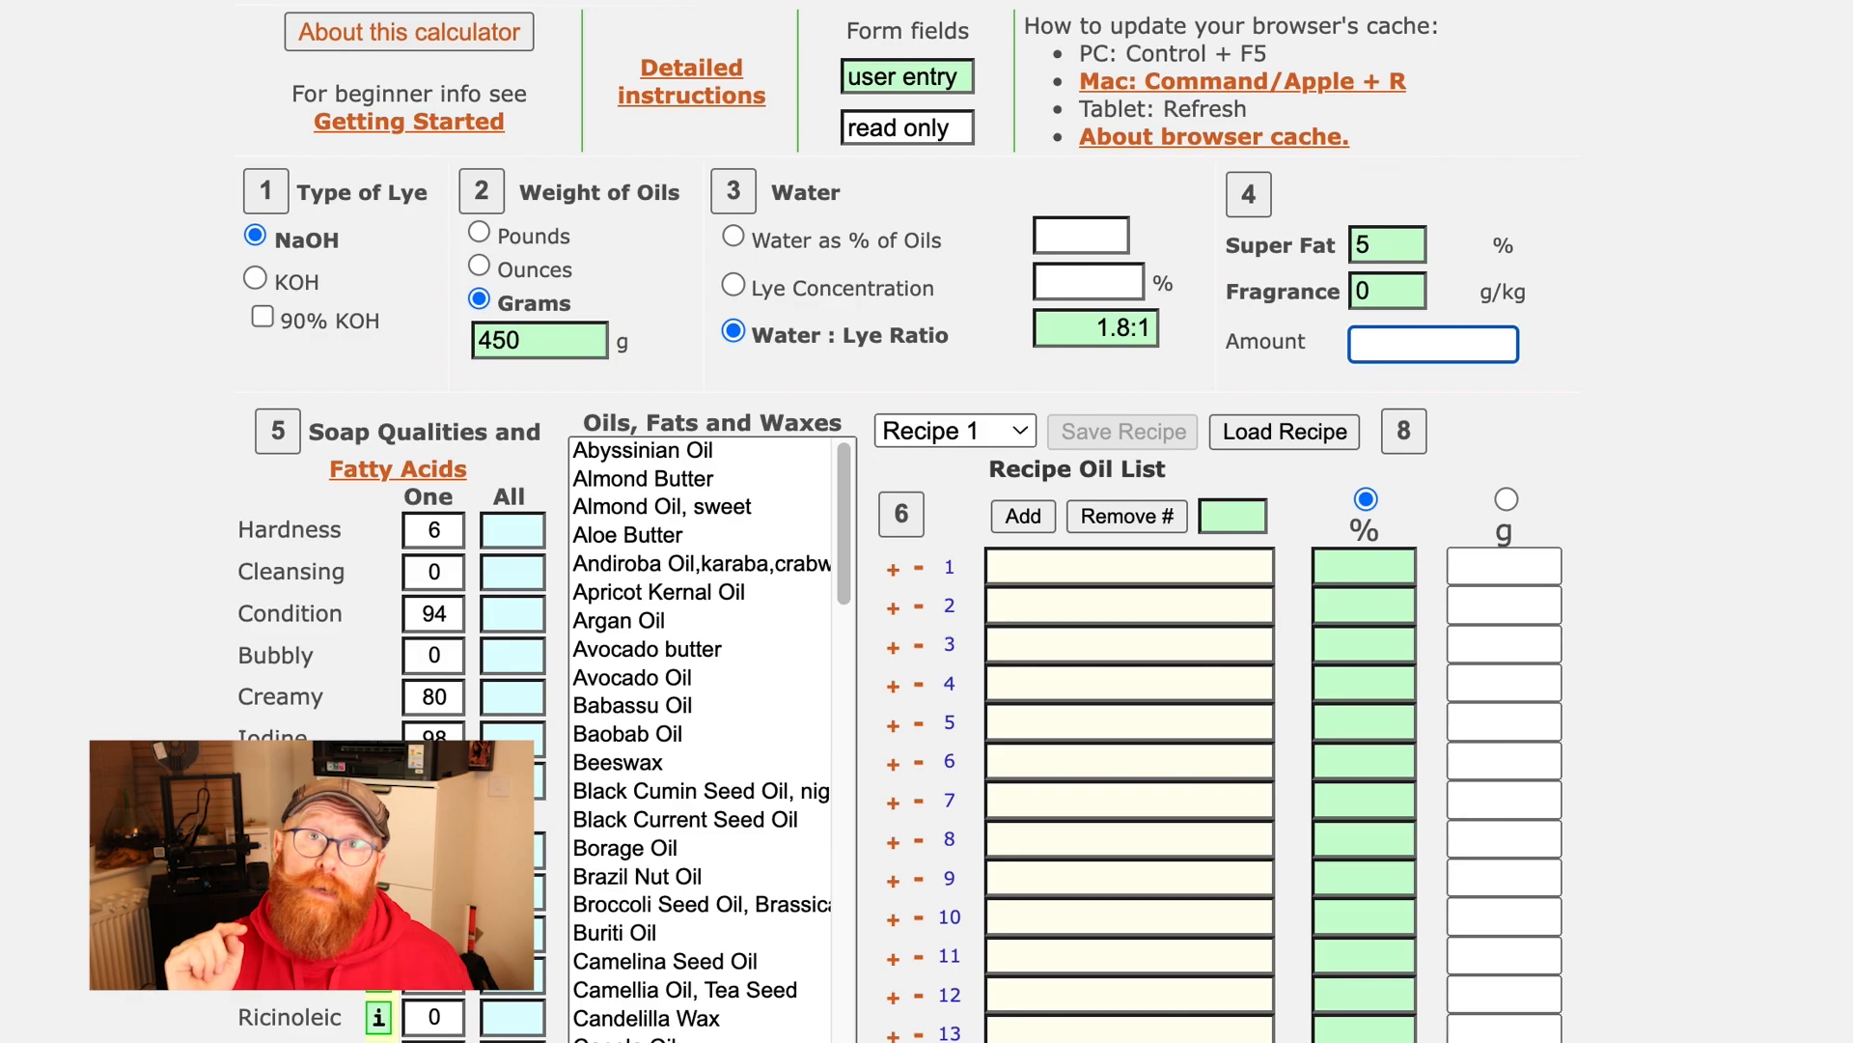
- Examine the range of available oils, fats and waxes, from Abyssinian Oil through to the end of the list
{"action": "scroll", "coordinate": [466, 467], "scroll_direction": "down", "scroll_amount": 5}
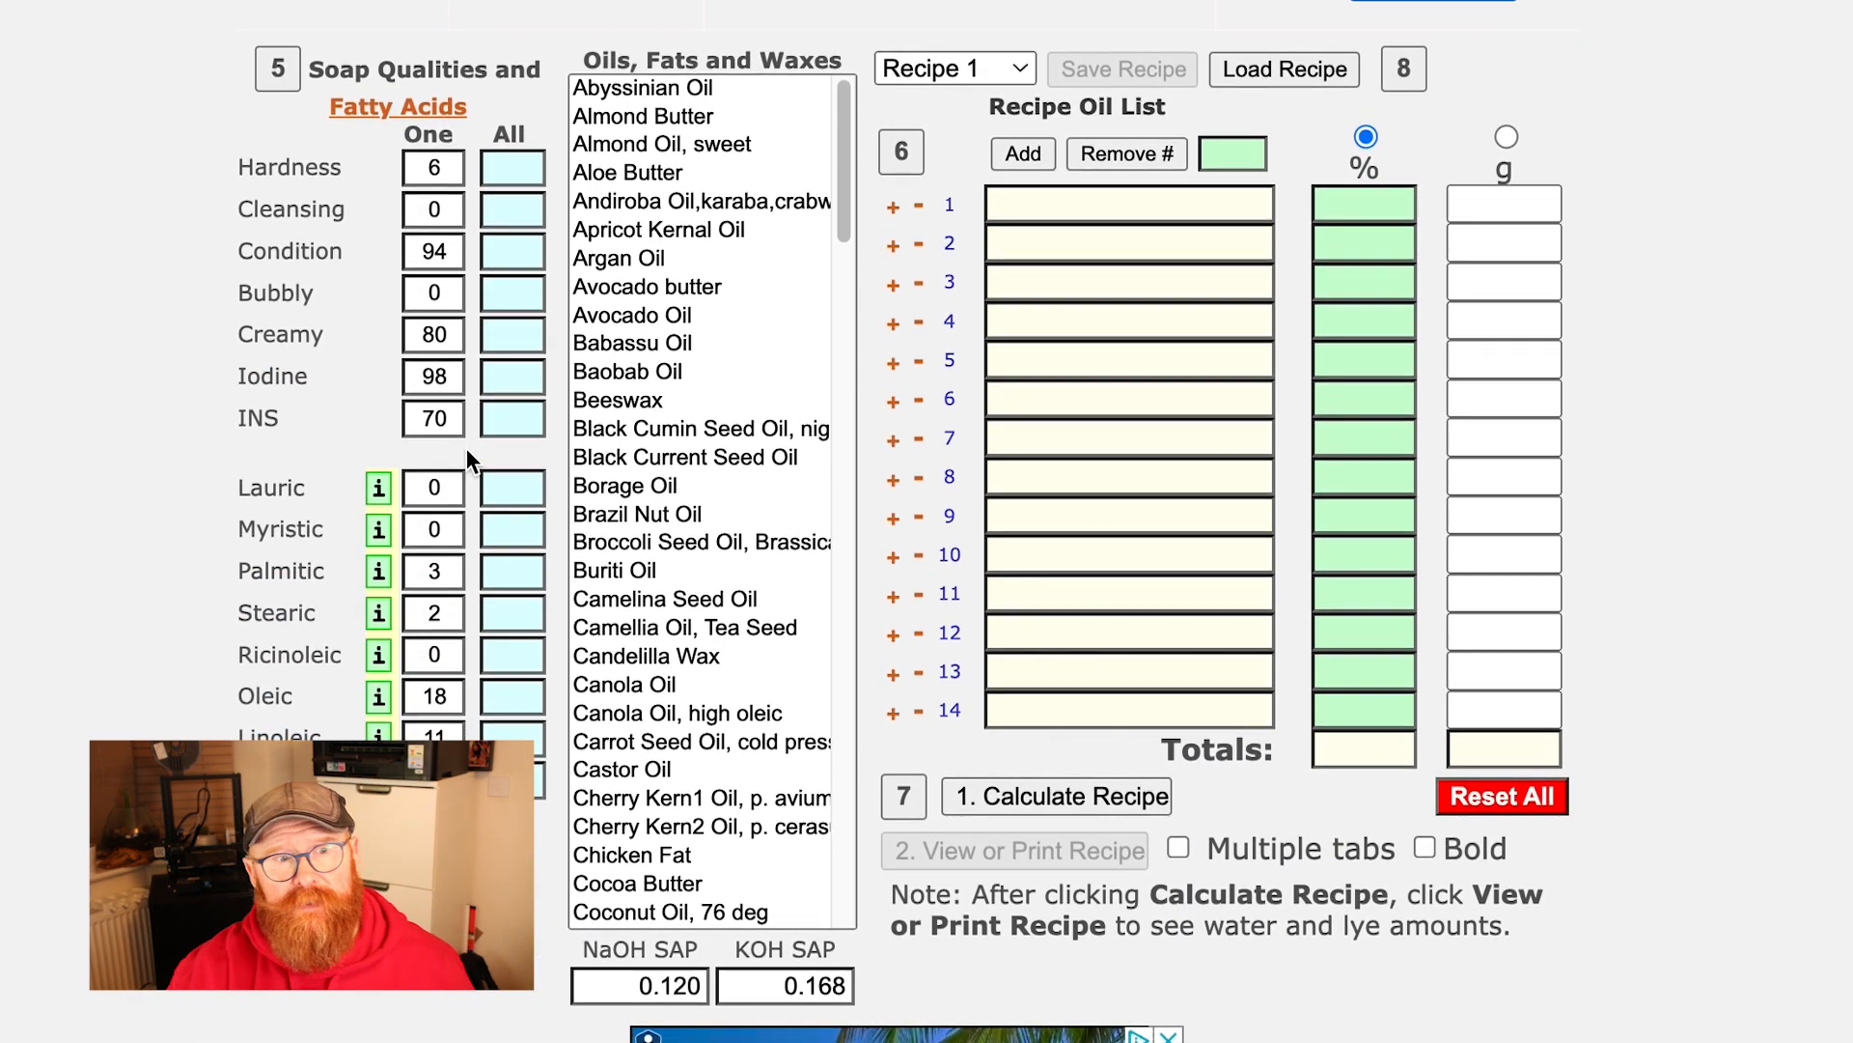
{"action": "scroll", "coordinate": [467, 448], "scroll_direction": "up", "scroll_amount": 1}
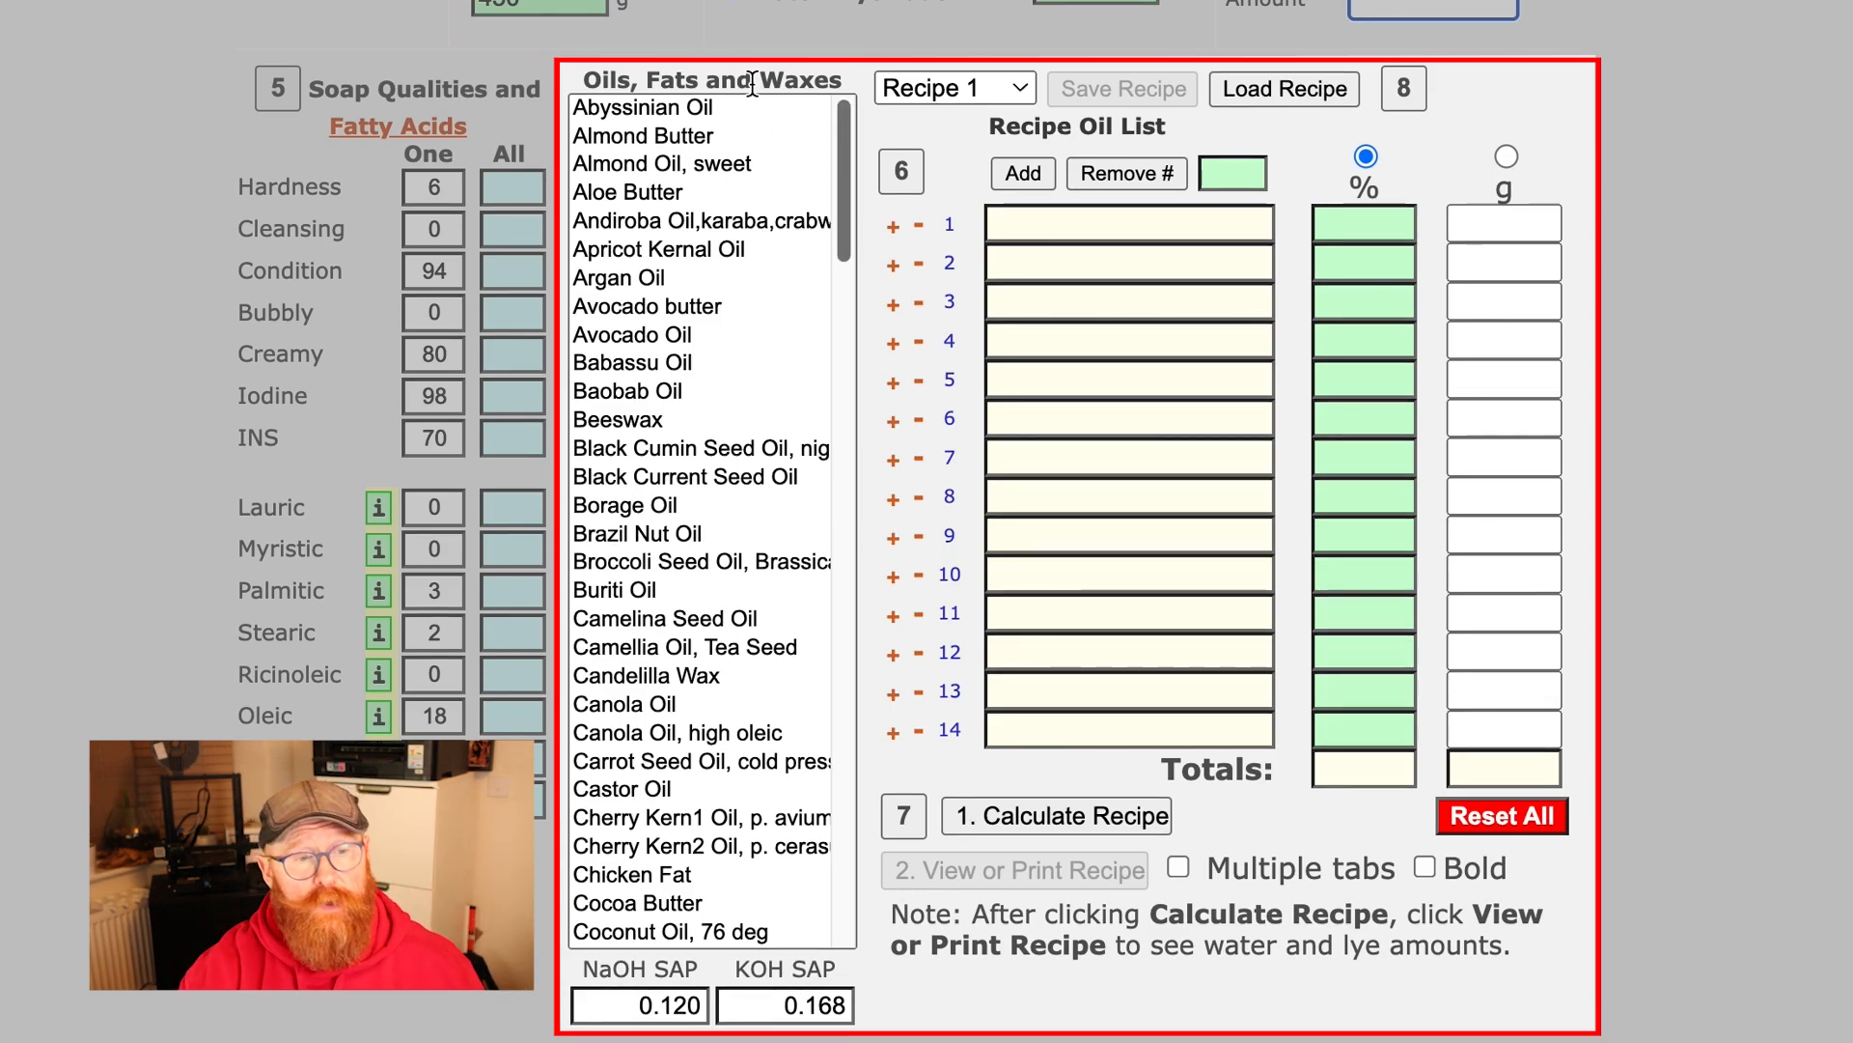
{"action": "left_click", "coordinate": [710, 108]}
{"action": "scroll", "coordinate": [699, 465], "scroll_direction": "down", "scroll_amount": 5}
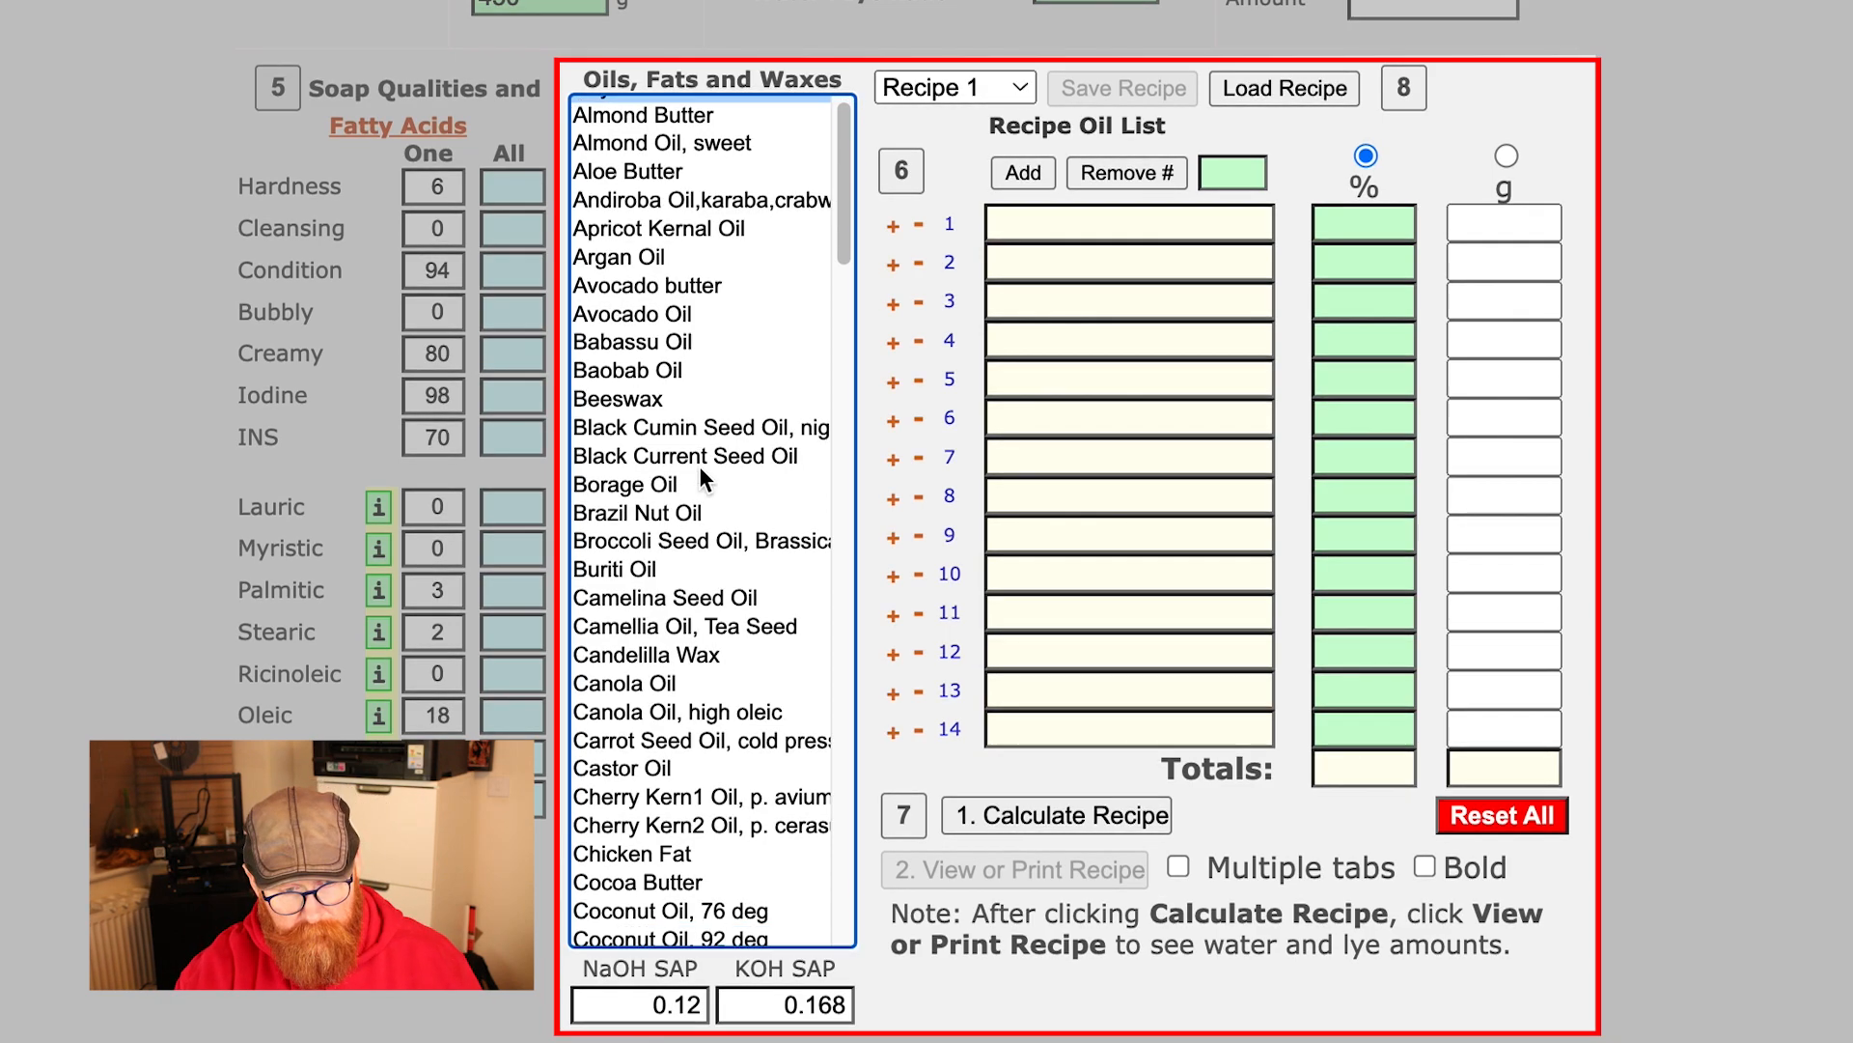
{"action": "scroll", "coordinate": [664, 729], "scroll_direction": "down", "scroll_amount": 20}
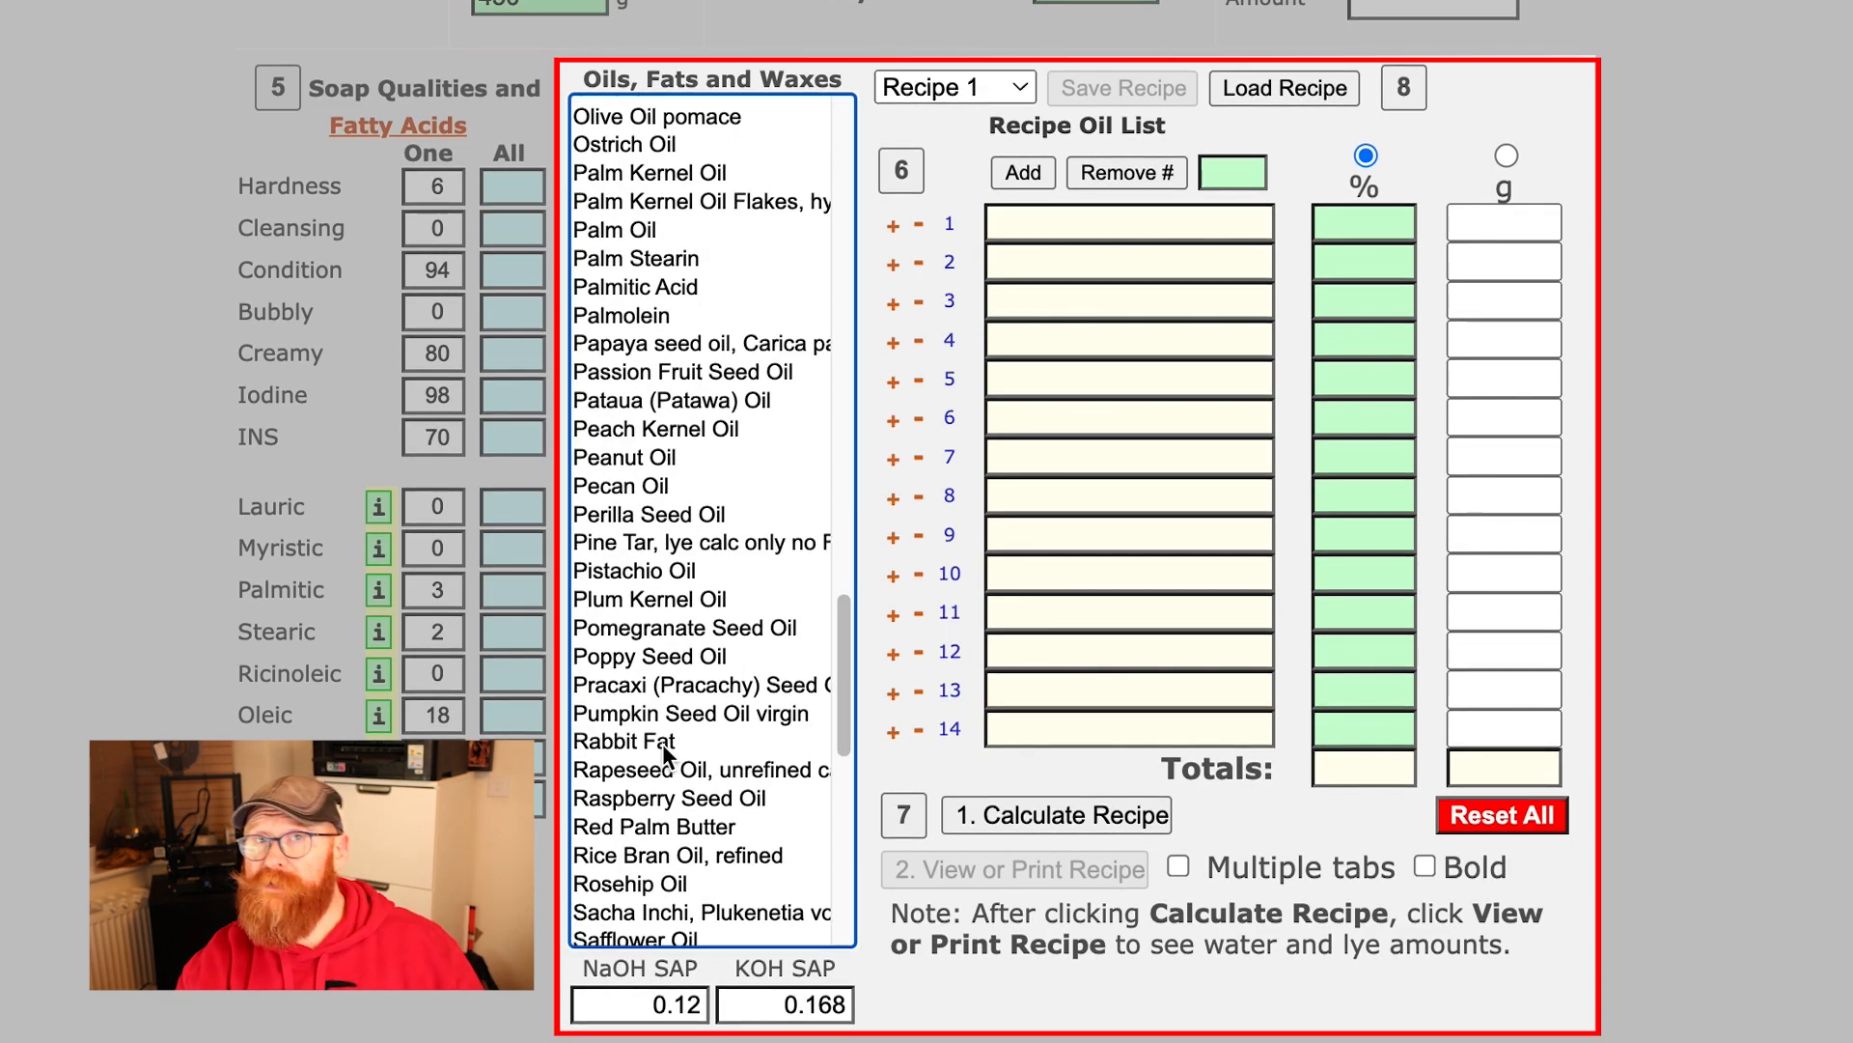
{"action": "scroll", "coordinate": [619, 741], "scroll_direction": "down", "scroll_amount": 10}
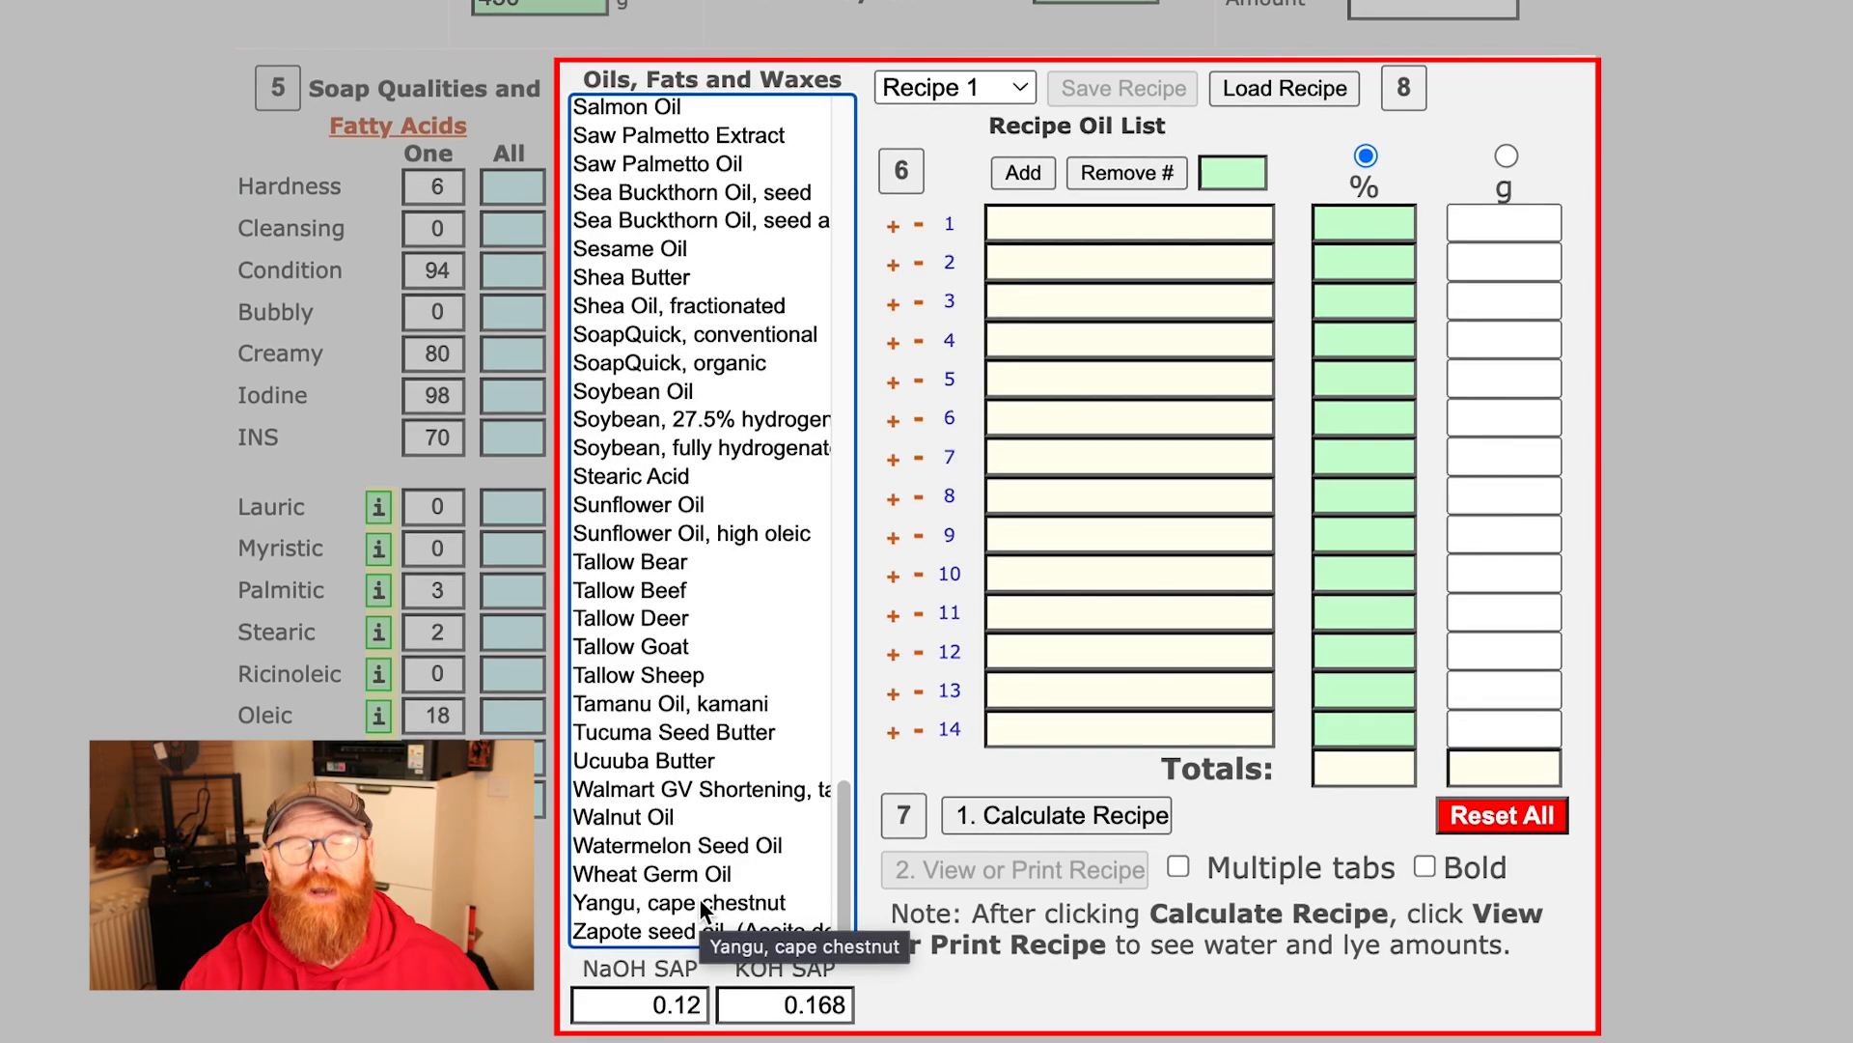
{"action": "scroll", "coordinate": [715, 888], "scroll_direction": "up", "scroll_amount": 1}
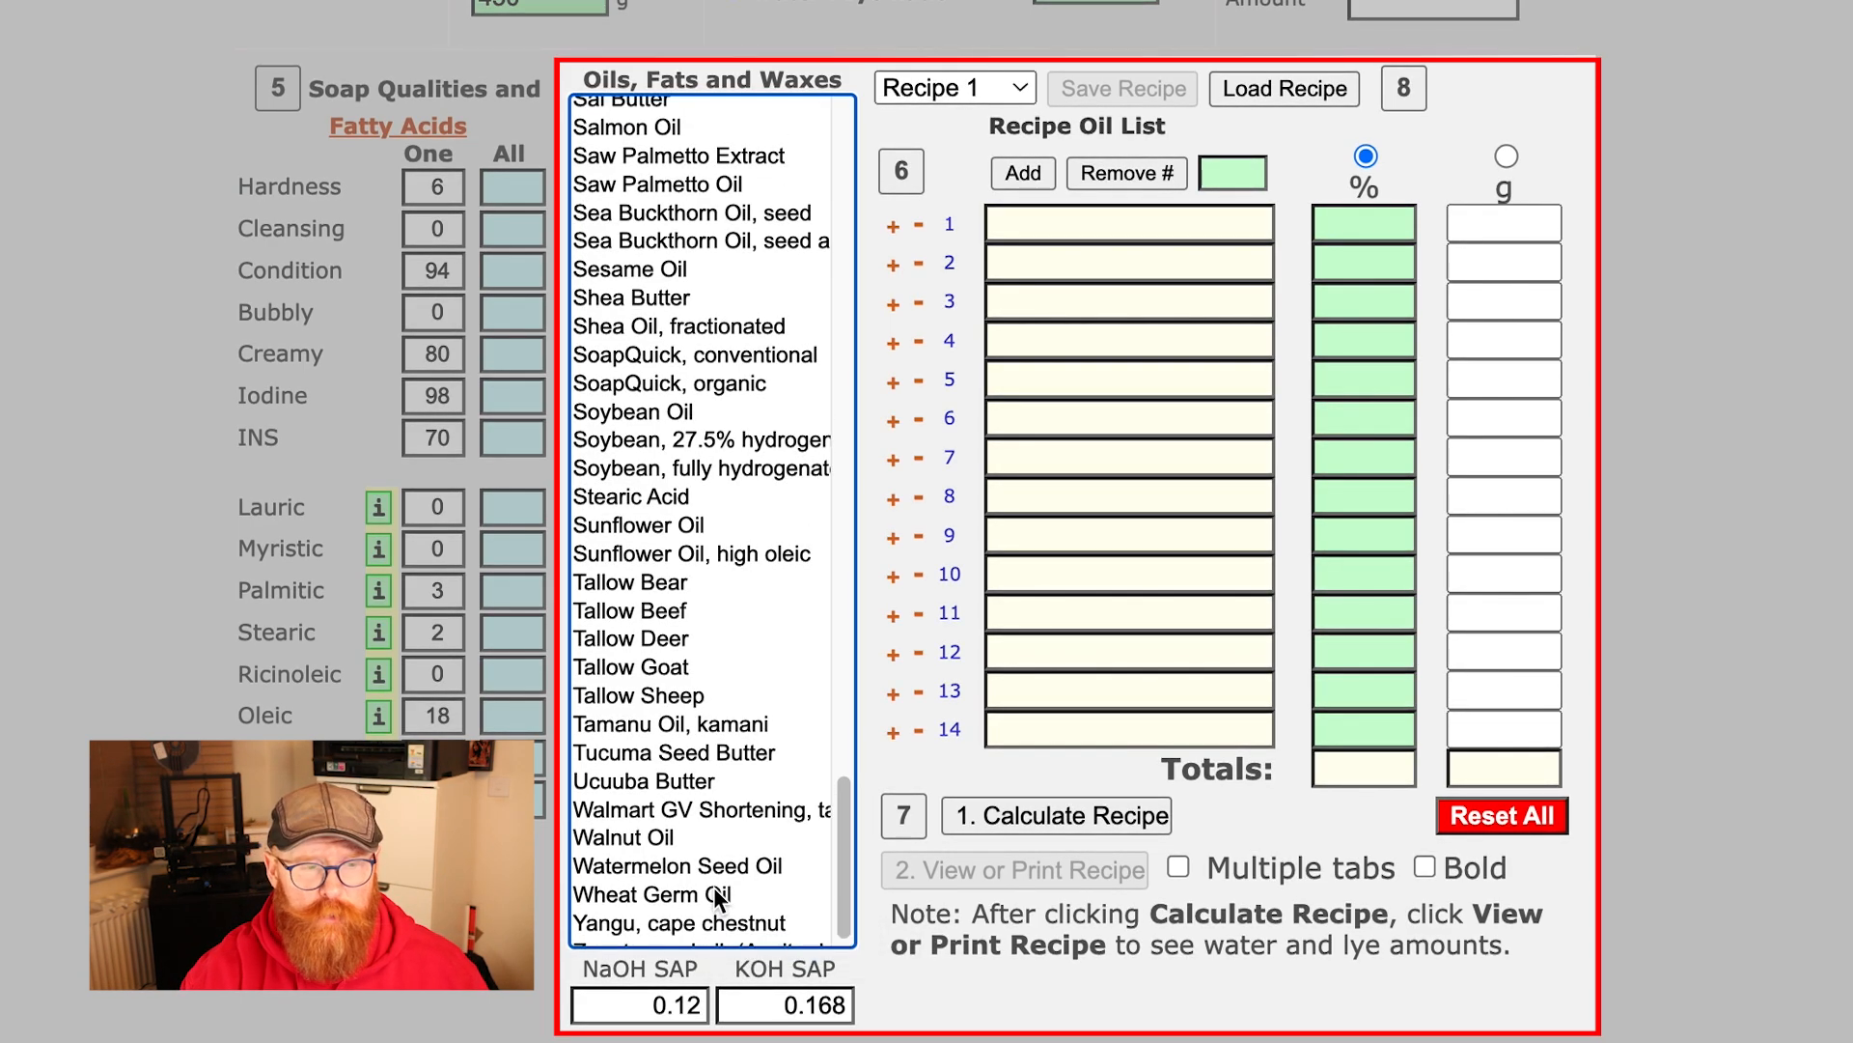
{"action": "scroll", "coordinate": [704, 926], "scroll_direction": "down", "scroll_amount": 1}
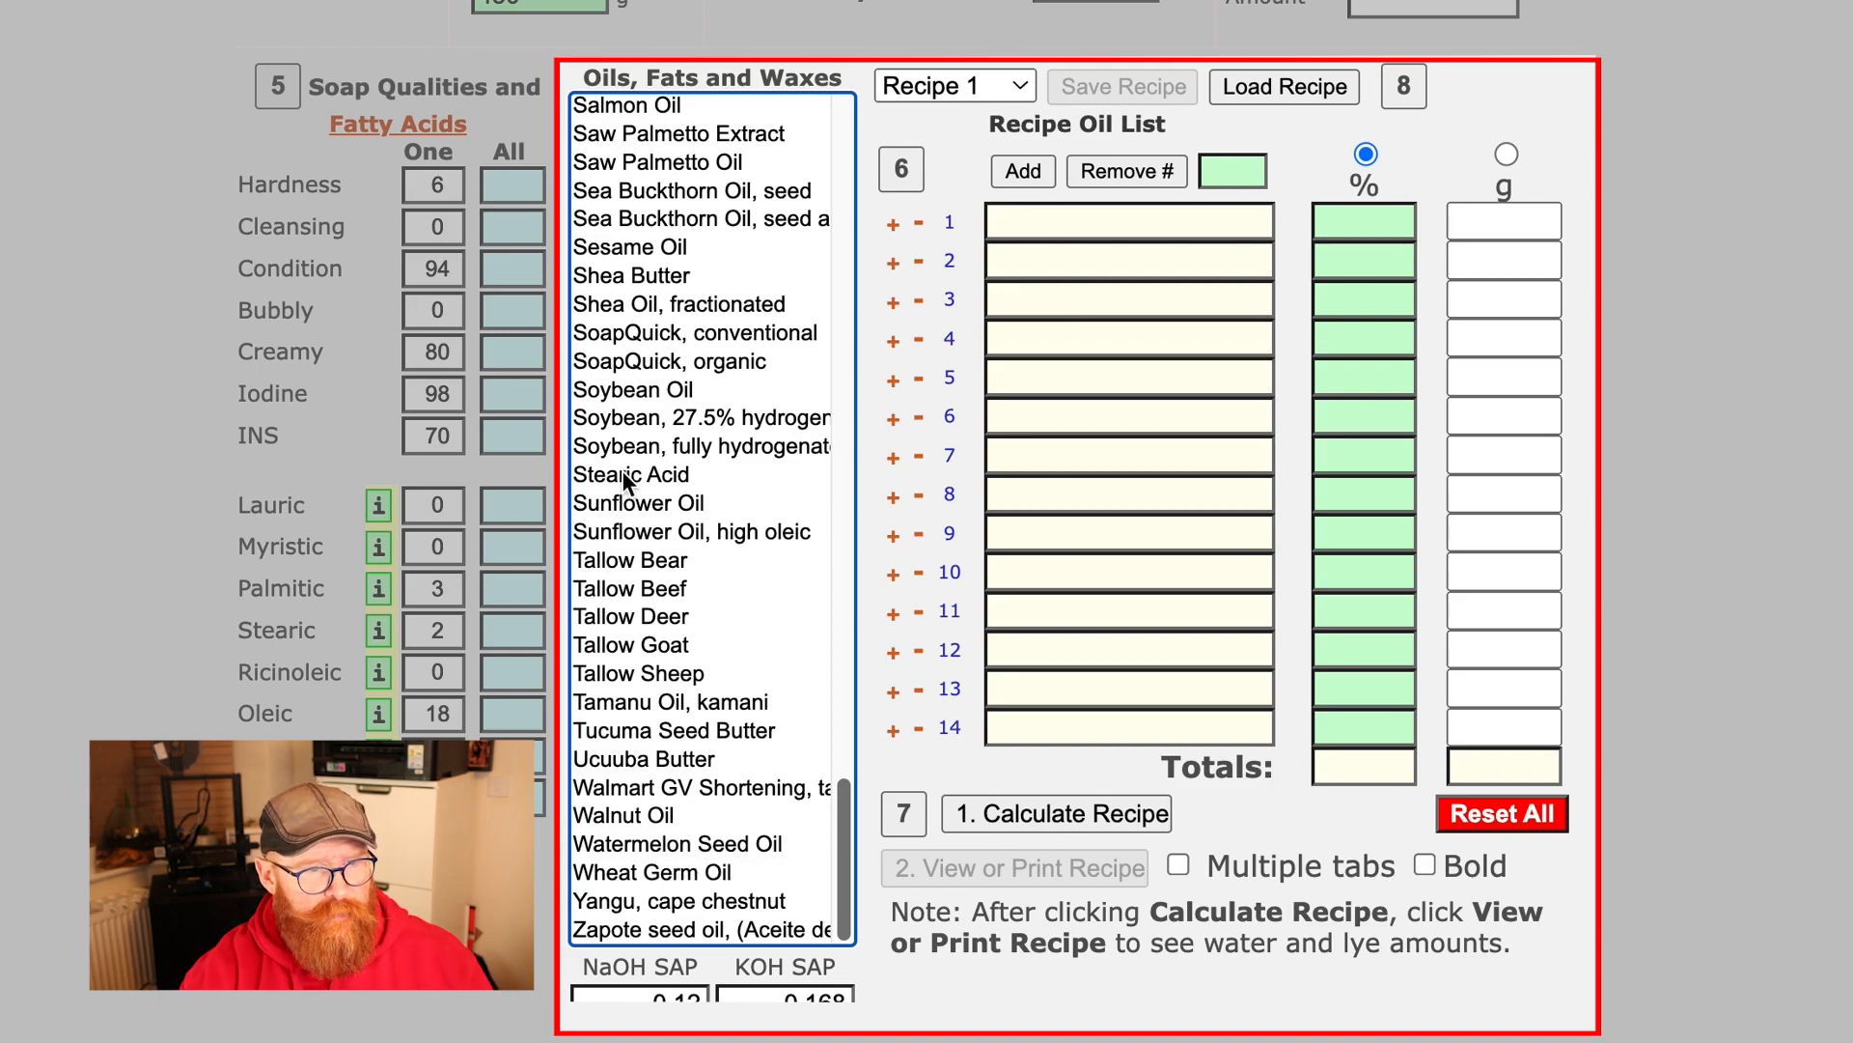
{"action": "scroll", "coordinate": [621, 471], "scroll_direction": "up", "scroll_amount": 3}
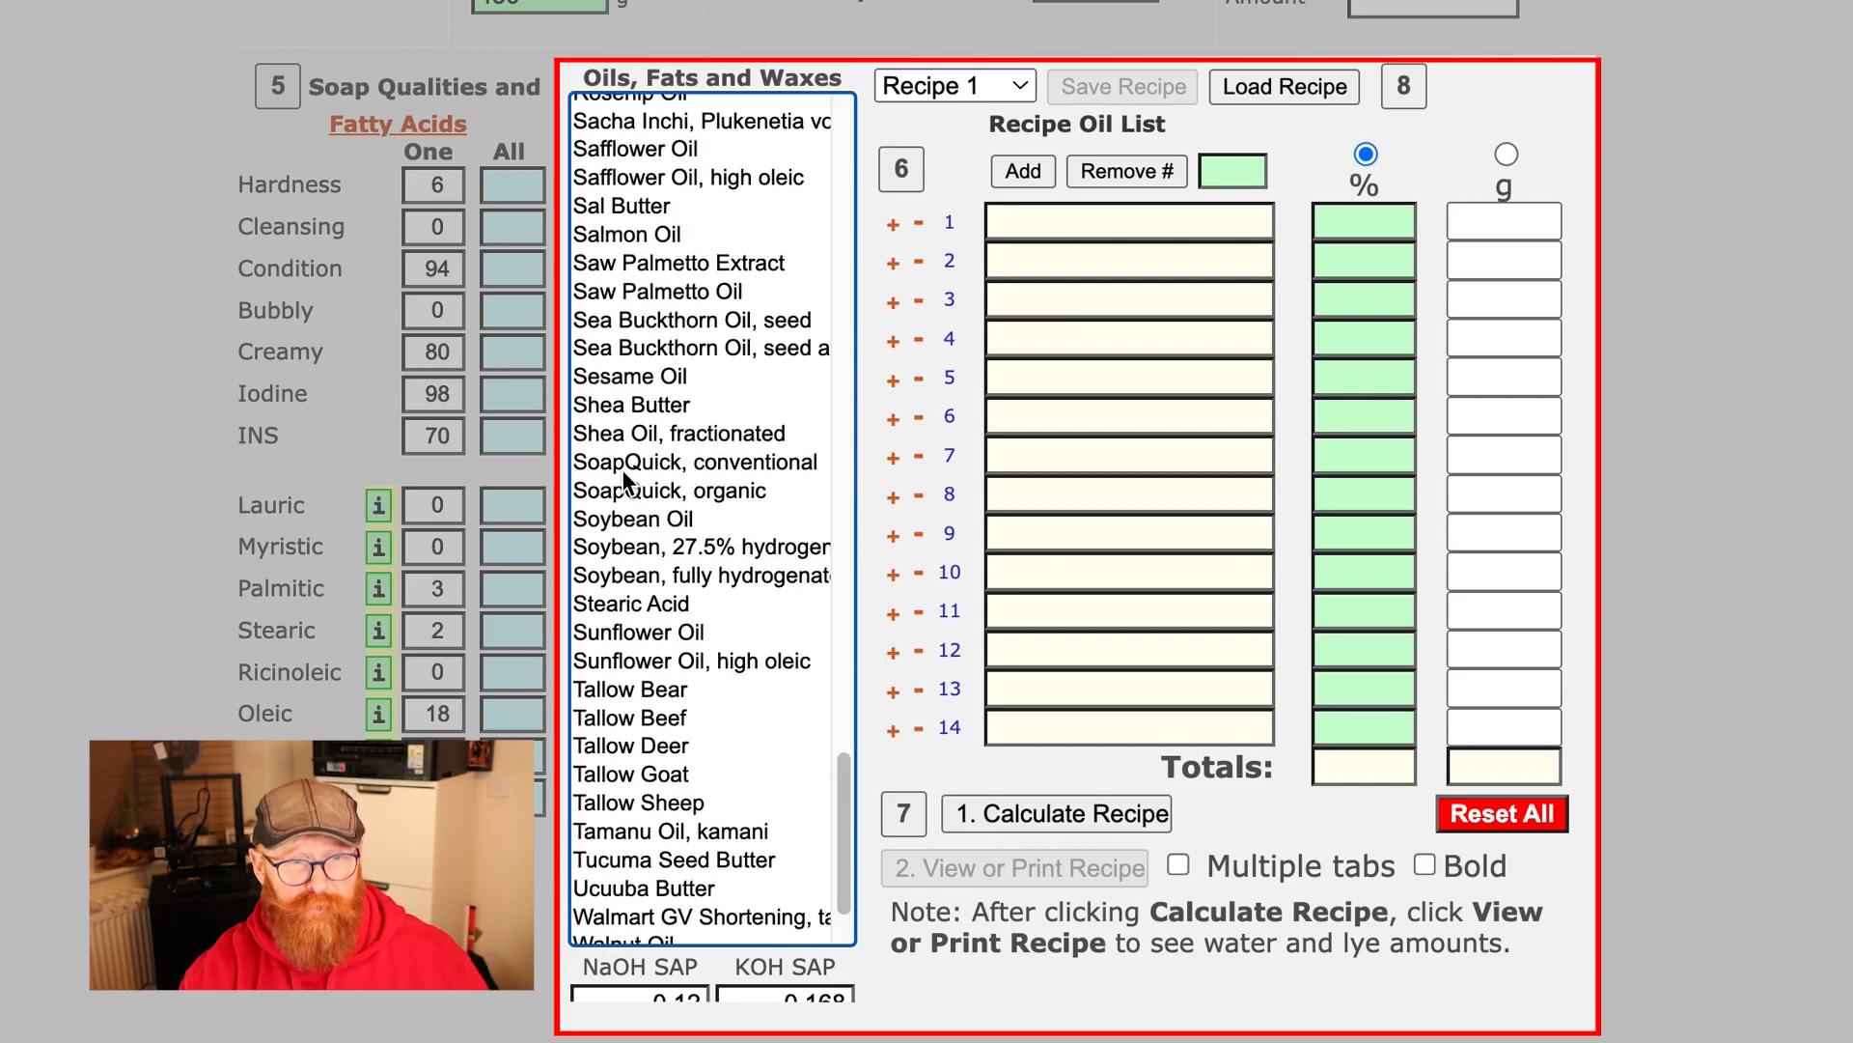
{"action": "scroll", "coordinate": [634, 478], "scroll_direction": "up", "scroll_amount": 3}
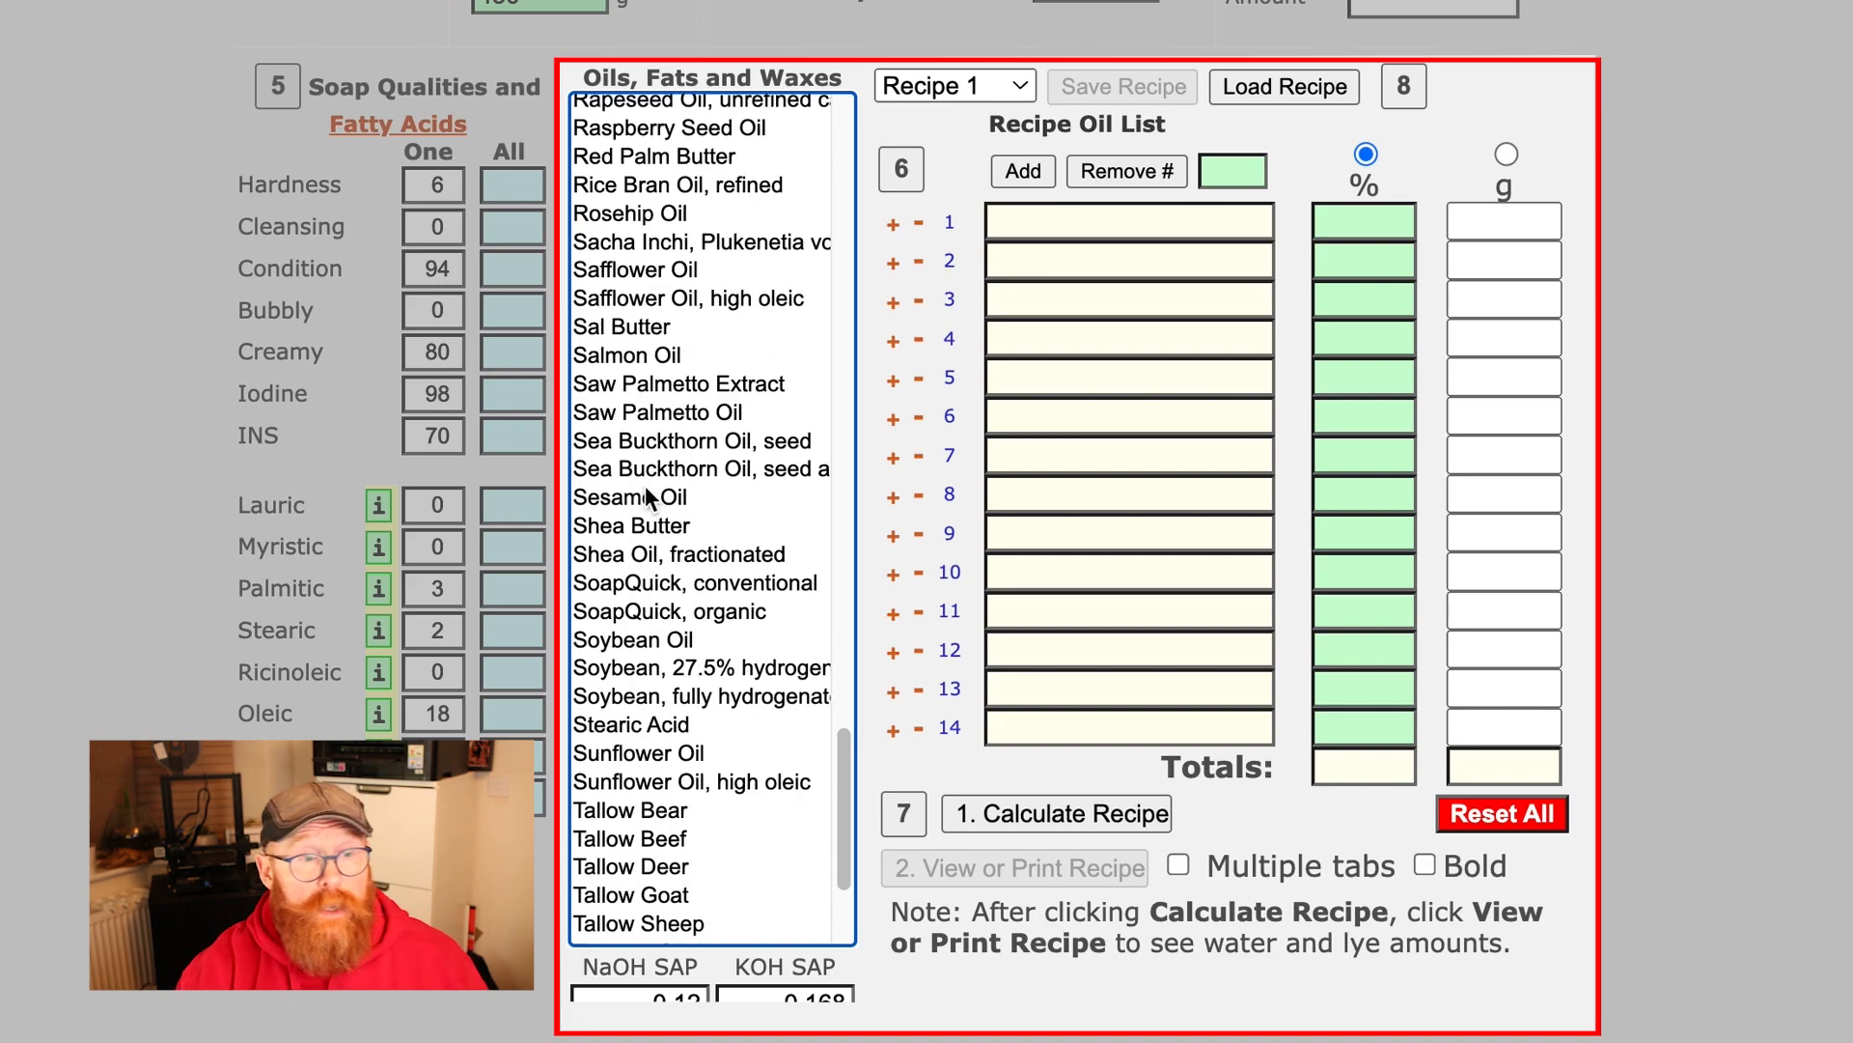
{"action": "scroll", "coordinate": [648, 481], "scroll_direction": "up", "scroll_amount": 3}
{"action": "scroll", "coordinate": [653, 475], "scroll_direction": "up", "scroll_amount": 7}
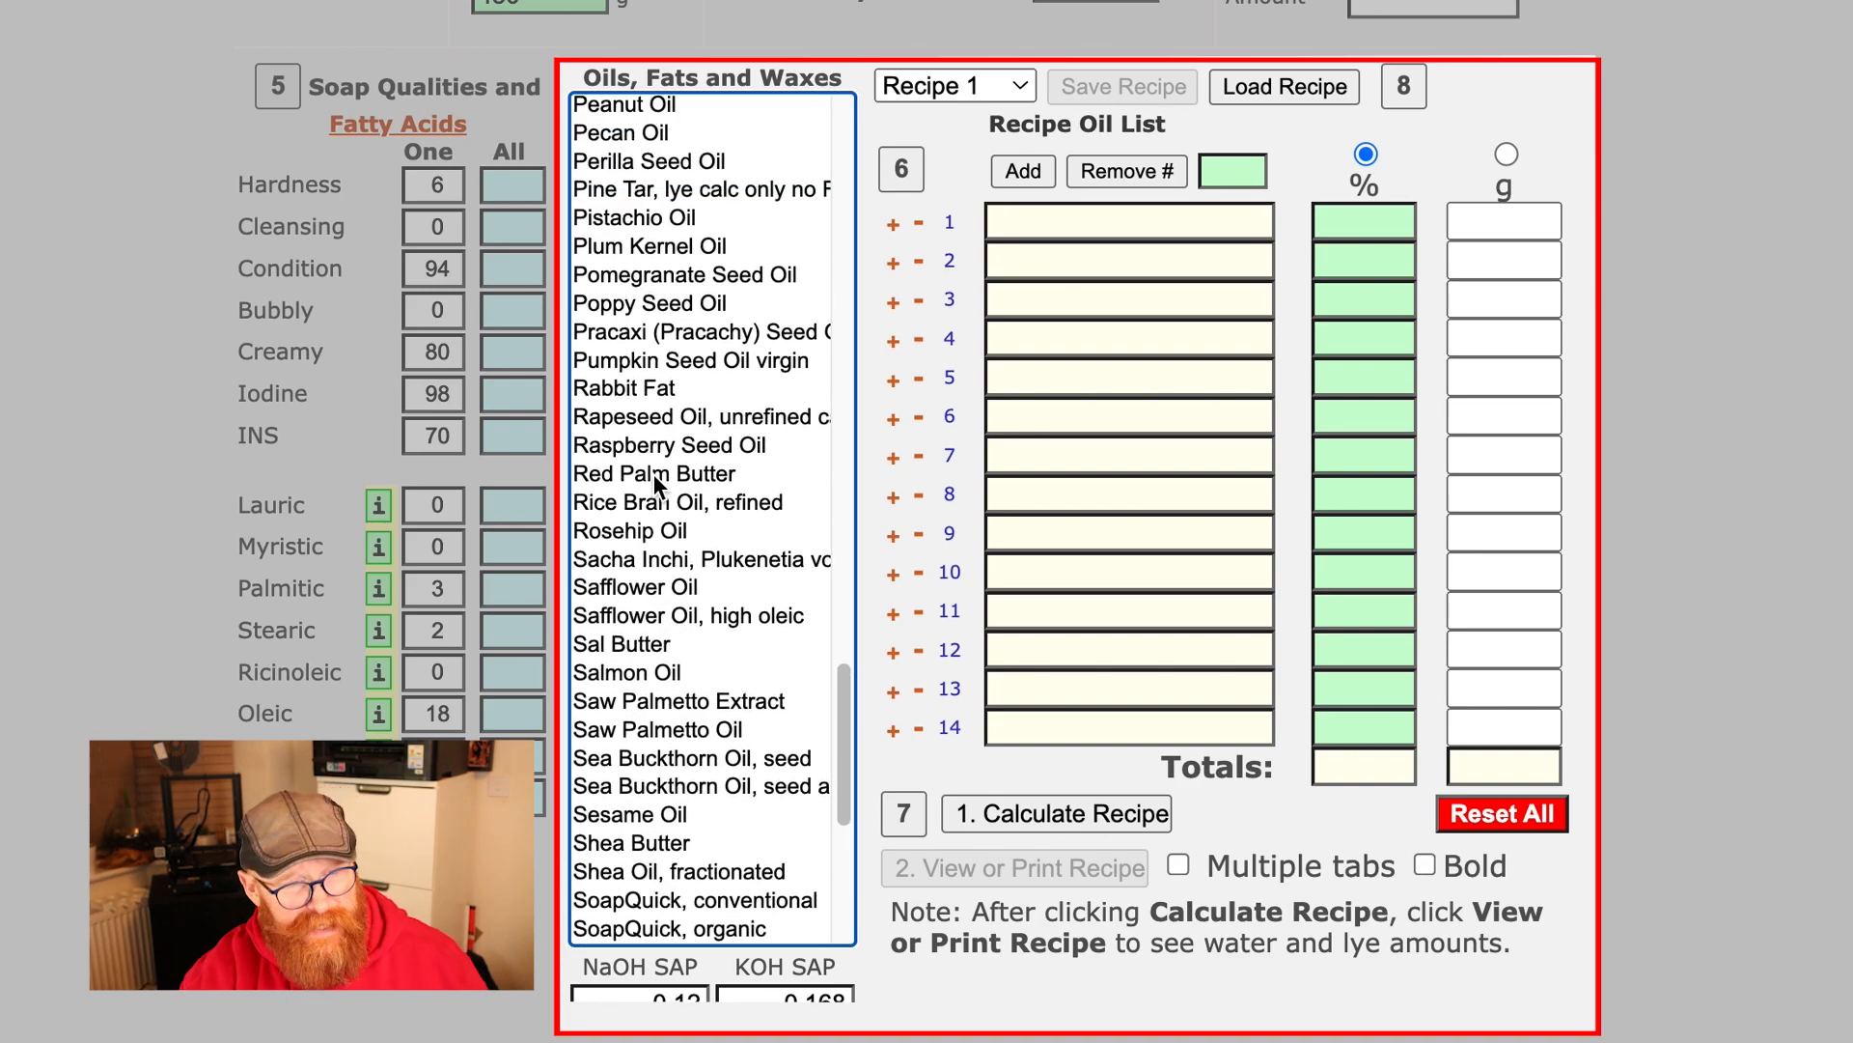
{"action": "scroll", "coordinate": [652, 473], "scroll_direction": "up", "scroll_amount": 1}
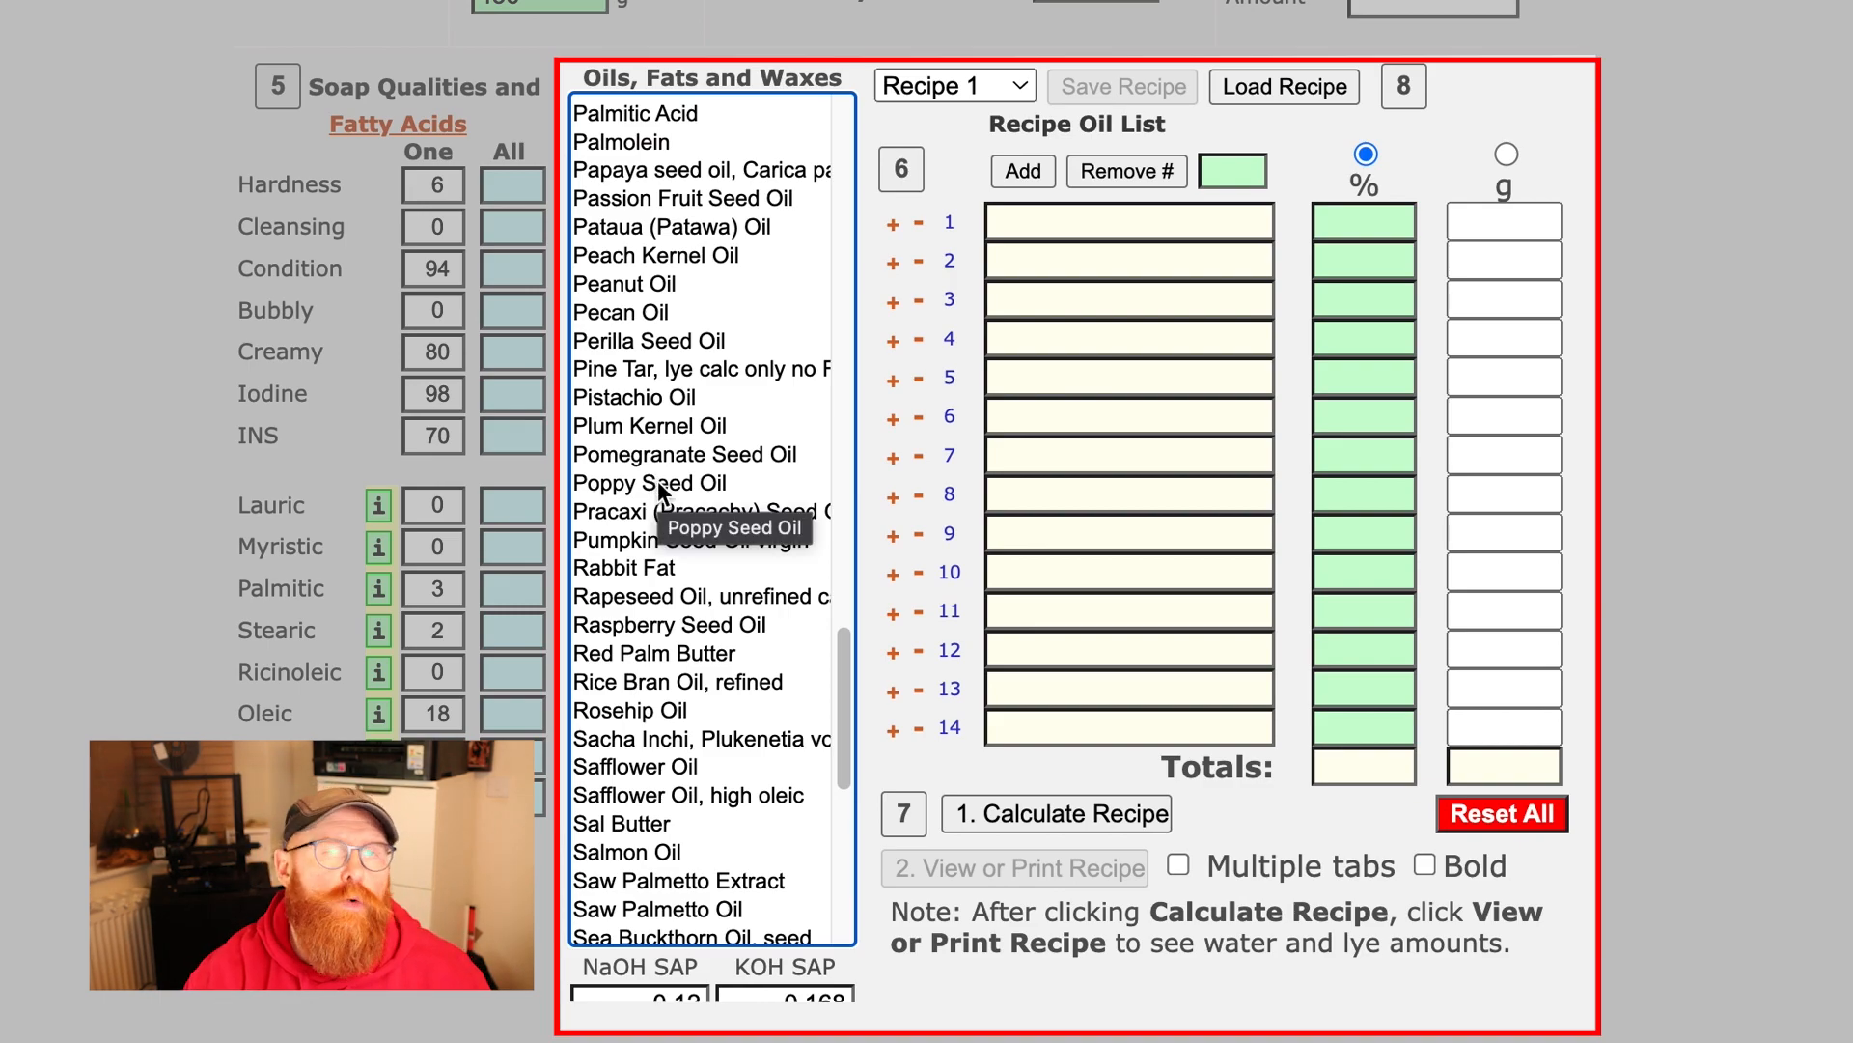
{"action": "scroll", "coordinate": [658, 479], "scroll_direction": "up", "scroll_amount": 20}
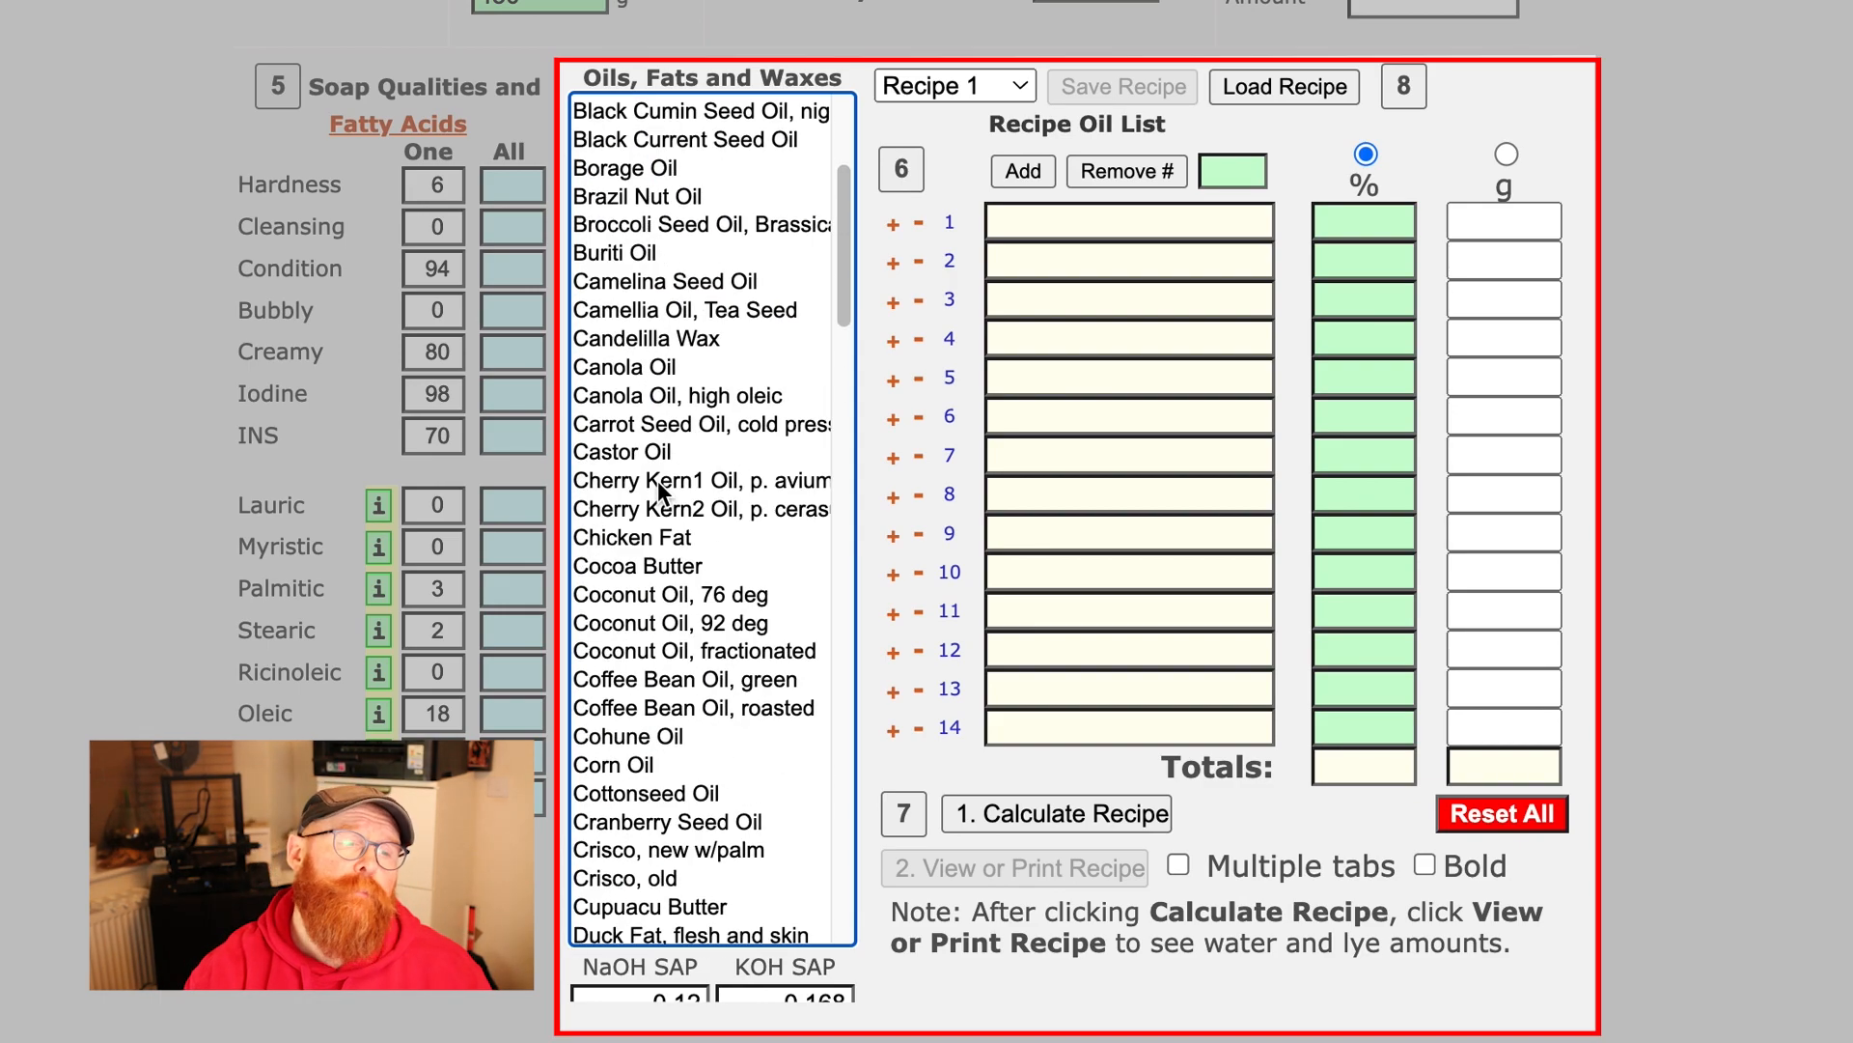
{"action": "scroll", "coordinate": [657, 479], "scroll_direction": "up", "scroll_amount": 5}
{"action": "scroll", "coordinate": [755, 639], "scroll_direction": "down", "scroll_amount": 3}
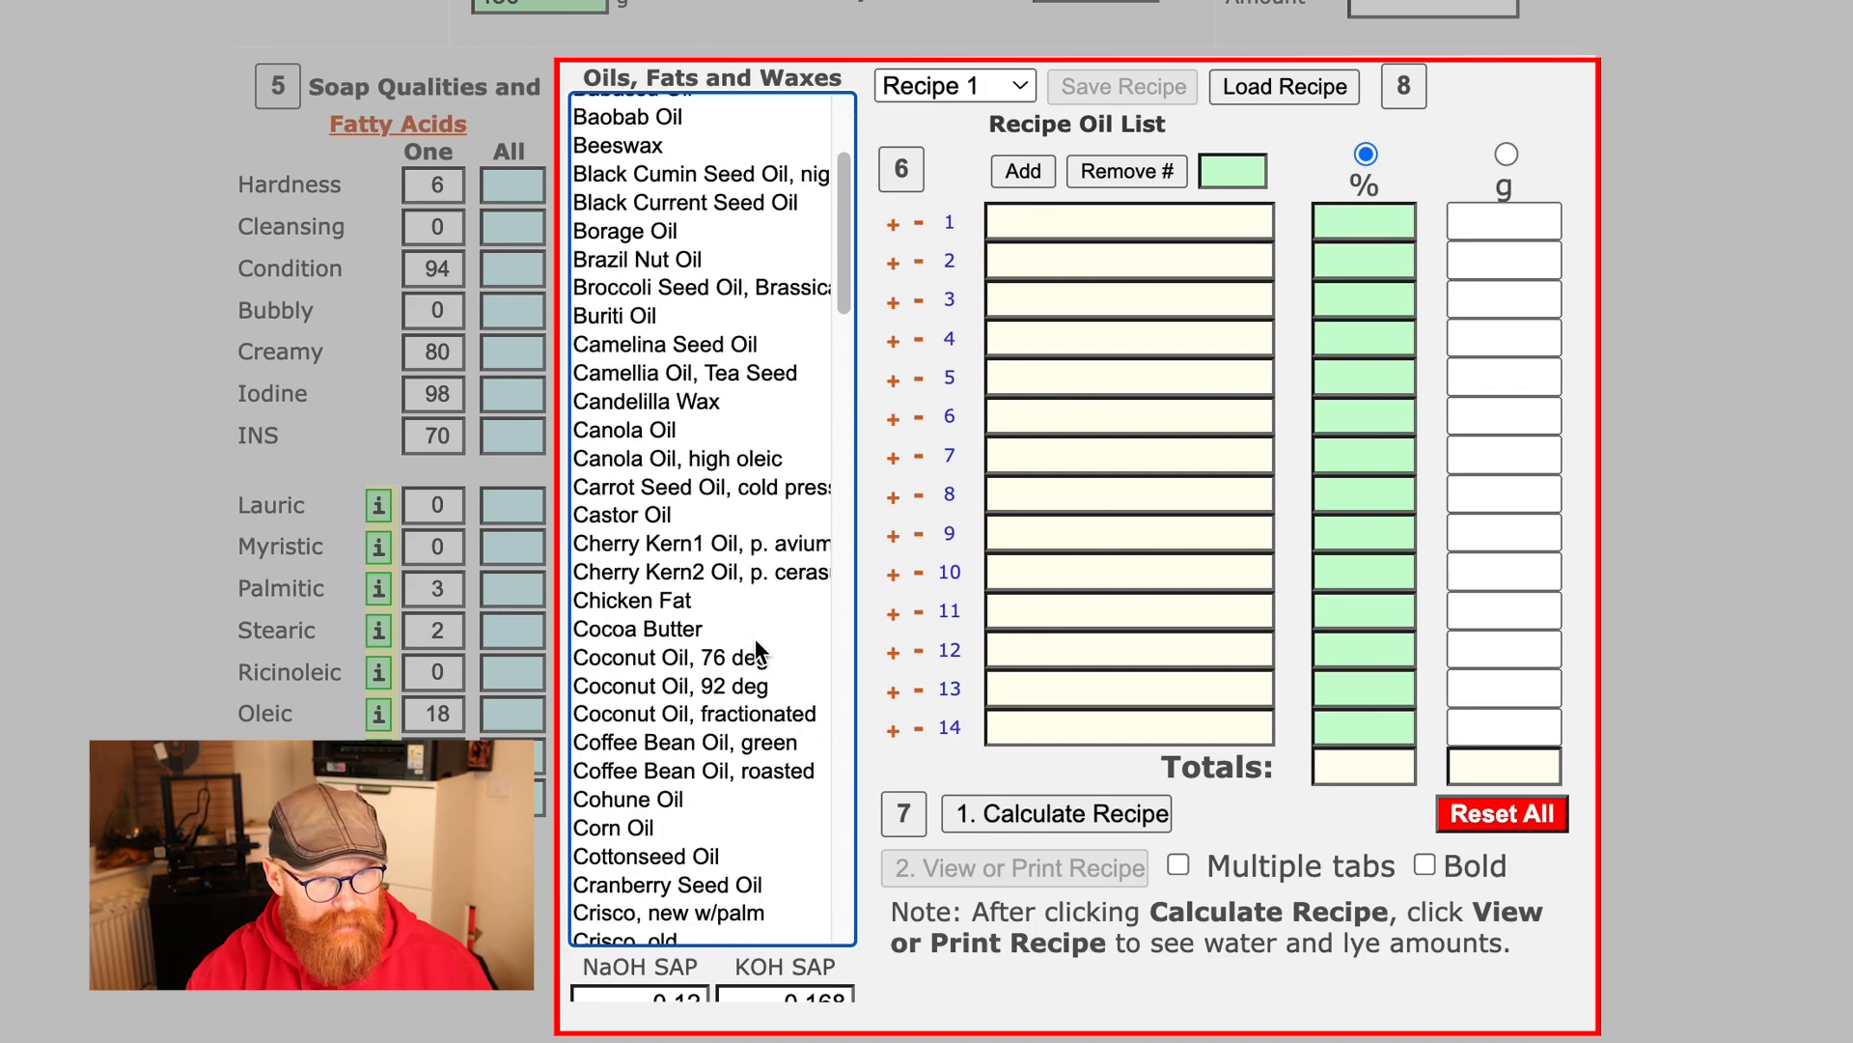
{"action": "scroll", "coordinate": [755, 639], "scroll_direction": "down", "scroll_amount": 5}
{"action": "scroll", "coordinate": [733, 774], "scroll_direction": "down", "scroll_amount": 2}
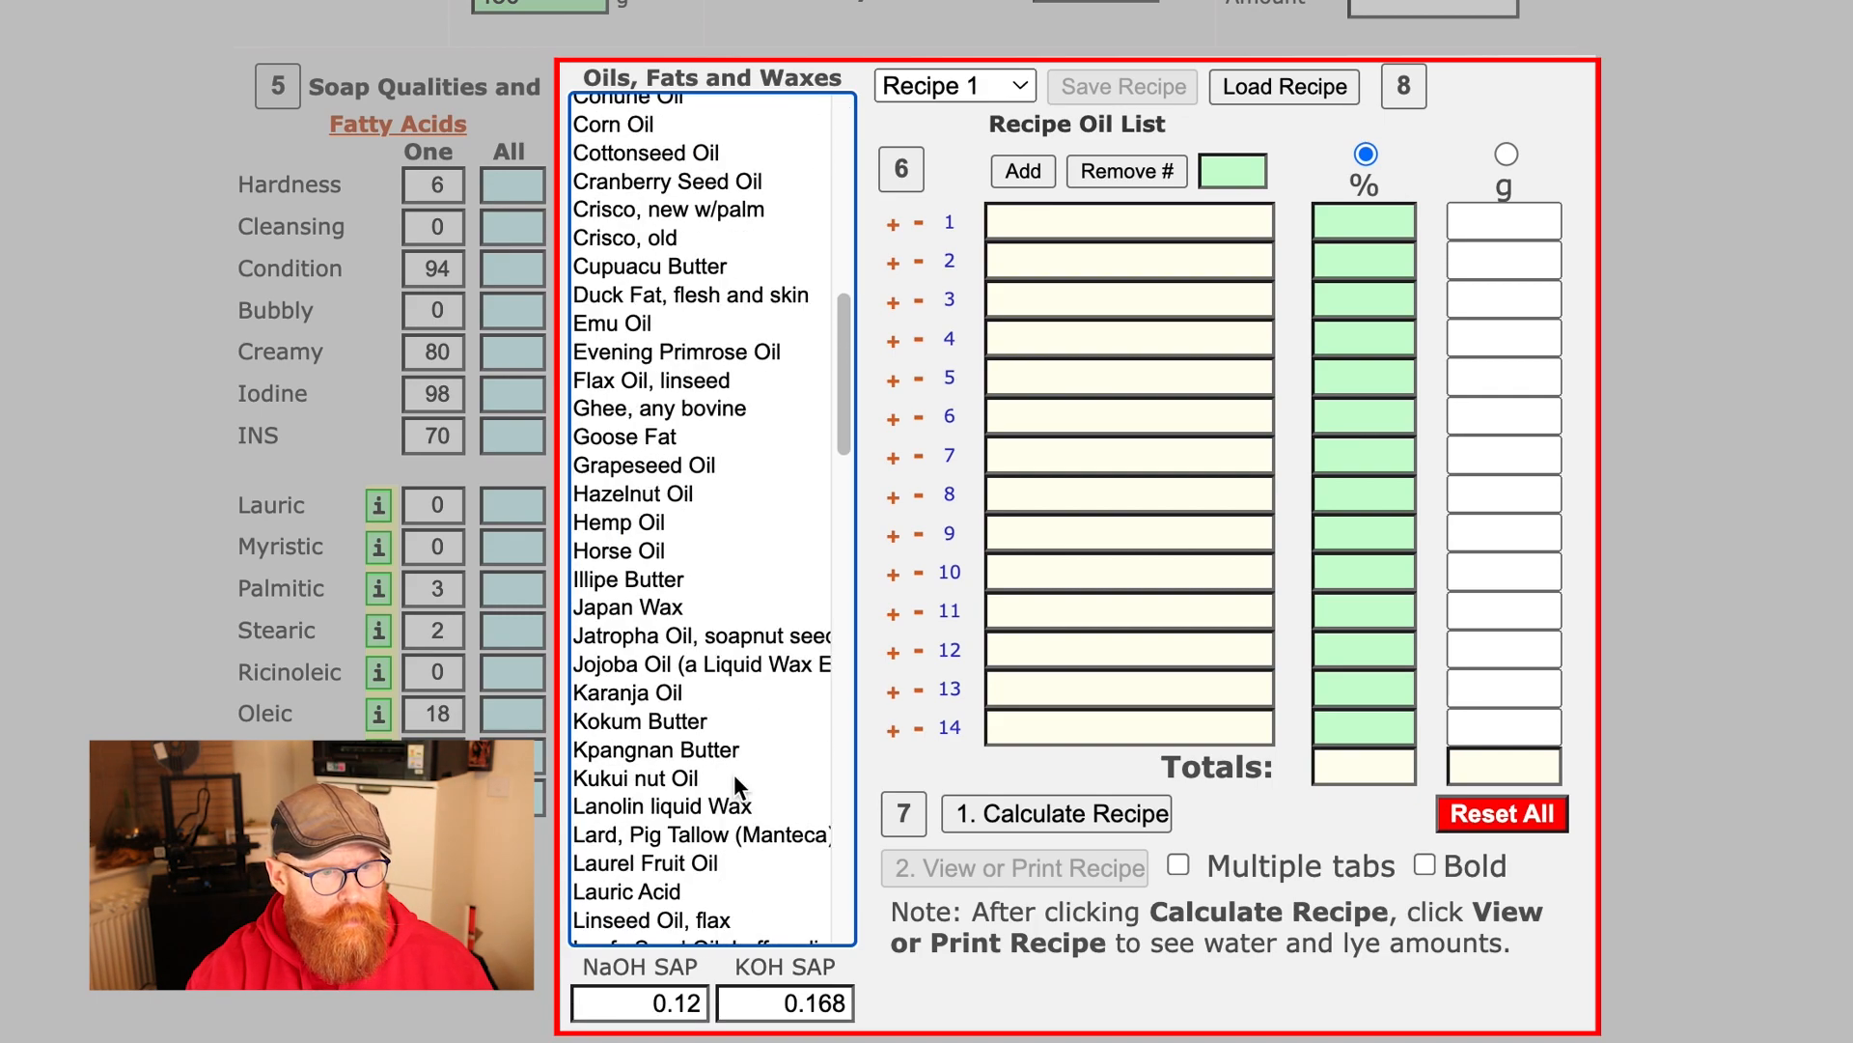
{"action": "scroll", "coordinate": [738, 774], "scroll_direction": "down", "scroll_amount": 2}
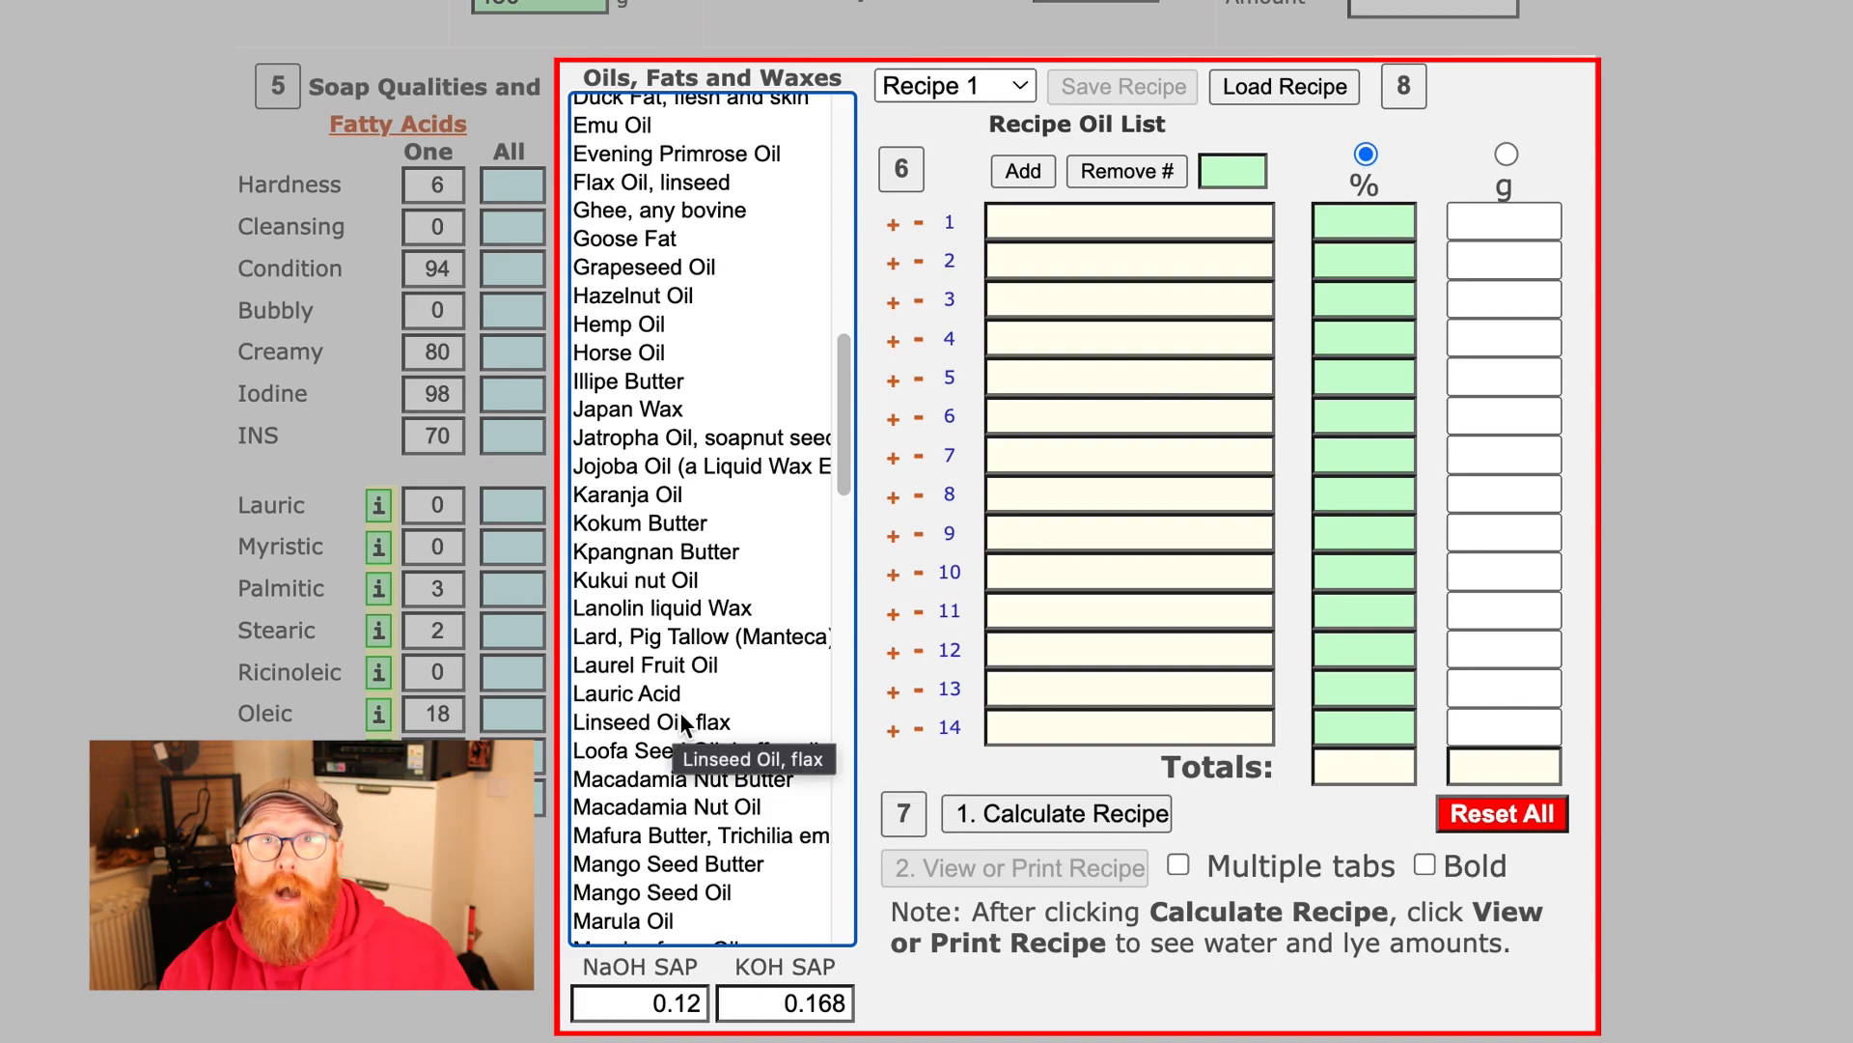
{"action": "scroll", "coordinate": [691, 714], "scroll_direction": "up", "scroll_amount": 5}
{"action": "scroll", "coordinate": [691, 714], "scroll_direction": "up", "scroll_amount": 5}
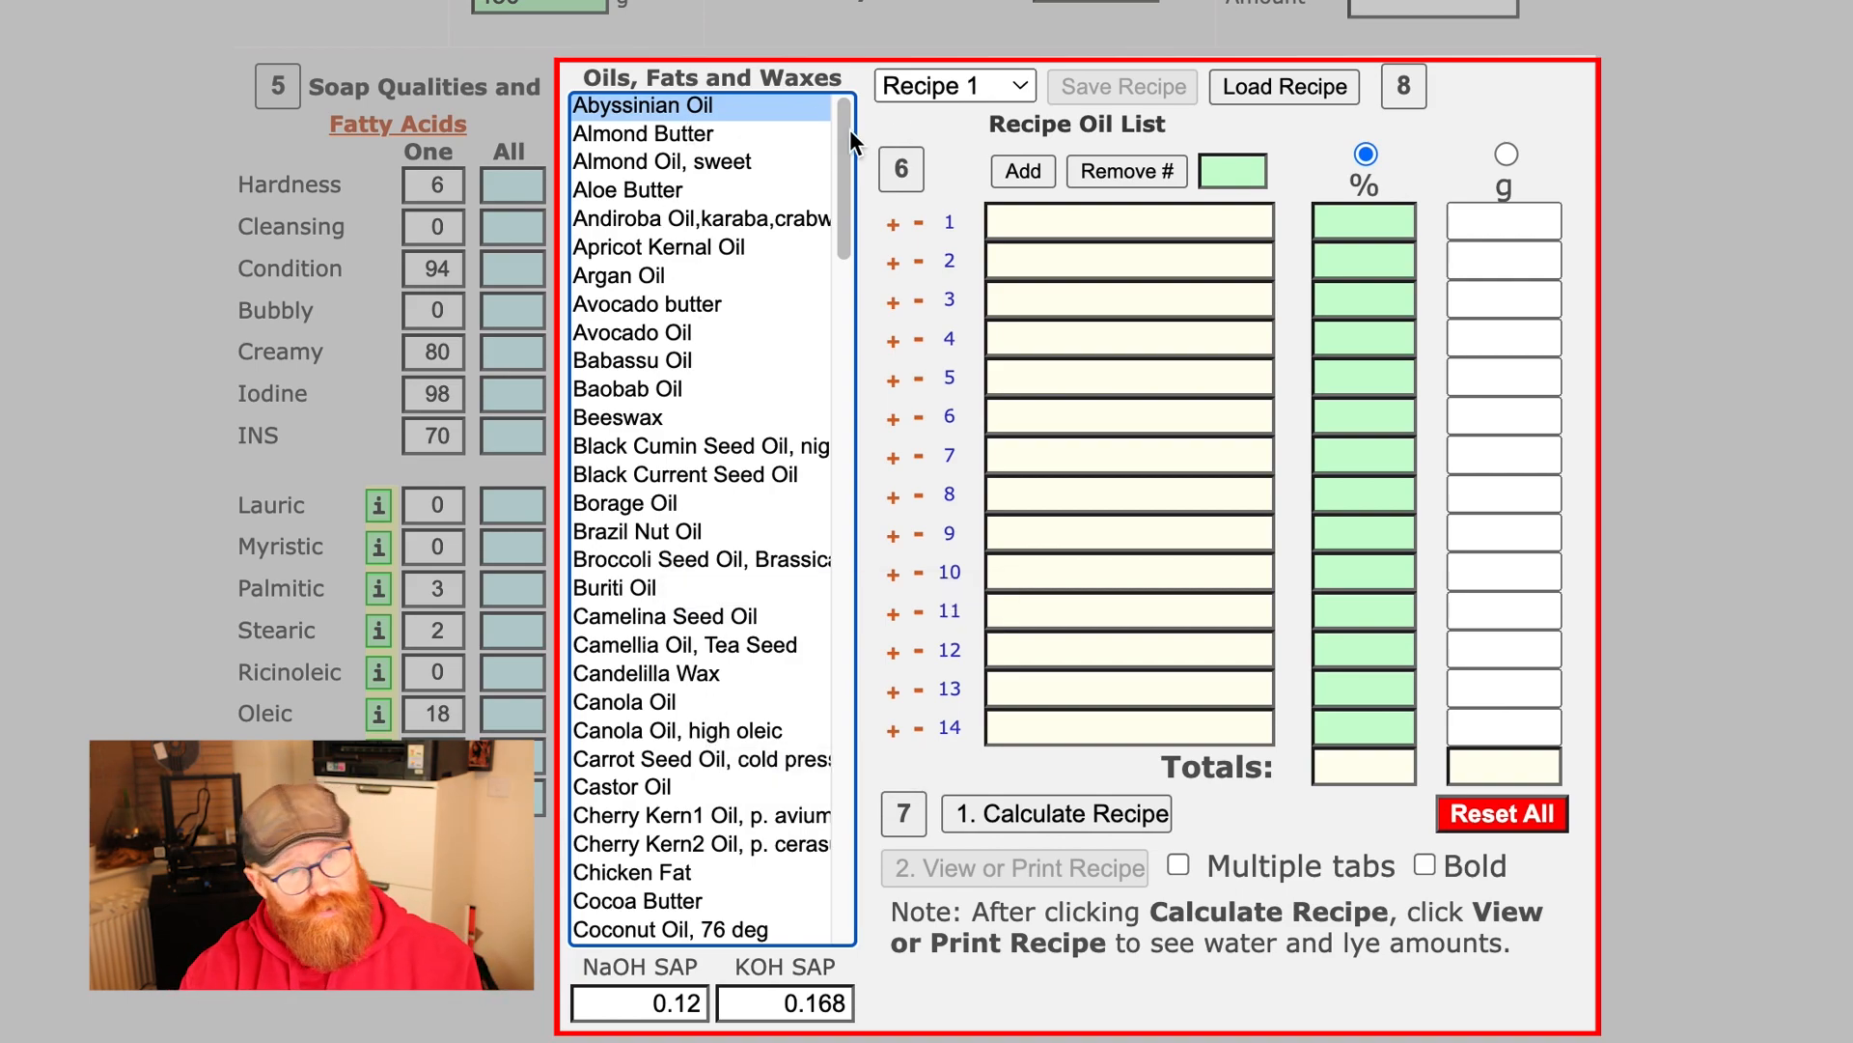
- Add Coconut Oil, 76 deg as the first oil in the recipe oil list
{"action": "left_click_drag", "start_coordinate": [850, 130], "coordinate": [843, 245]}
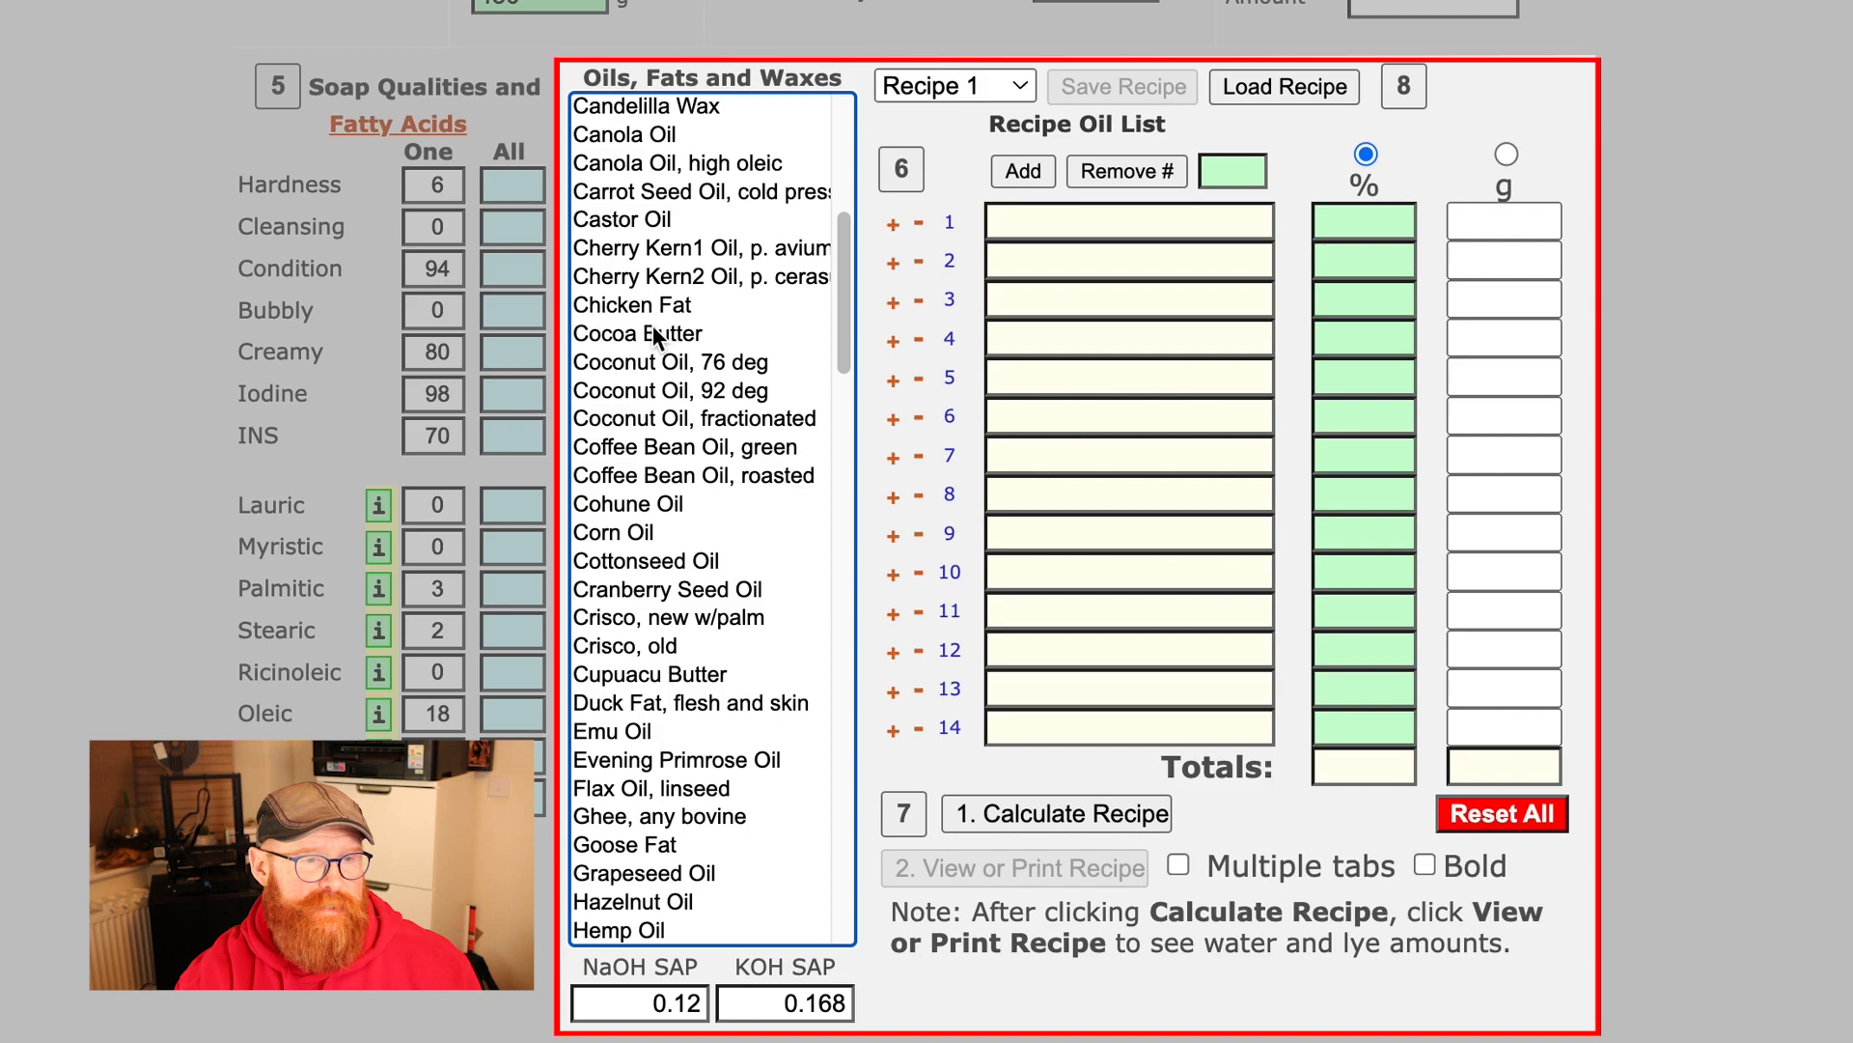
{"action": "left_click", "coordinate": [655, 364]}
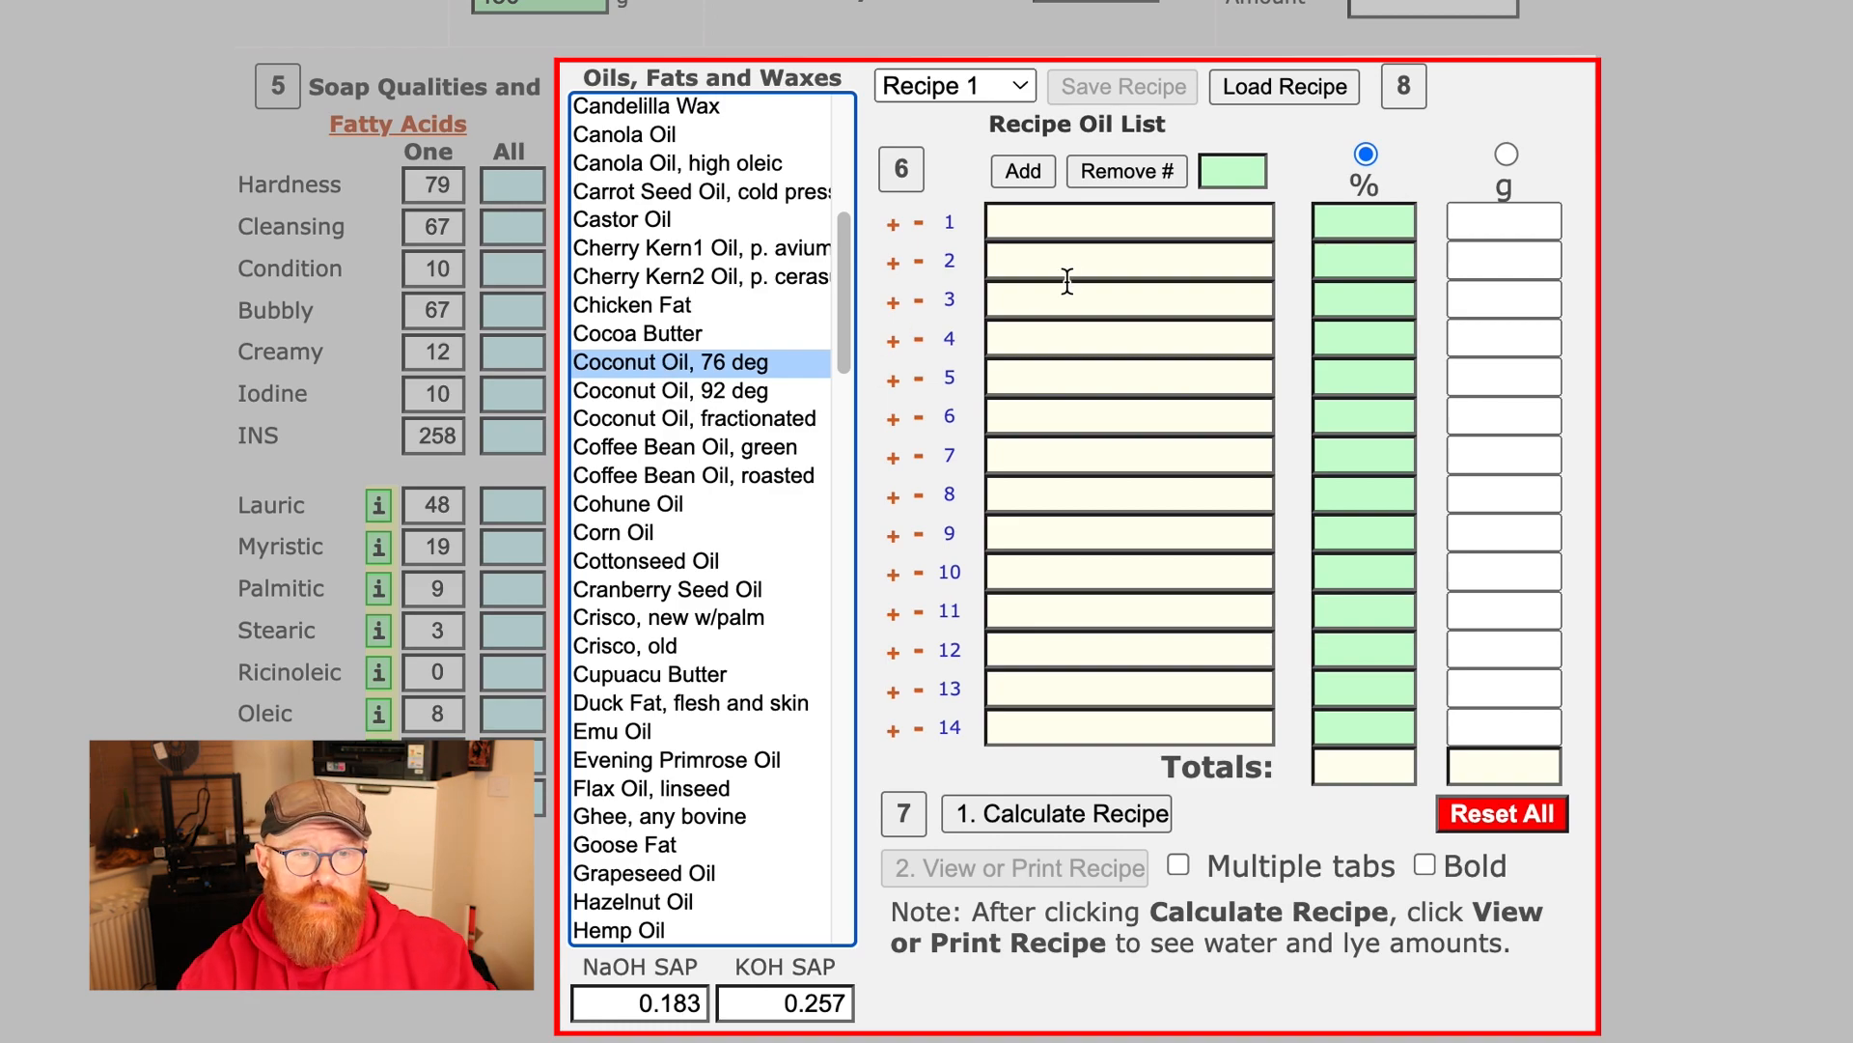
{"action": "left_click", "coordinate": [1023, 171]}
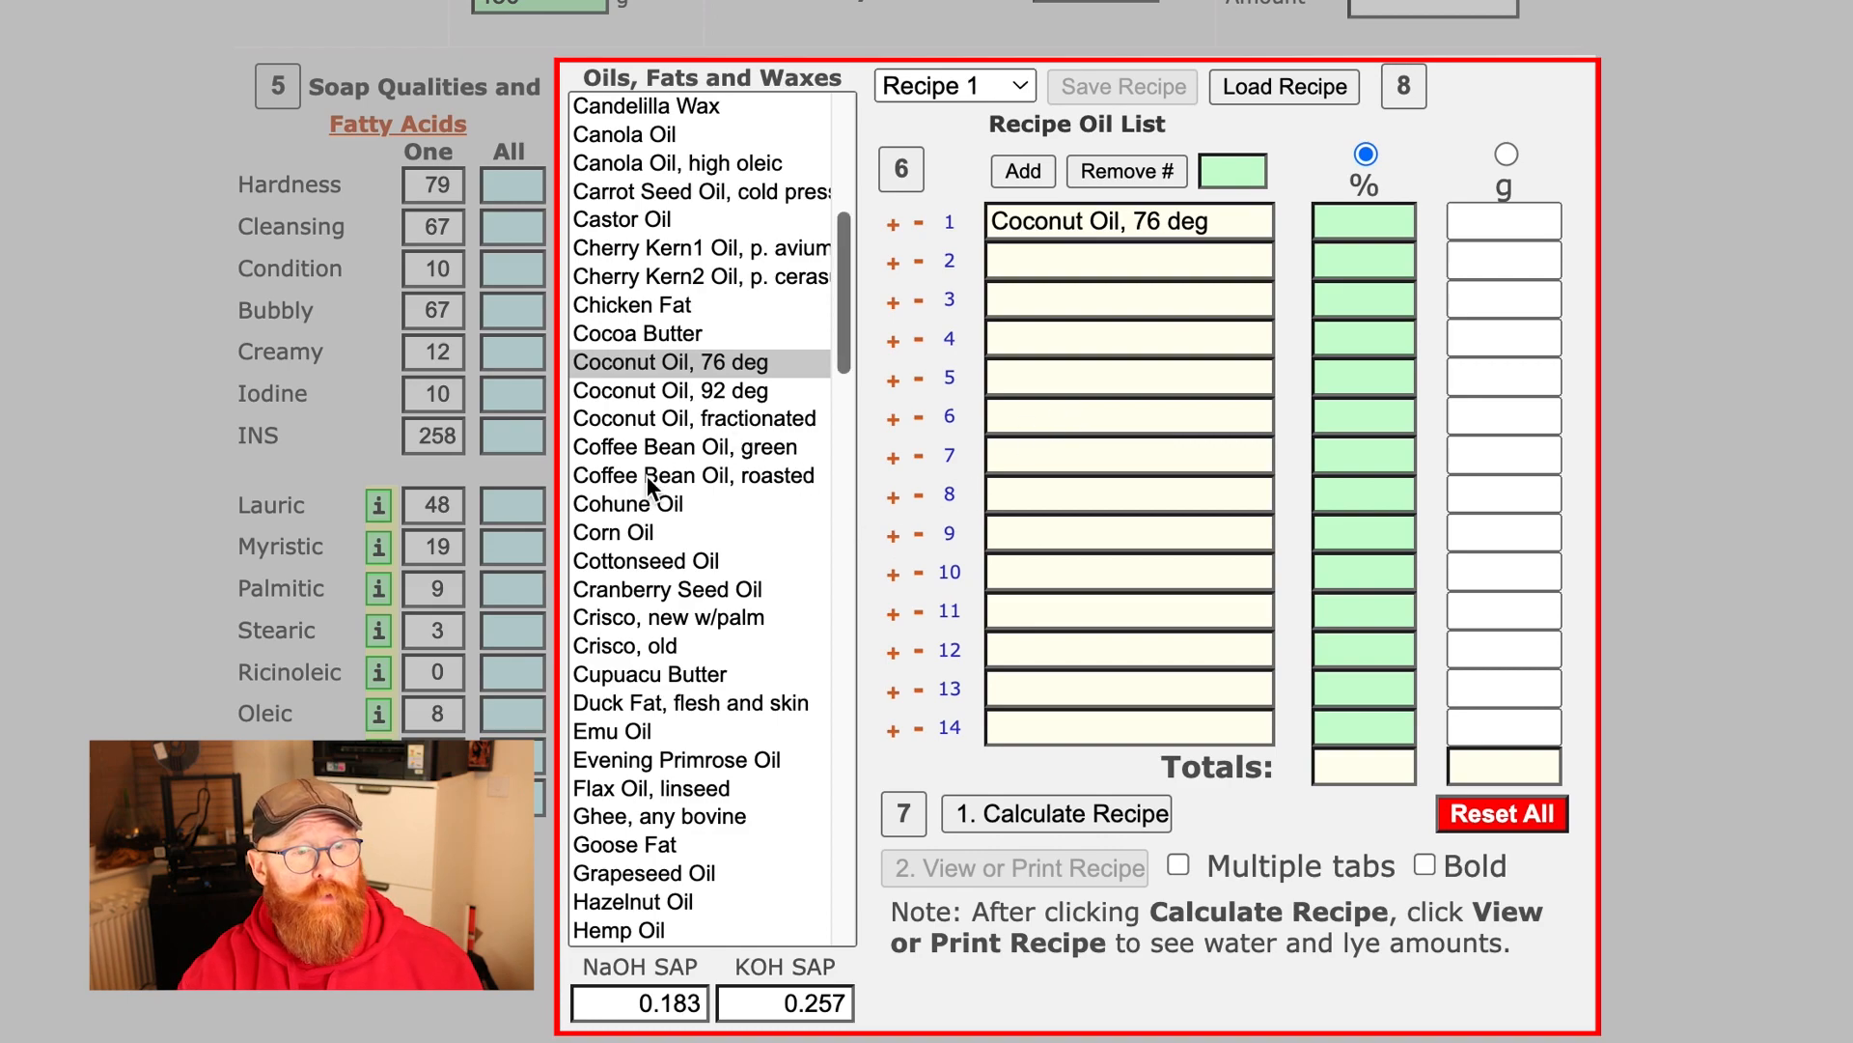
- Add Olive Oil and Castor Oil as the second and third oils in the recipe oil list
{"action": "left_click_drag", "start_coordinate": [842, 252], "coordinate": [865, 533]}
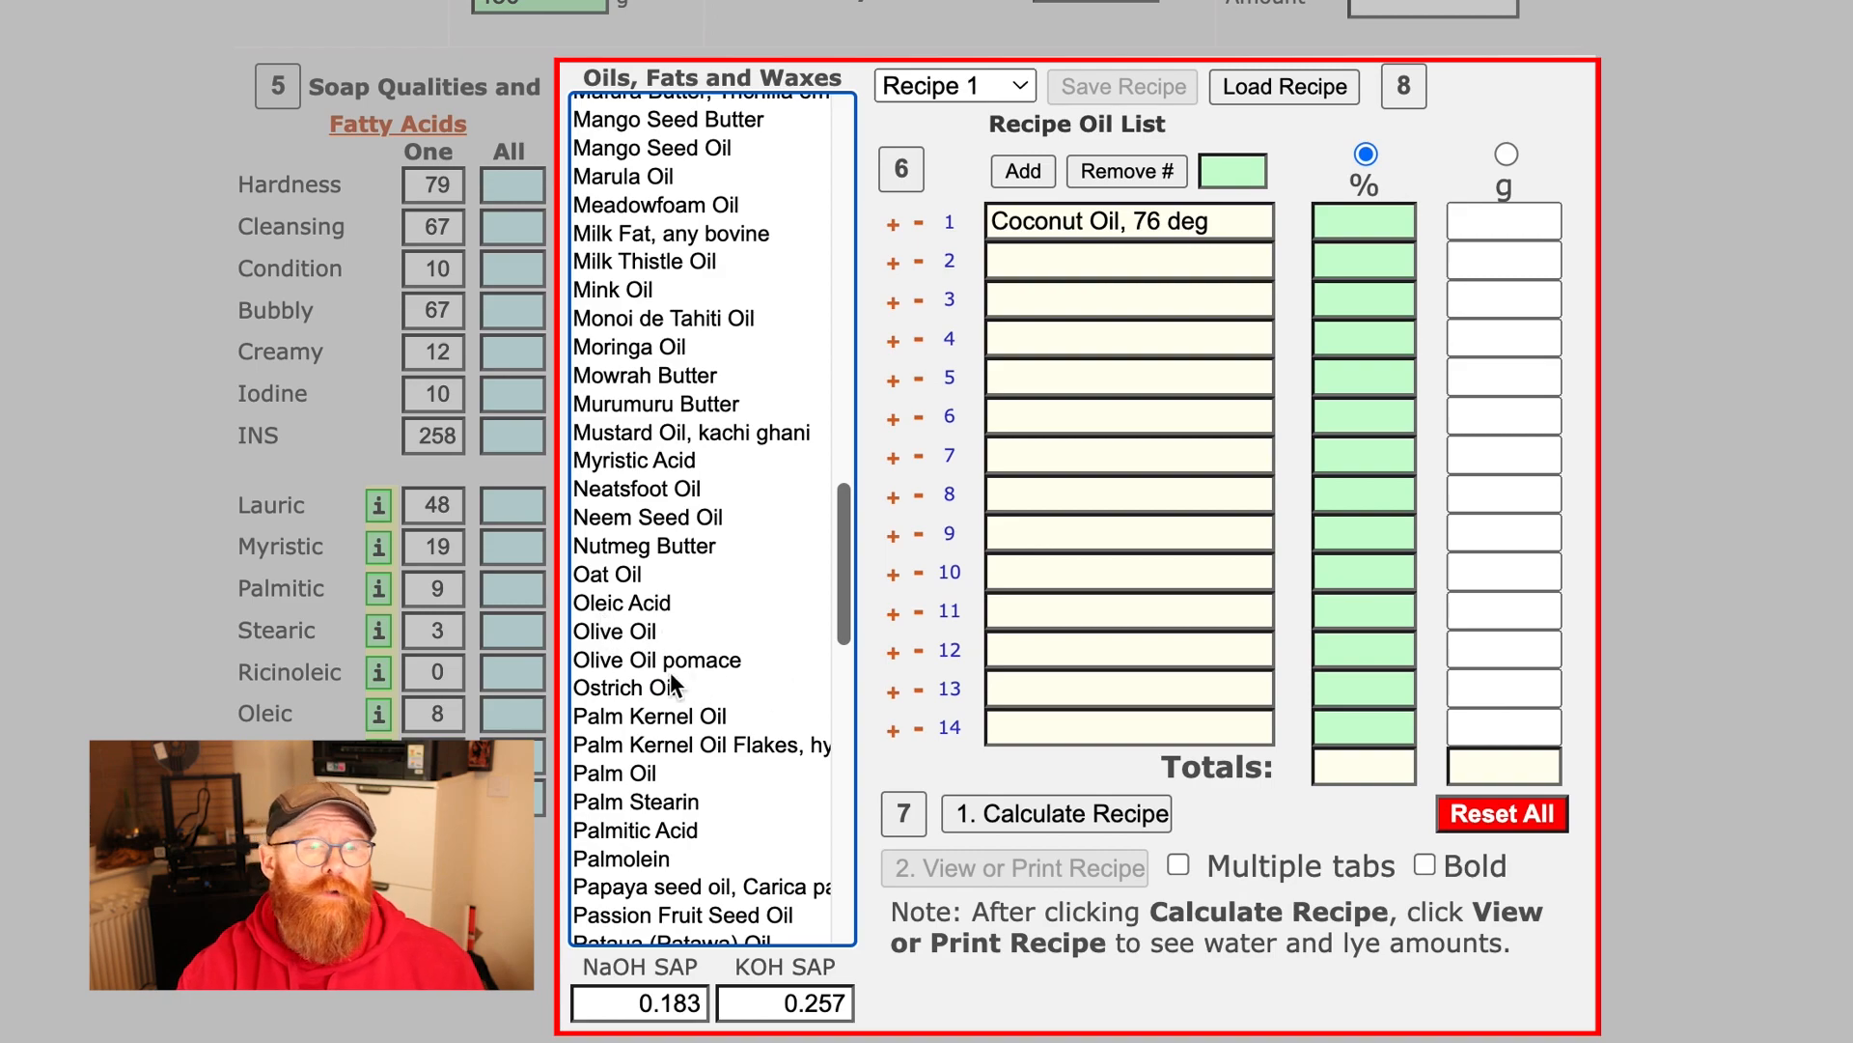
{"action": "left_click", "coordinate": [657, 629]}
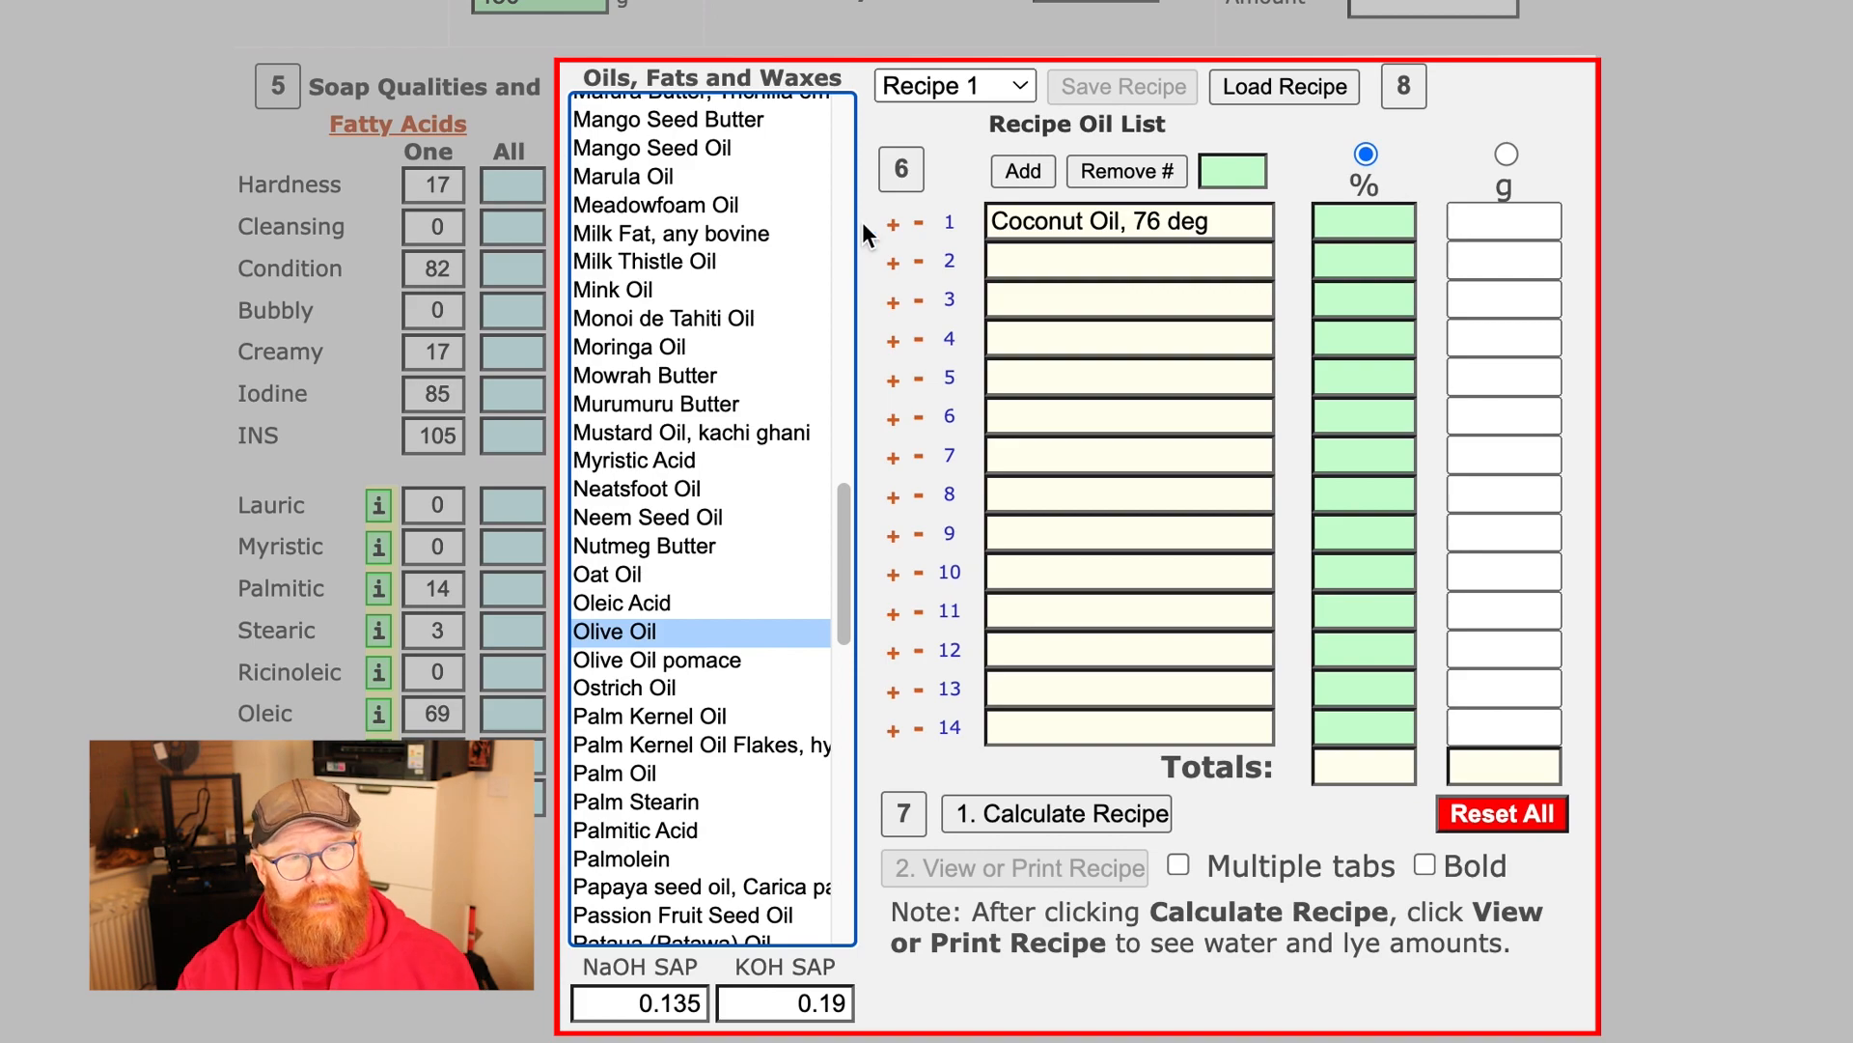
{"action": "left_click", "coordinate": [1027, 171]}
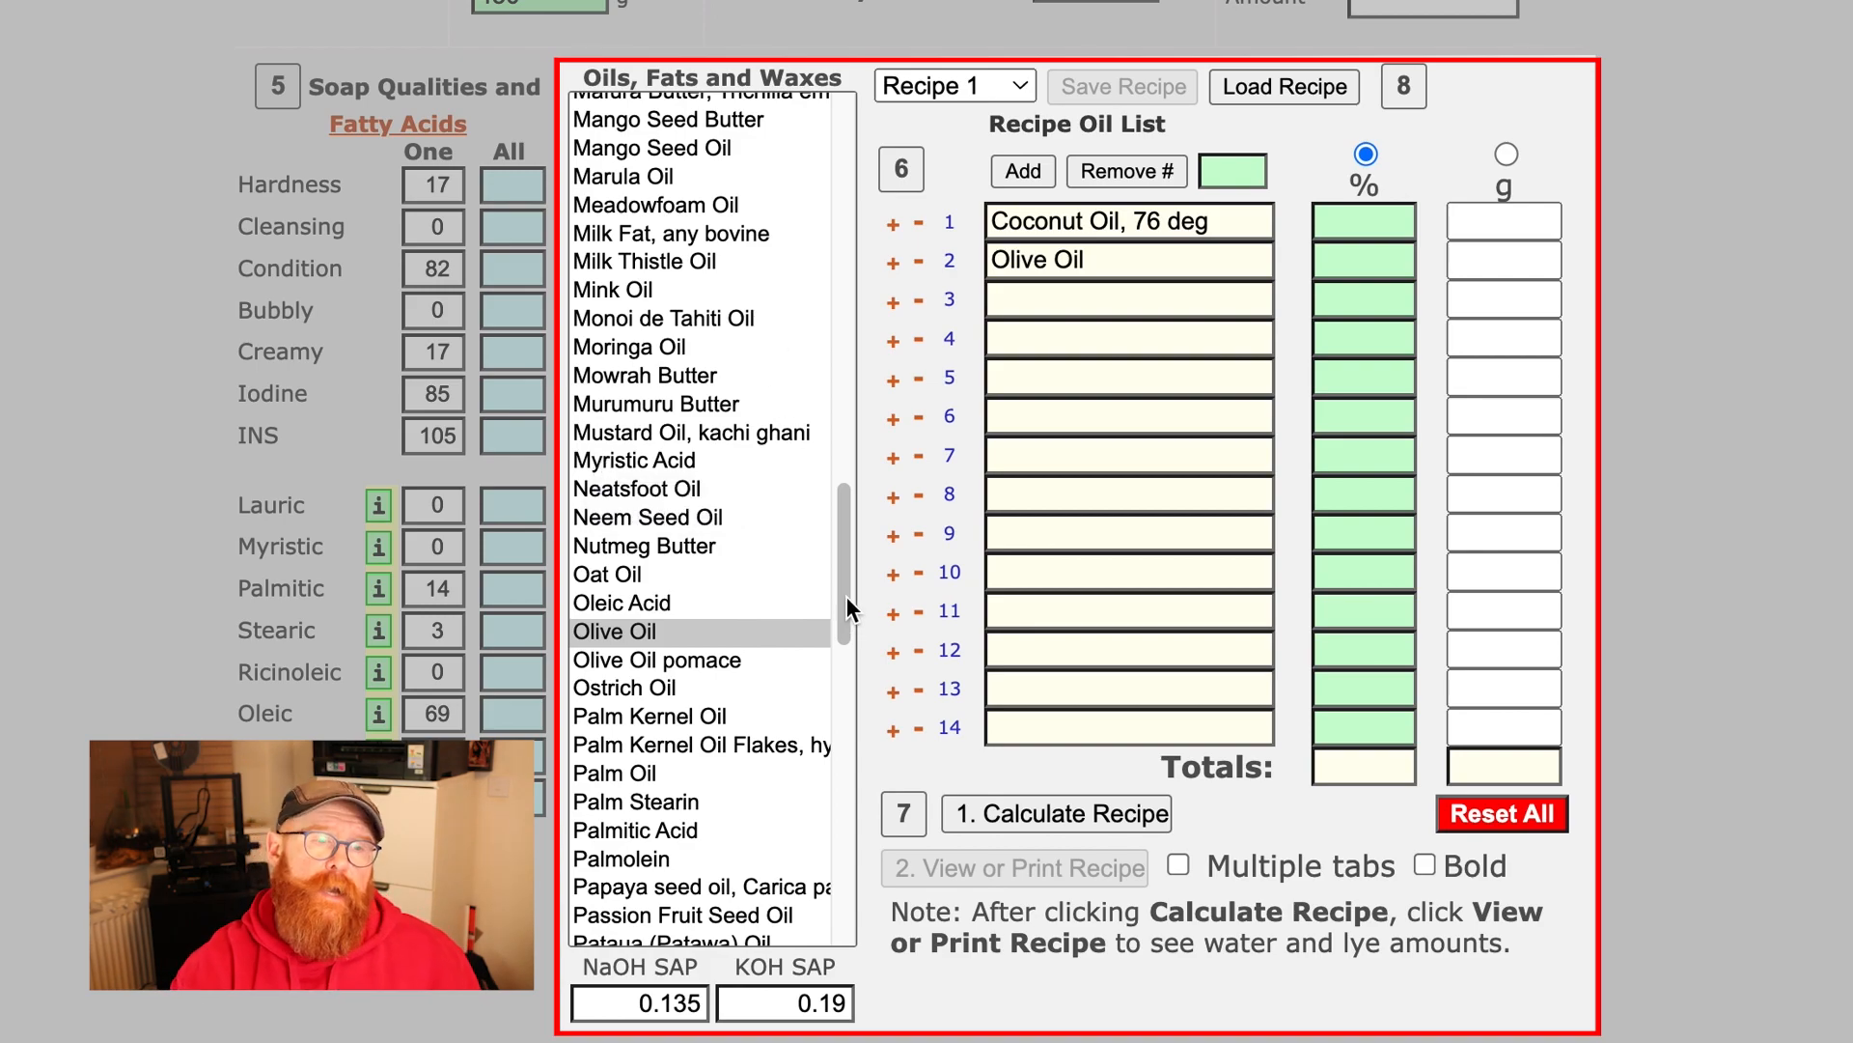
{"action": "left_click_drag", "start_coordinate": [845, 595], "coordinate": [842, 303]}
{"action": "left_click", "coordinate": [647, 289]}
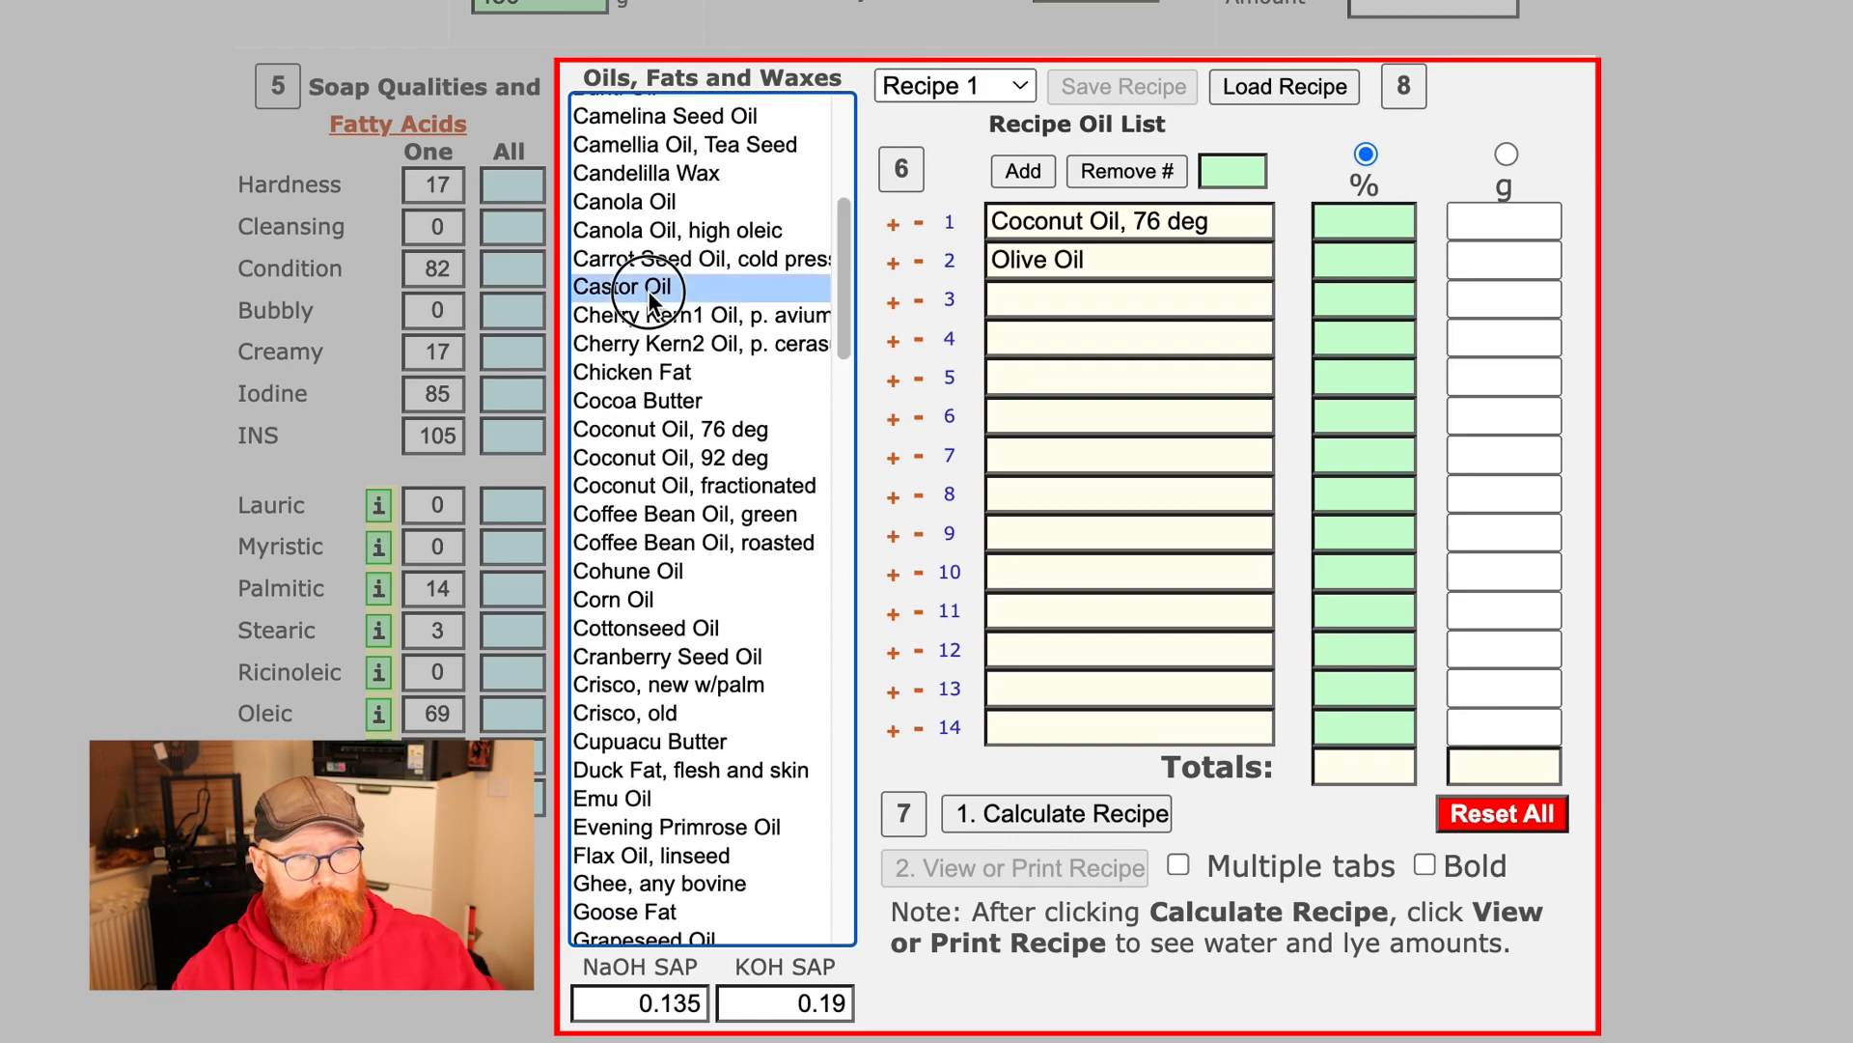
{"action": "left_click", "coordinate": [1041, 170]}
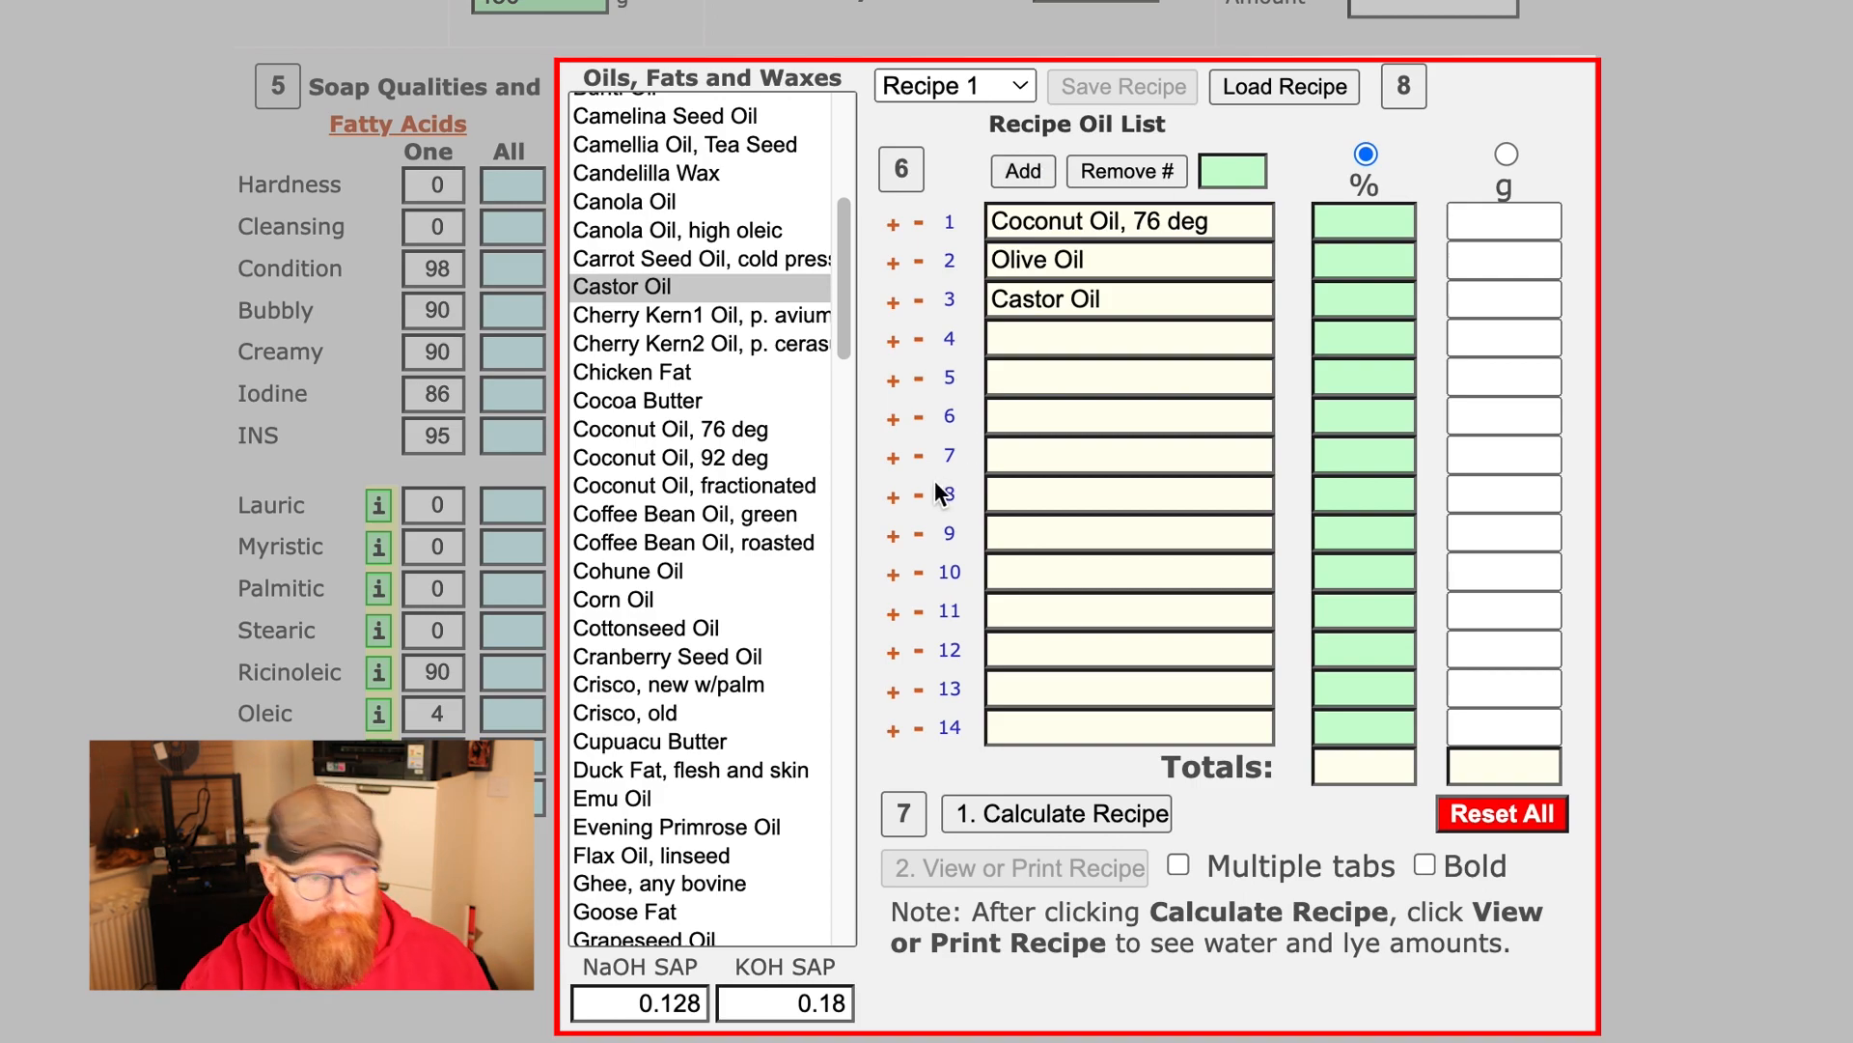
- Add Grapeseed Oil and Cocoa Butter as the fourth and fifth oils in the recipe oil list
{"action": "scroll", "coordinate": [731, 475], "scroll_direction": "down", "scroll_amount": 3}
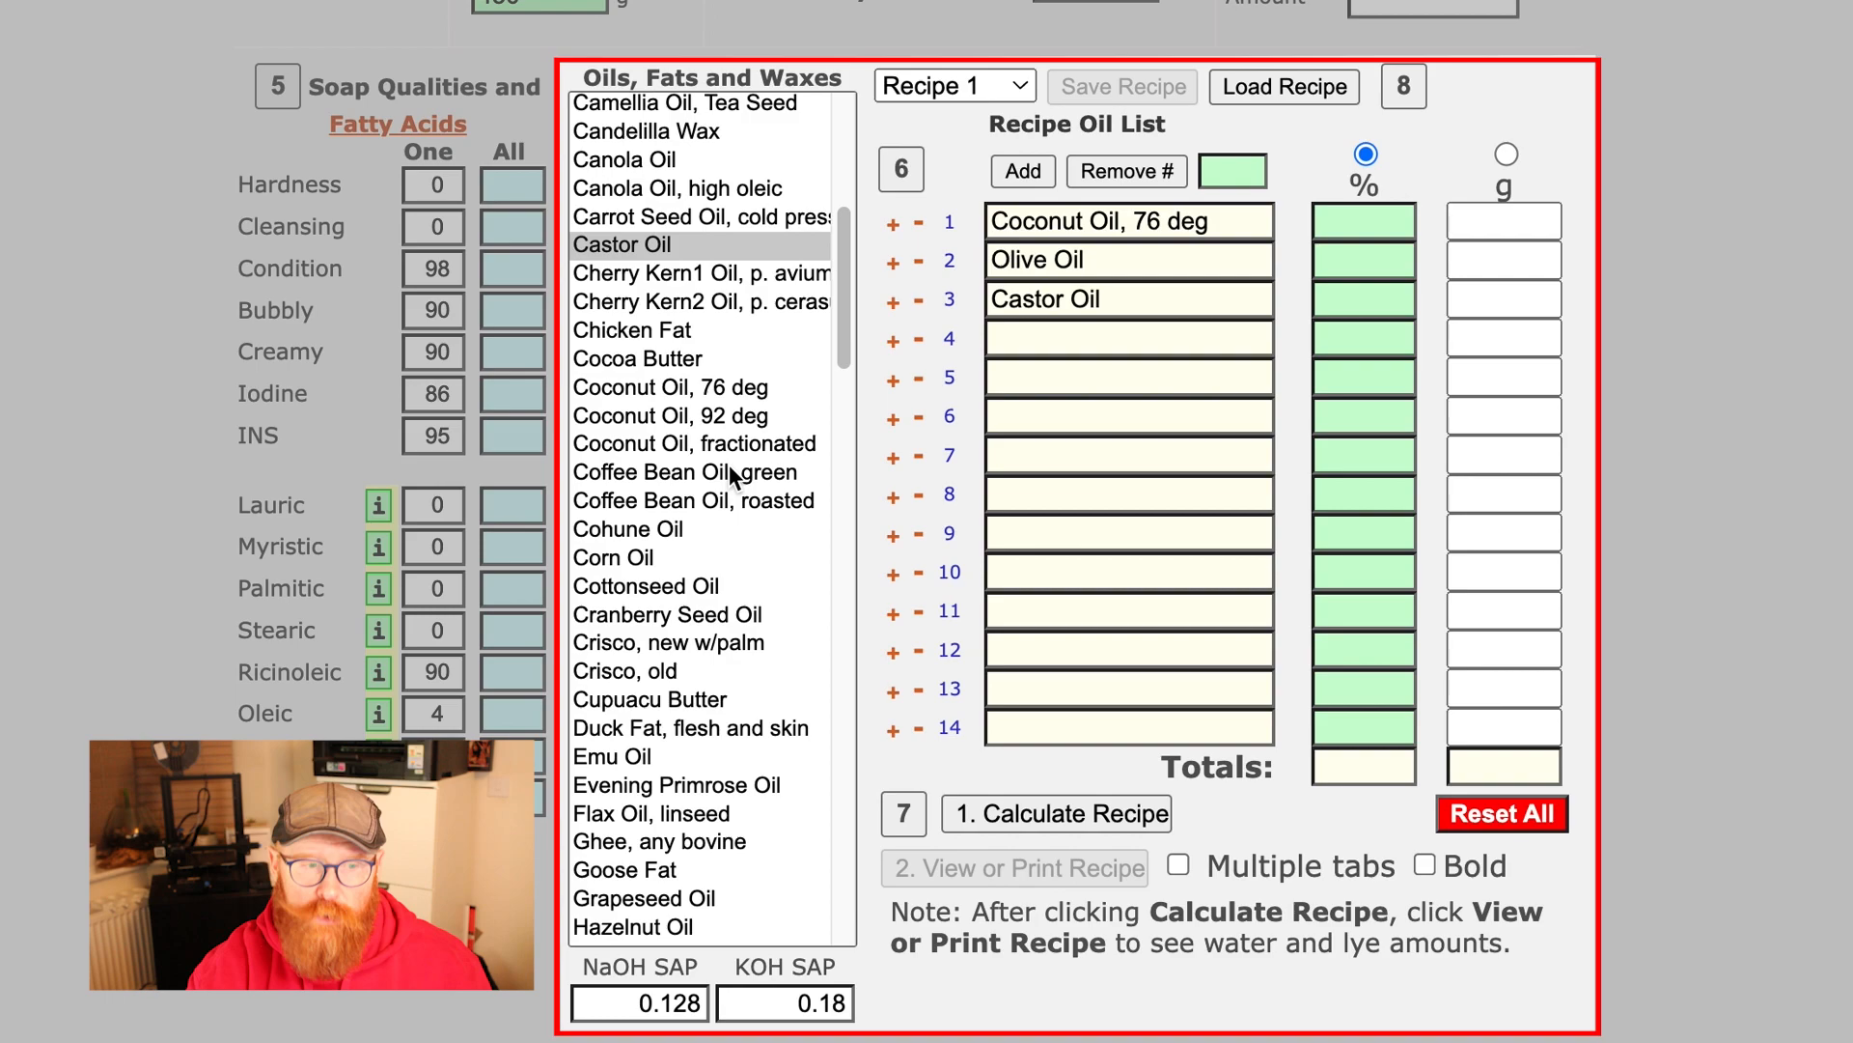
{"action": "left_click", "coordinate": [666, 687]}
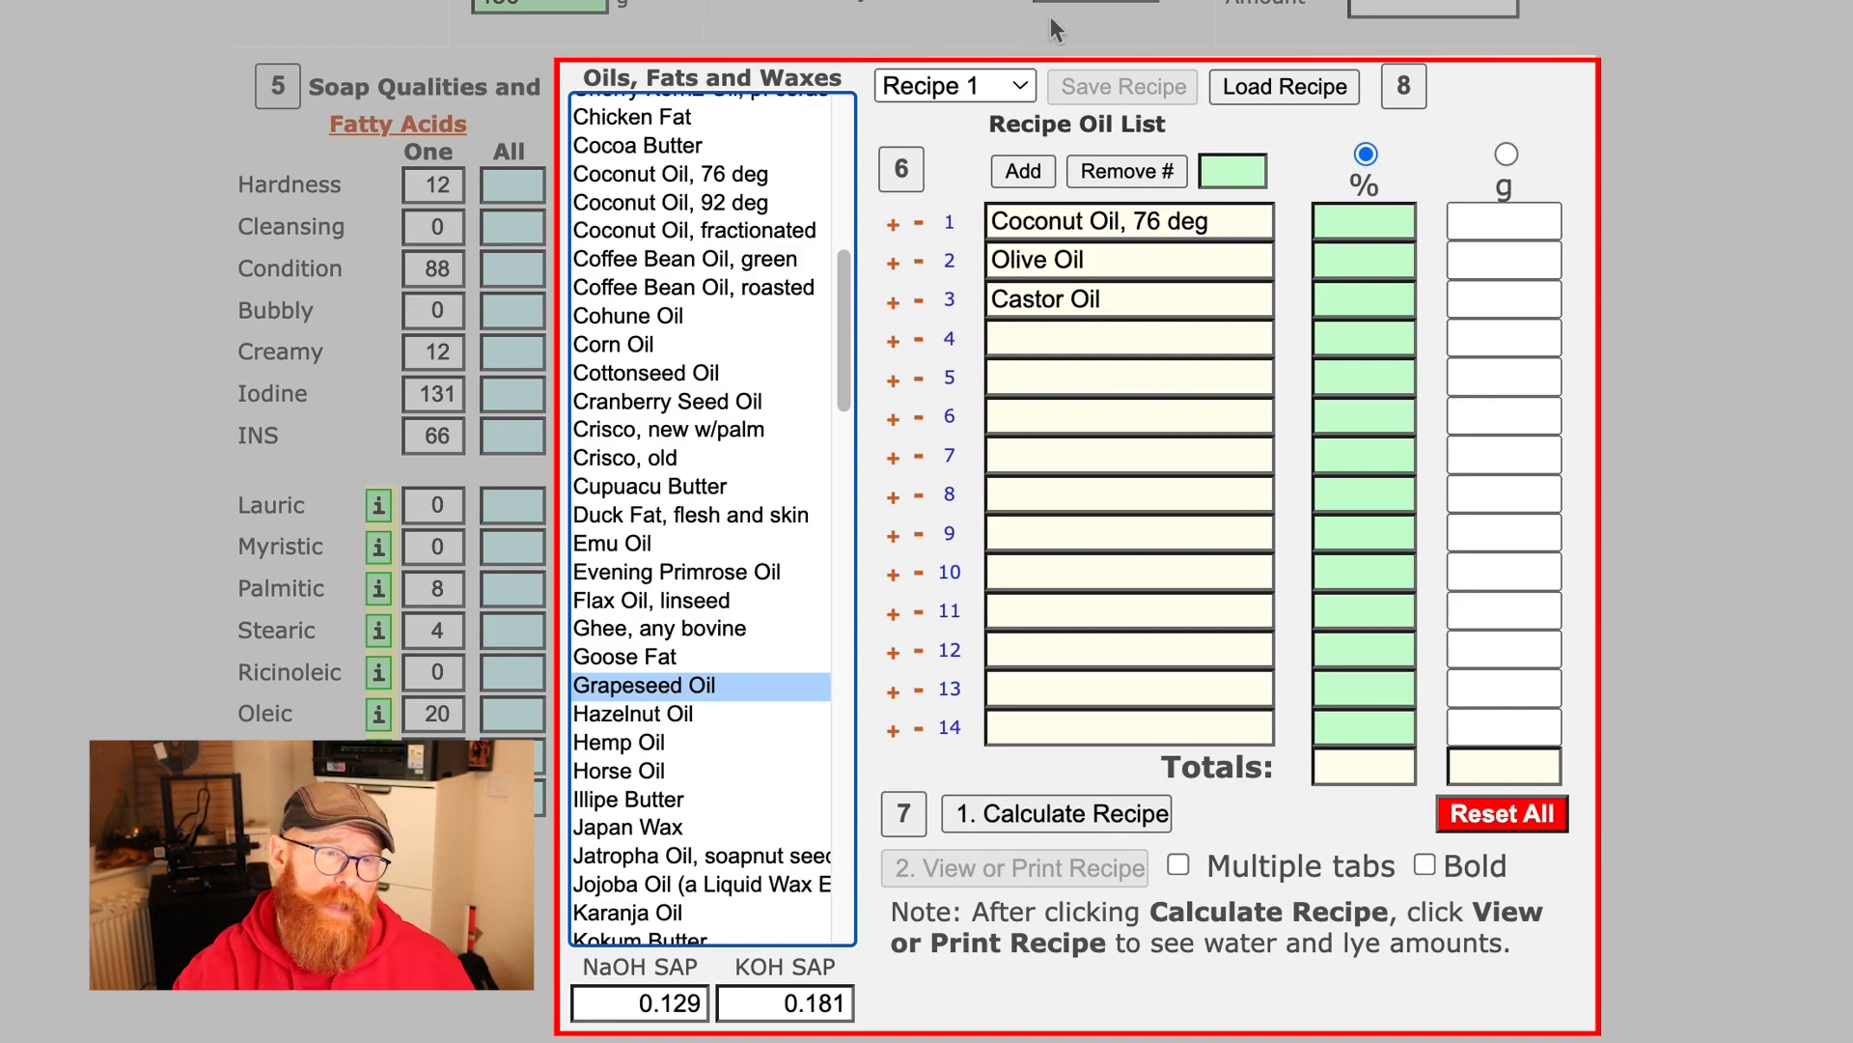
{"action": "left_click", "coordinate": [1026, 172]}
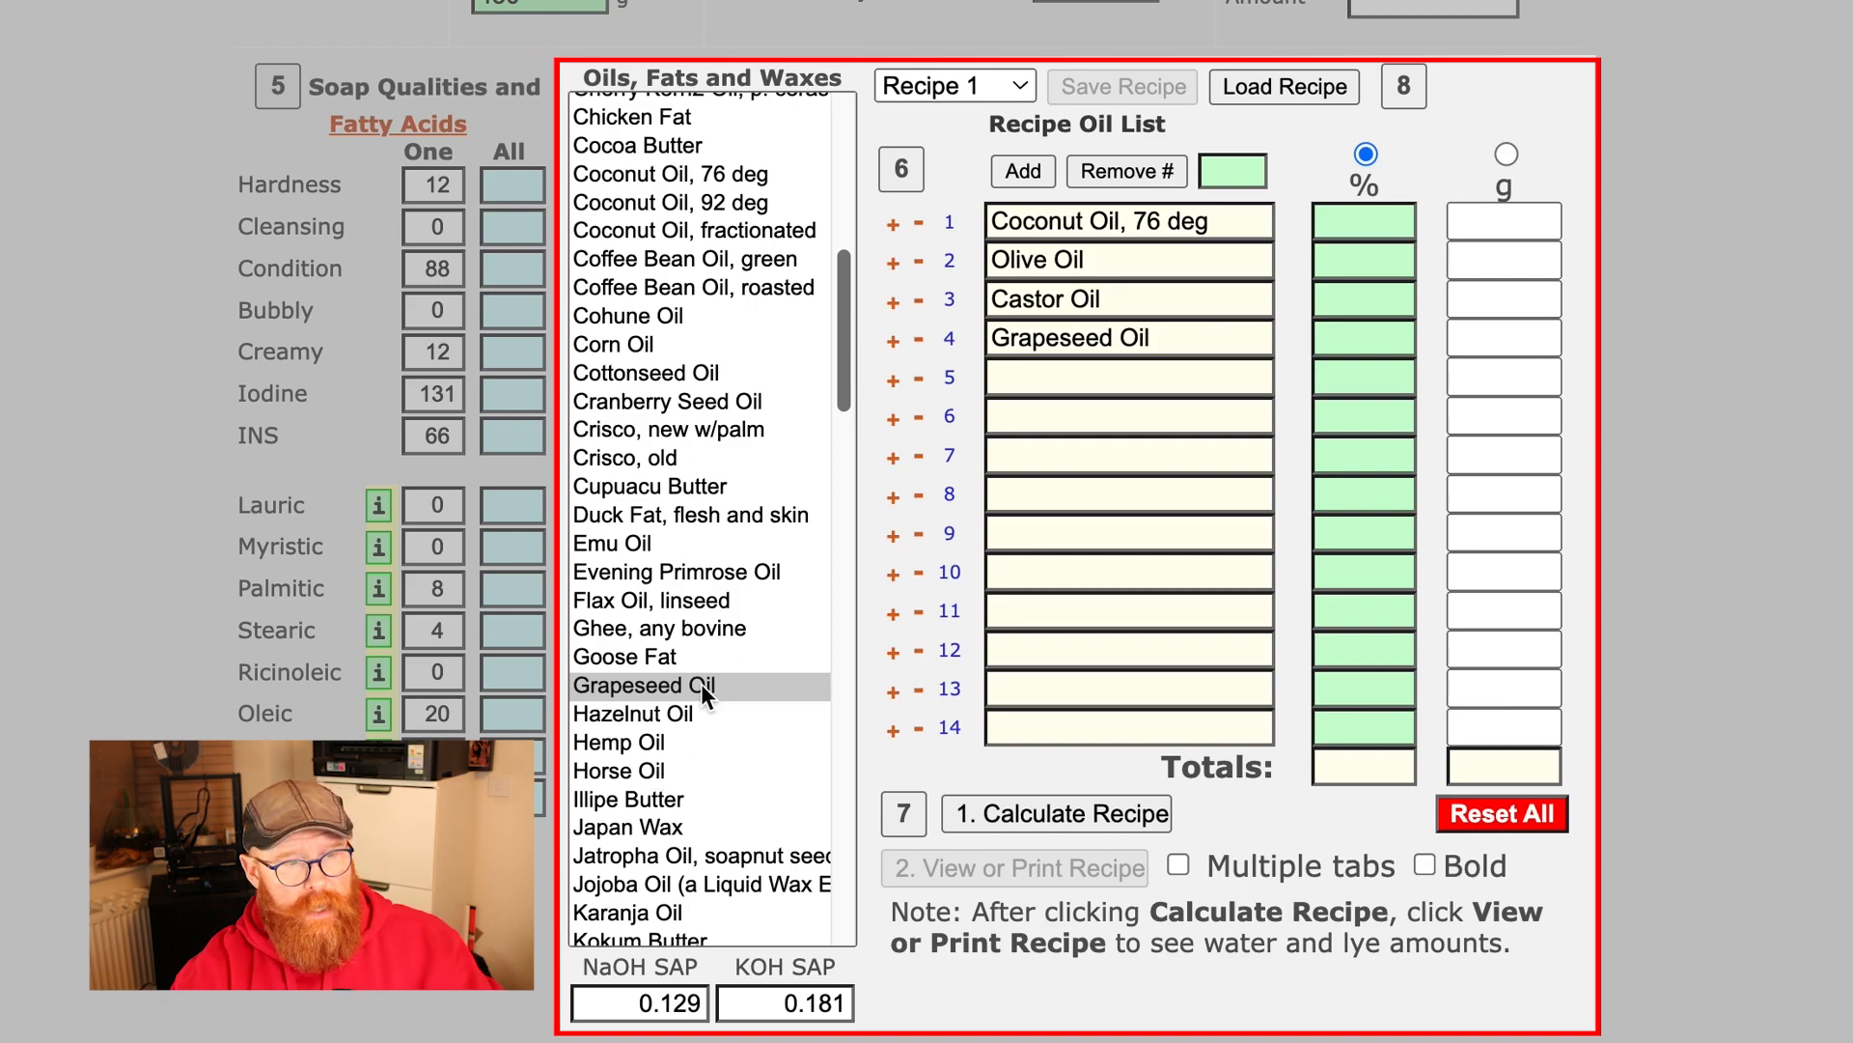
{"action": "scroll", "coordinate": [698, 688], "scroll_direction": "down", "scroll_amount": 1}
{"action": "scroll", "coordinate": [695, 685], "scroll_direction": "up", "scroll_amount": 3}
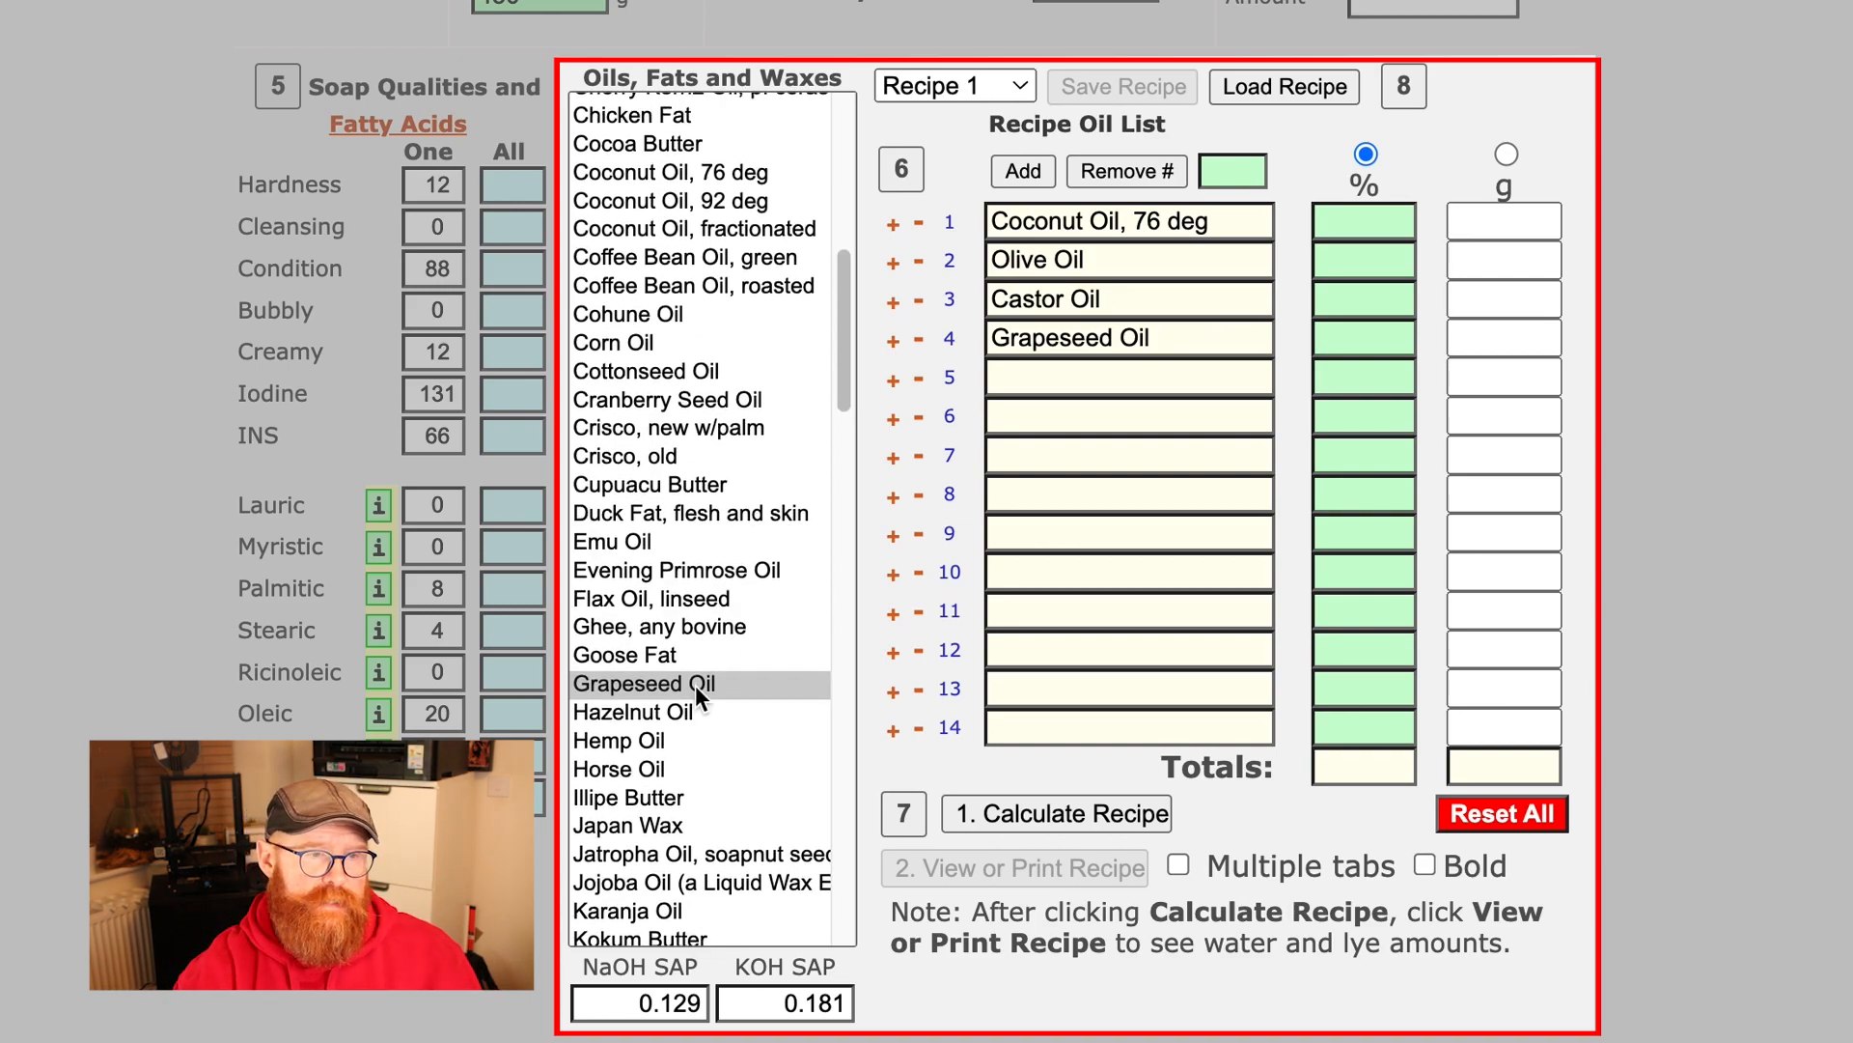
{"action": "left_click", "coordinate": [617, 187]}
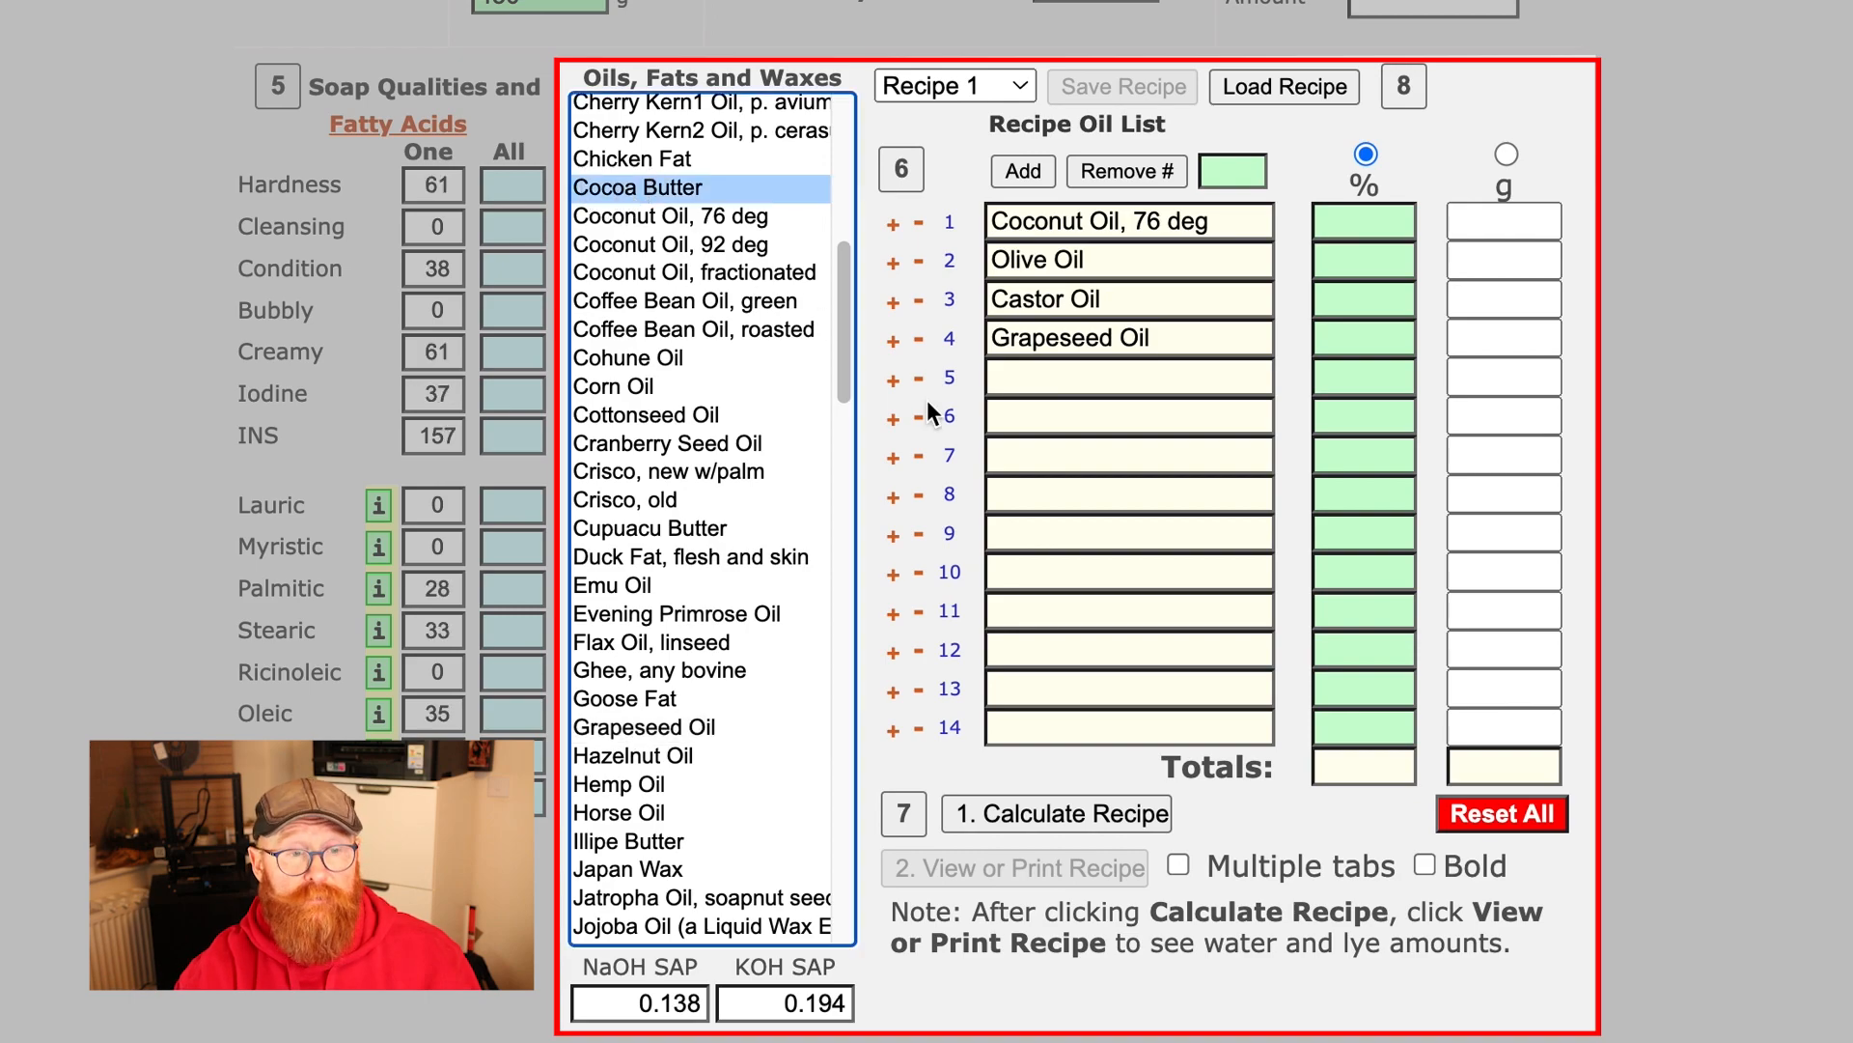
{"action": "left_click", "coordinate": [1024, 171]}
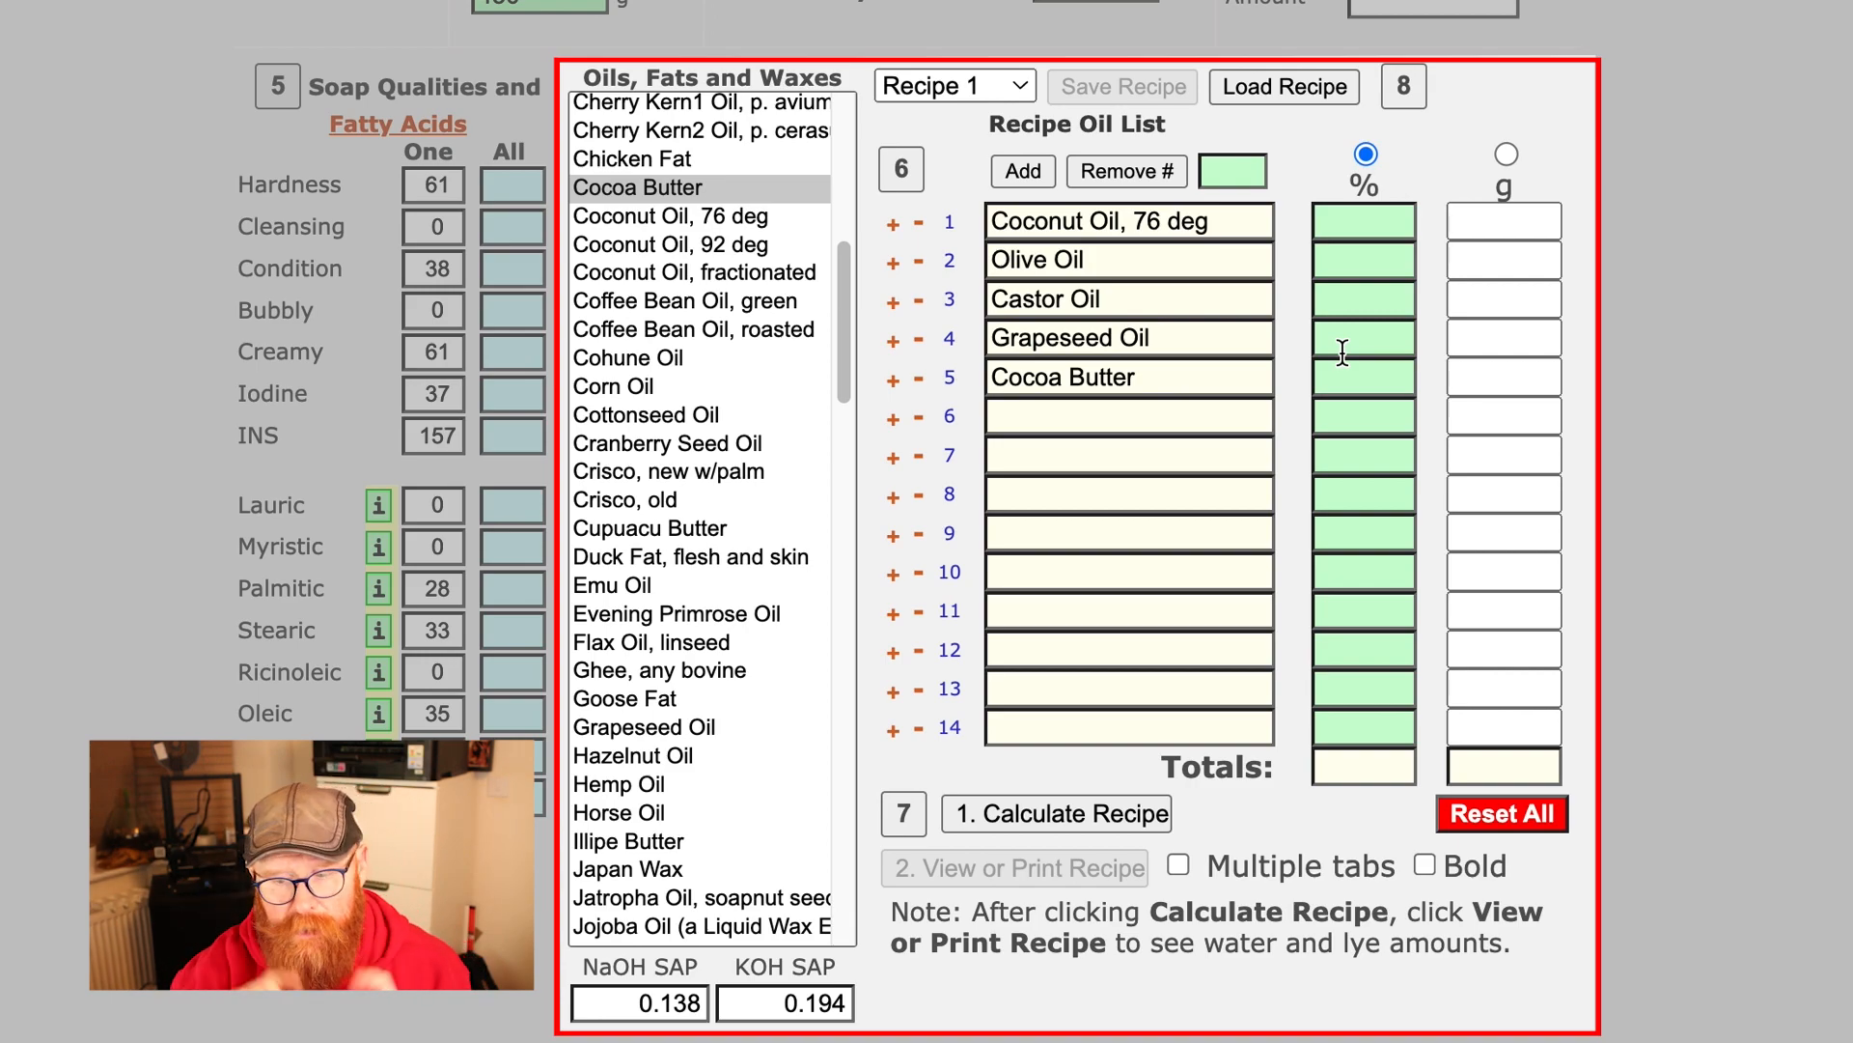
- Set the recipe percentages to 25% for Coconut Oil, 25% for Olive Oil and 5% for Castor Oil
{"action": "left_click", "coordinate": [1372, 226]}
{"action": "type", "text": "25"}
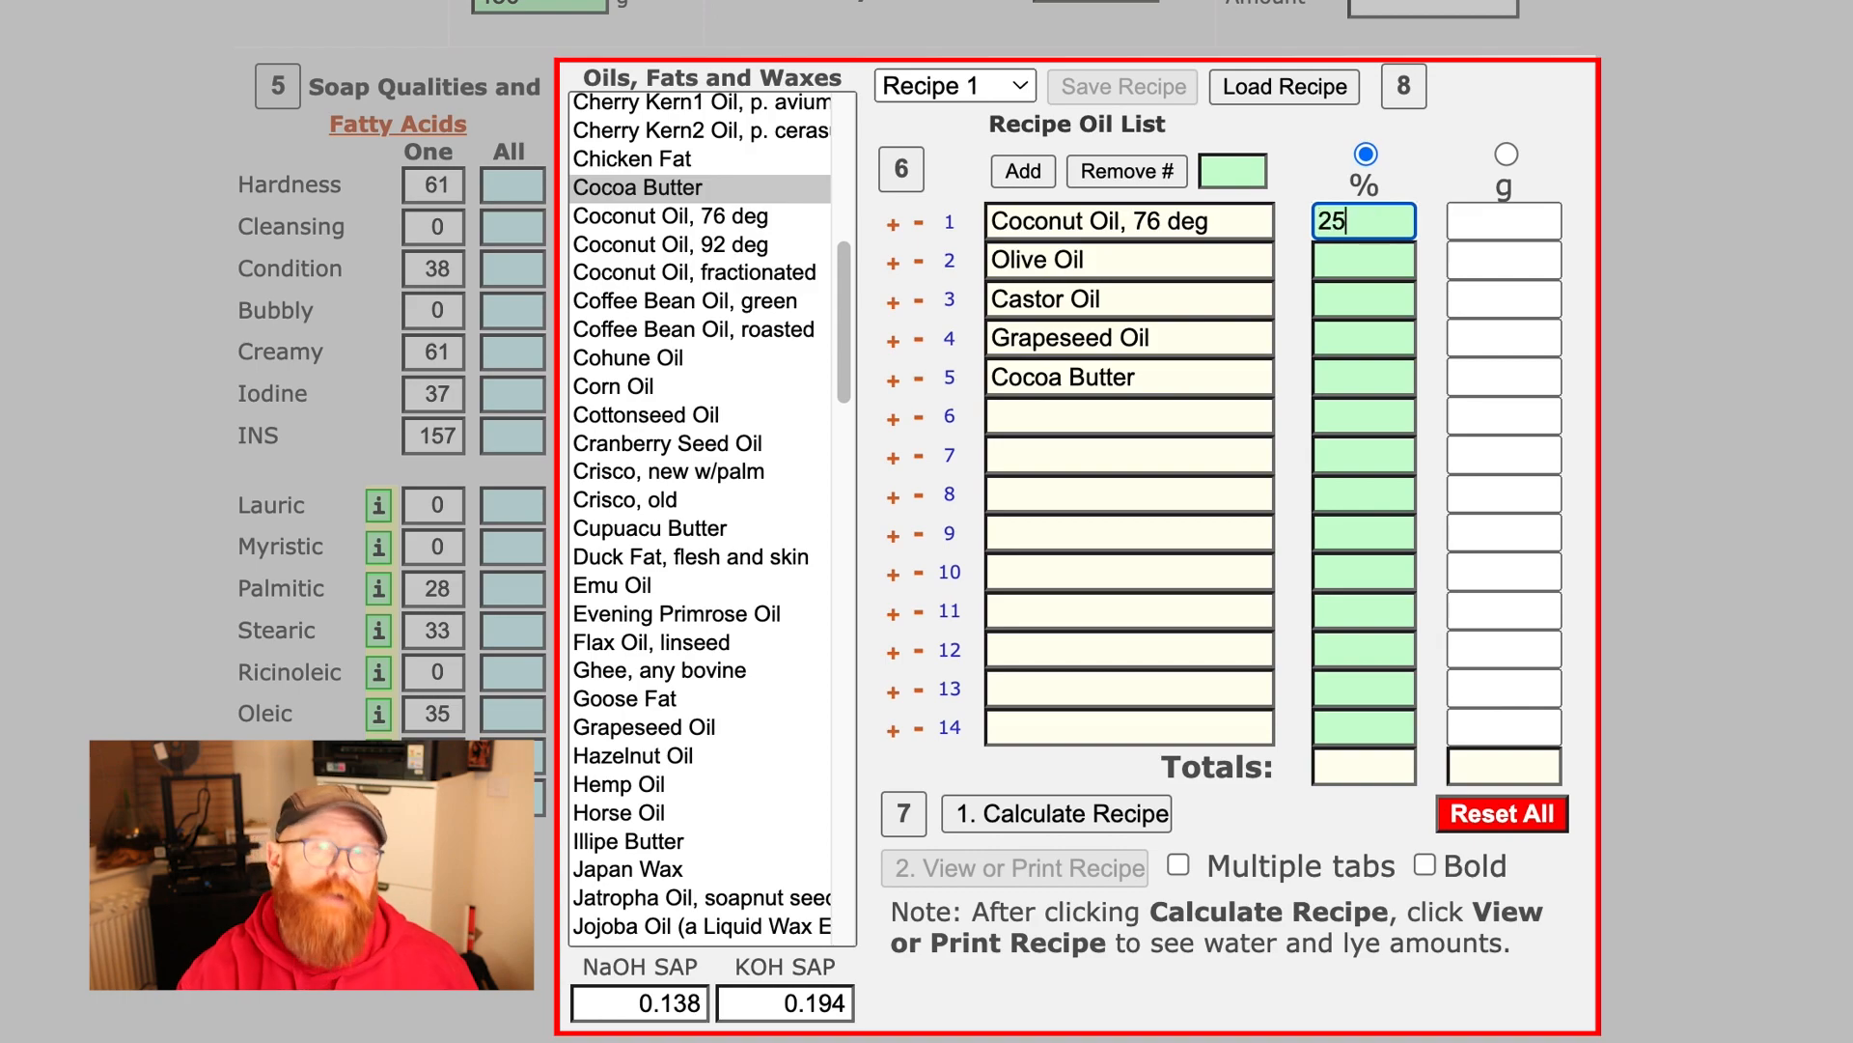
{"action": "left_click", "coordinate": [1372, 259]}
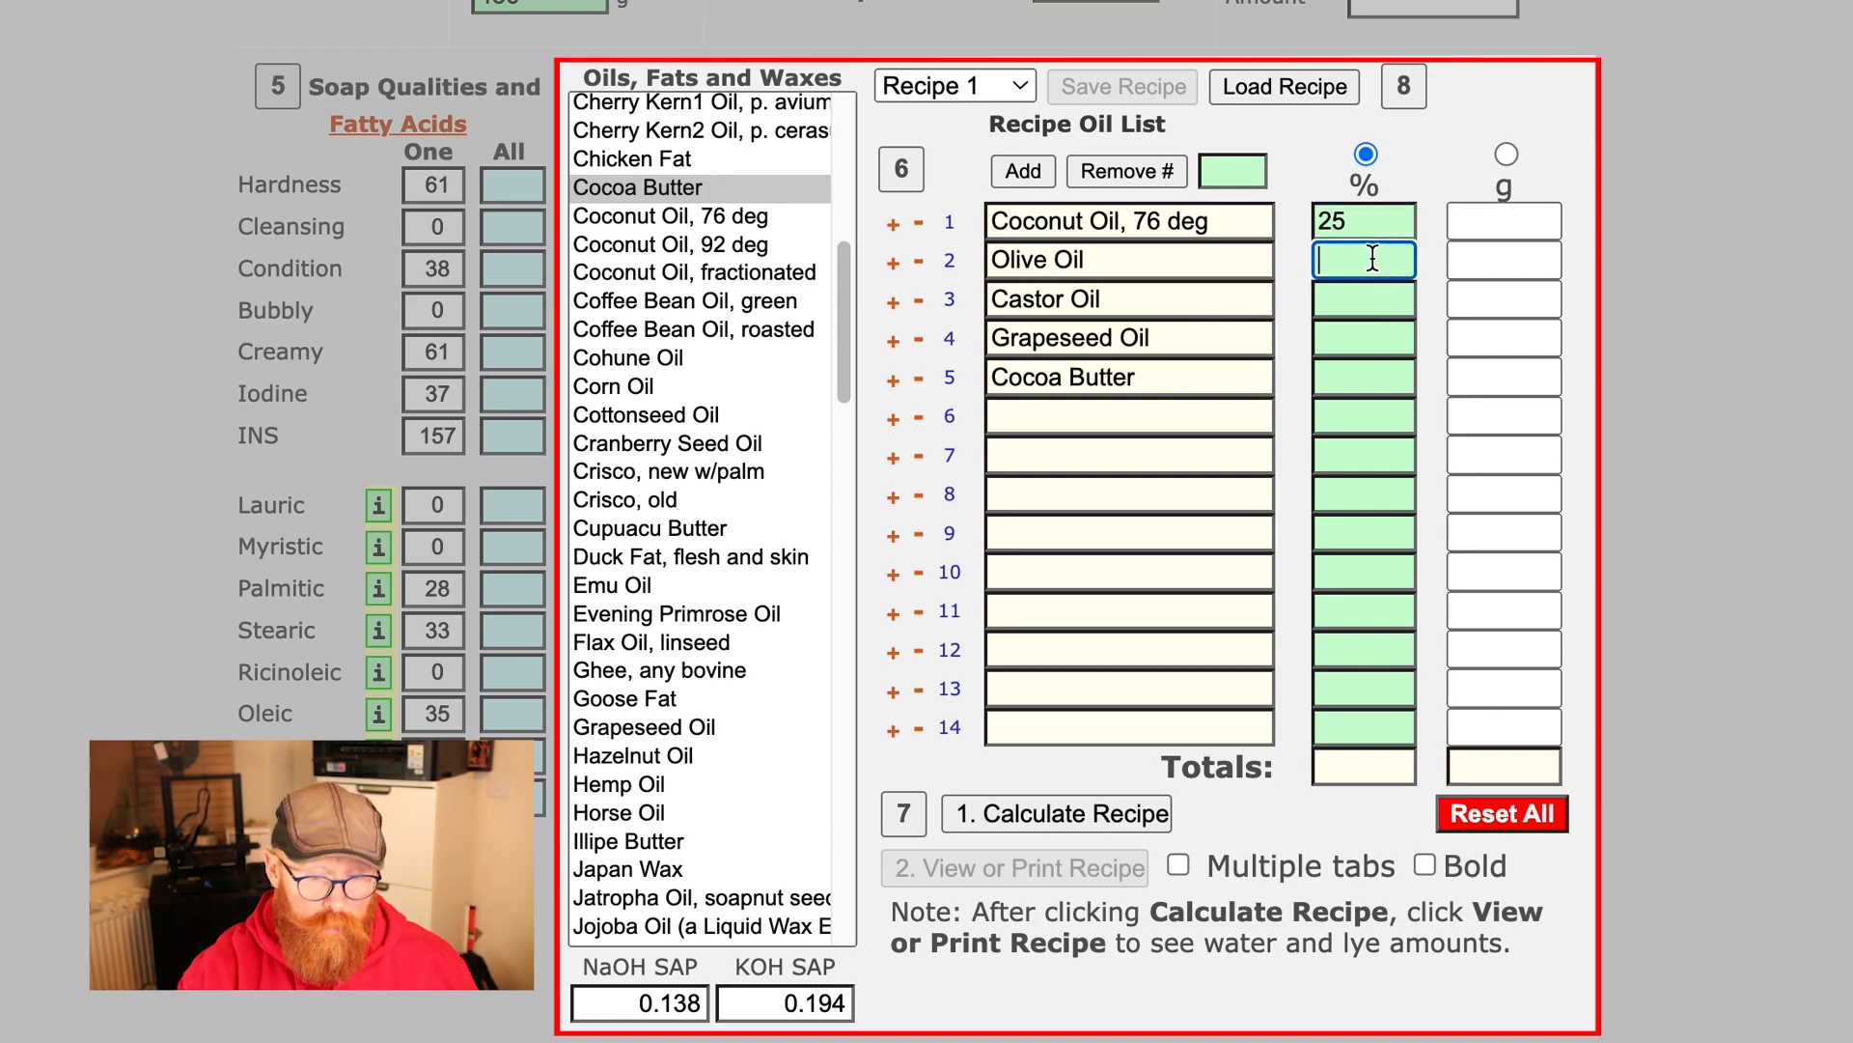
{"action": "type", "text": "25"}
{"action": "left_click", "coordinate": [1377, 307]}
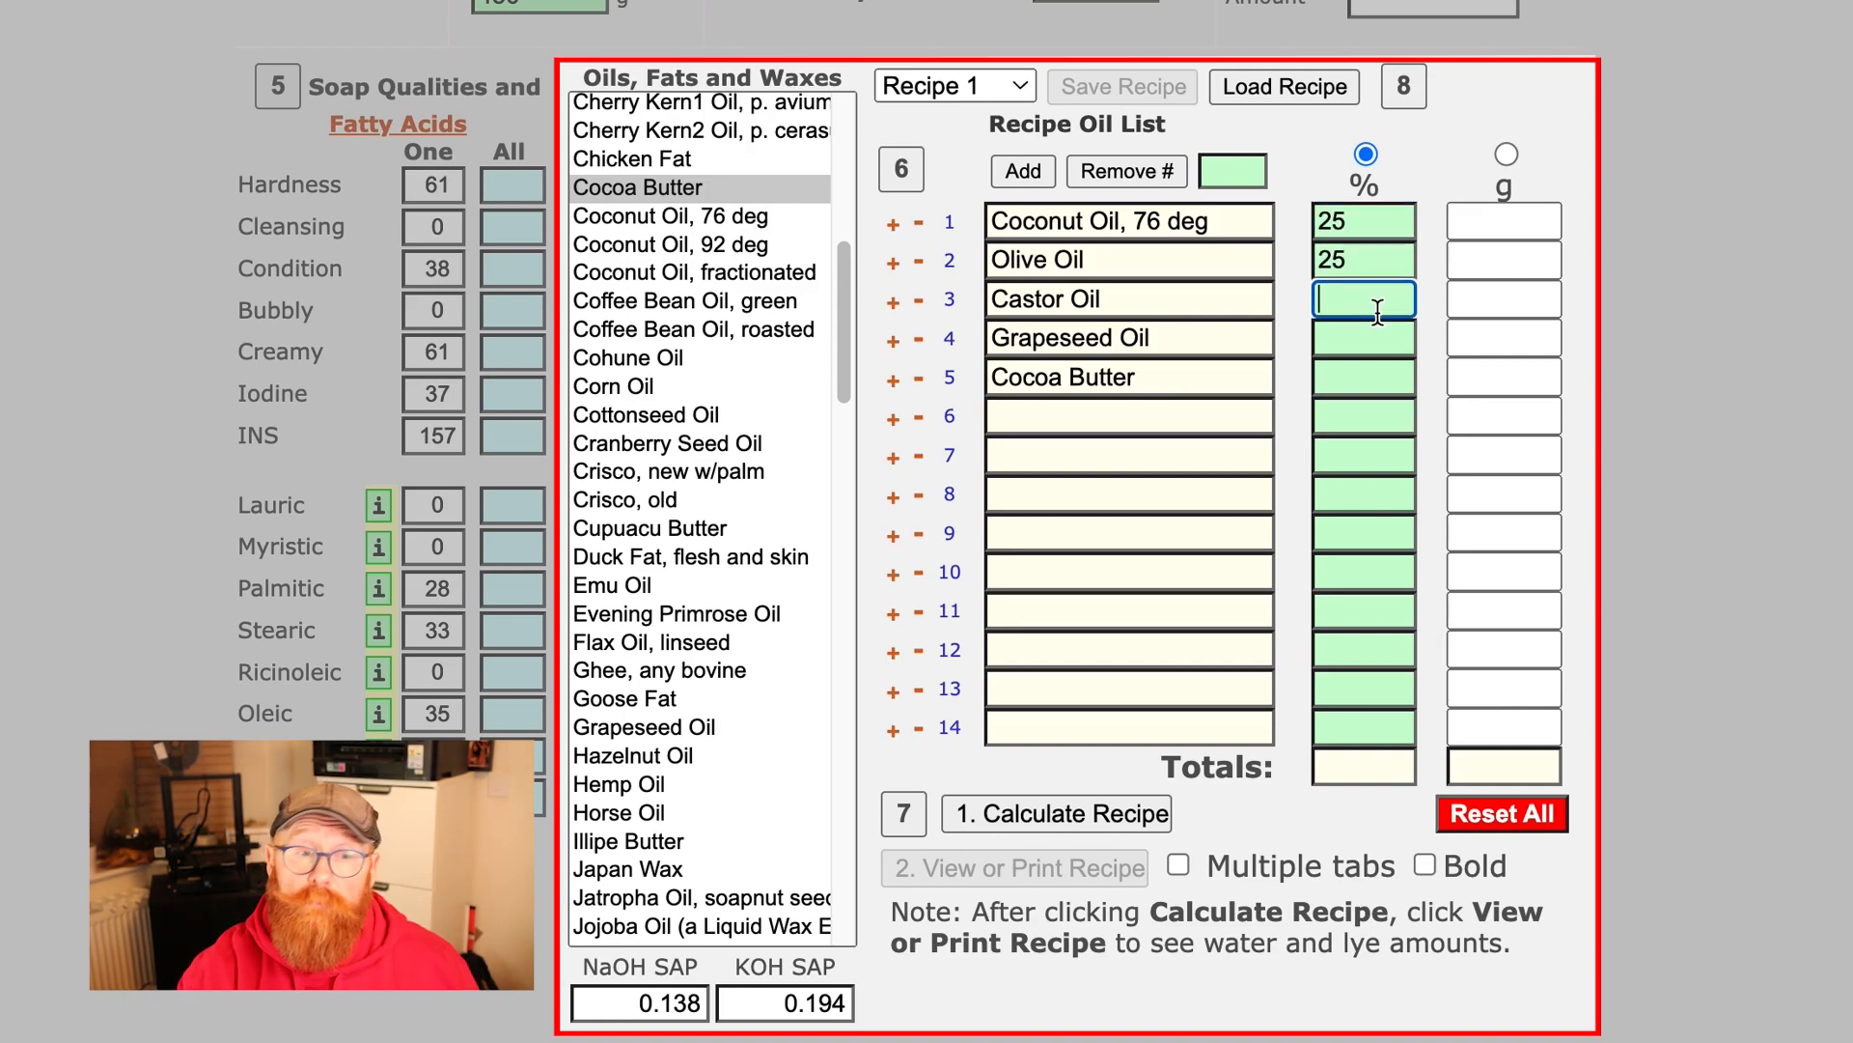
{"action": "type", "text": "5"}
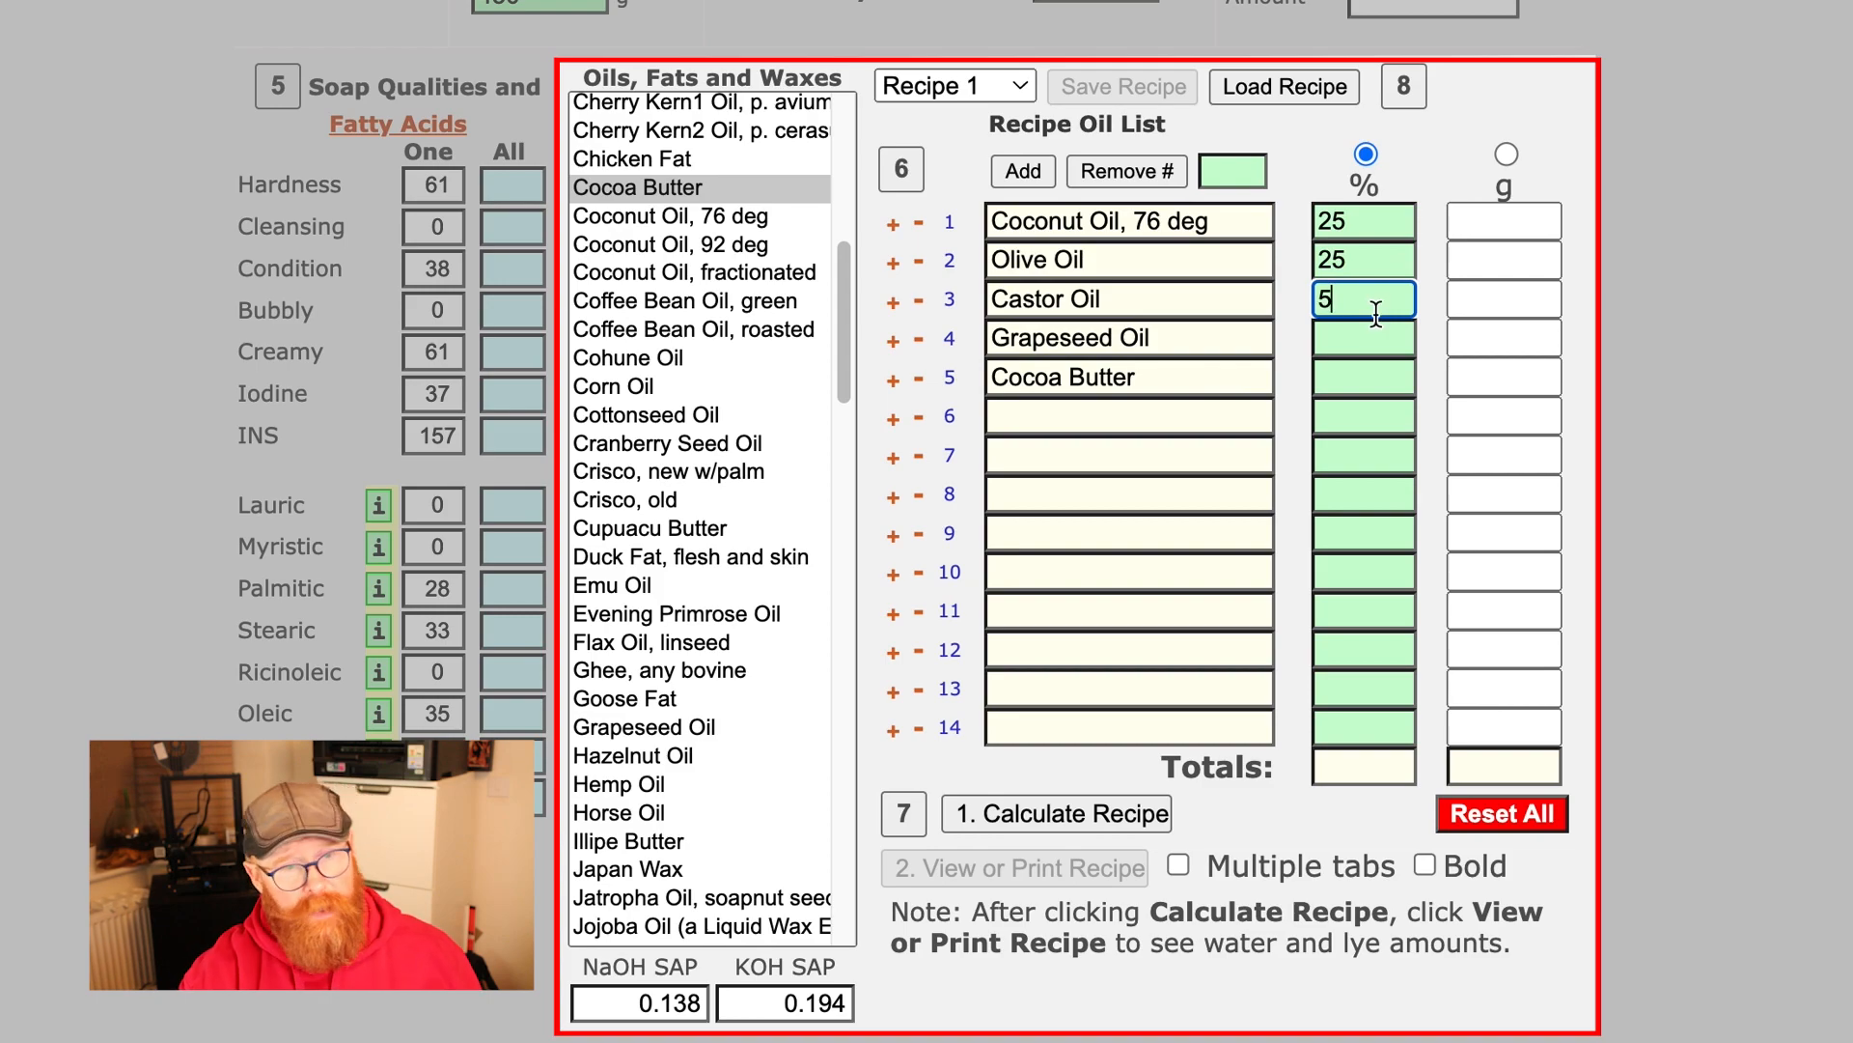
- Set Grapeseed Oil to 25% and Cocoa Butter to 20%, and calculate the recipe
{"action": "left_click", "coordinate": [1355, 376]}
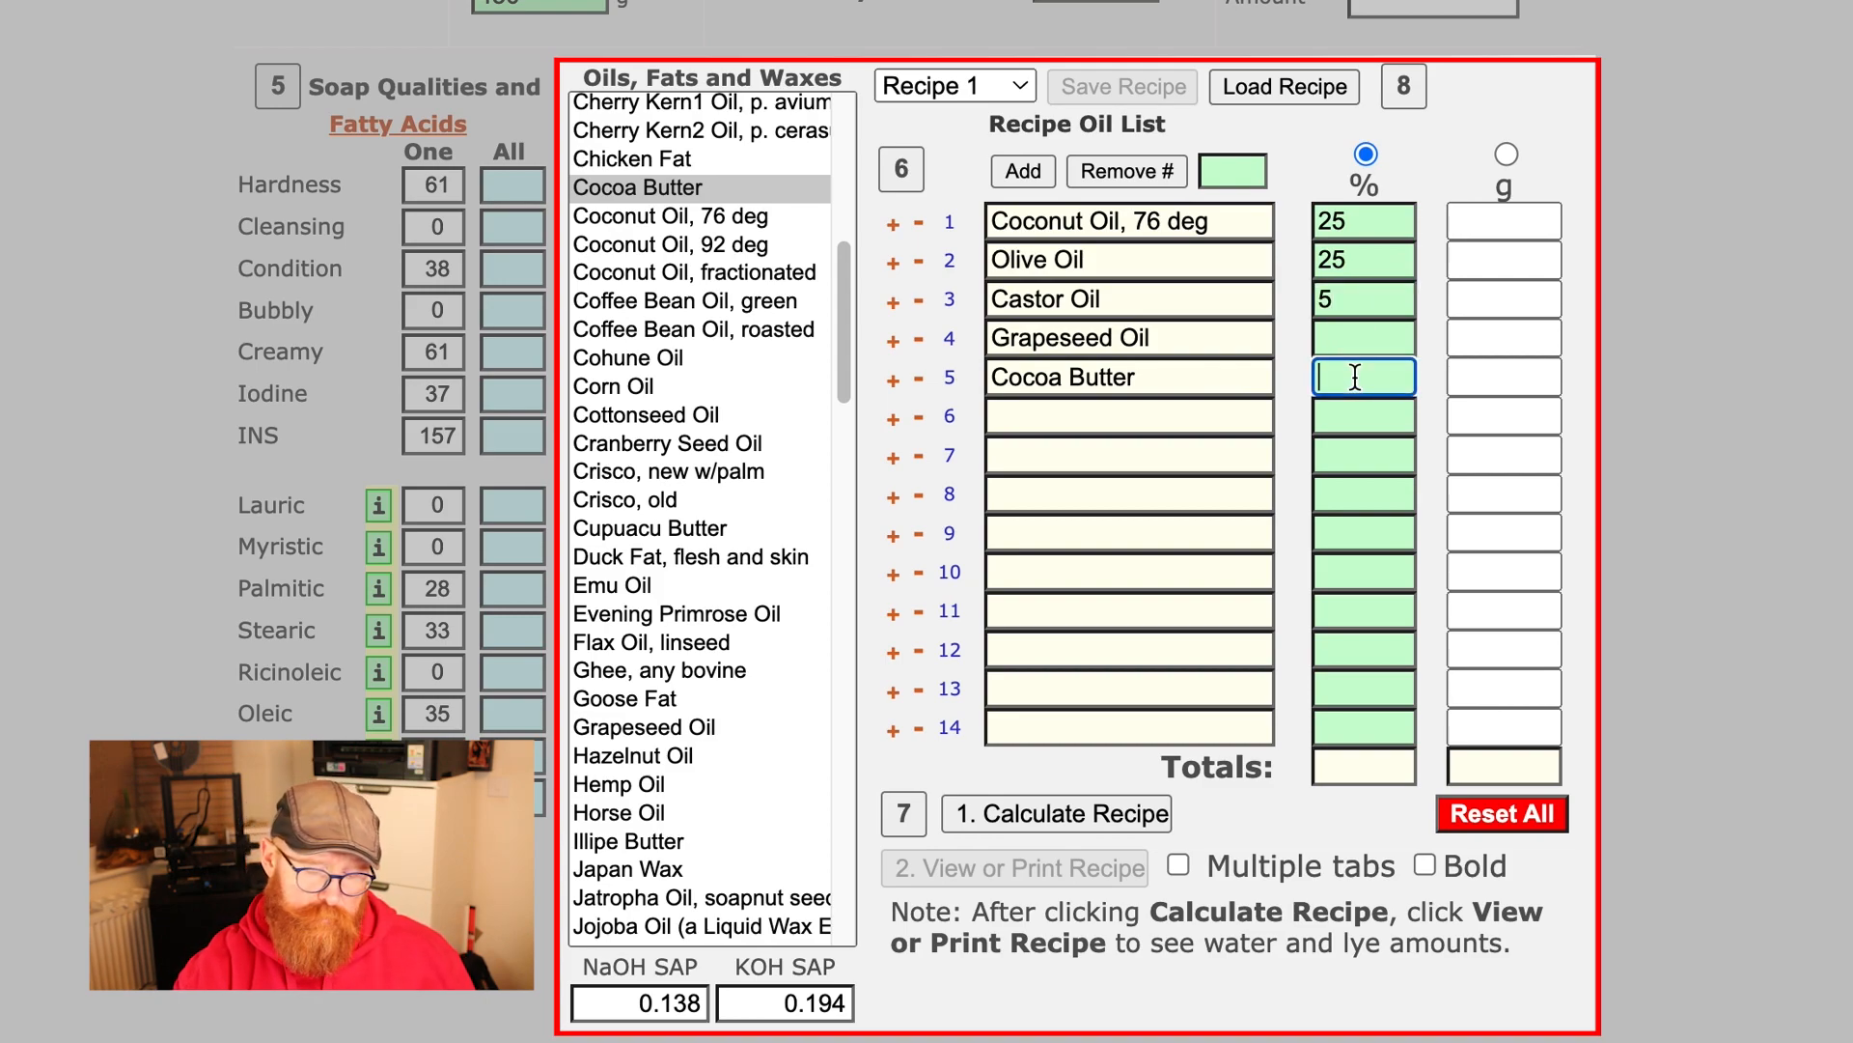
{"action": "type", "text": "15"}
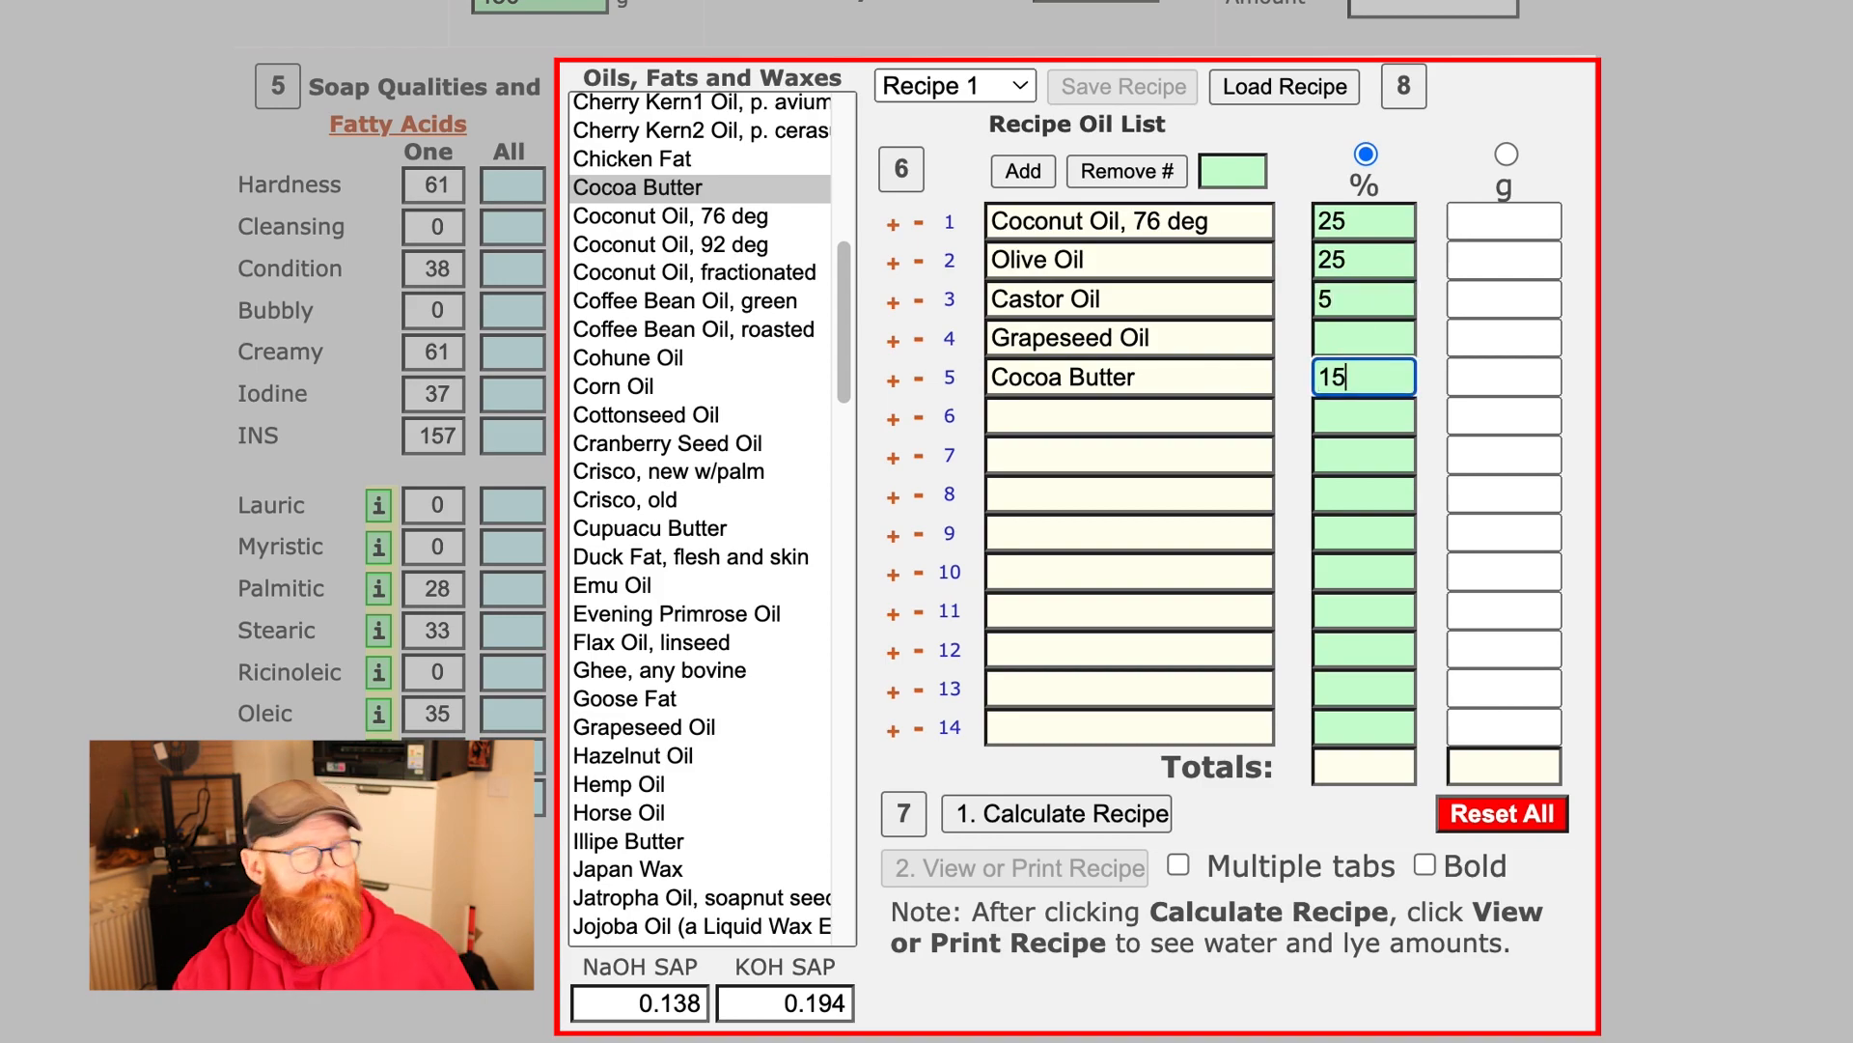
{"action": "left_click", "coordinate": [1361, 340]}
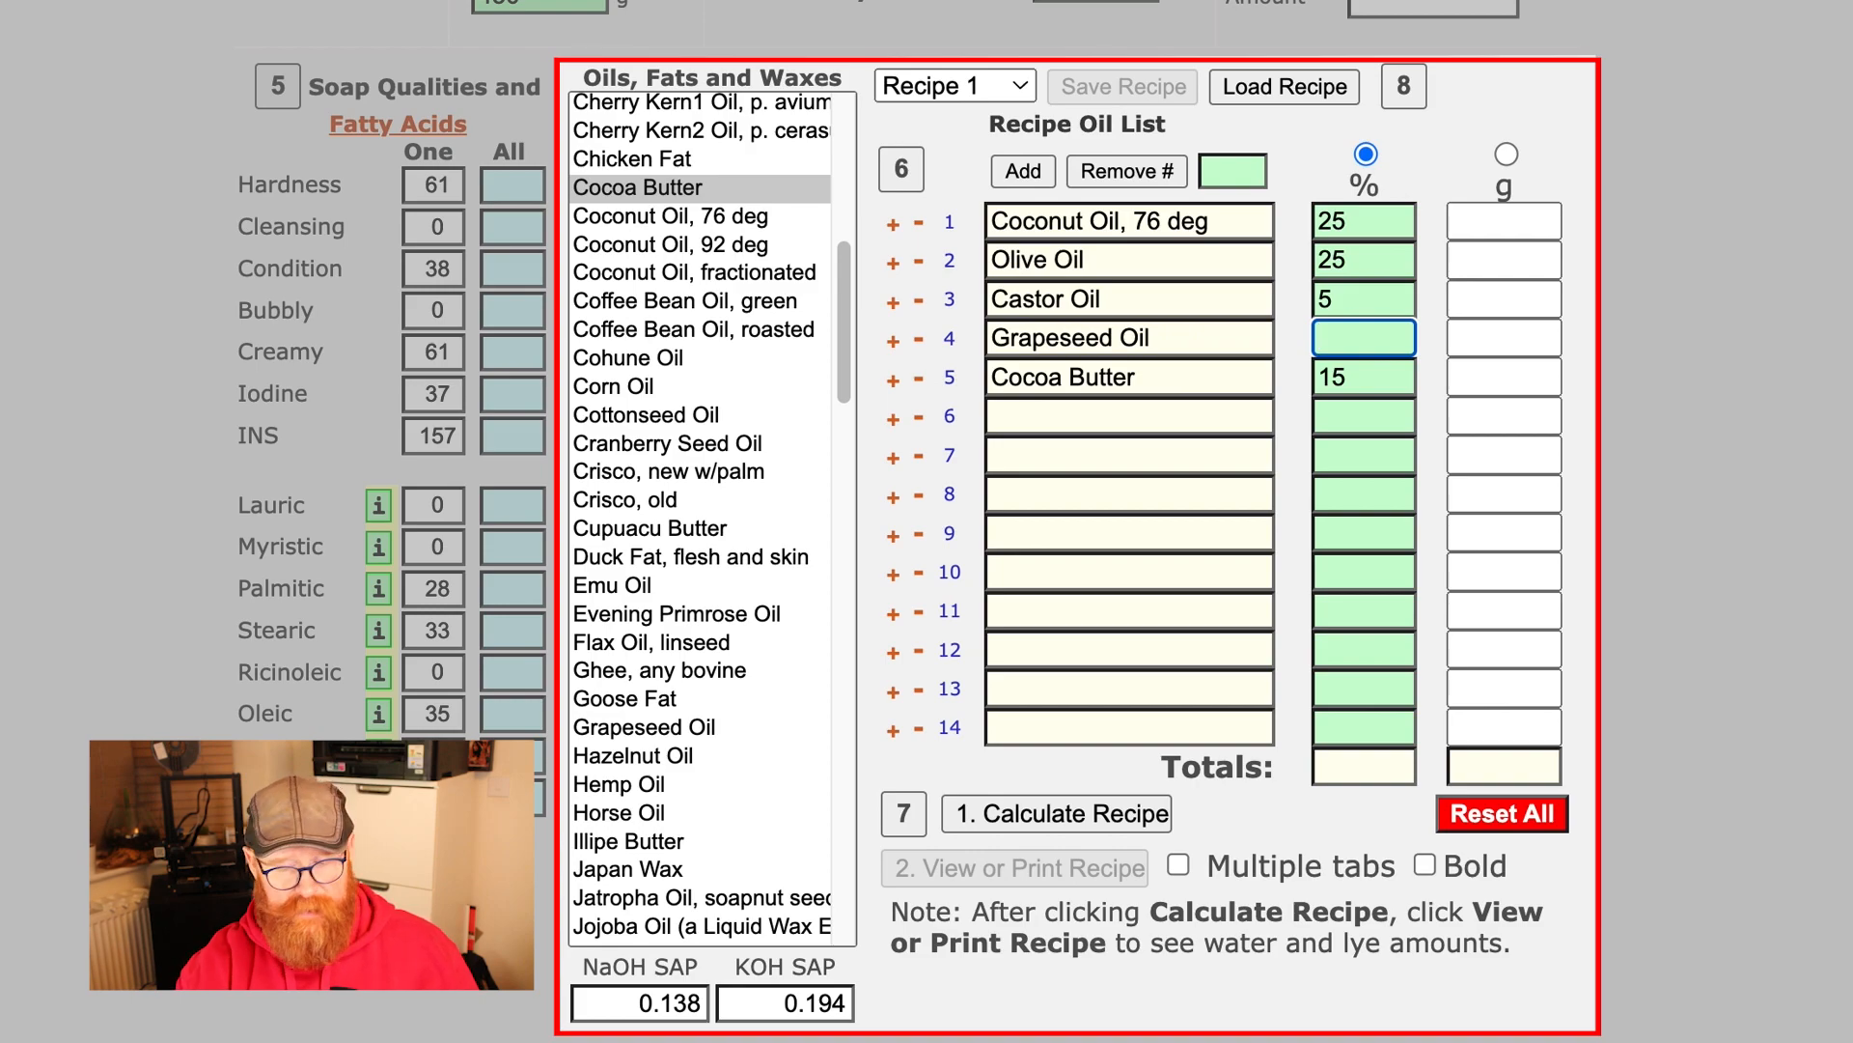
{"action": "type", "text": "25"}
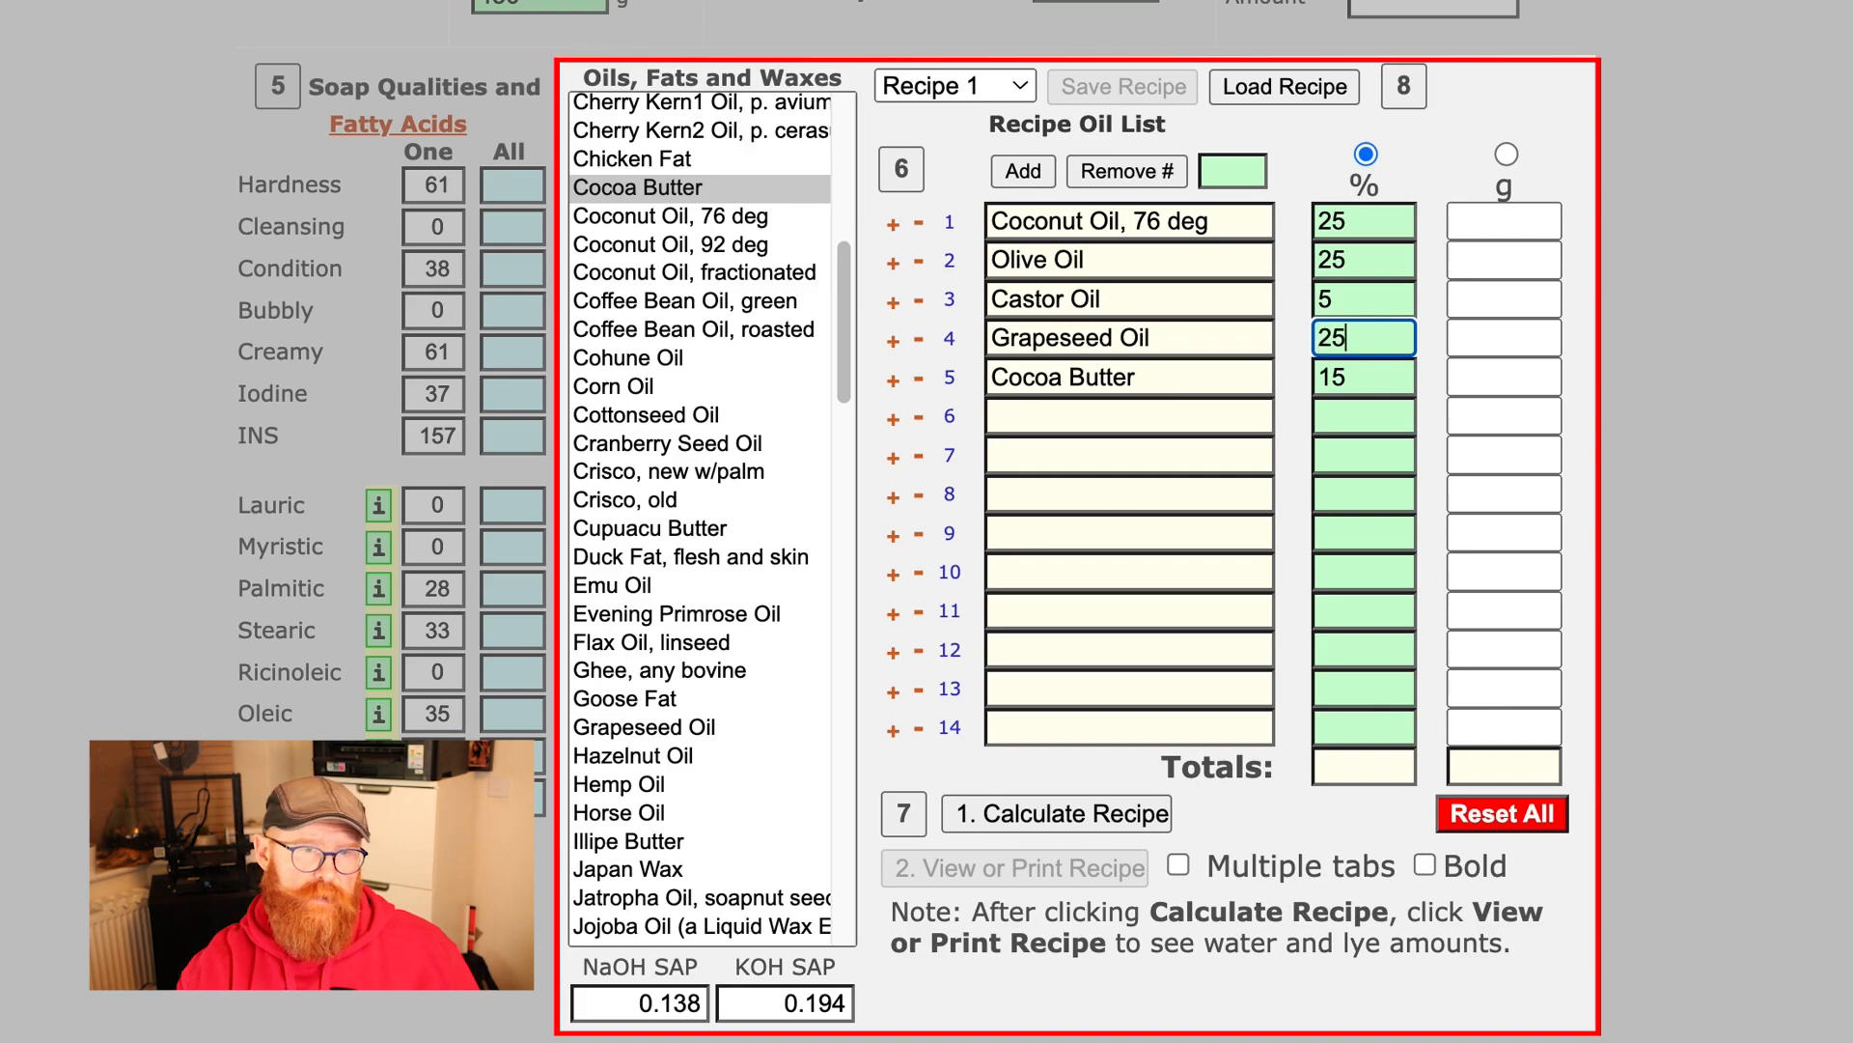
{"action": "double_click", "coordinate": [1358, 368]}
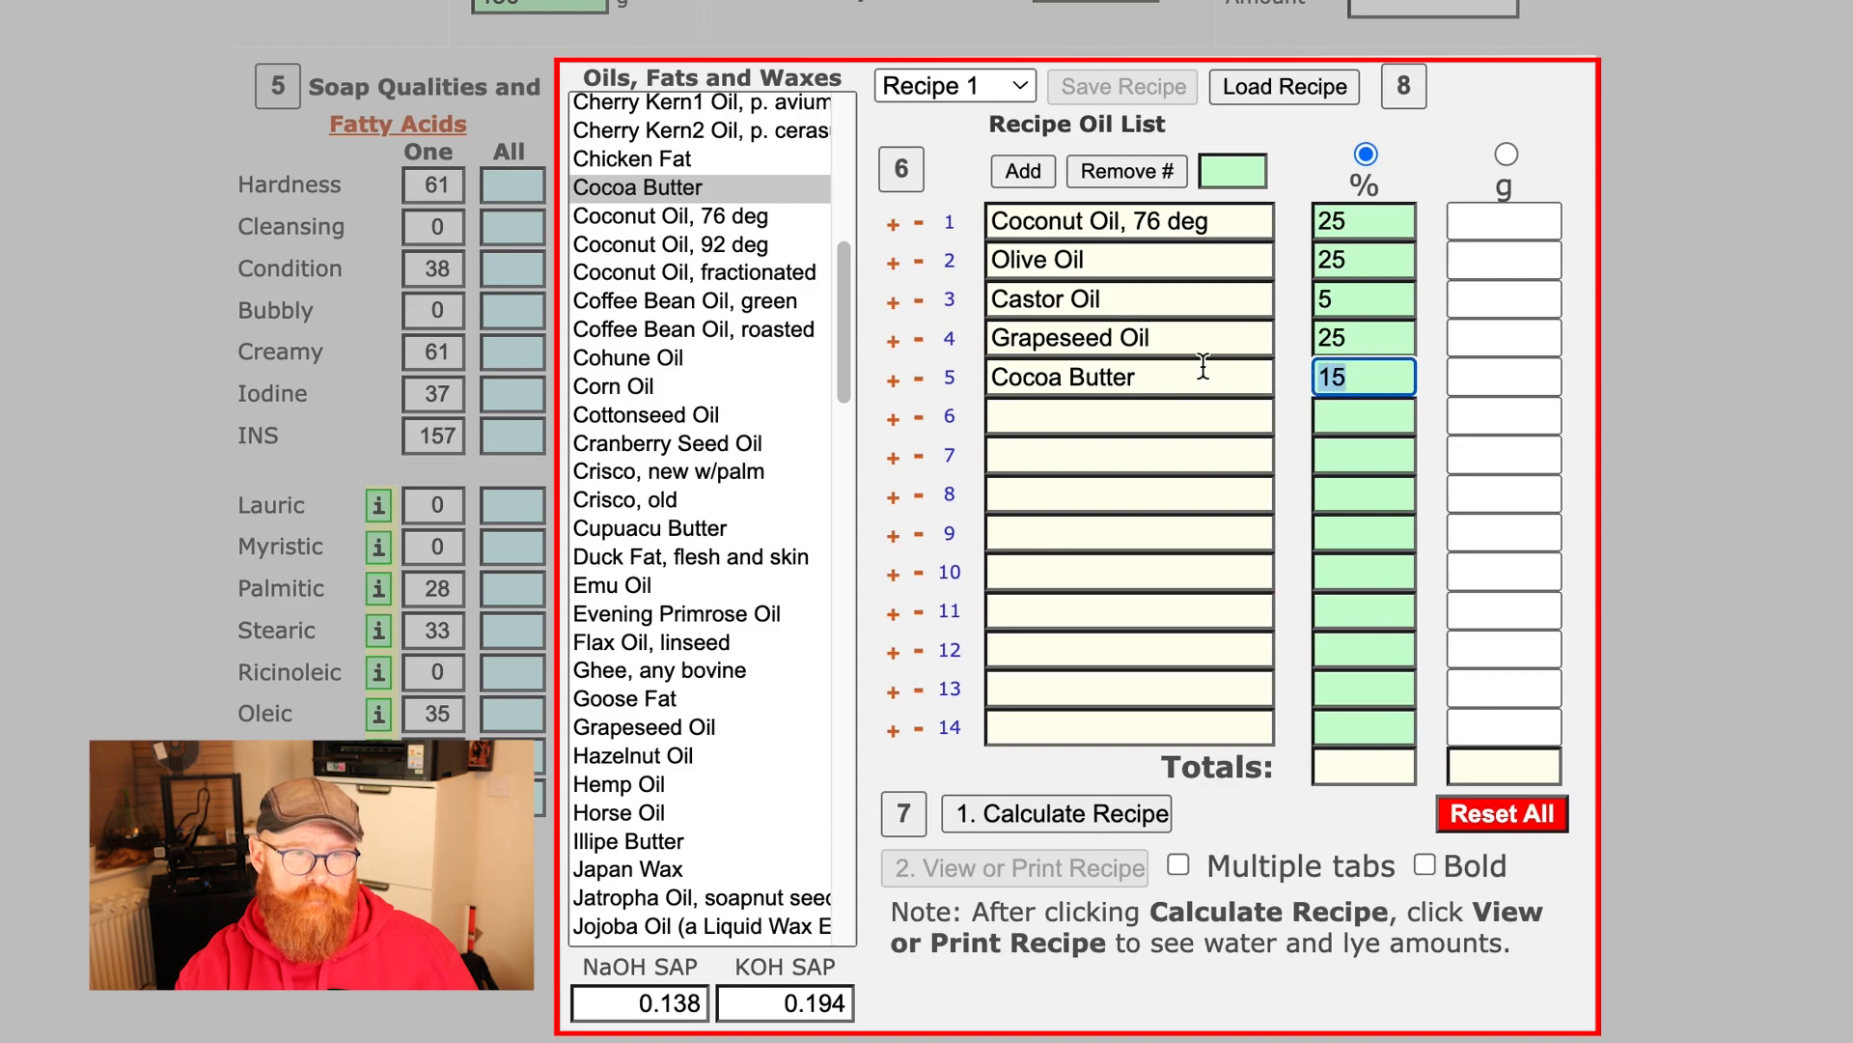
{"action": "type", "text": "20"}
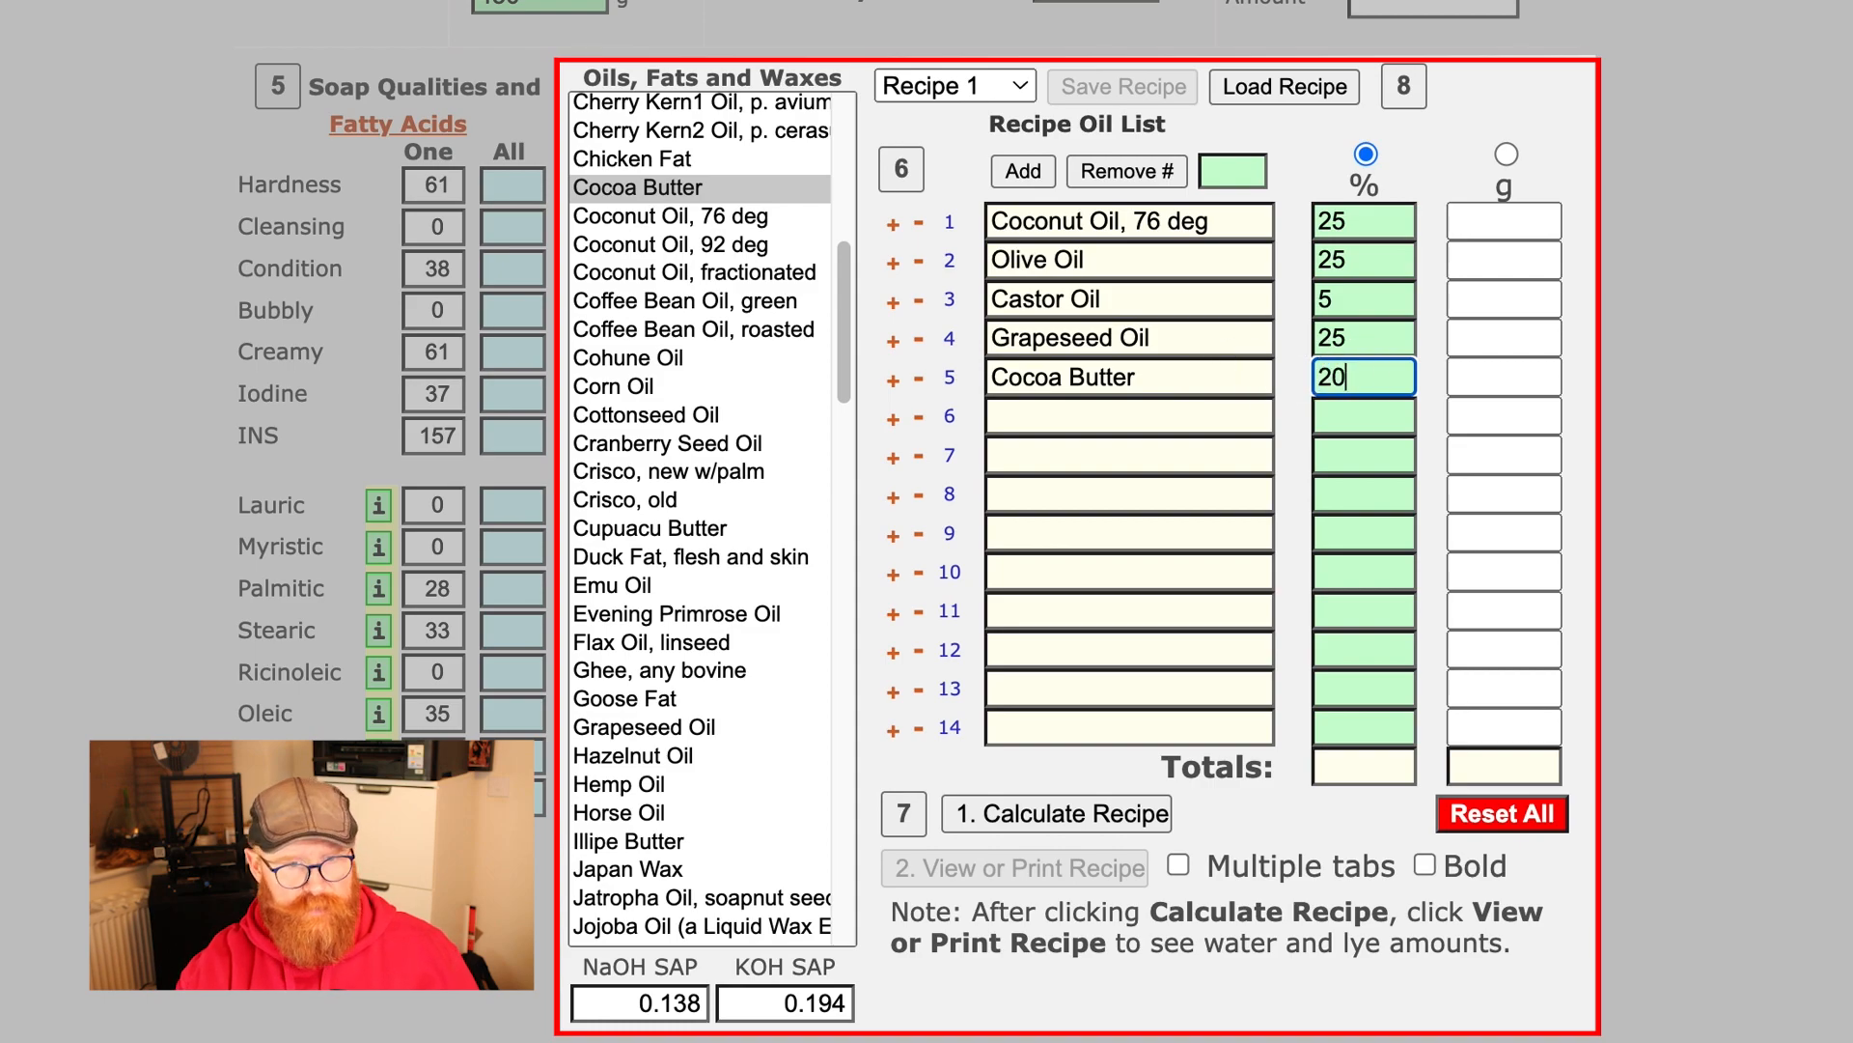
{"action": "left_click", "coordinate": [1411, 455]}
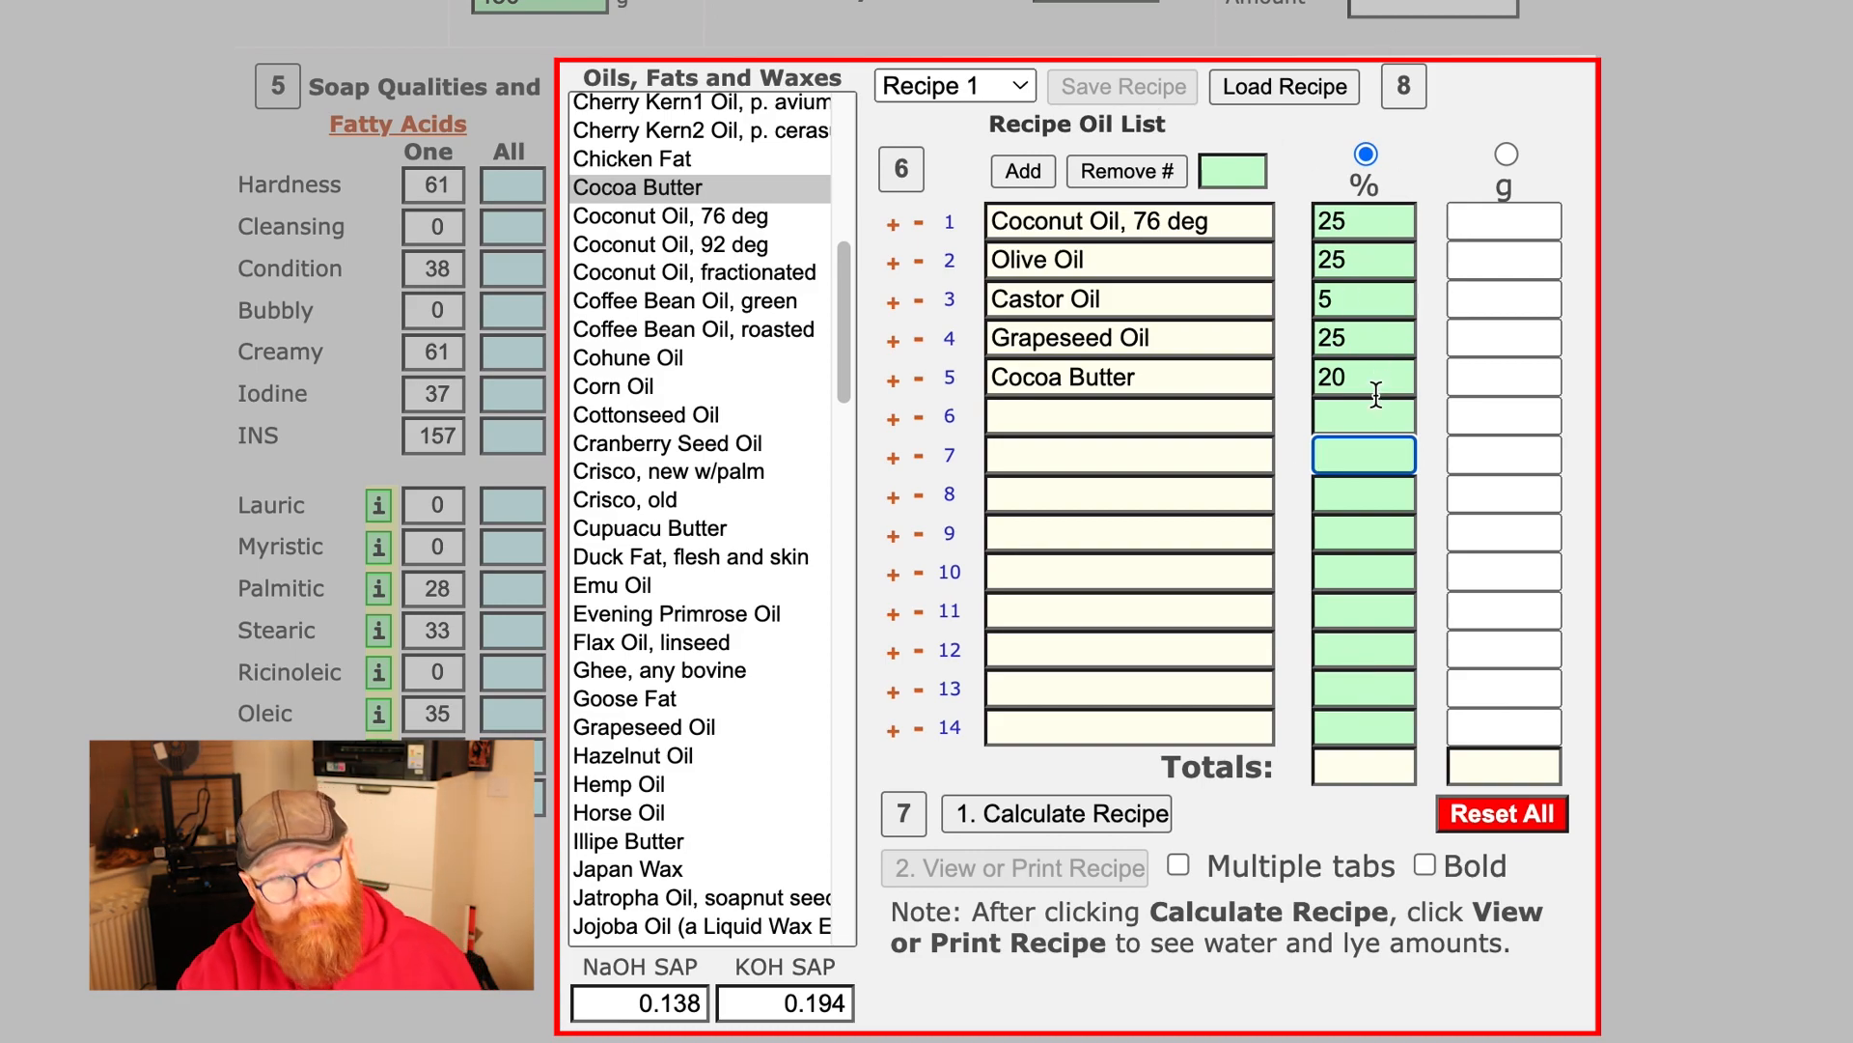
{"action": "left_click", "coordinate": [1013, 821]}
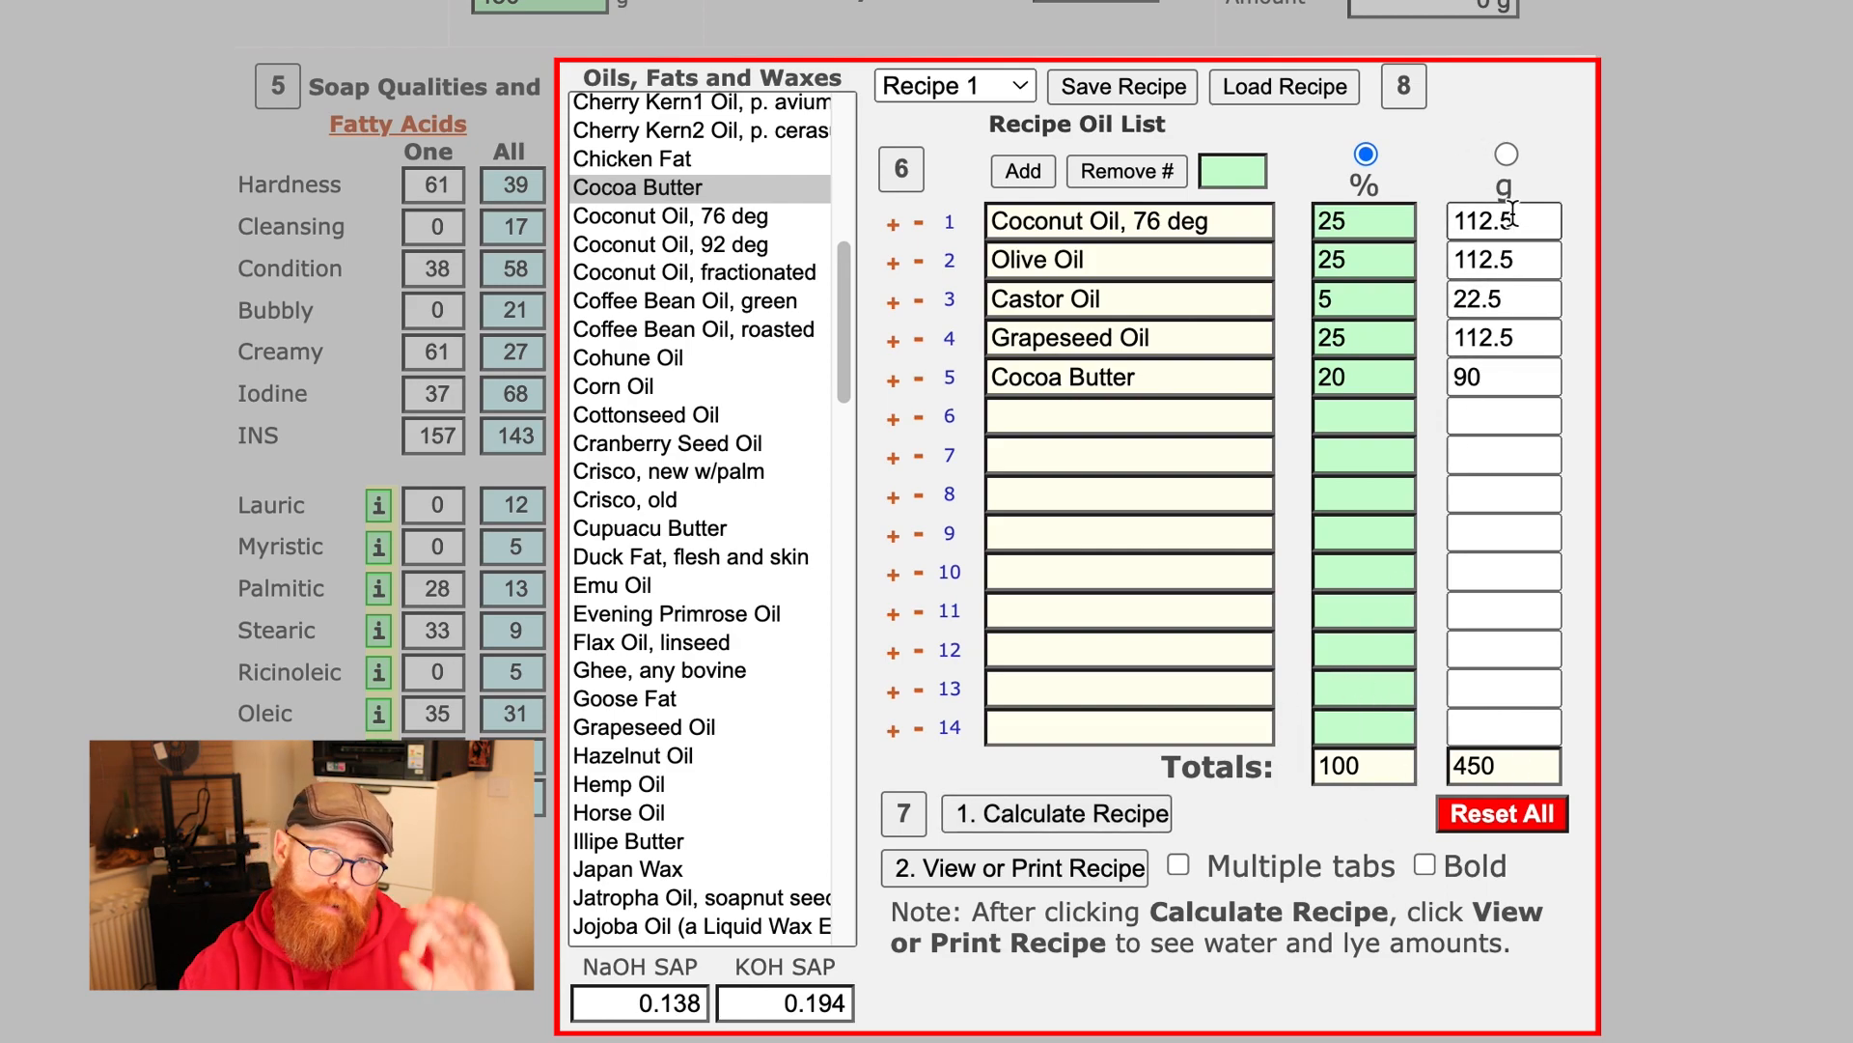
- Set Grapeseed Oil to 20% and try to recalculate the recipe
{"action": "left_click", "coordinate": [1365, 340]}
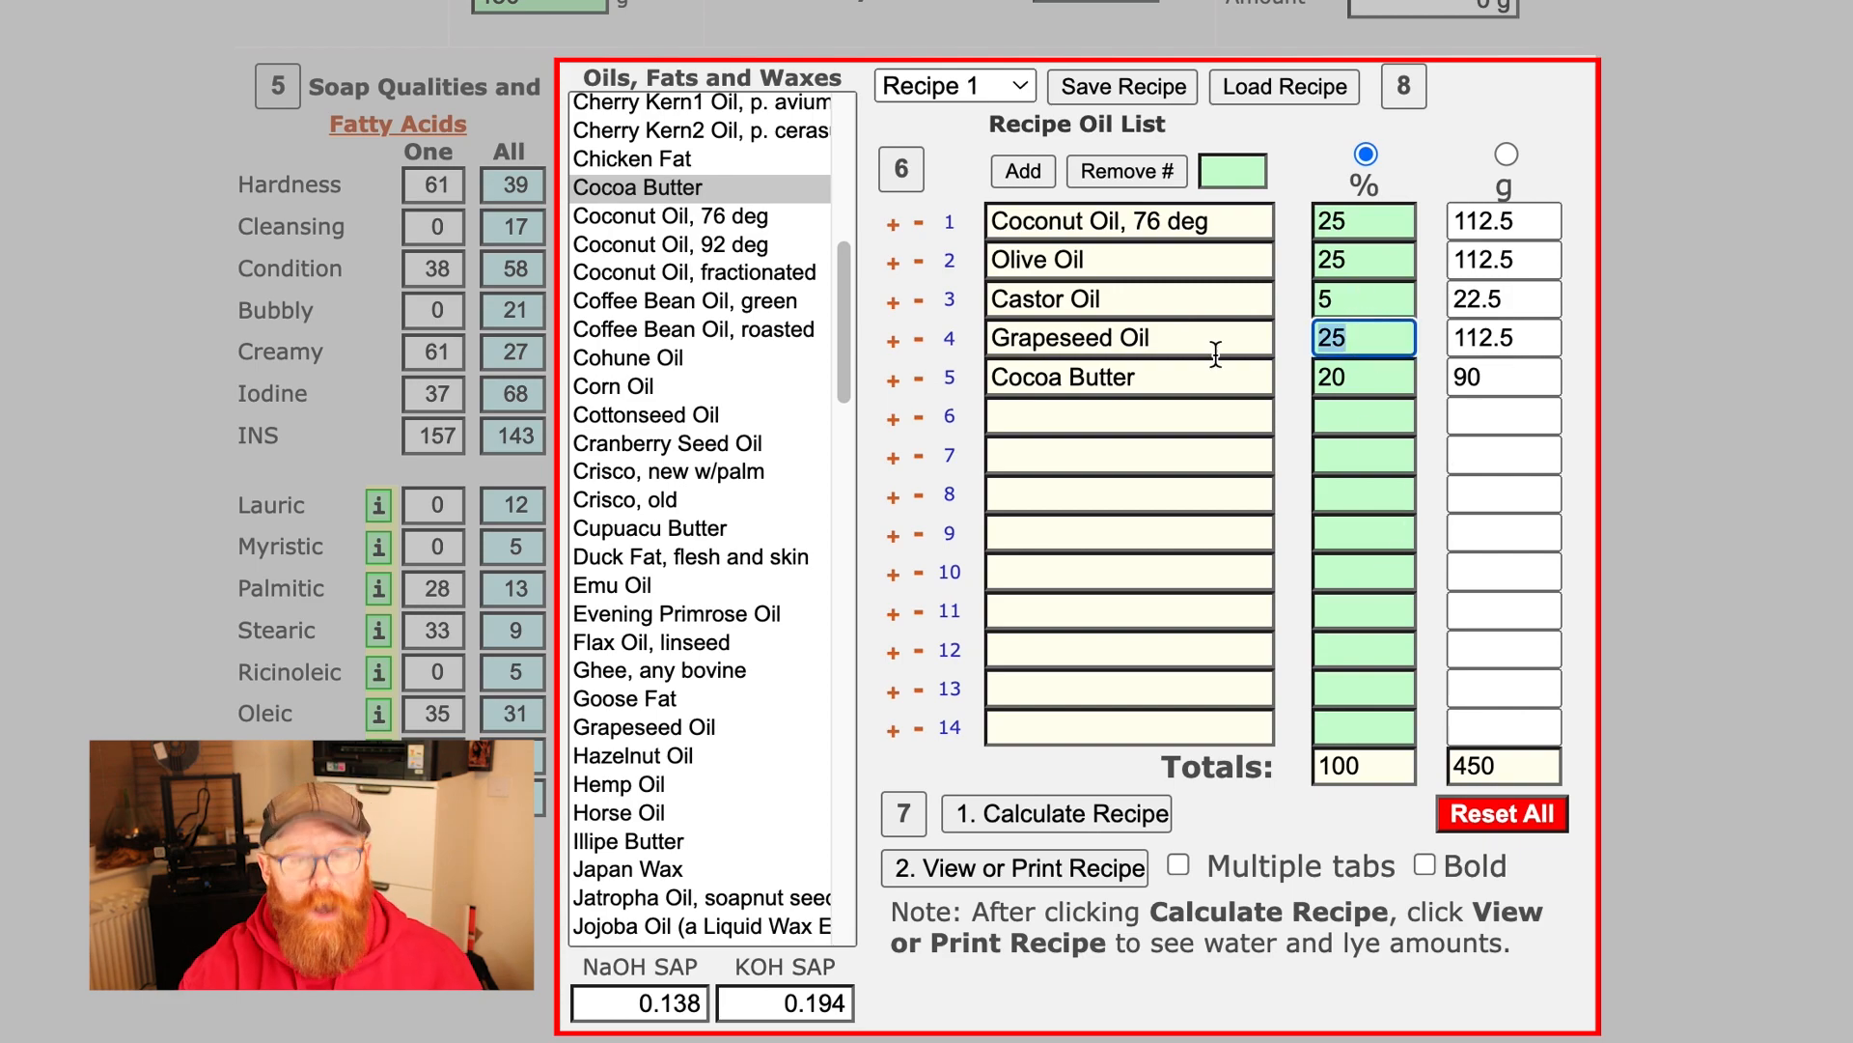
{"action": "type", "text": "20"}
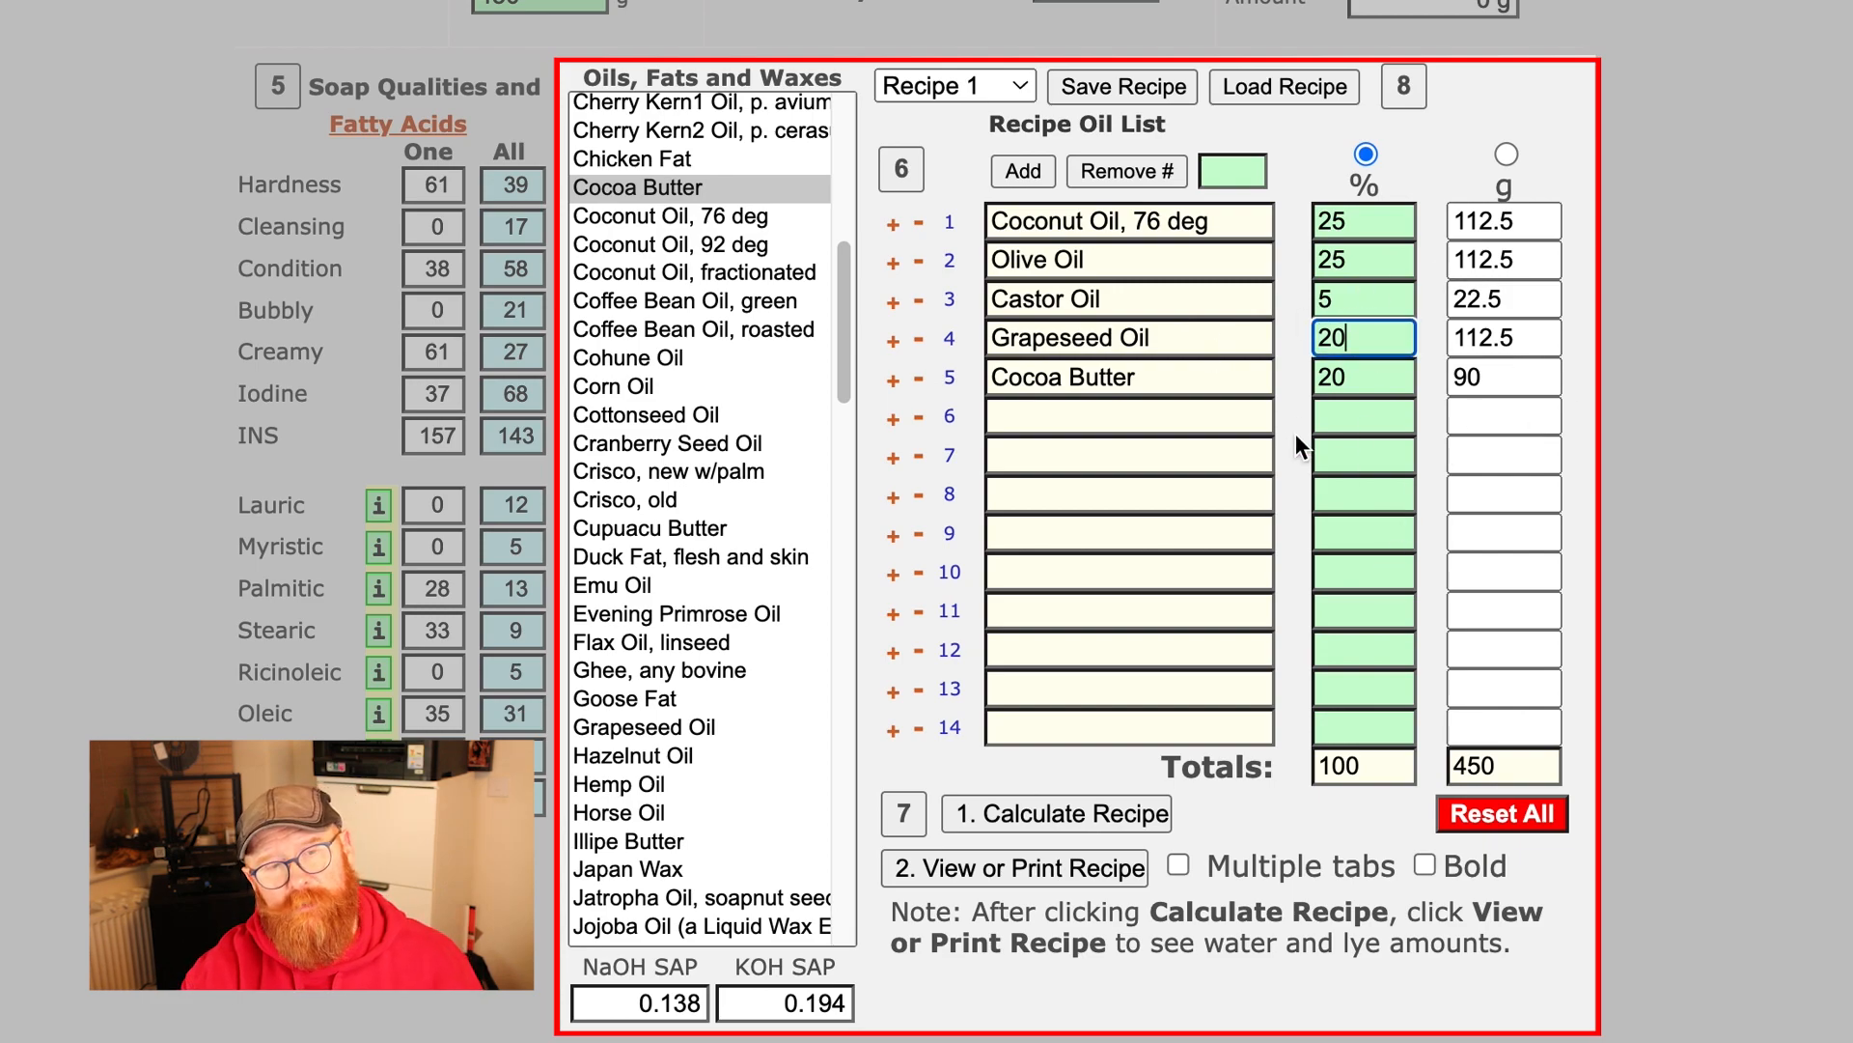
{"action": "left_click", "coordinate": [1057, 819]}
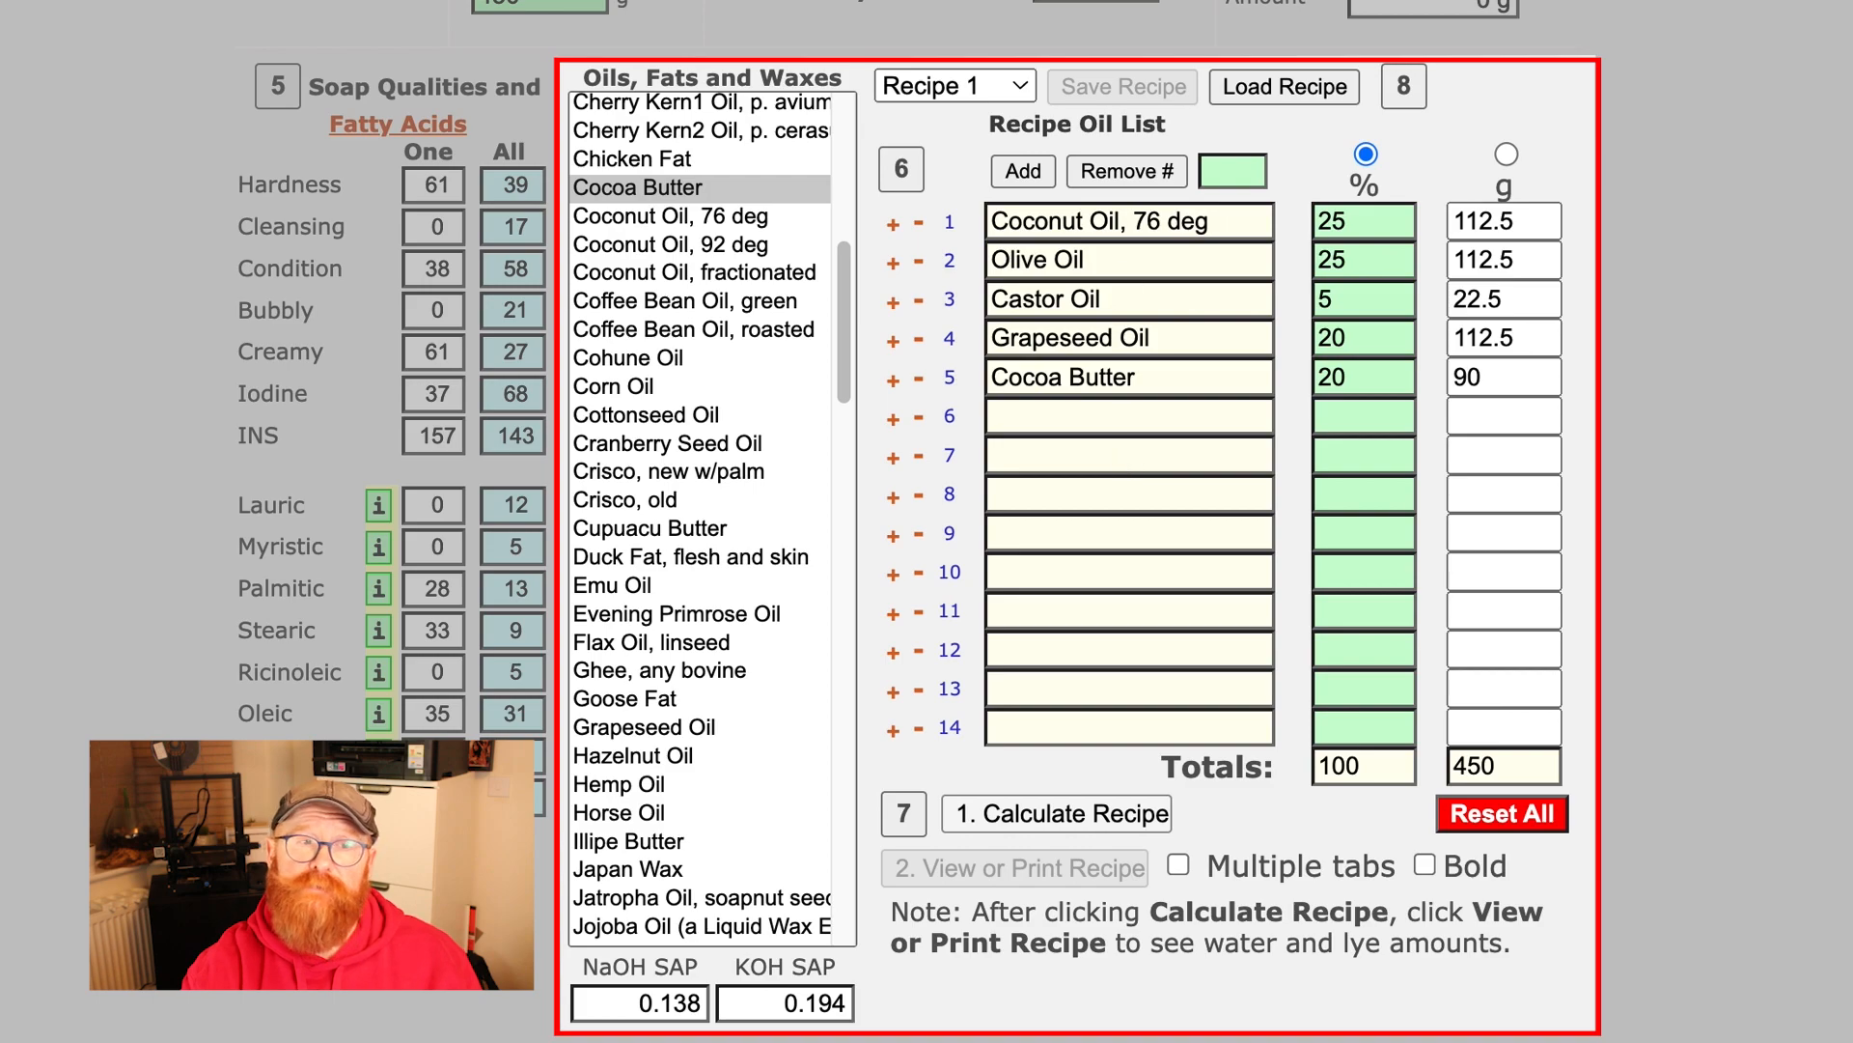
{"action": "left_click", "coordinate": [1057, 813]}
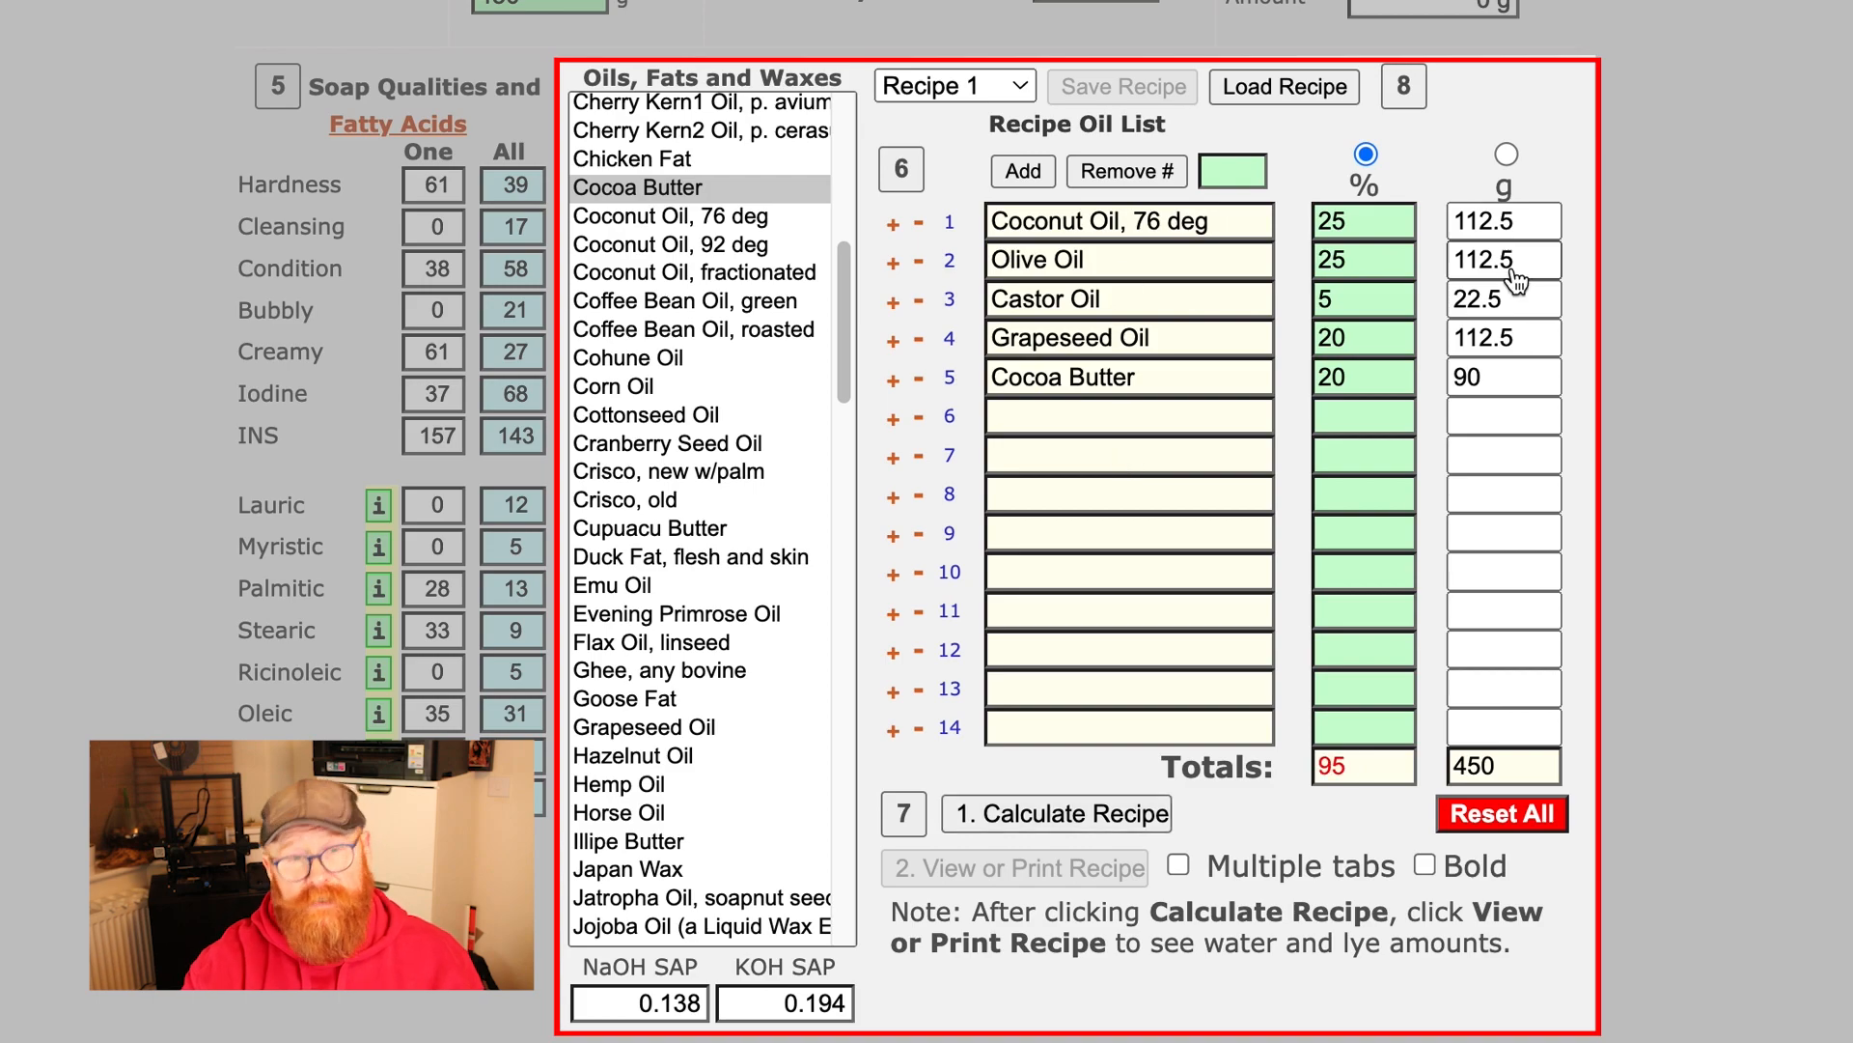
- Set Grapeseed Oil to 28% and try to recalculate the recipe
{"action": "left_click", "coordinate": [1371, 337]}
{"action": "key", "text": "BackSpace"}
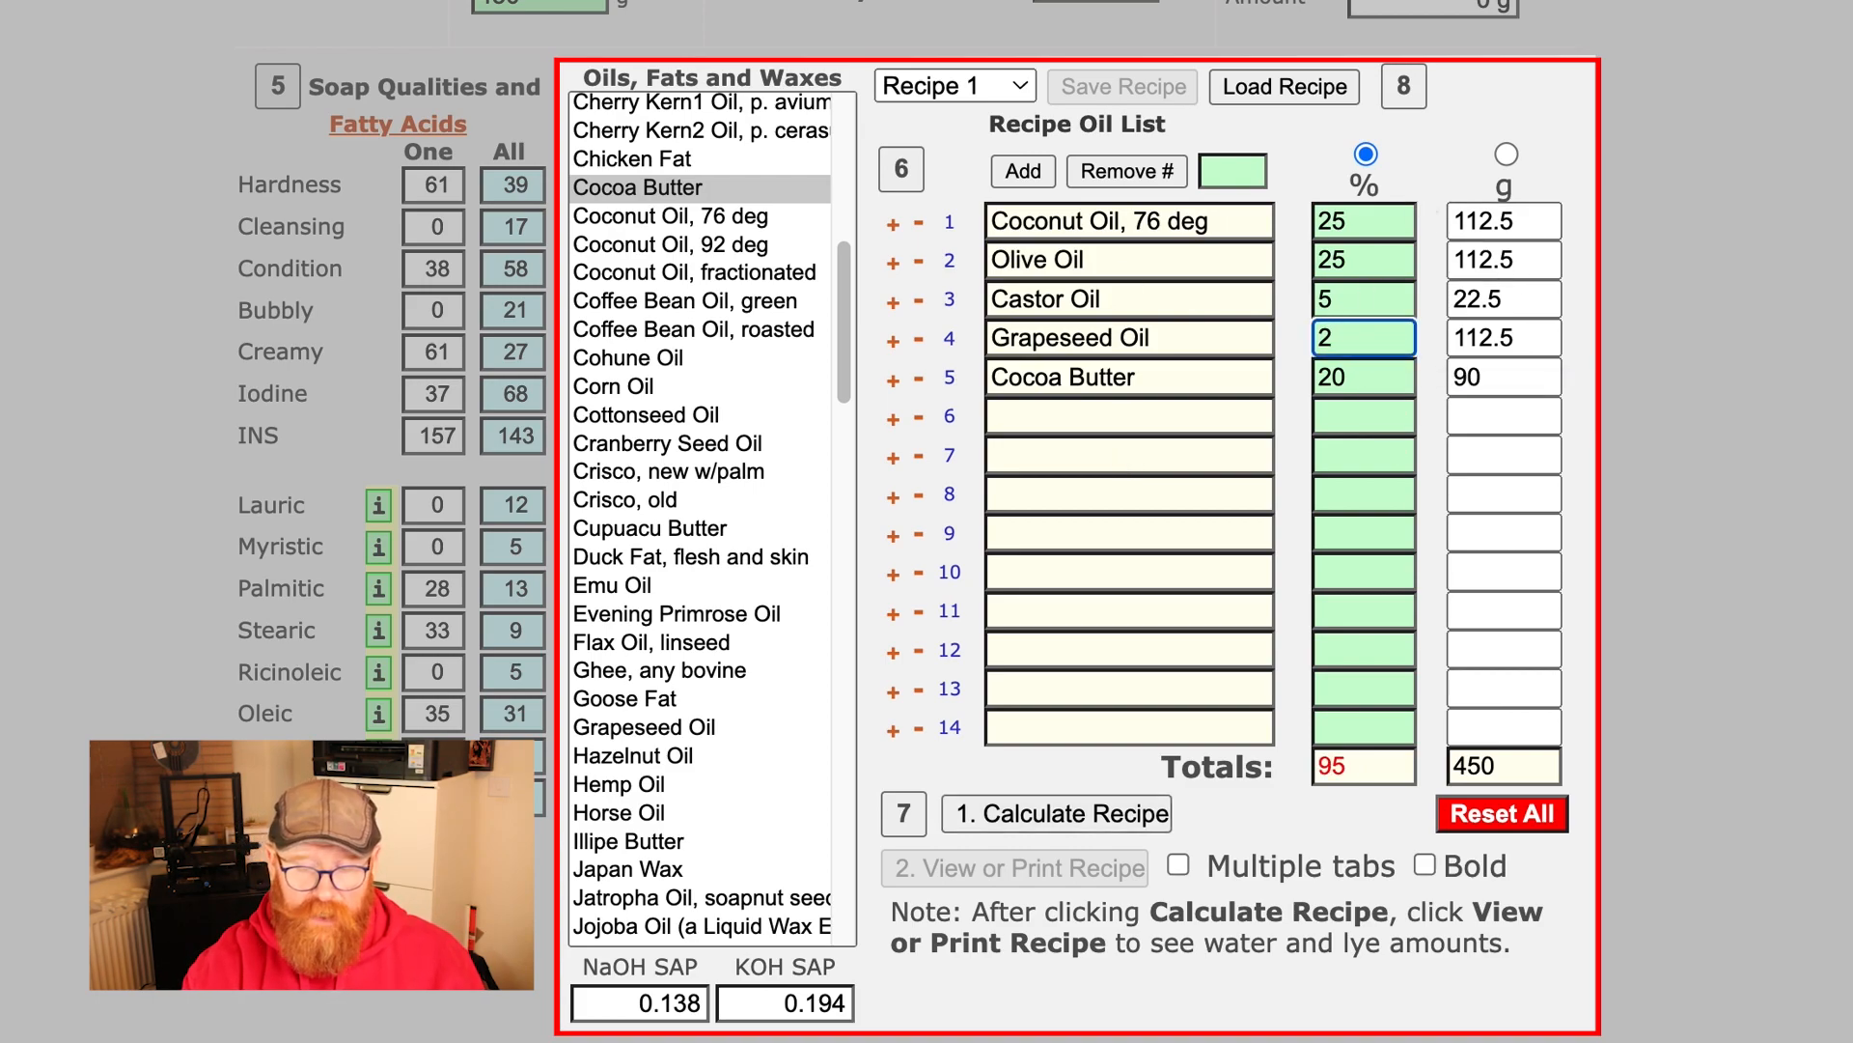
{"action": "type", "text": "8"}
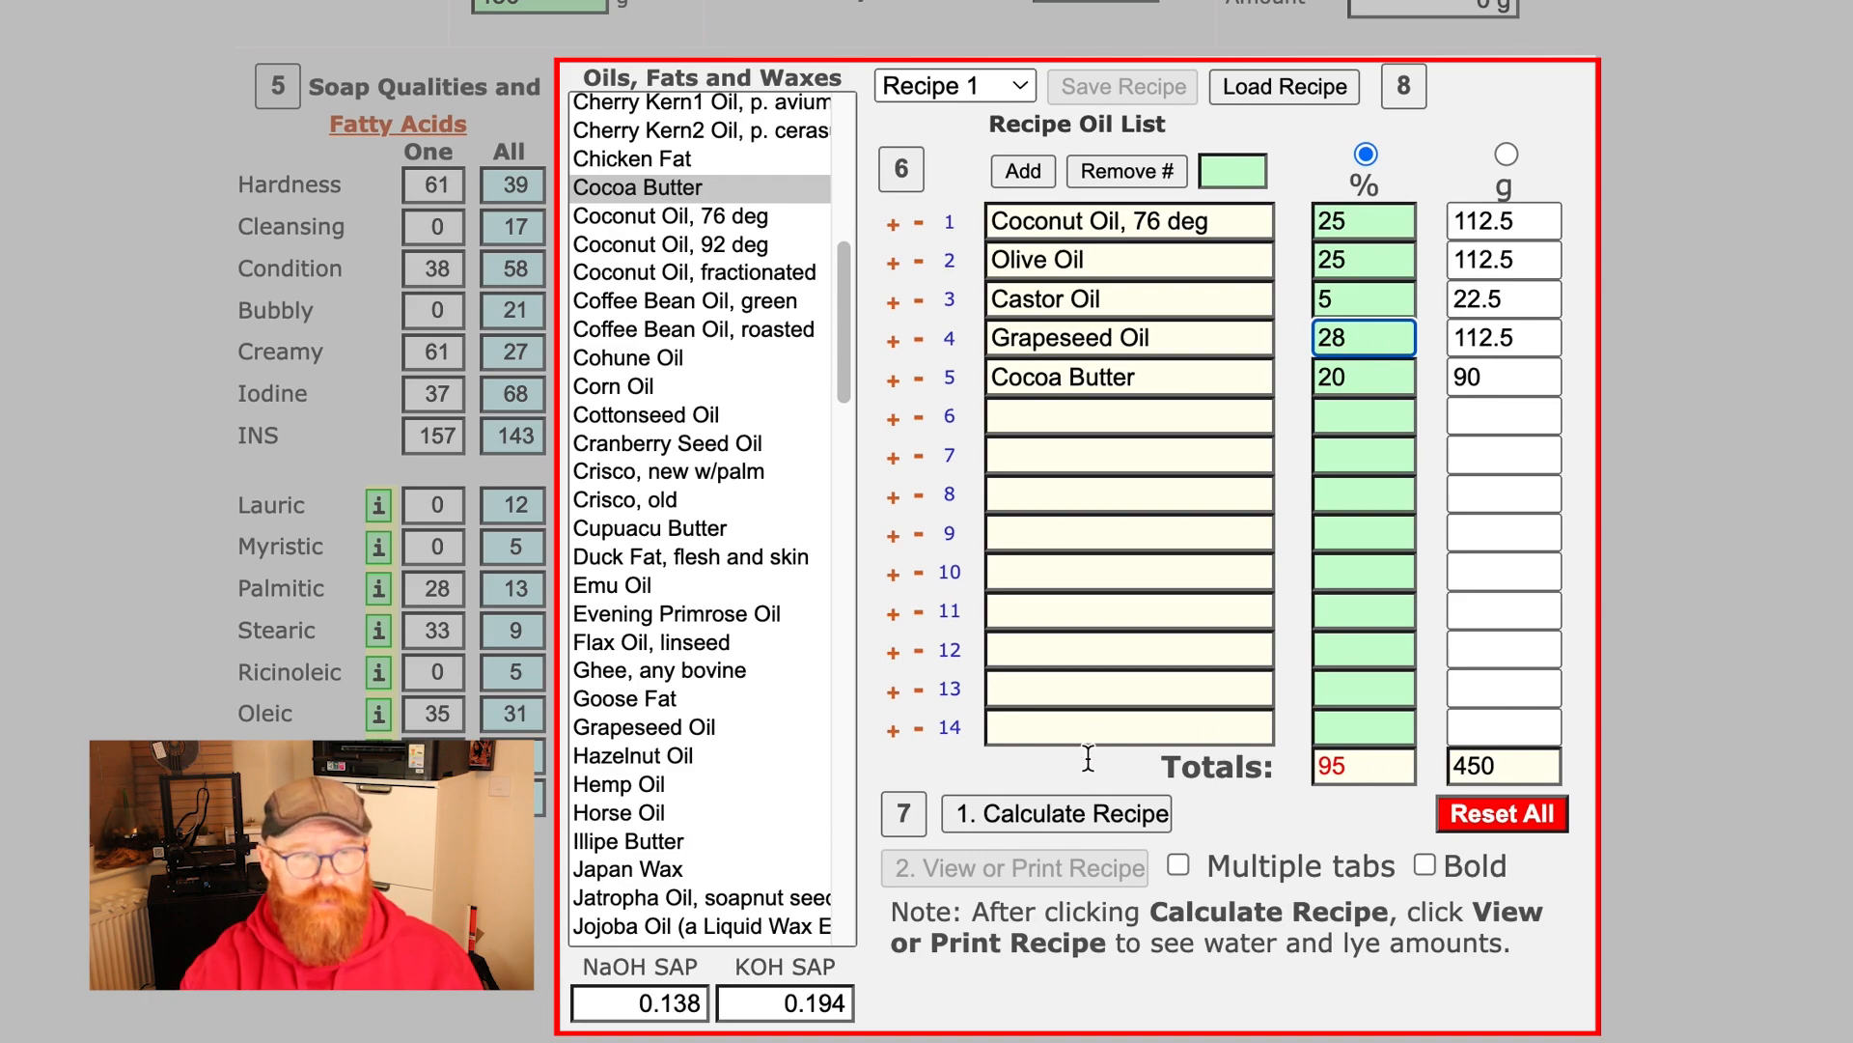
{"action": "left_click", "coordinate": [1065, 819]}
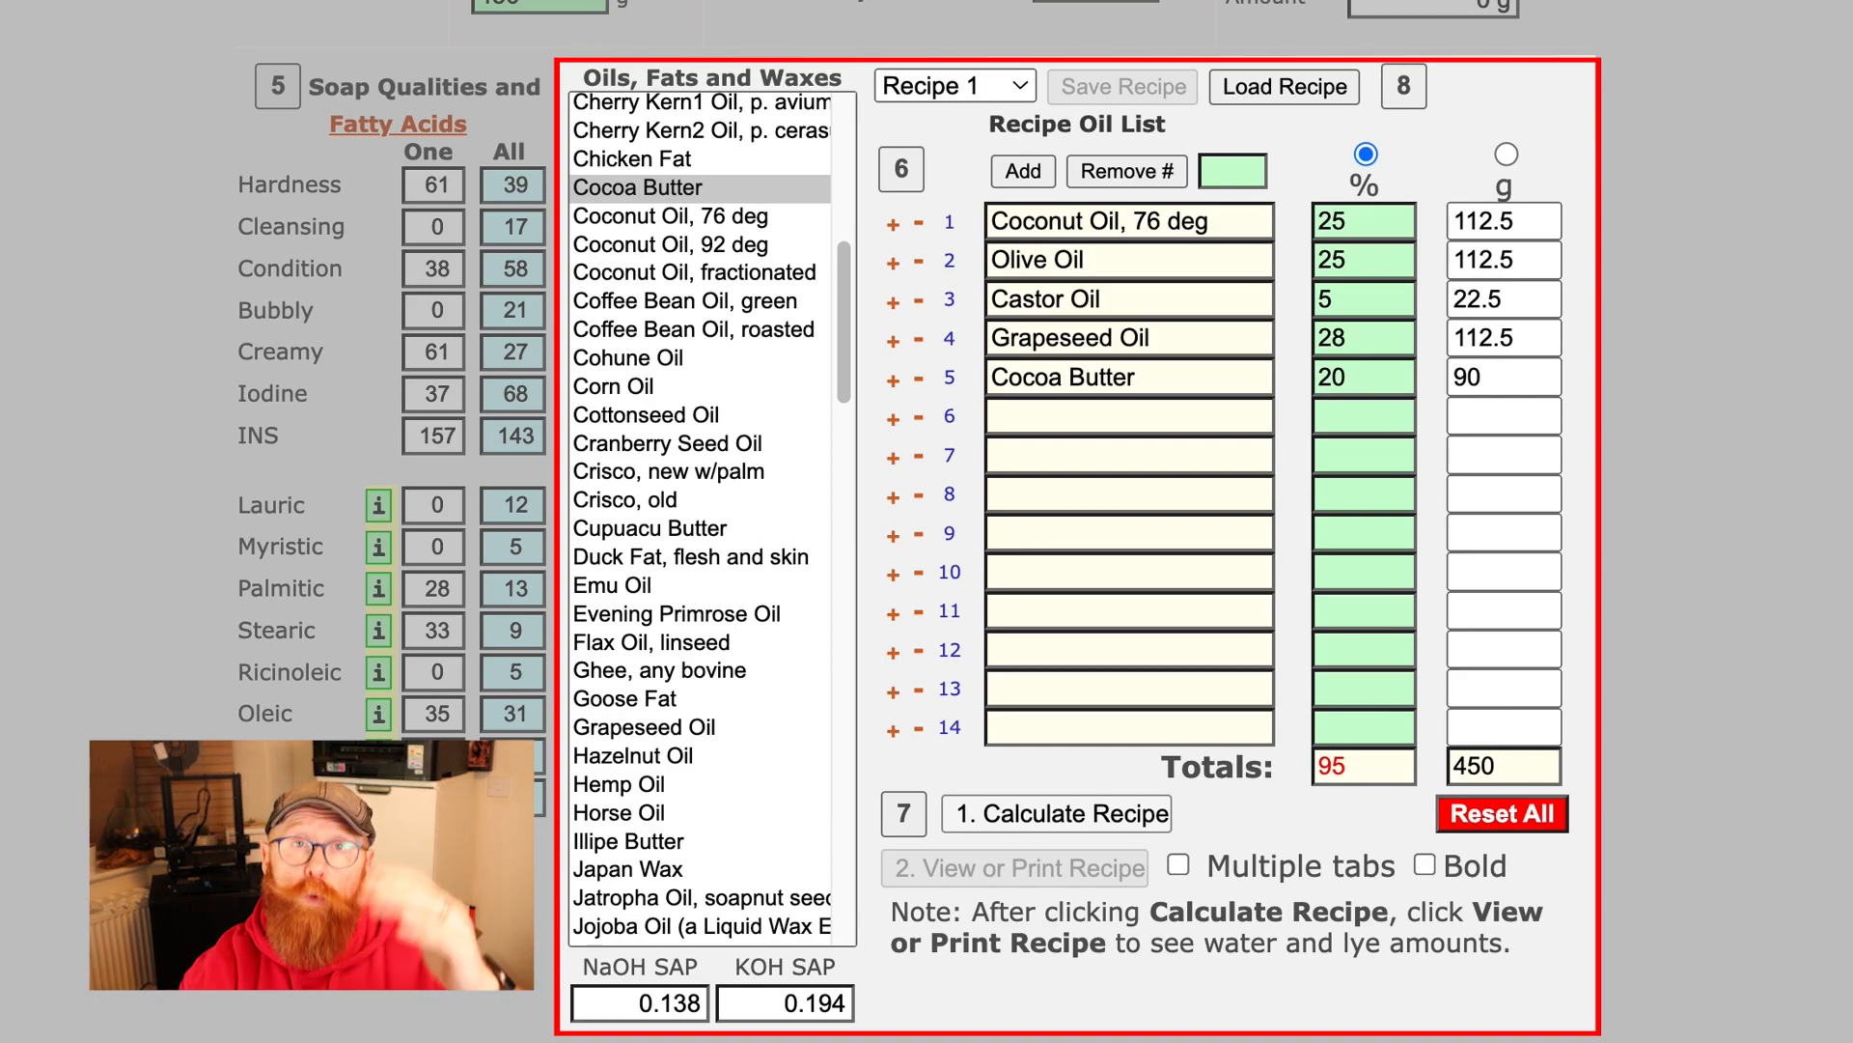
{"action": "left_click", "coordinate": [1432, 428]}
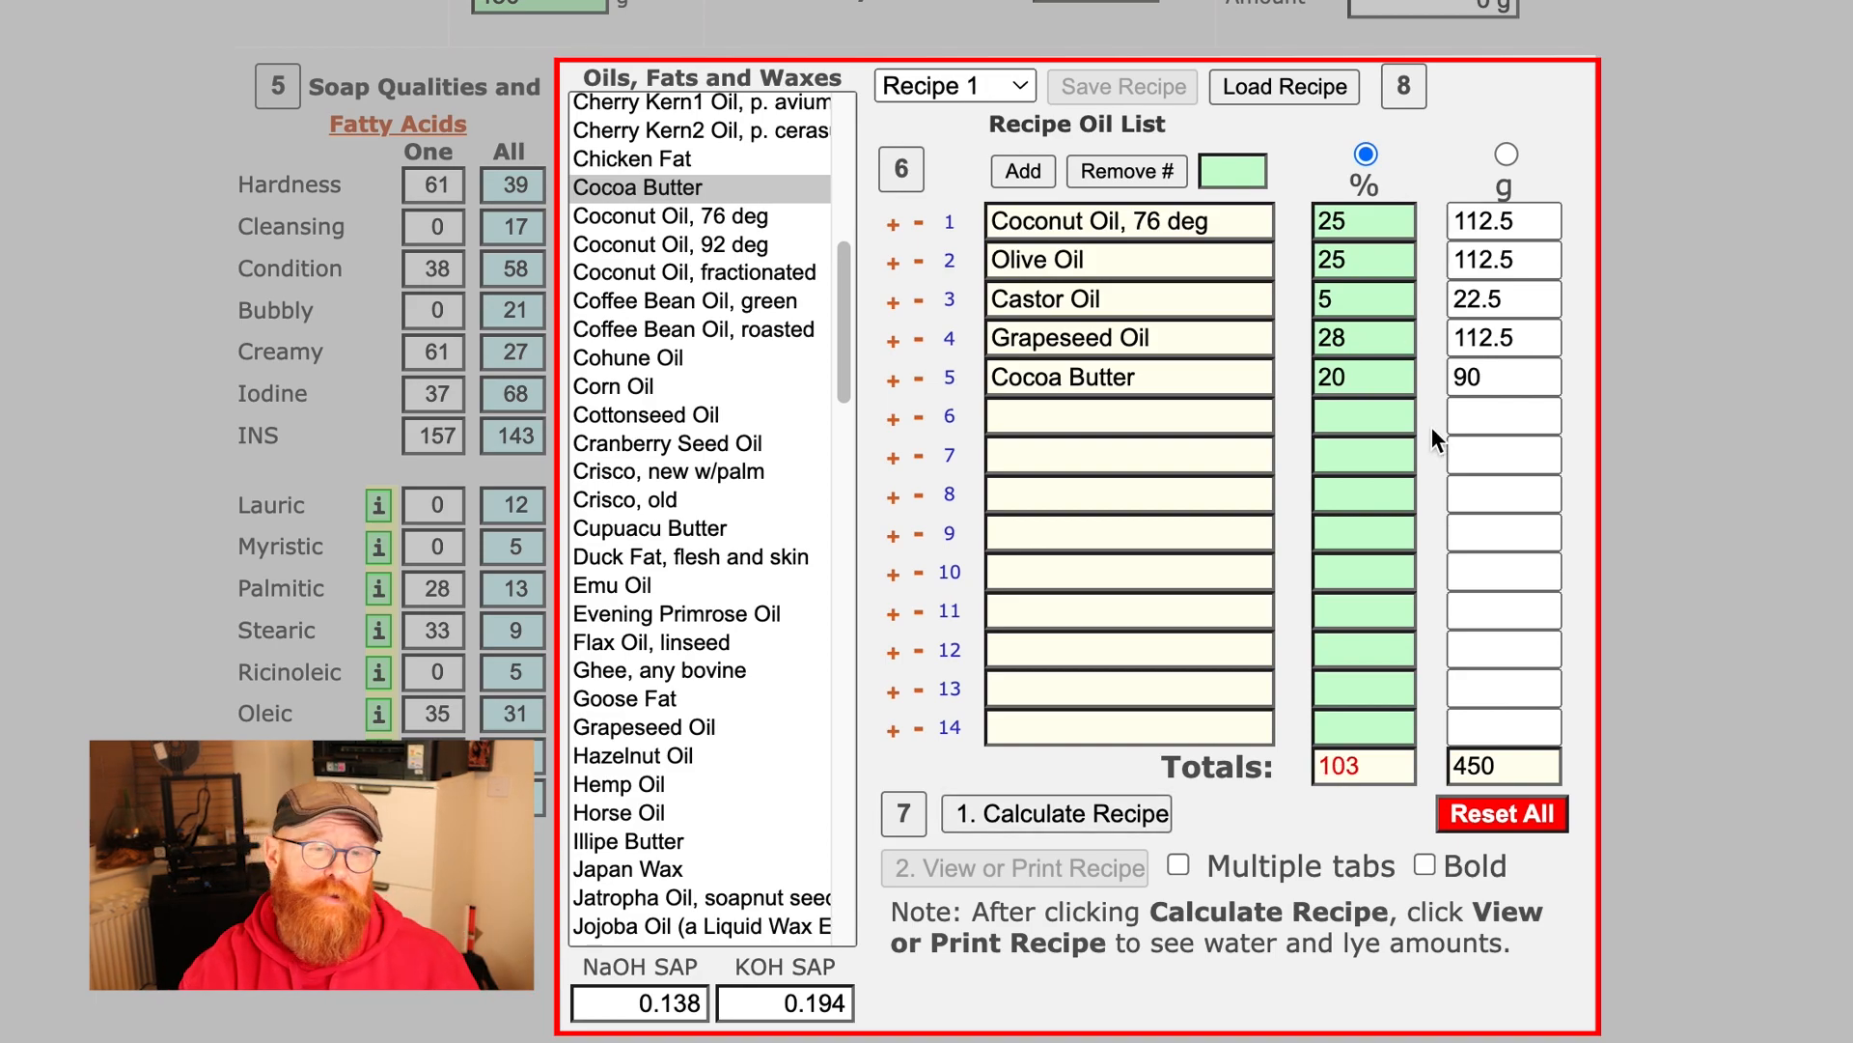
- Set Grapeseed Oil to 25% and recalculate the recipe
{"action": "left_click", "coordinate": [1383, 339]}
{"action": "key", "text": "BackSpace"}
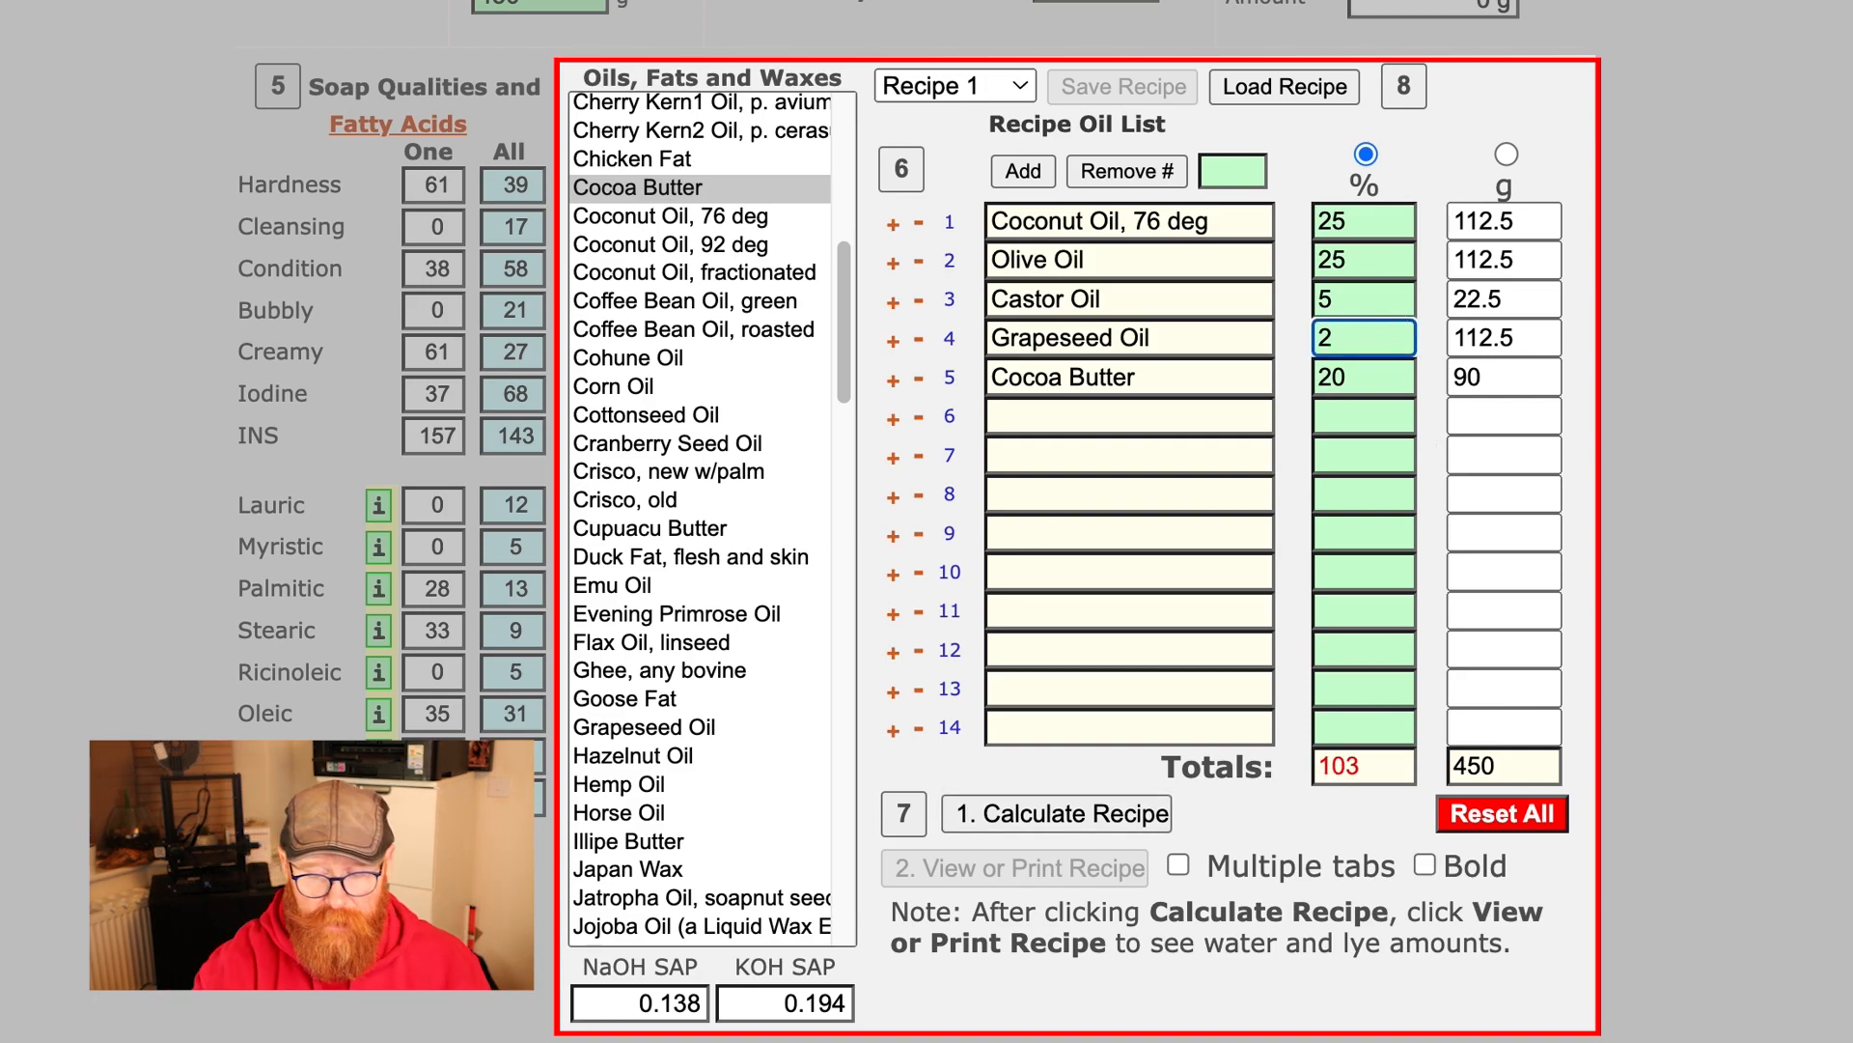
{"action": "type", "text": "5"}
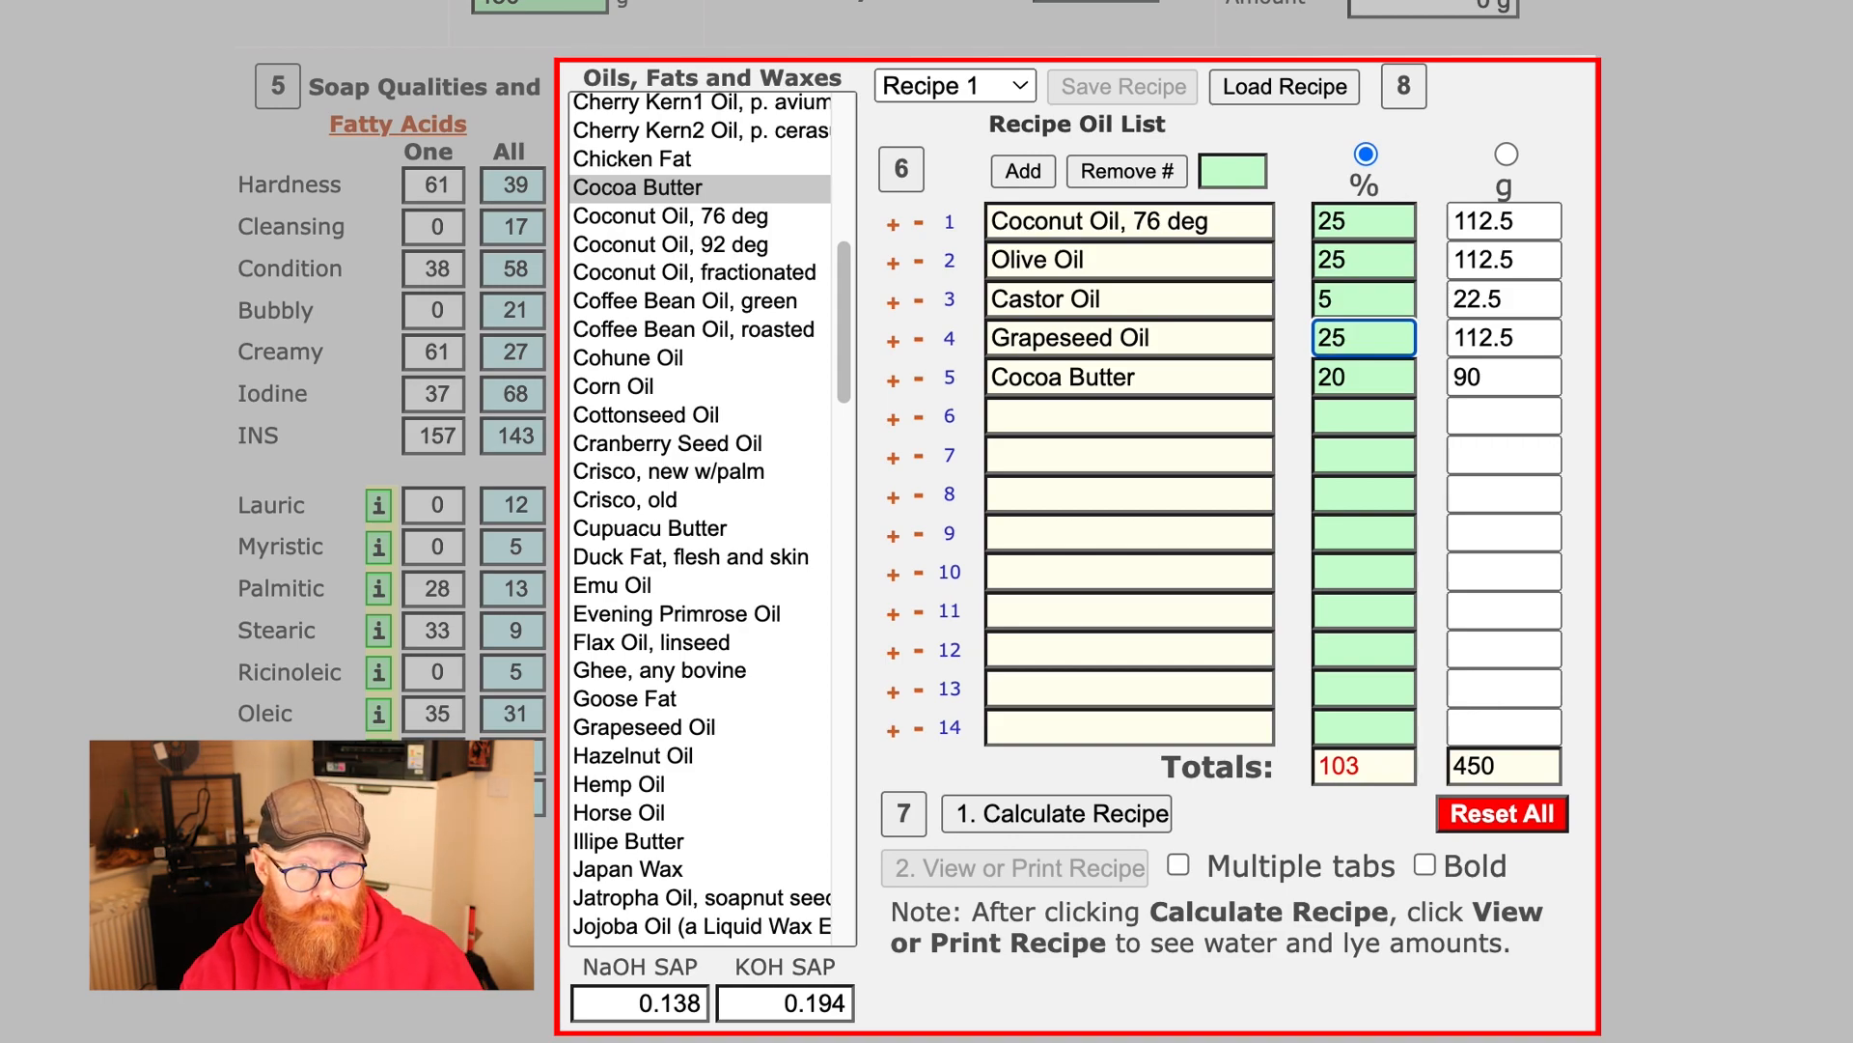
{"action": "left_click", "coordinate": [1100, 828]}
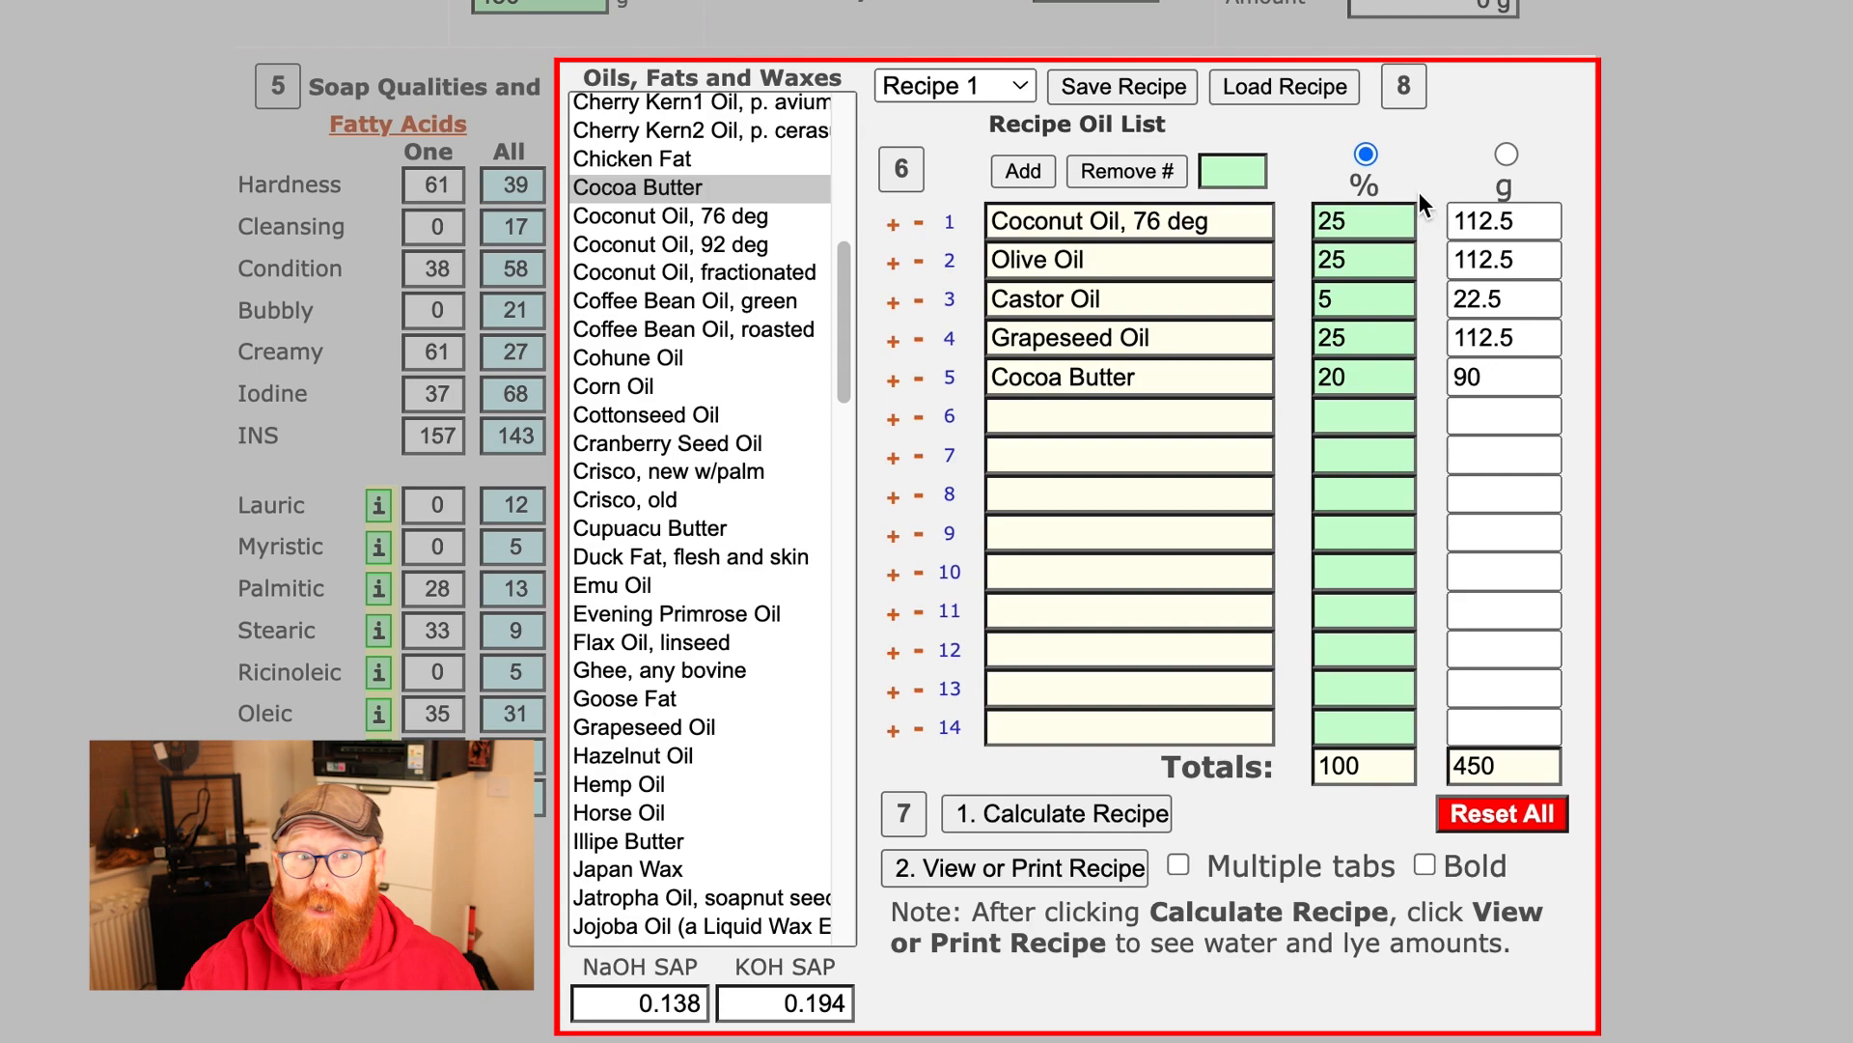
- Set Coconut Oil, 76 deg to 20% and Grapeseed Oil to 30%, and recalculate the recipe
{"action": "left_click", "coordinate": [1342, 224]}
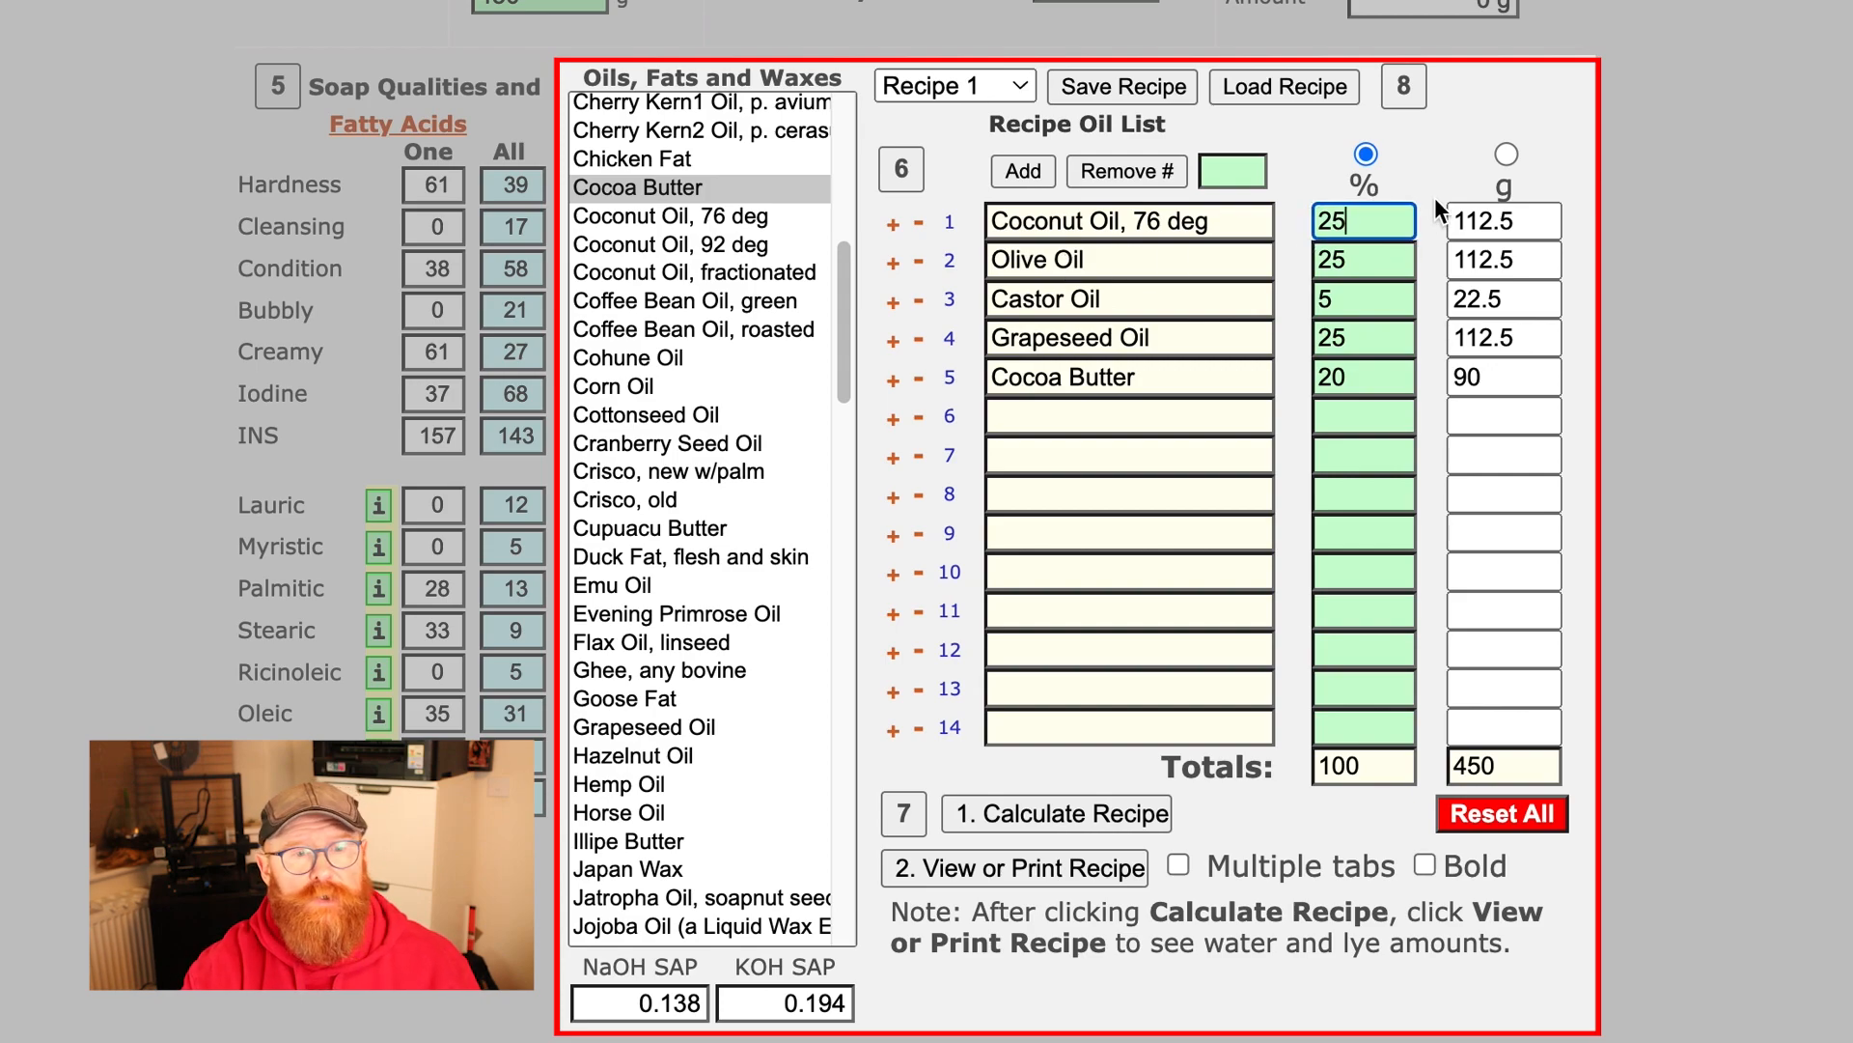
{"action": "double_click", "coordinate": [1334, 210]}
{"action": "type", "text": "20"}
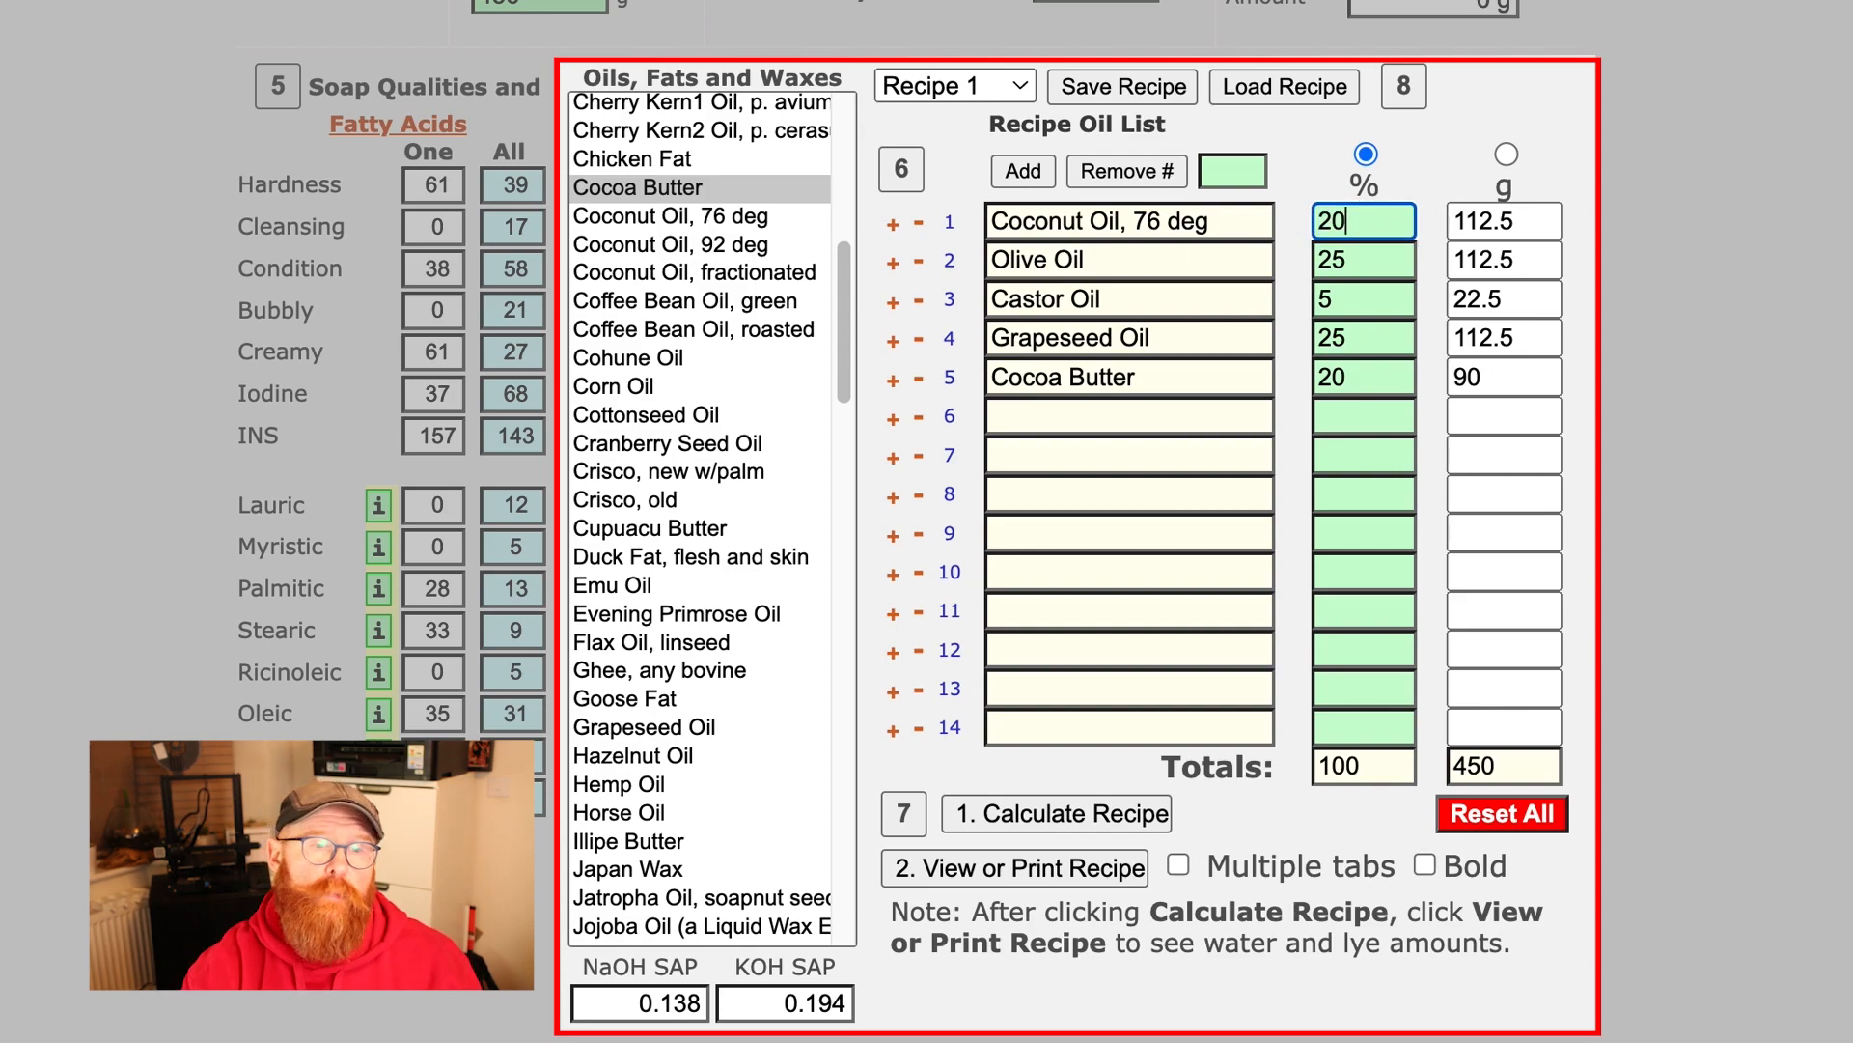
{"action": "left_click", "coordinate": [1347, 335]}
{"action": "double_click", "coordinate": [1347, 335]}
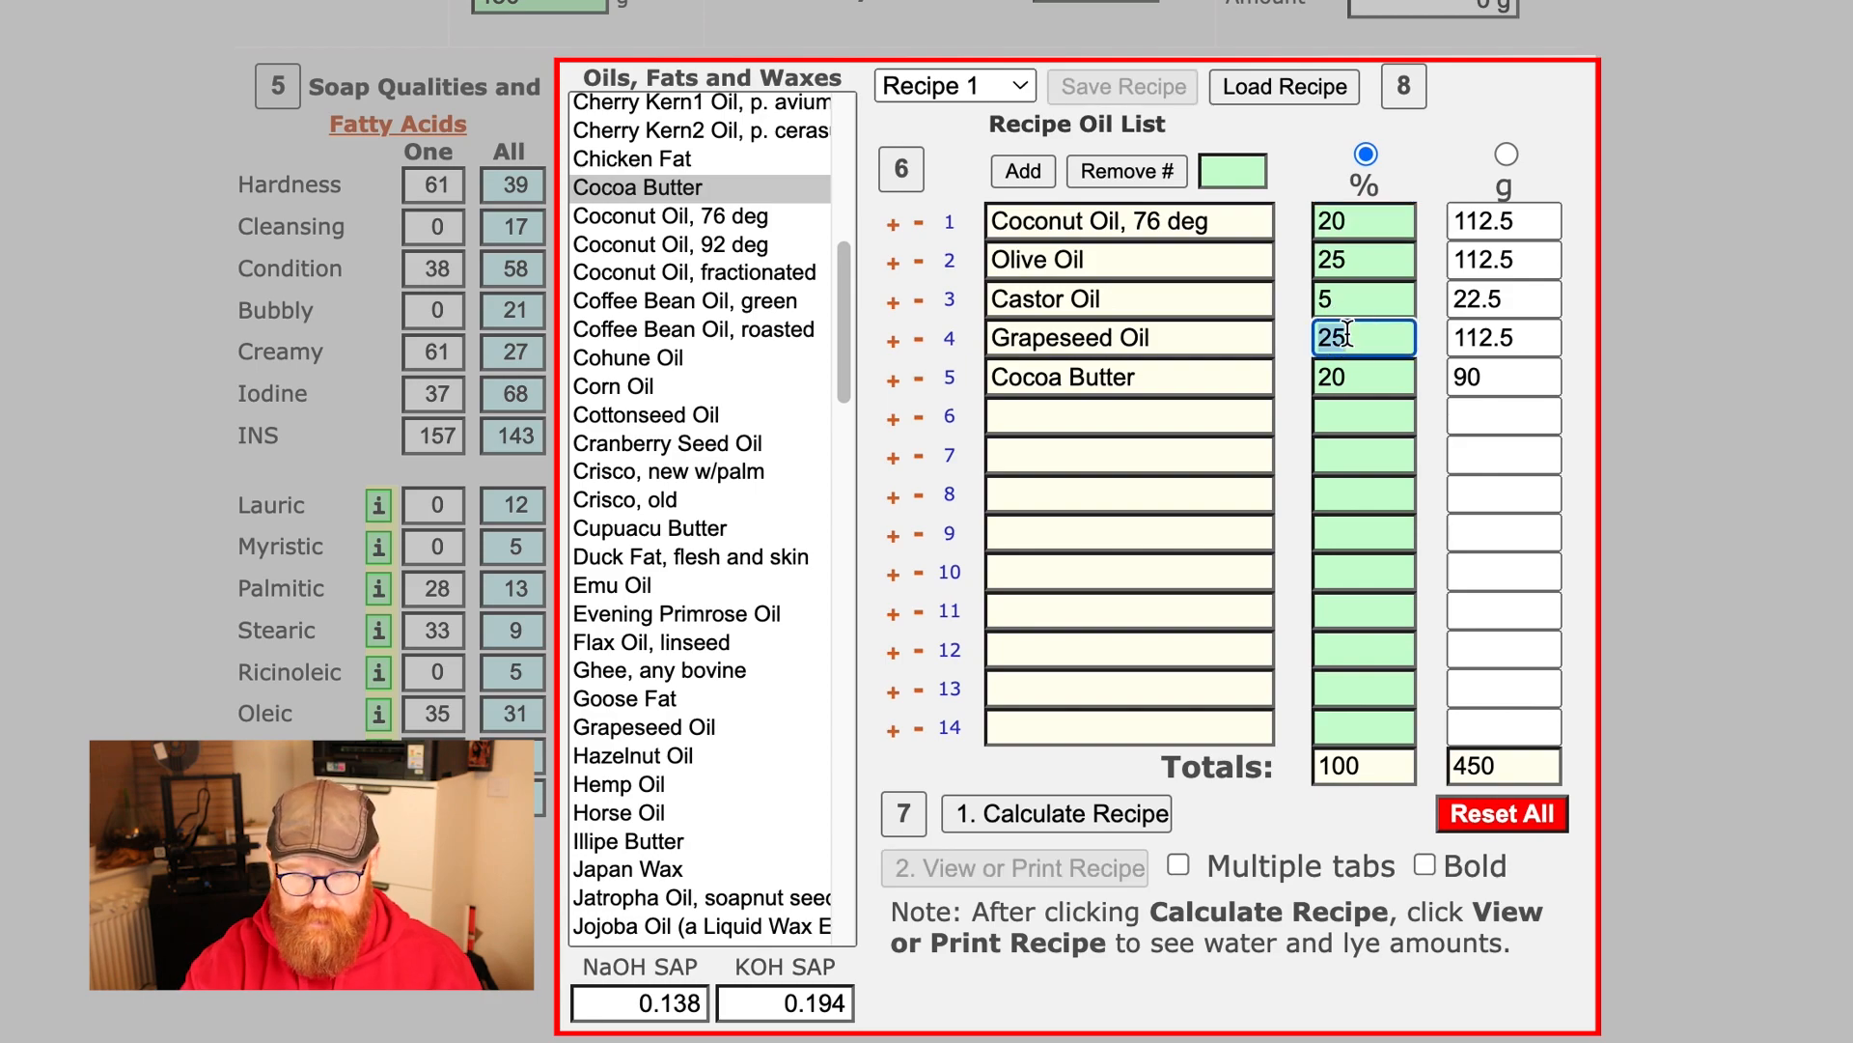
{"action": "type", "text": "30"}
{"action": "left_click", "coordinate": [1103, 816]}
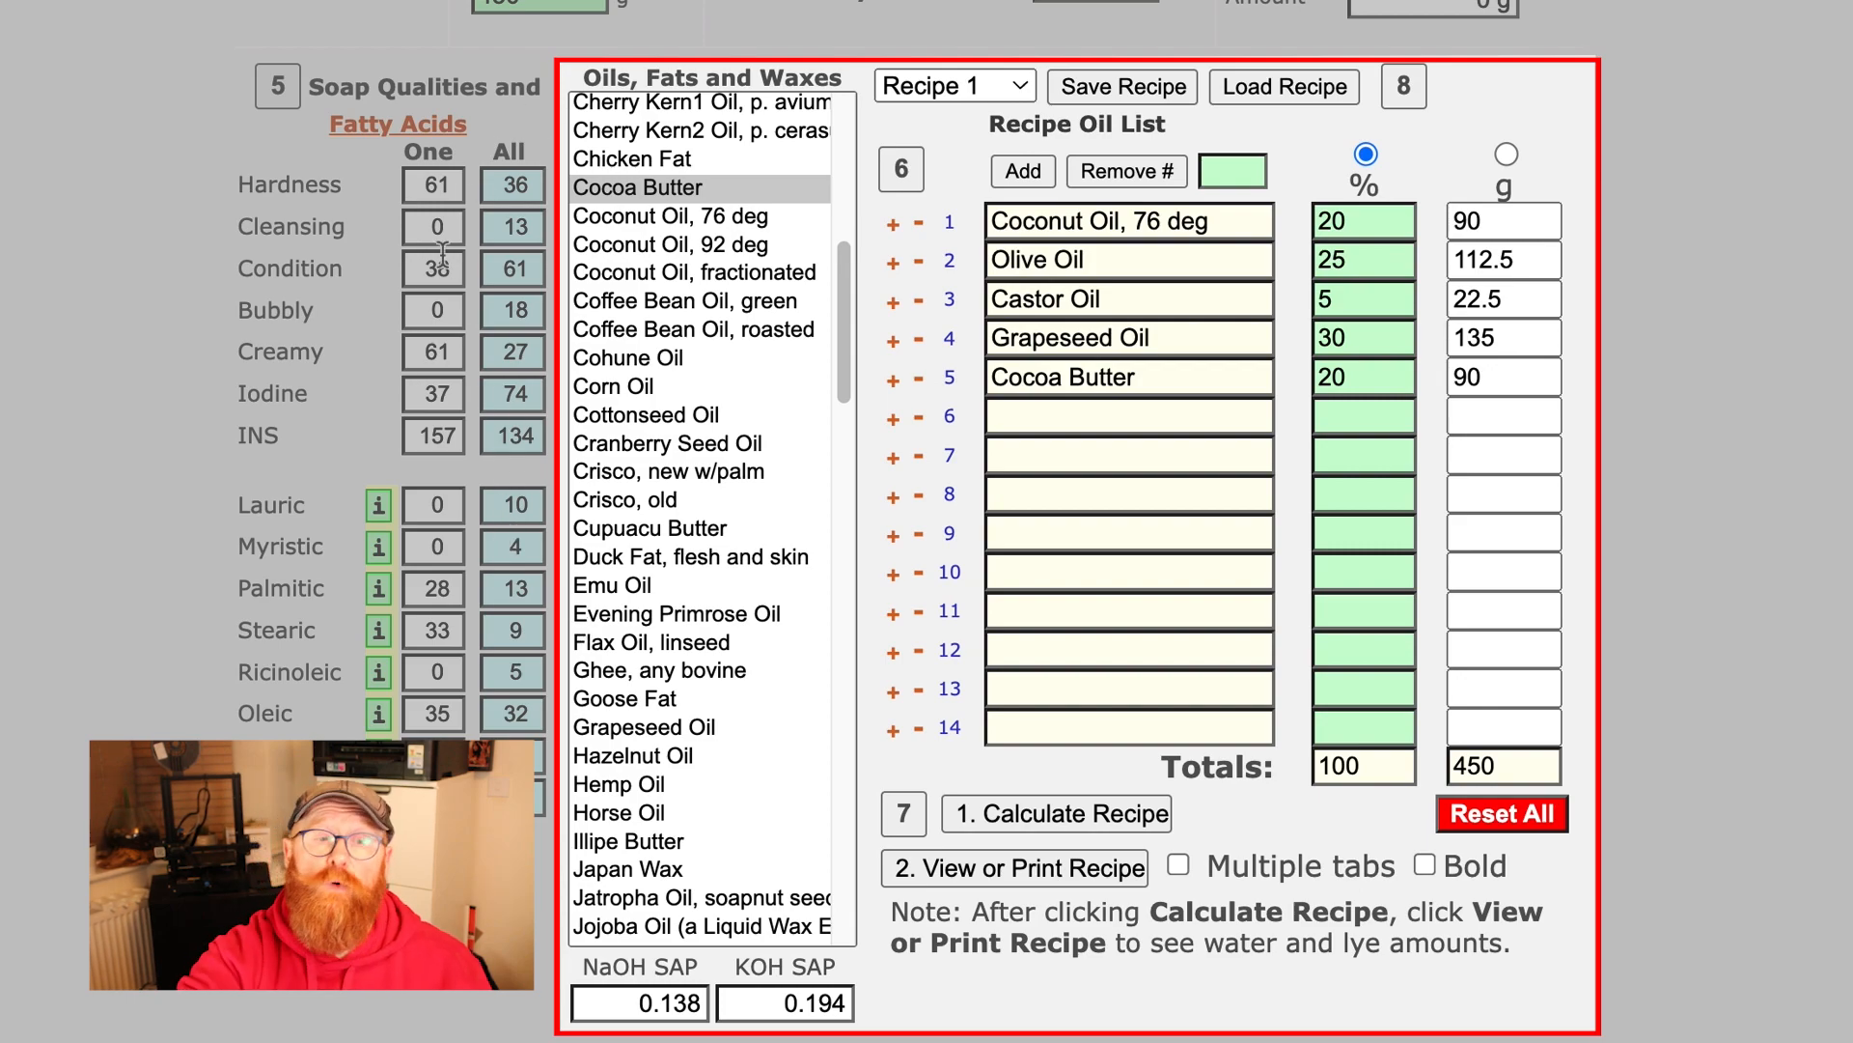
- Set both Coconut Oil, 76 deg and Grapeseed Oil to 25%, and recalculate the recipe
{"action": "double_click", "coordinate": [1332, 221]}
{"action": "type", "text": "25"}
{"action": "double_click", "coordinate": [1365, 338]}
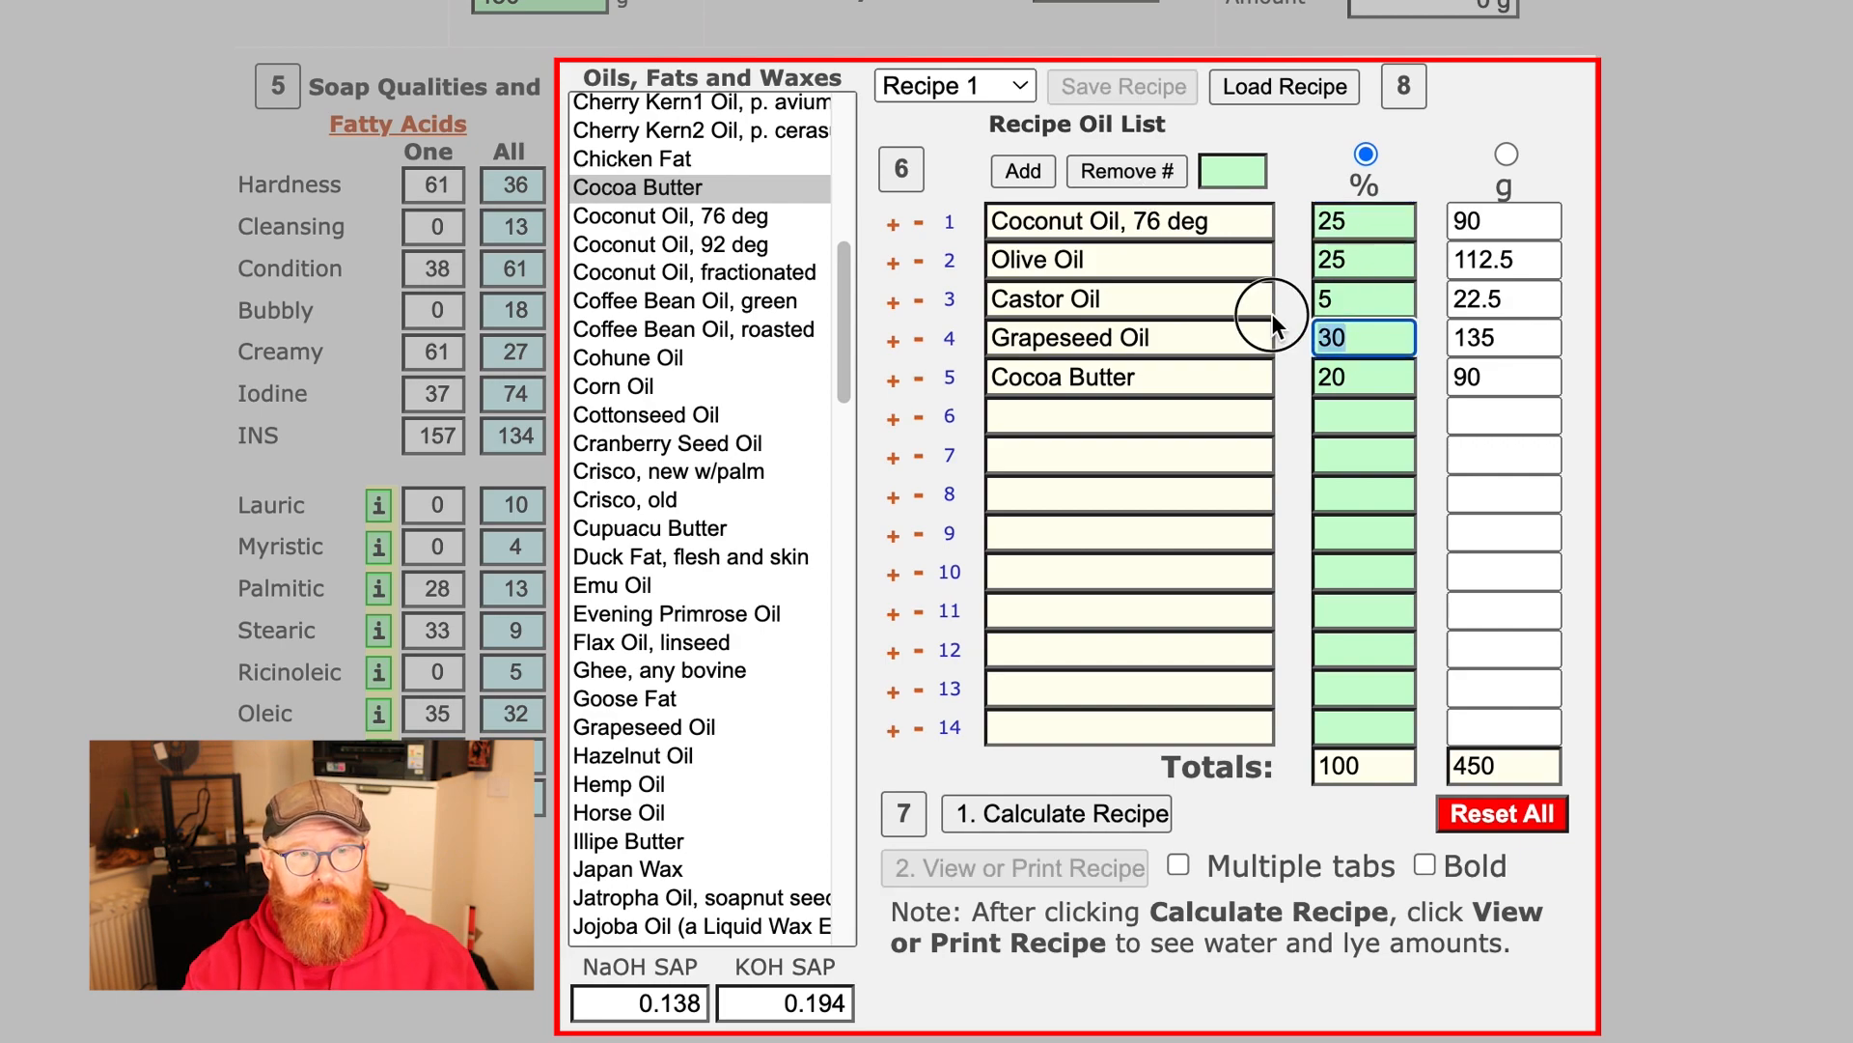
{"action": "type", "text": "25"}
{"action": "left_click", "coordinate": [1062, 814]}
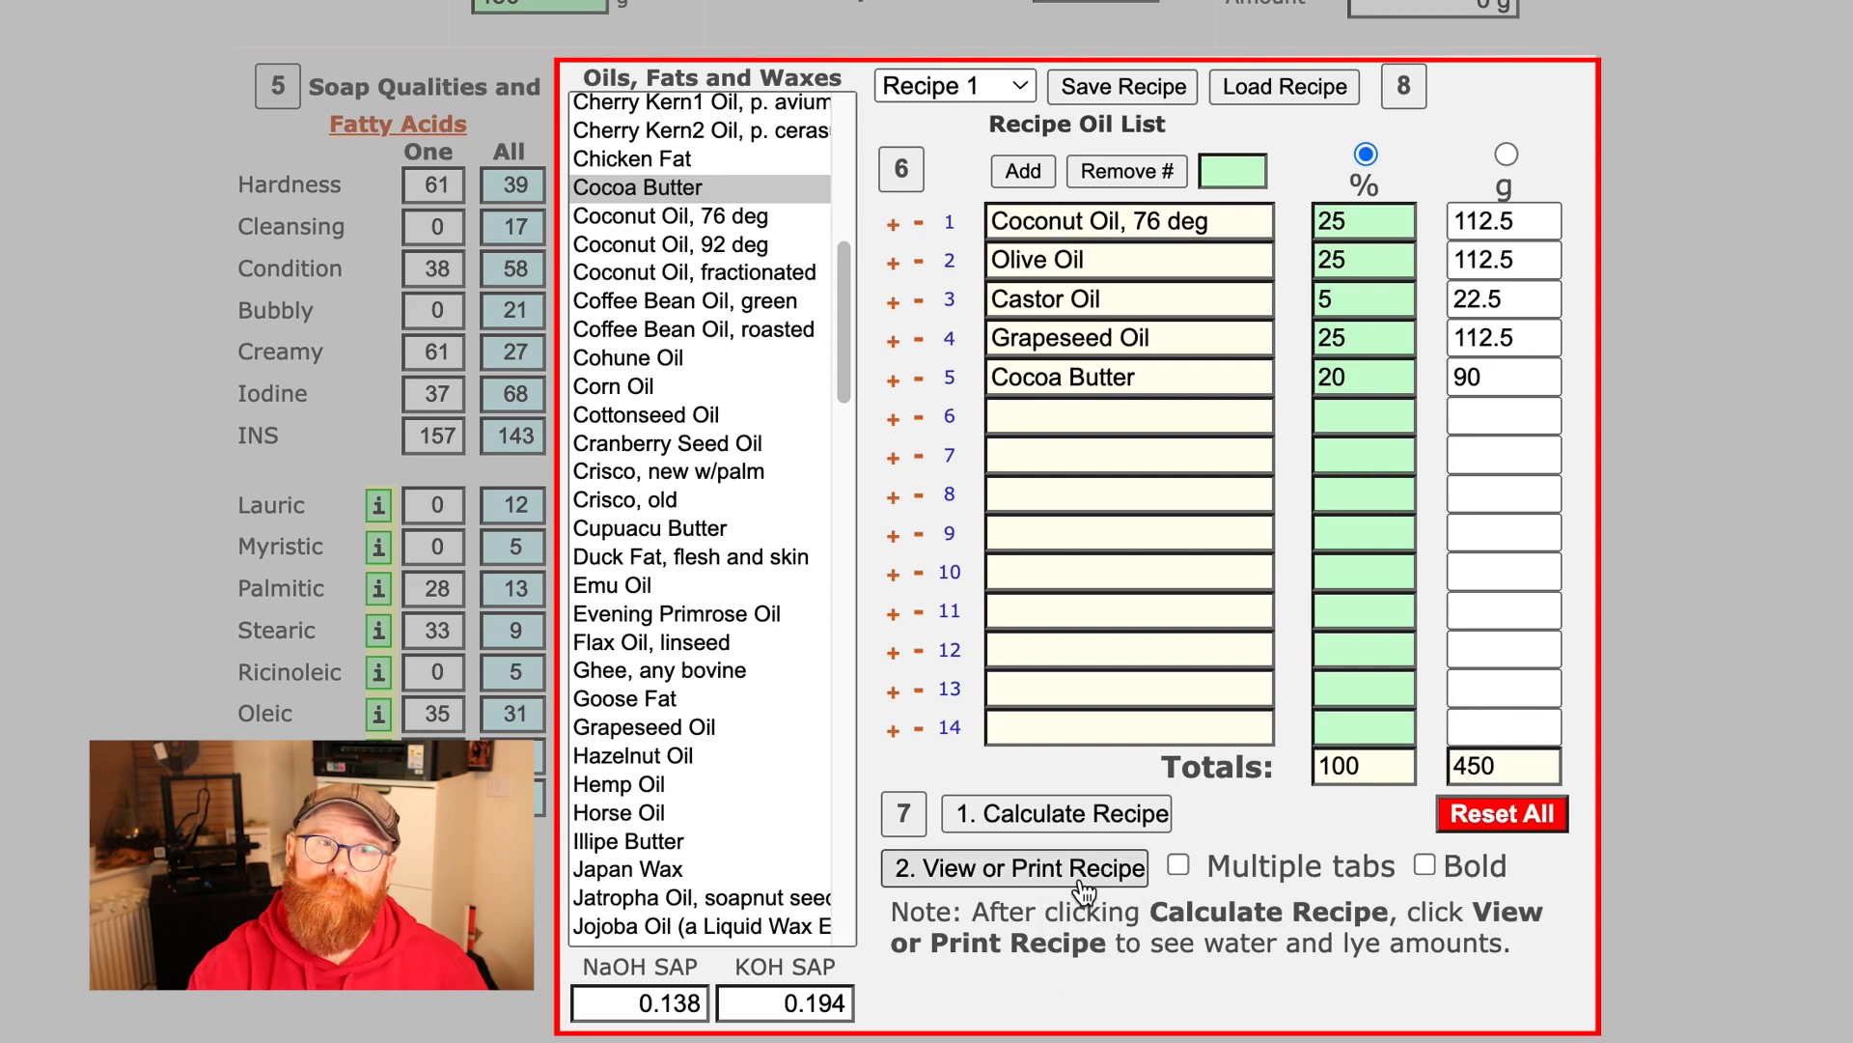
- Open the printable view of the calculated recipe and enlarge the page for reading
{"action": "left_click", "coordinate": [1049, 886]}
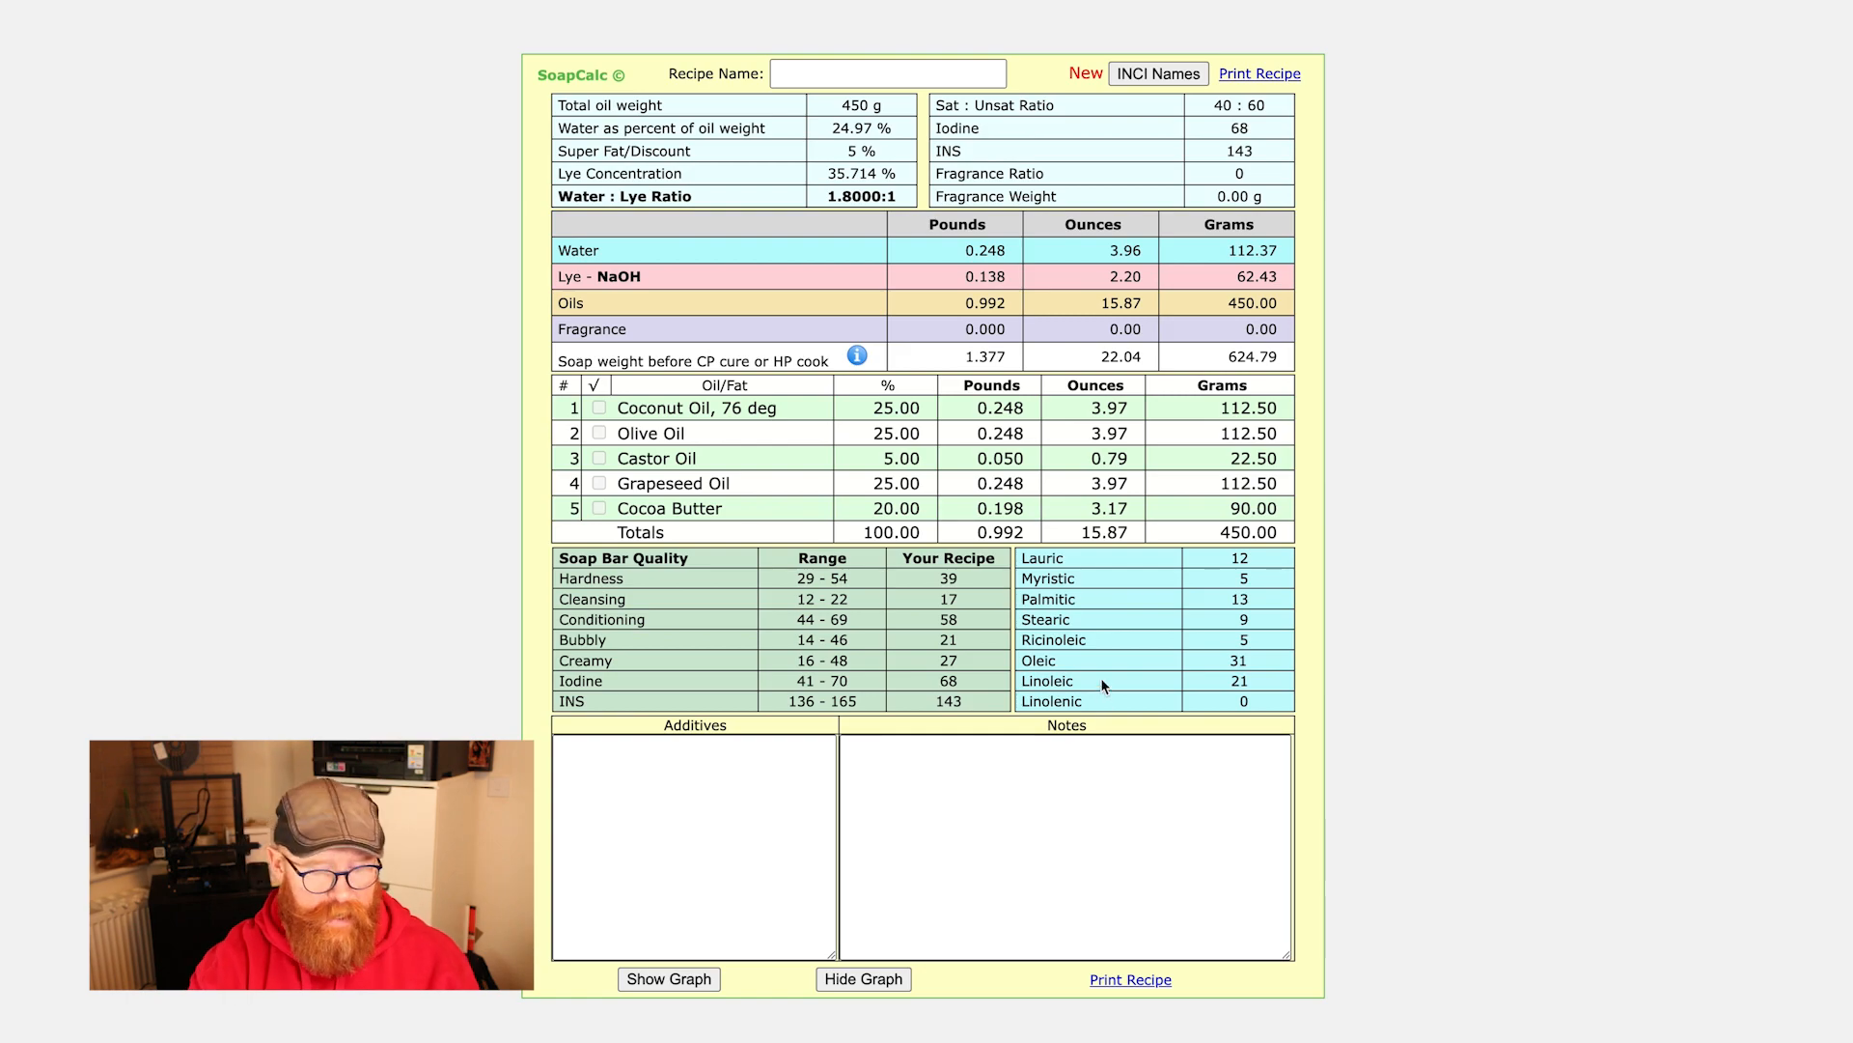
{"action": "key", "text": "ctrl+plus"}
{"action": "key", "text": "ctrl+plus"}
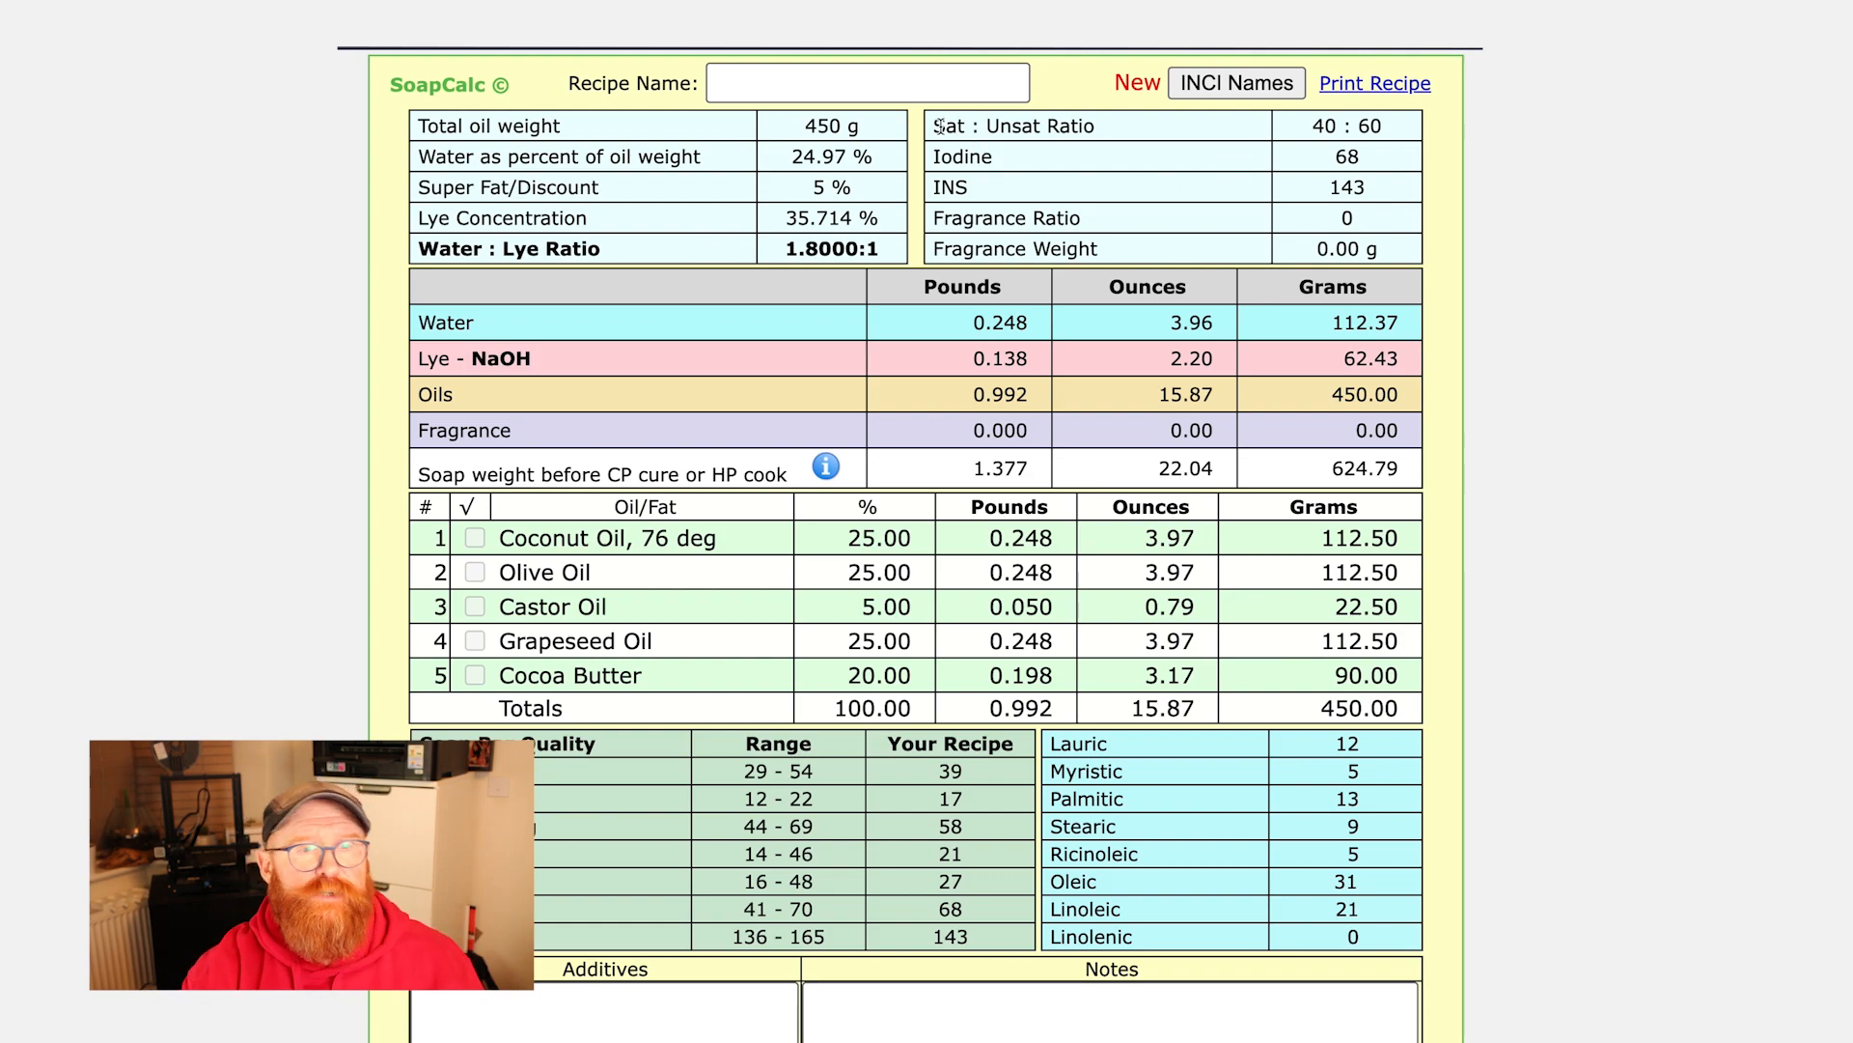
- Examine the recipe's ratio of saturated to unsaturated fats
{"action": "left_click_drag", "start_coordinate": [934, 125], "coordinate": [1361, 123]}
{"action": "left_click", "coordinate": [1417, 126]}
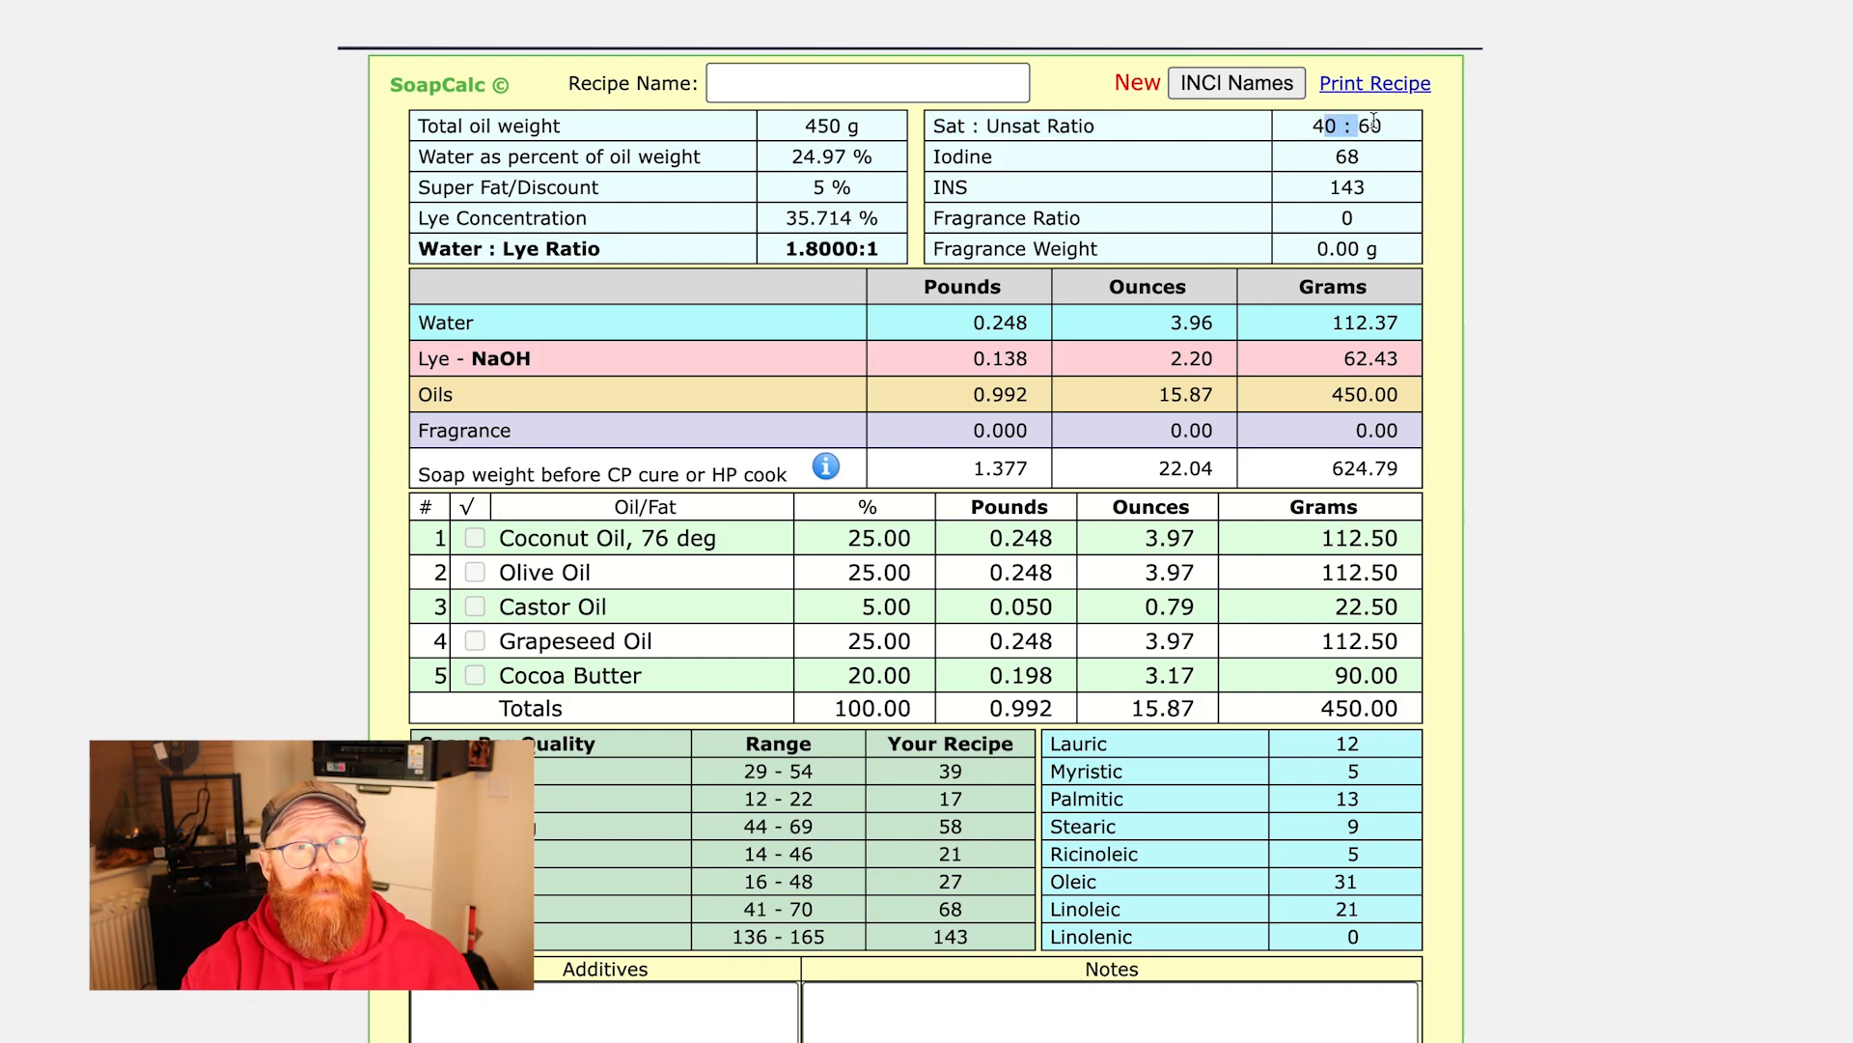
{"action": "left_click", "coordinate": [1383, 122]}
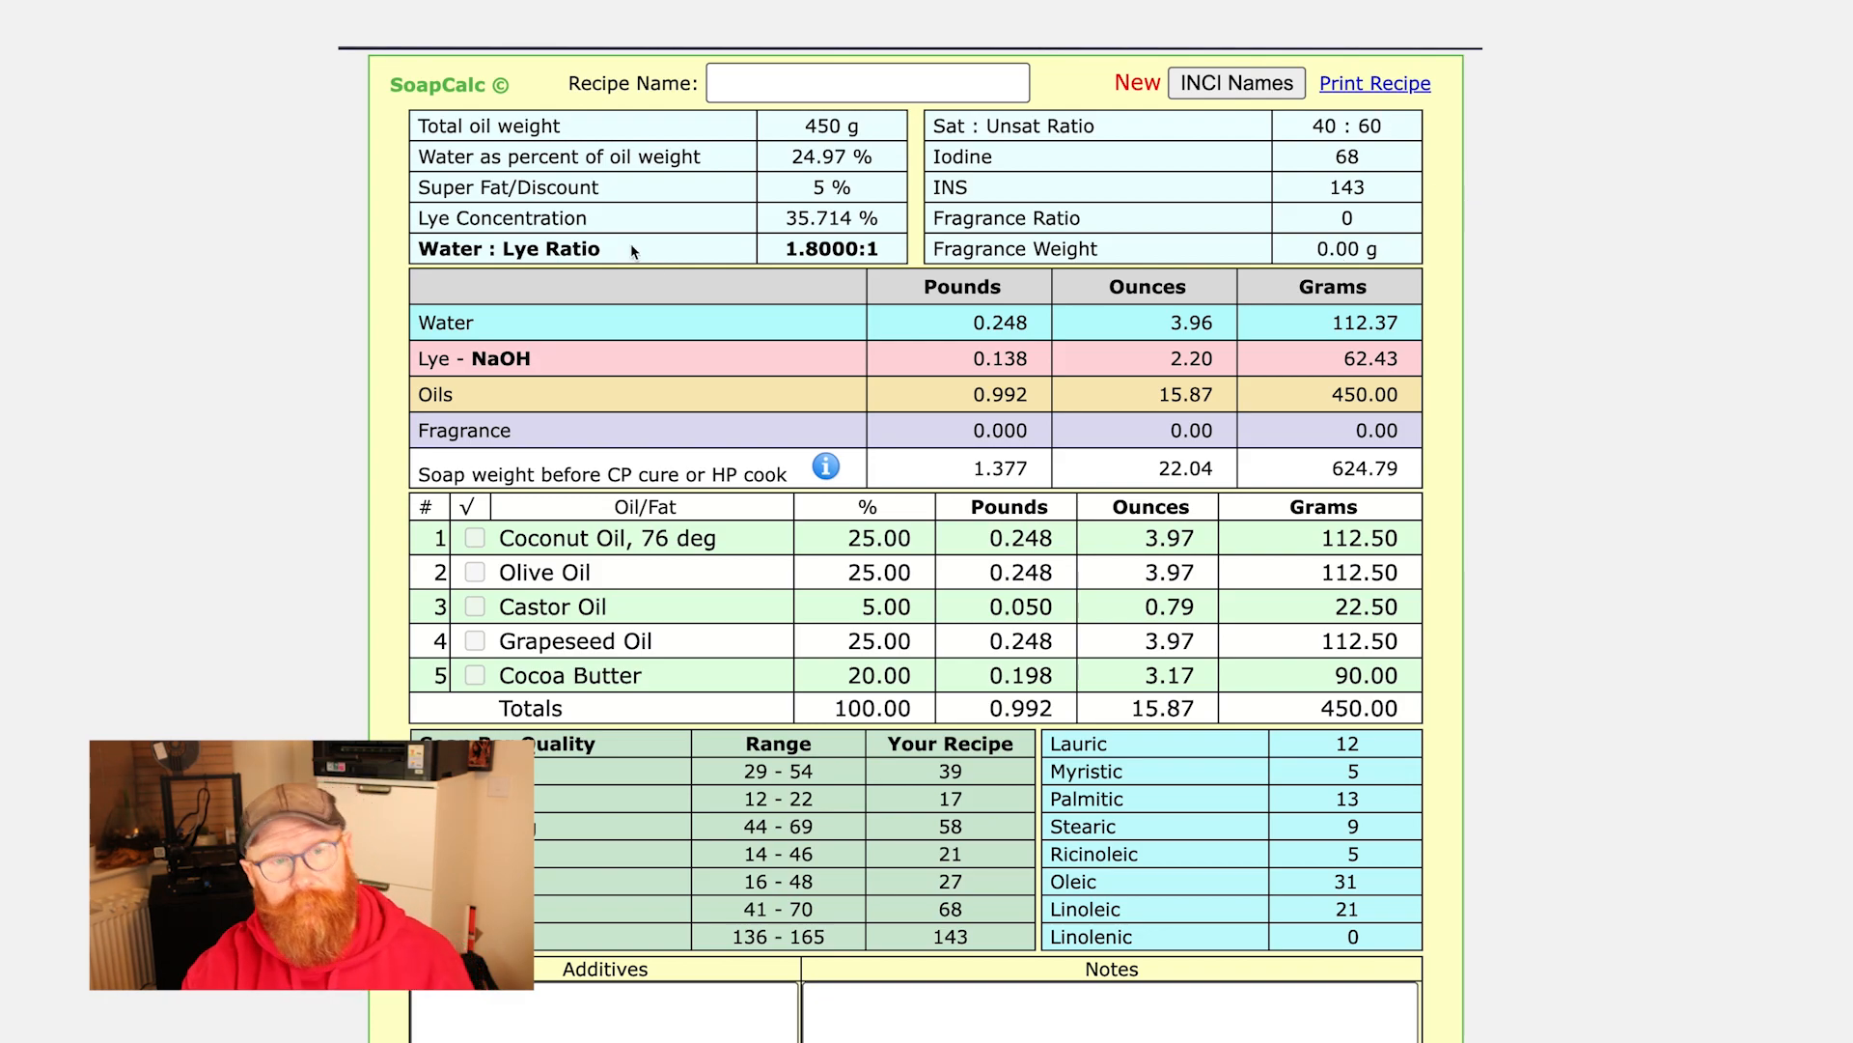
{"action": "double_click", "coordinate": [950, 126]}
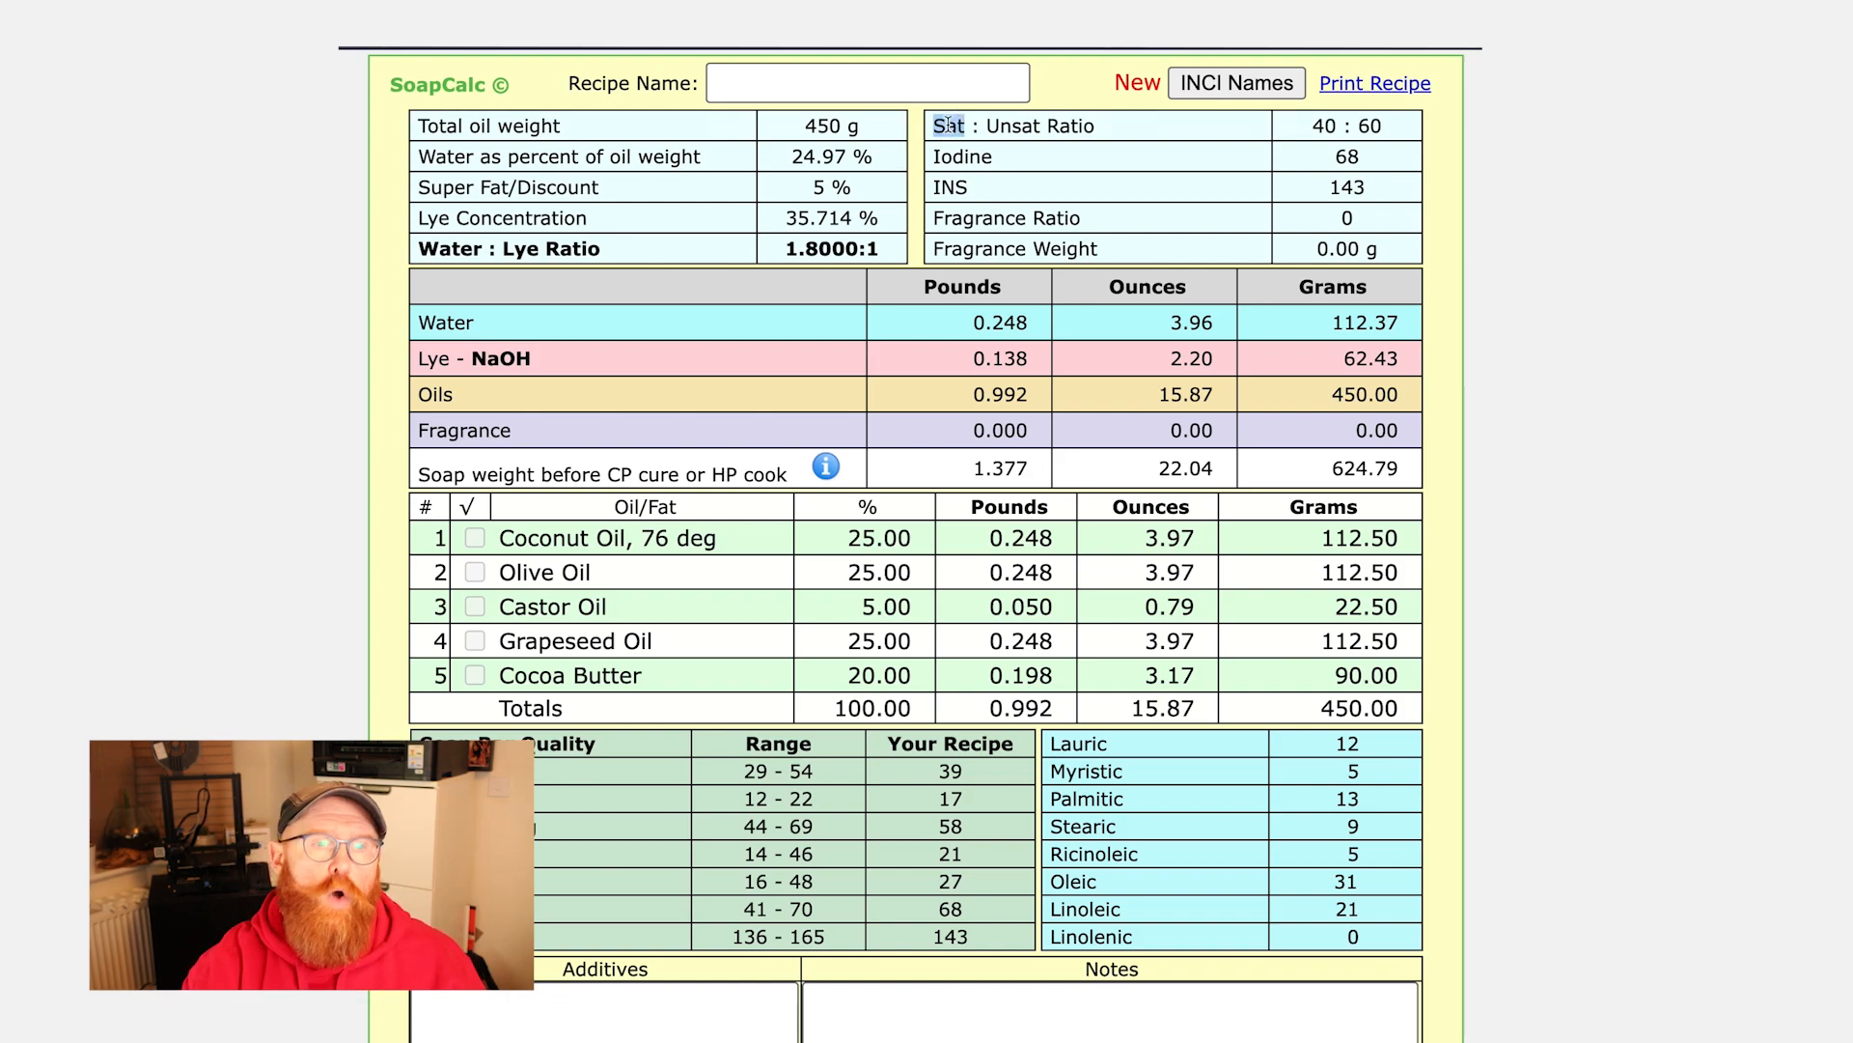
{"action": "double_click", "coordinate": [1022, 127]}
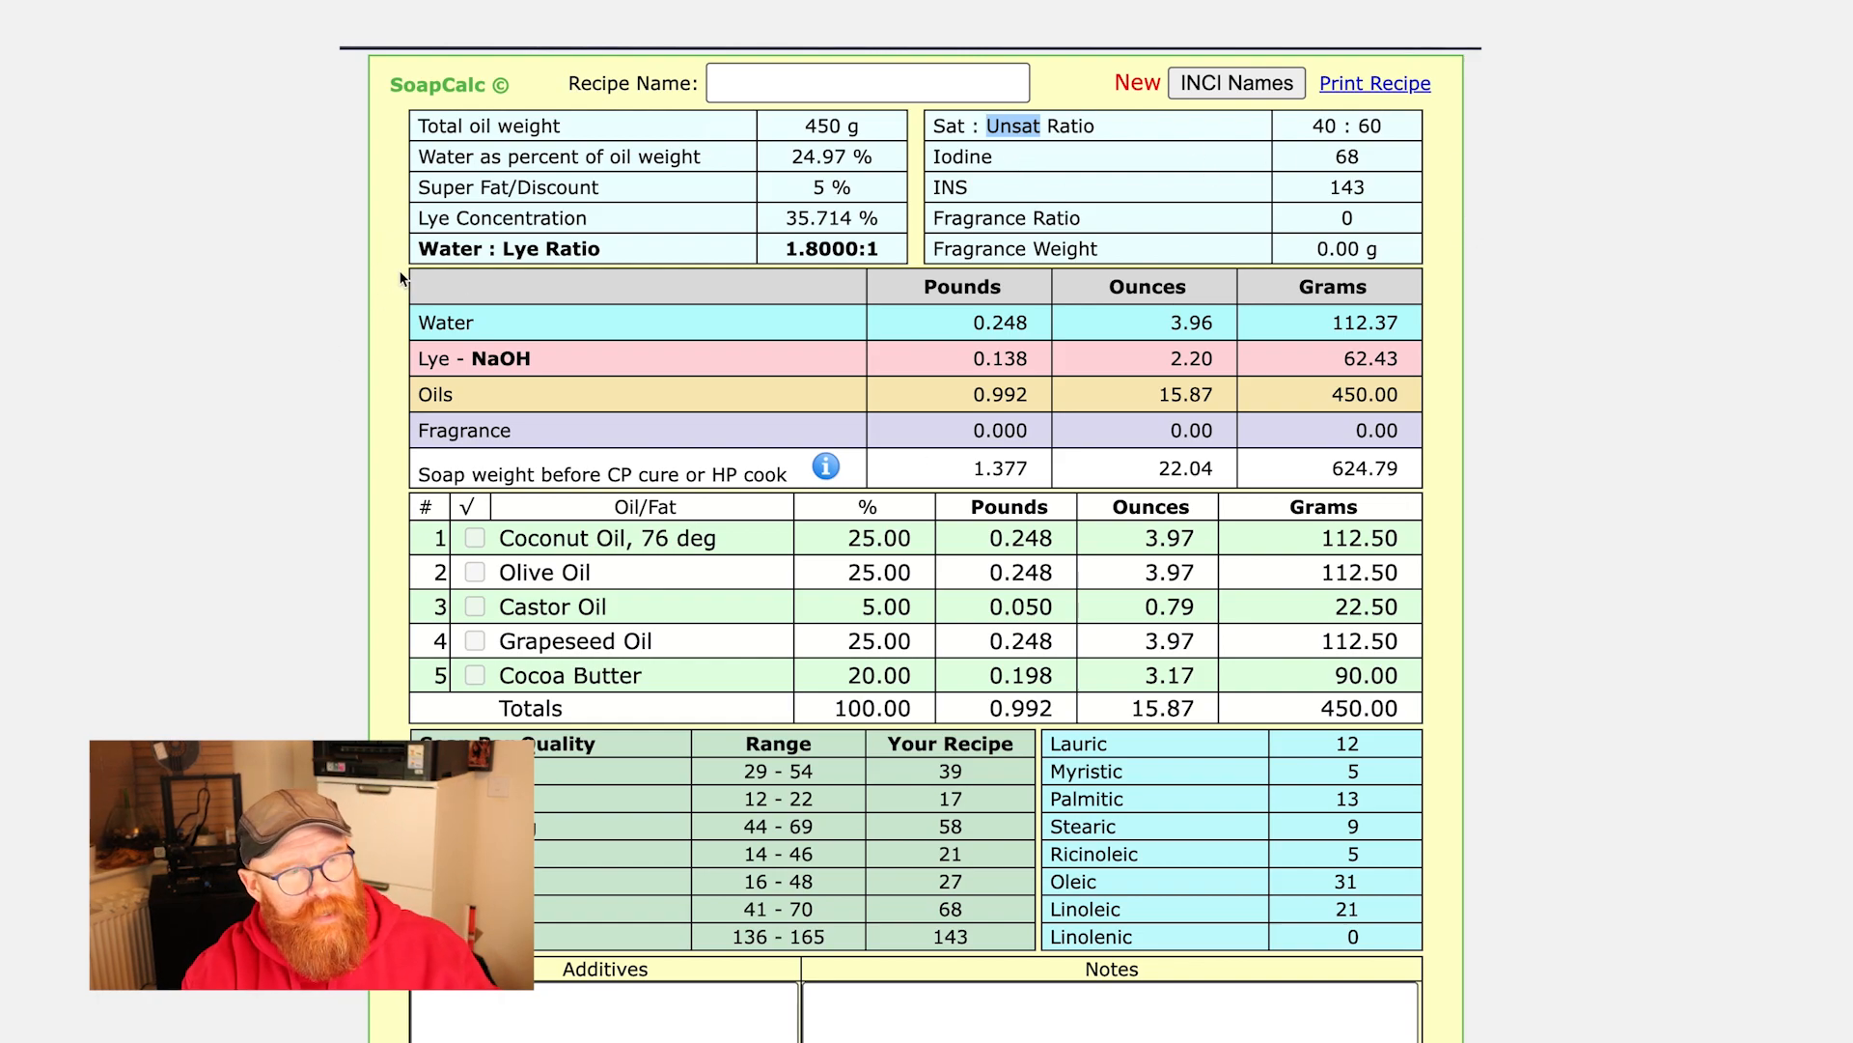
- Examine the water, NaOH lye, oils and total soap weights in grams in the recipe summary
{"action": "left_click_drag", "start_coordinate": [401, 278], "coordinate": [1421, 488]}
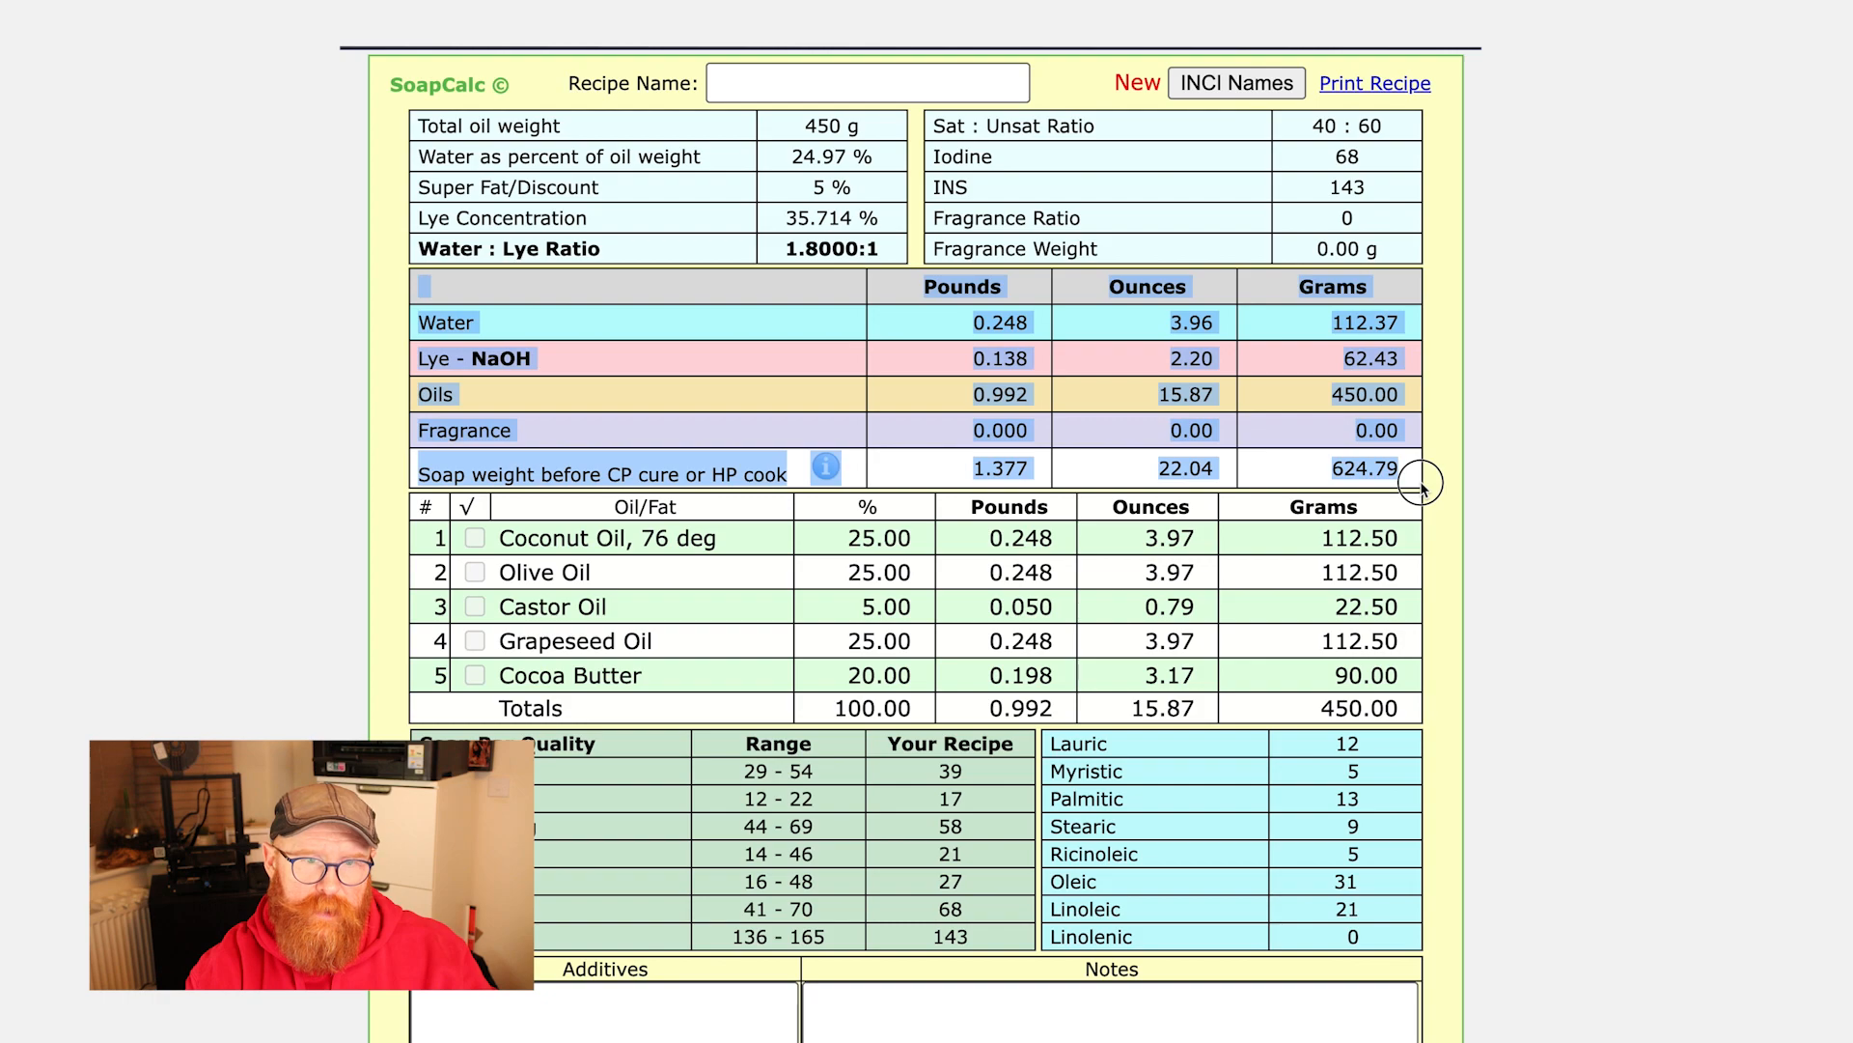
{"action": "left_click", "coordinate": [1421, 490]}
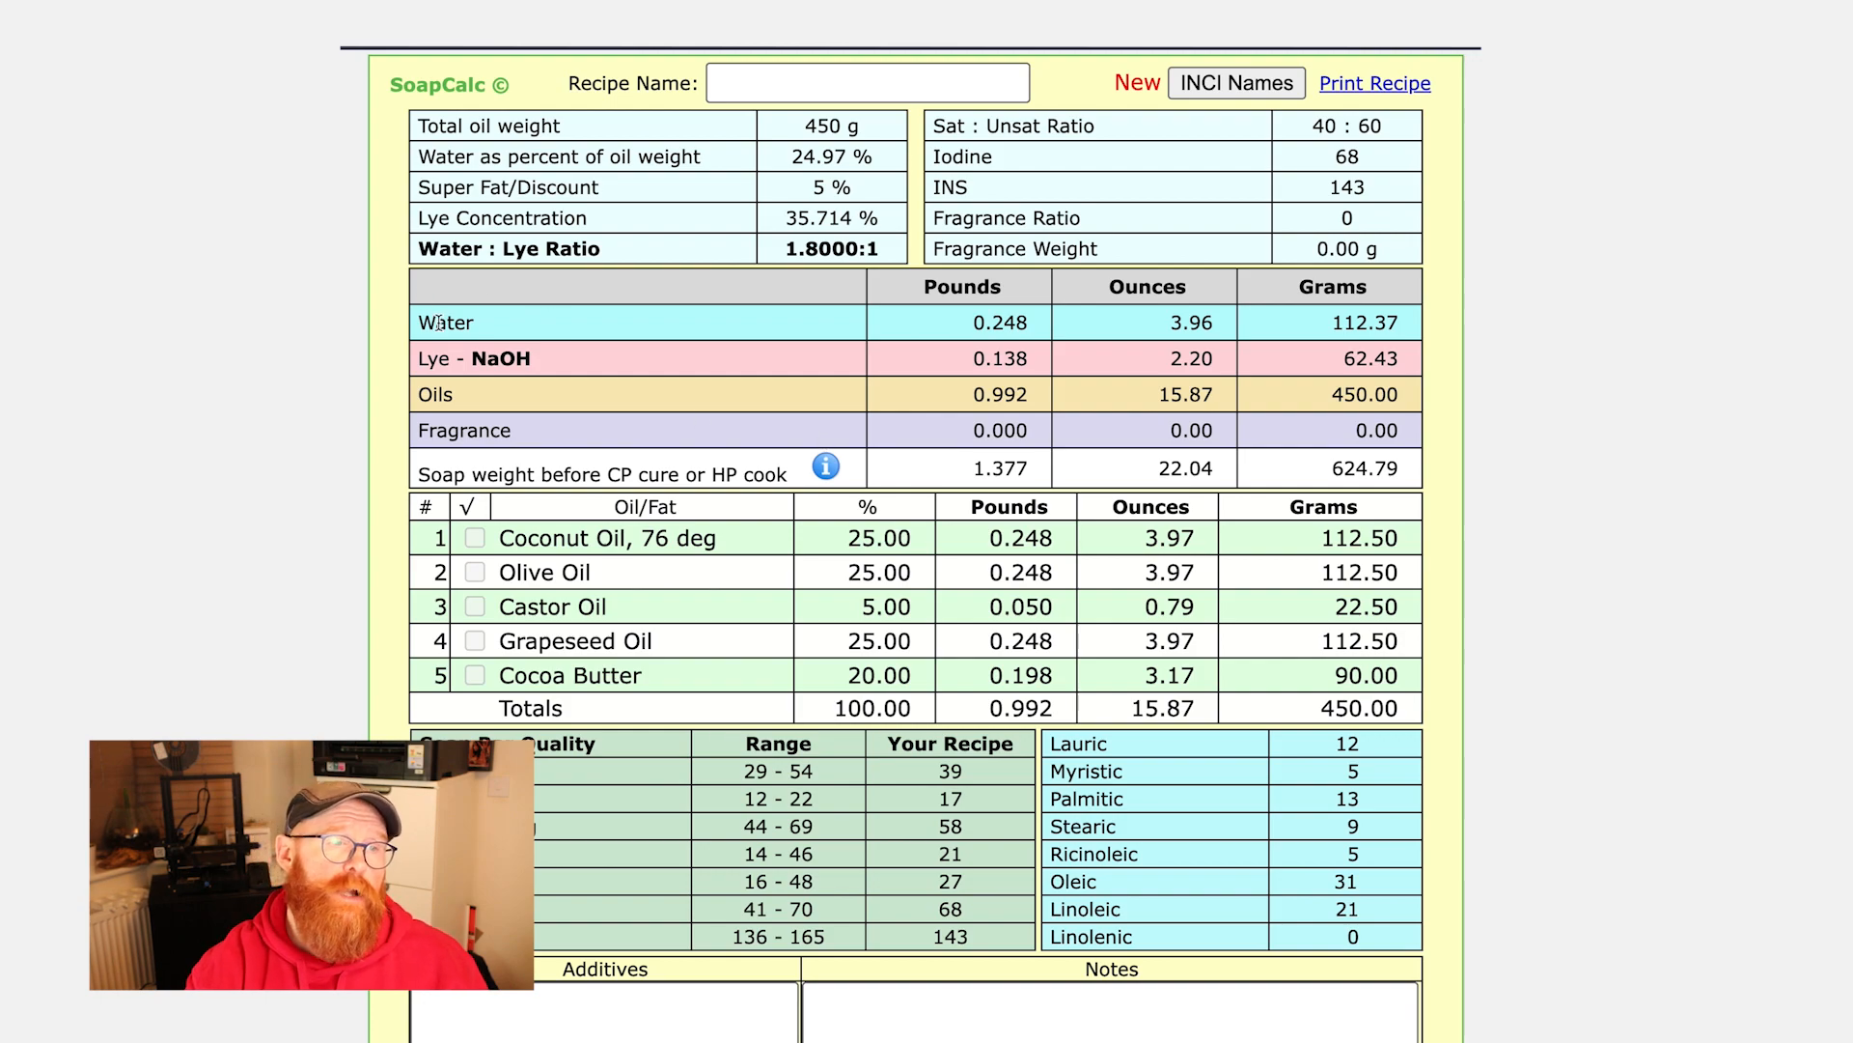
{"action": "left_click_drag", "start_coordinate": [424, 321], "coordinate": [1417, 326]}
{"action": "left_click", "coordinate": [1377, 326]}
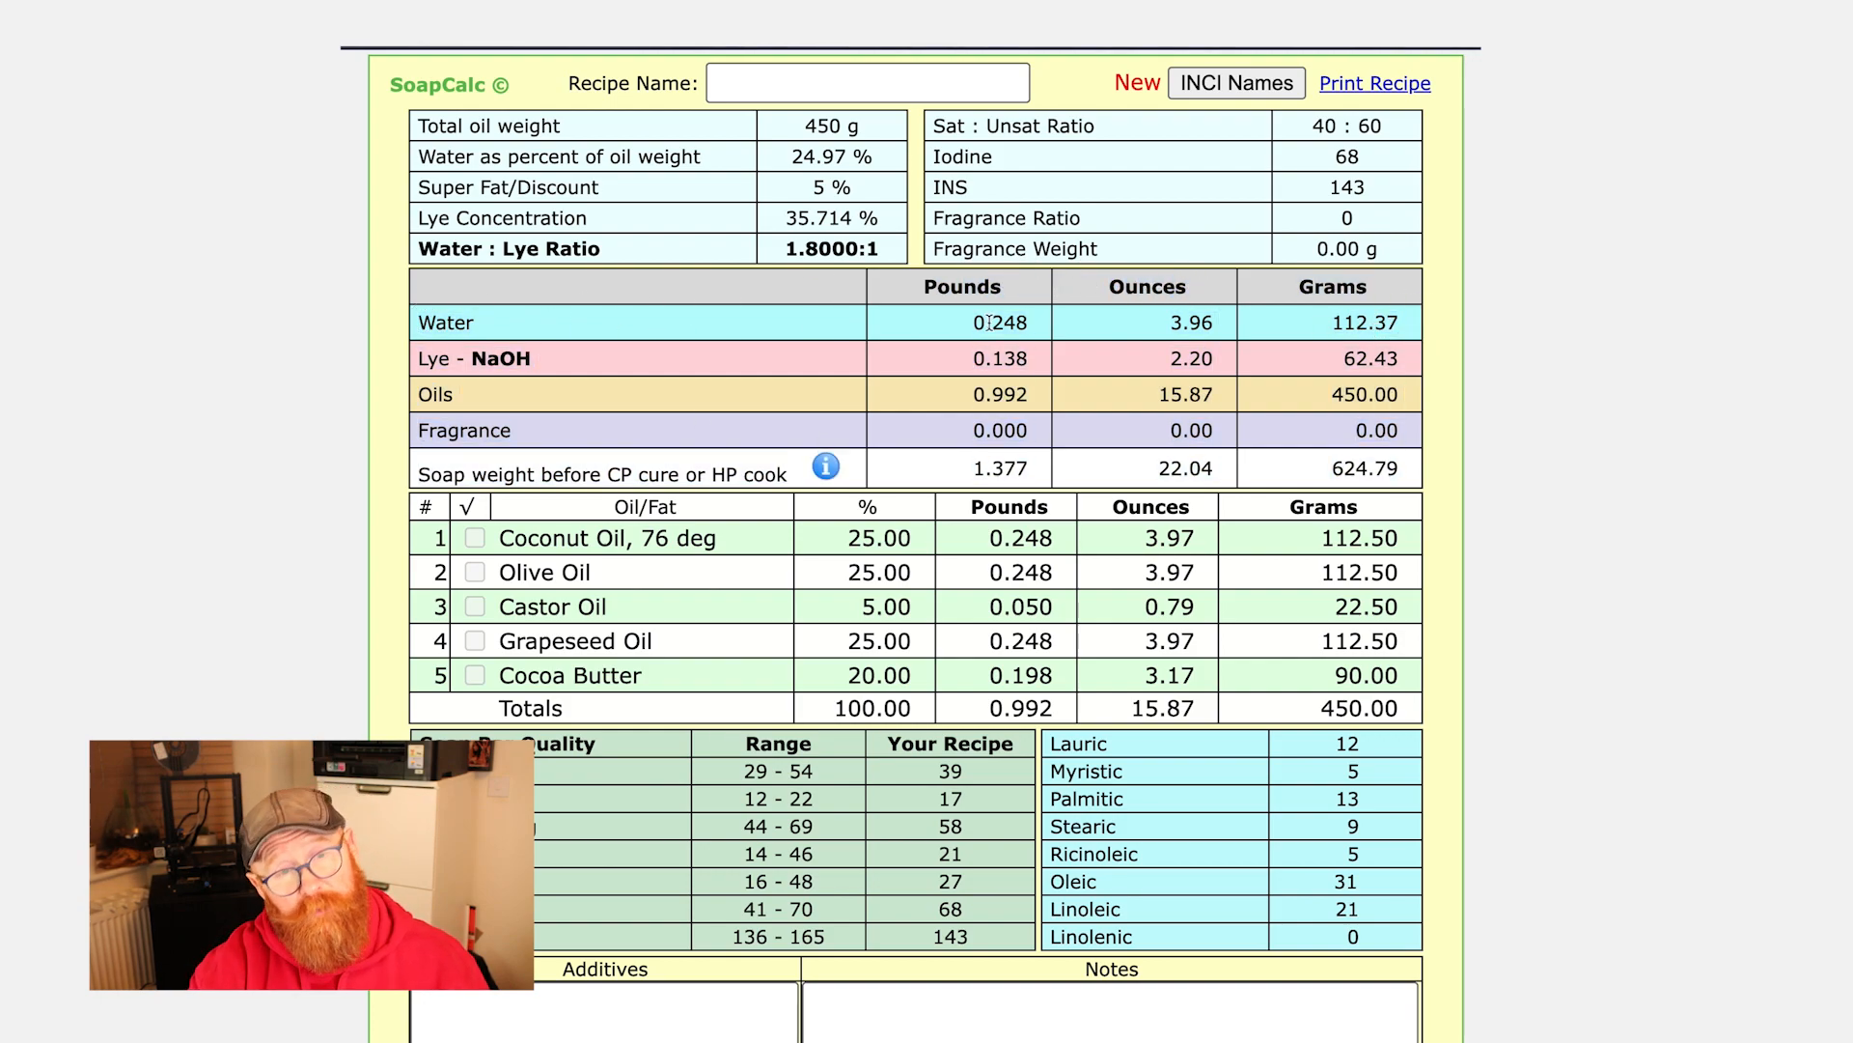
{"action": "double_click", "coordinate": [1359, 320]}
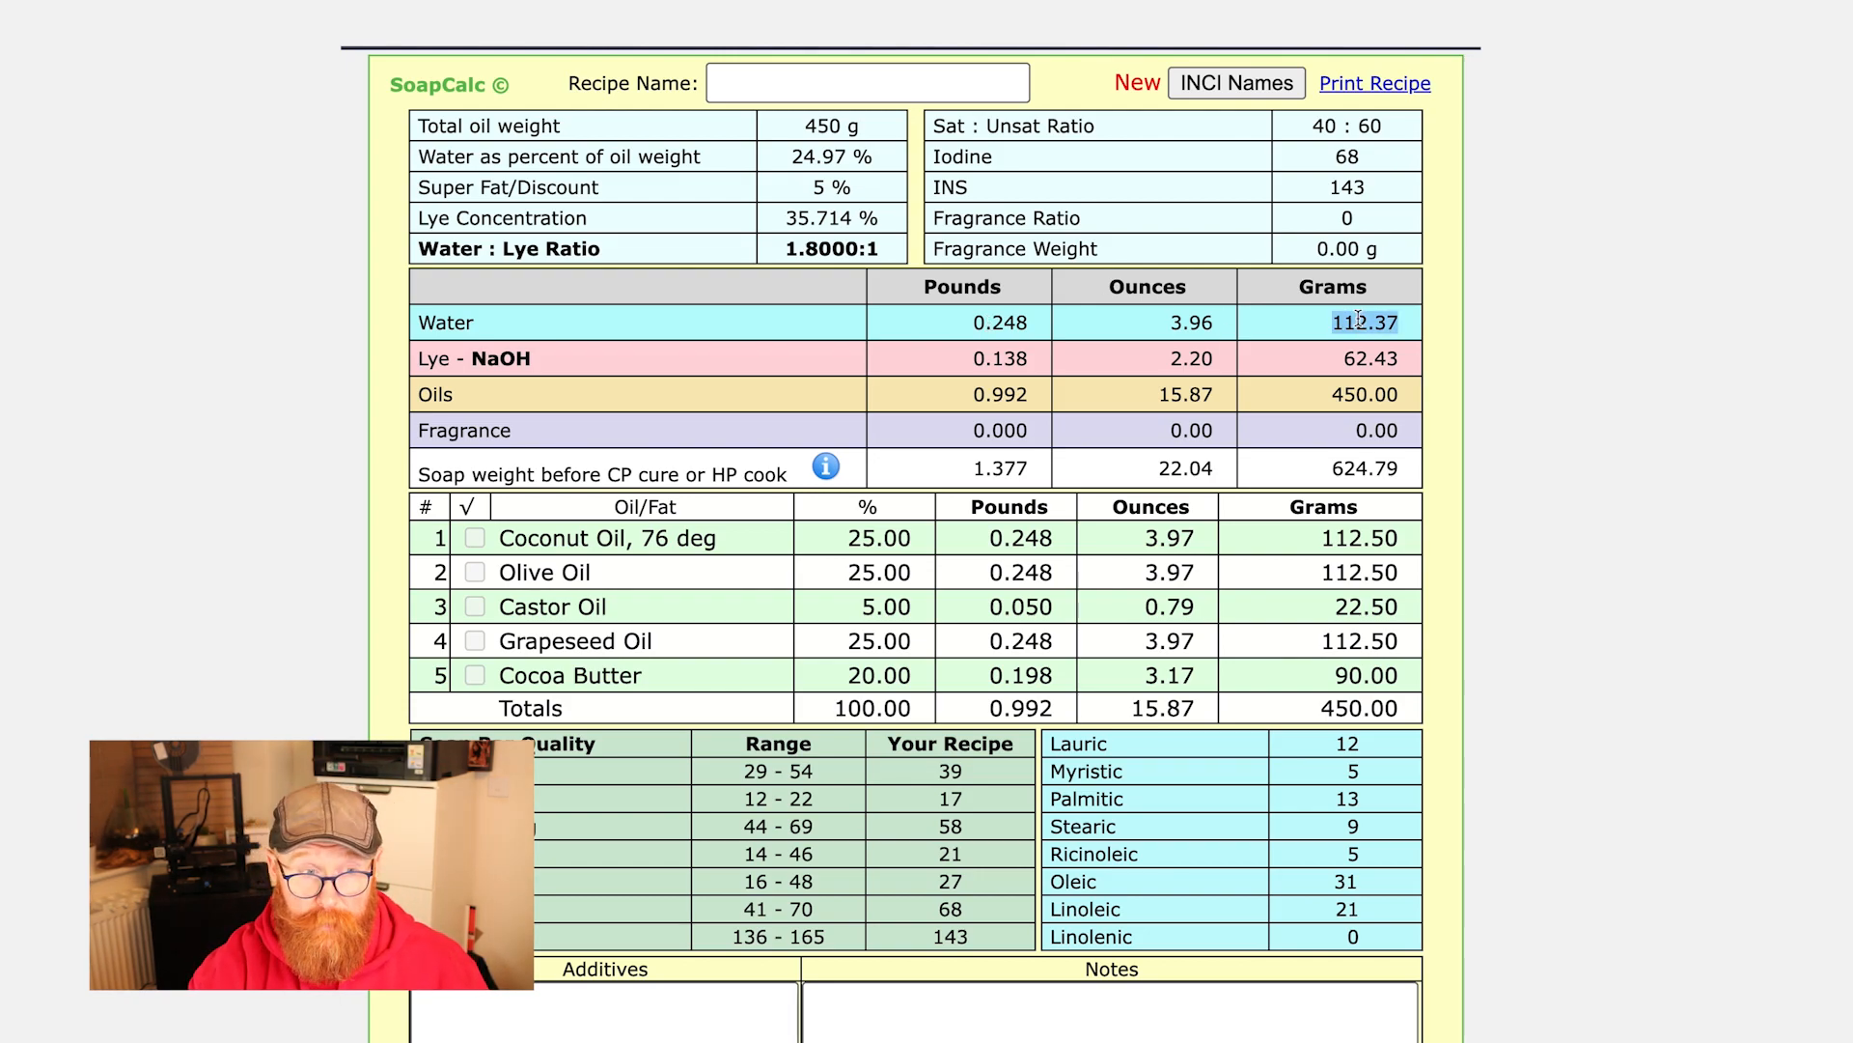
{"action": "double_click", "coordinate": [512, 359]}
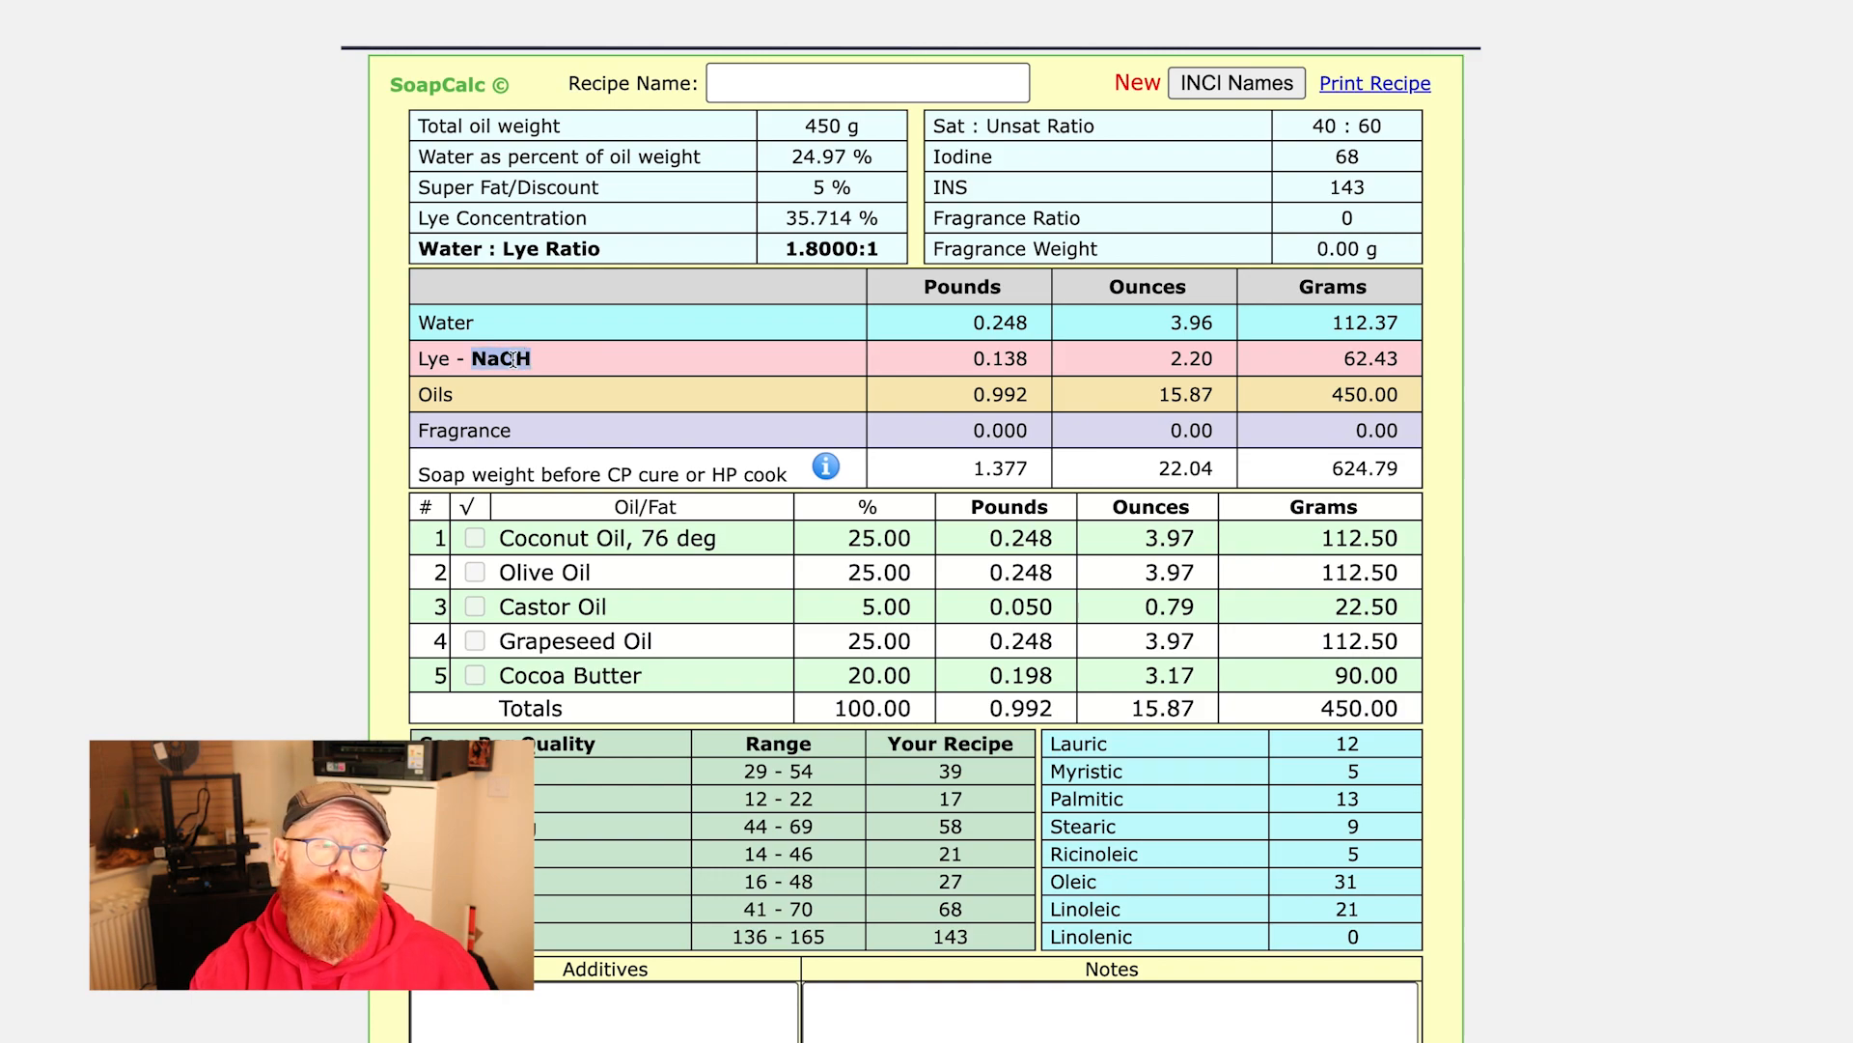
{"action": "left_click_drag", "start_coordinate": [1340, 367], "coordinate": [1402, 360]}
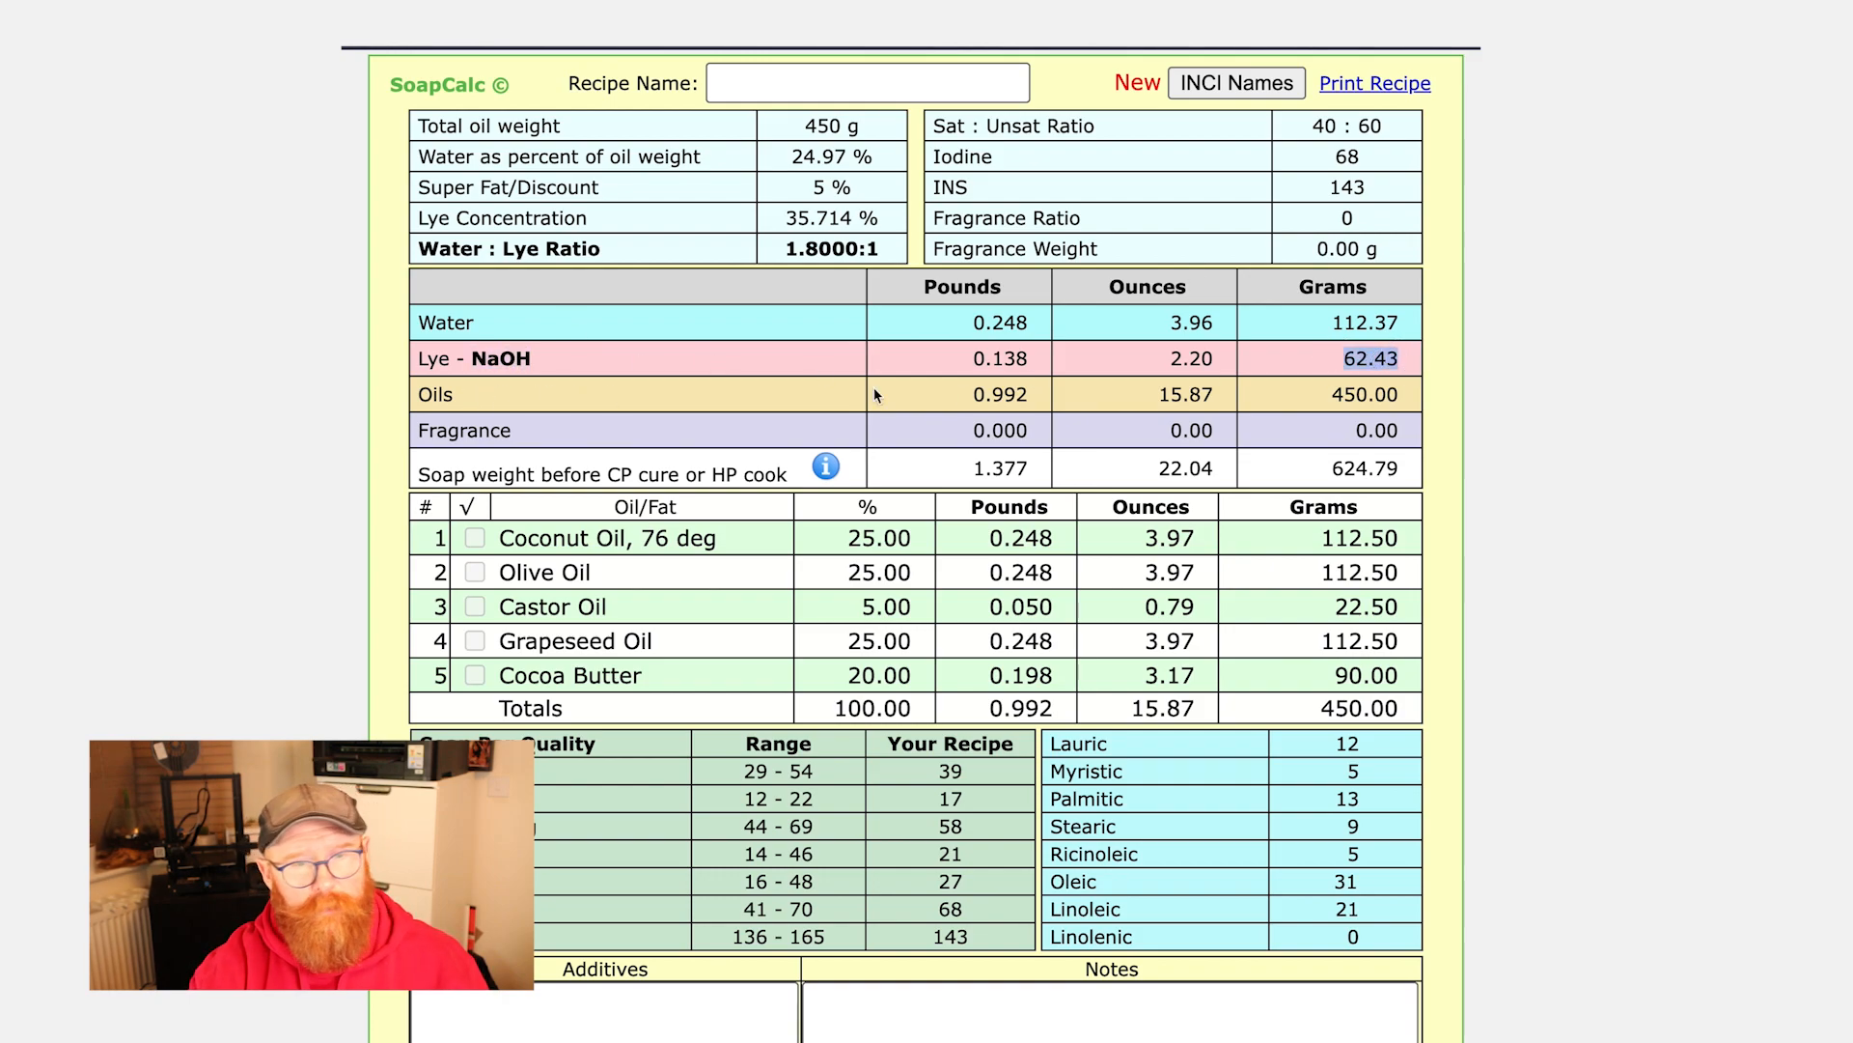
{"action": "left_click_drag", "start_coordinate": [1331, 395], "coordinate": [1431, 401]}
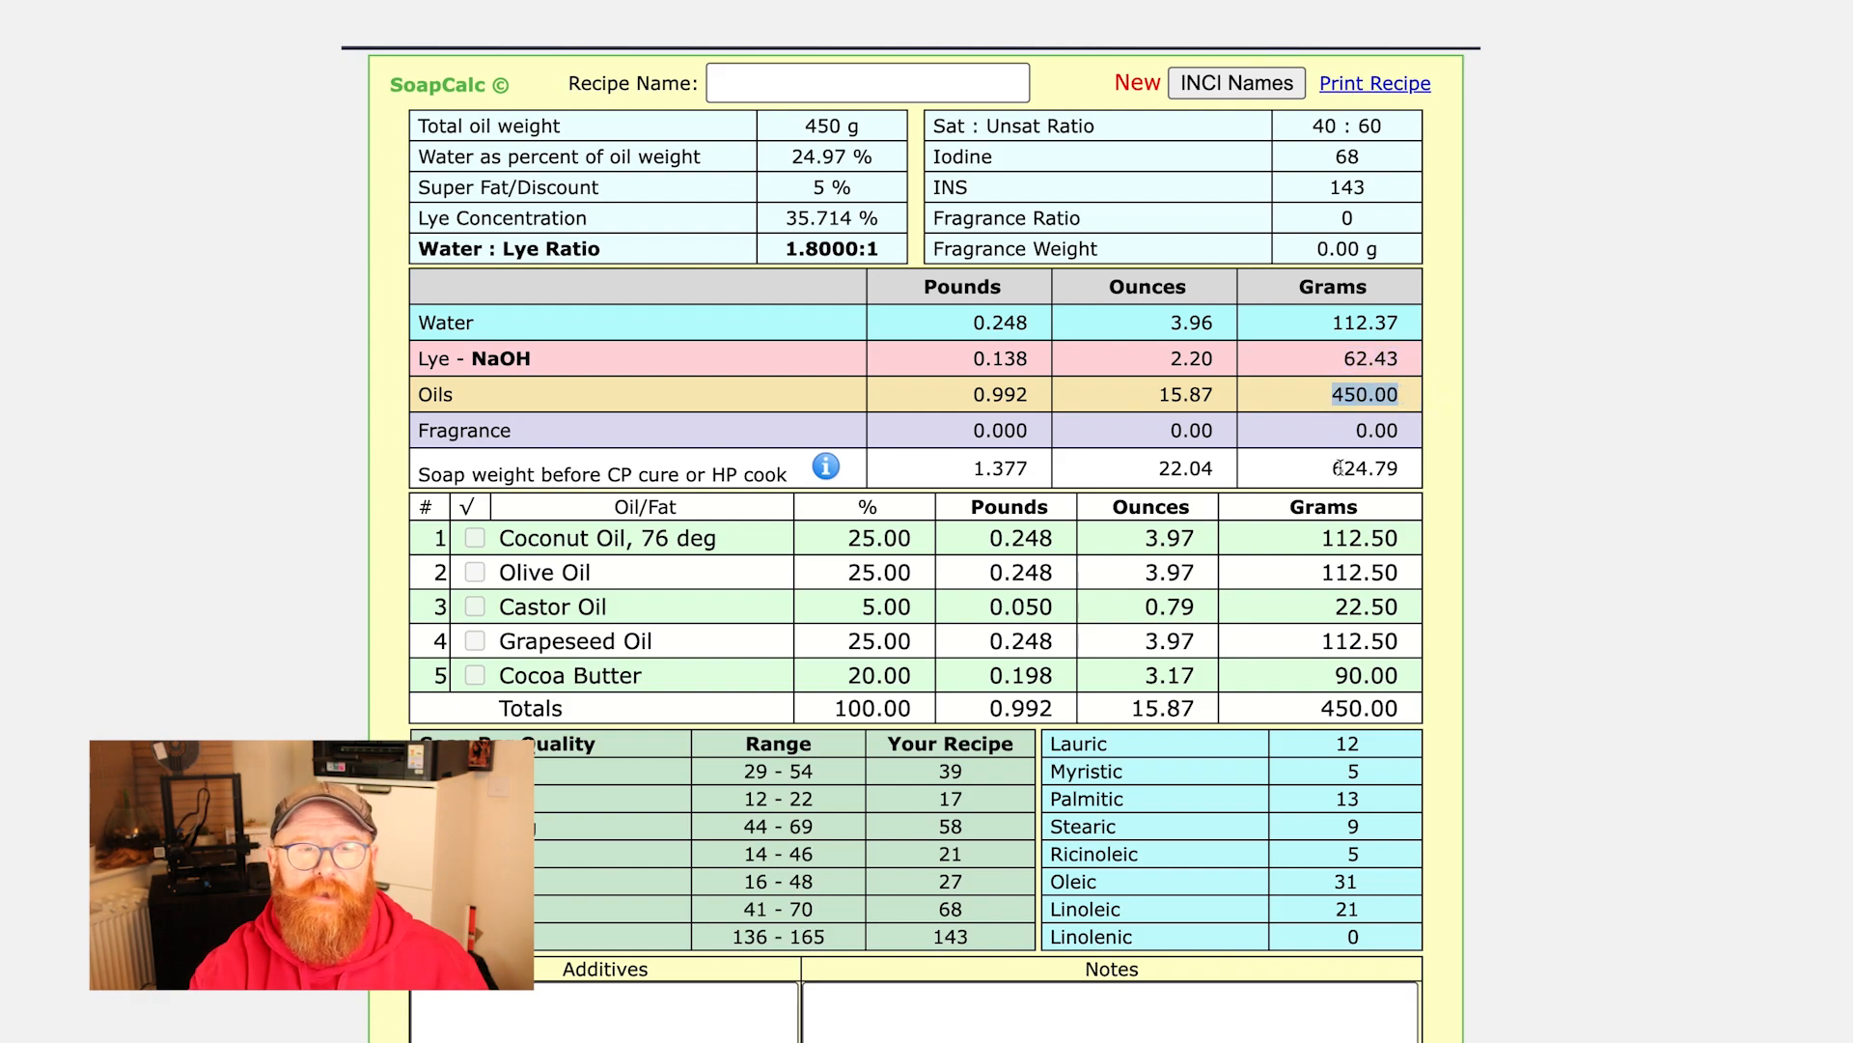
{"action": "left_click_drag", "start_coordinate": [1332, 467], "coordinate": [1402, 469]}
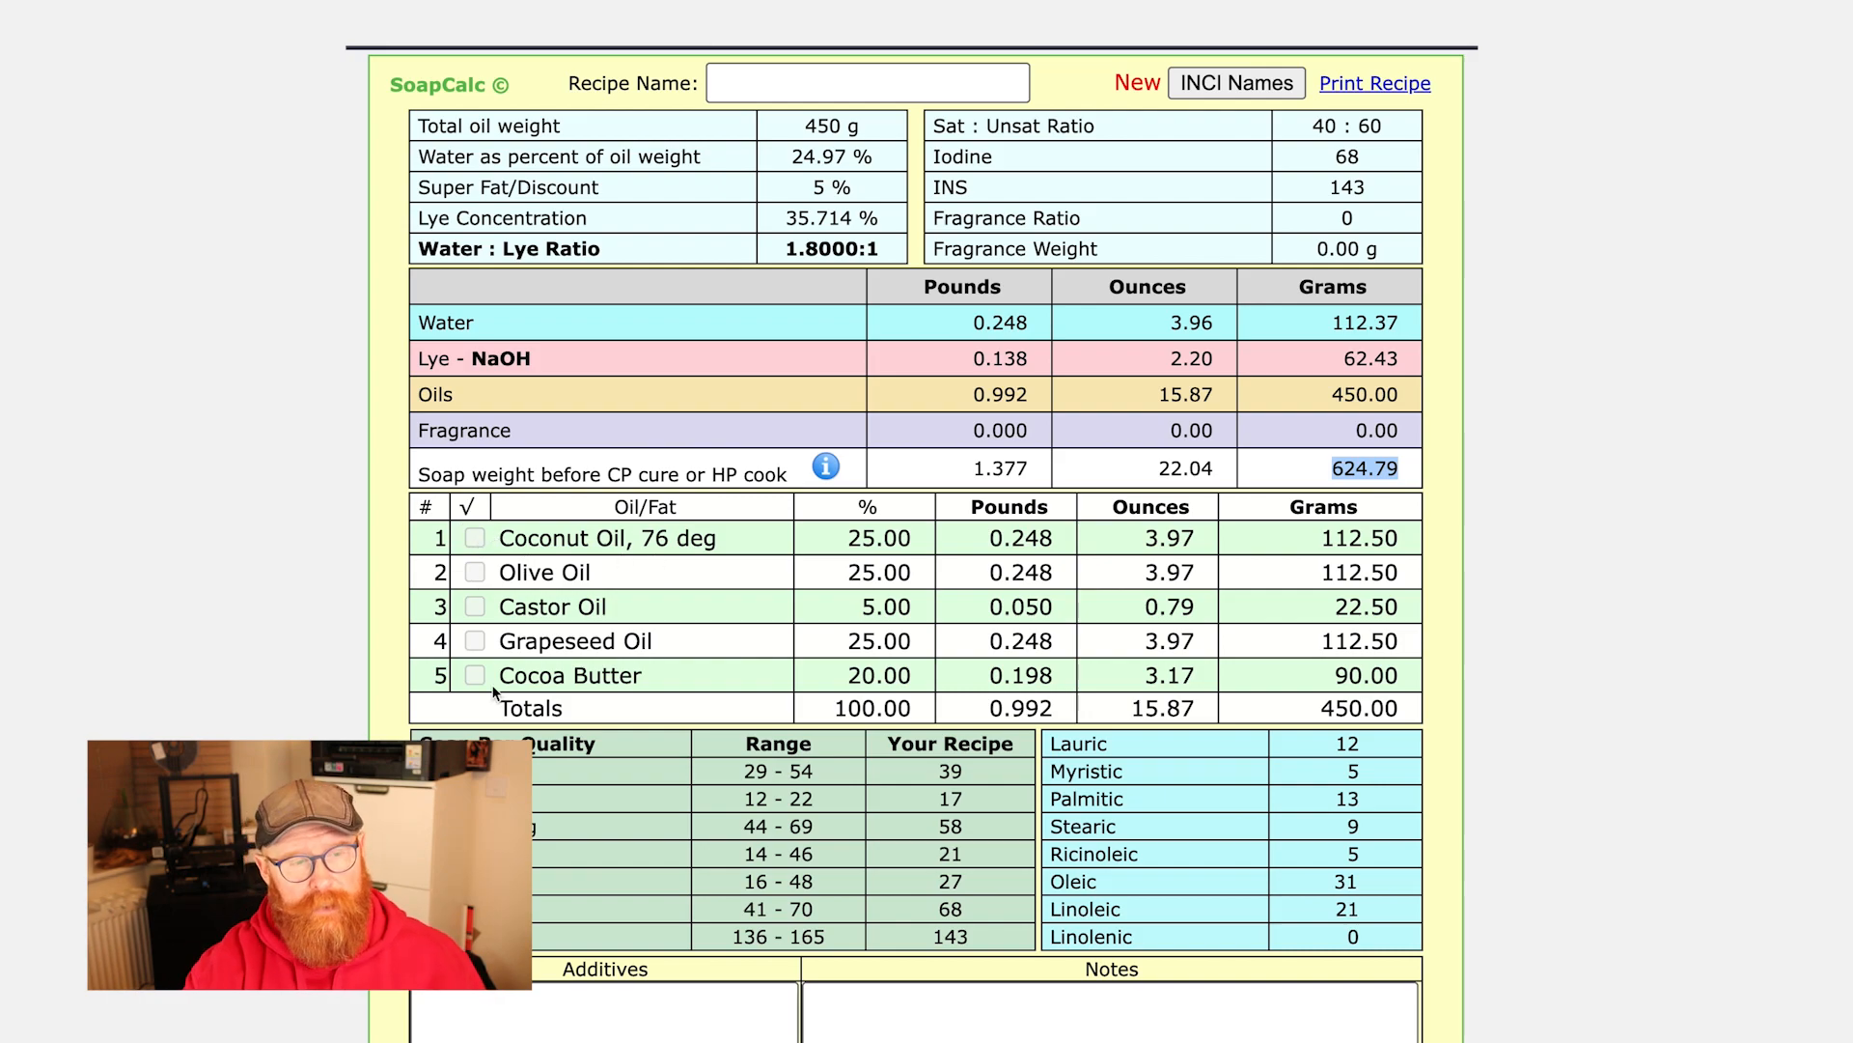
- Check each oil's weight in grams, compare their total with the summary's oils weight, and review the soap bar quality ranges
{"action": "double_click", "coordinate": [1332, 536]}
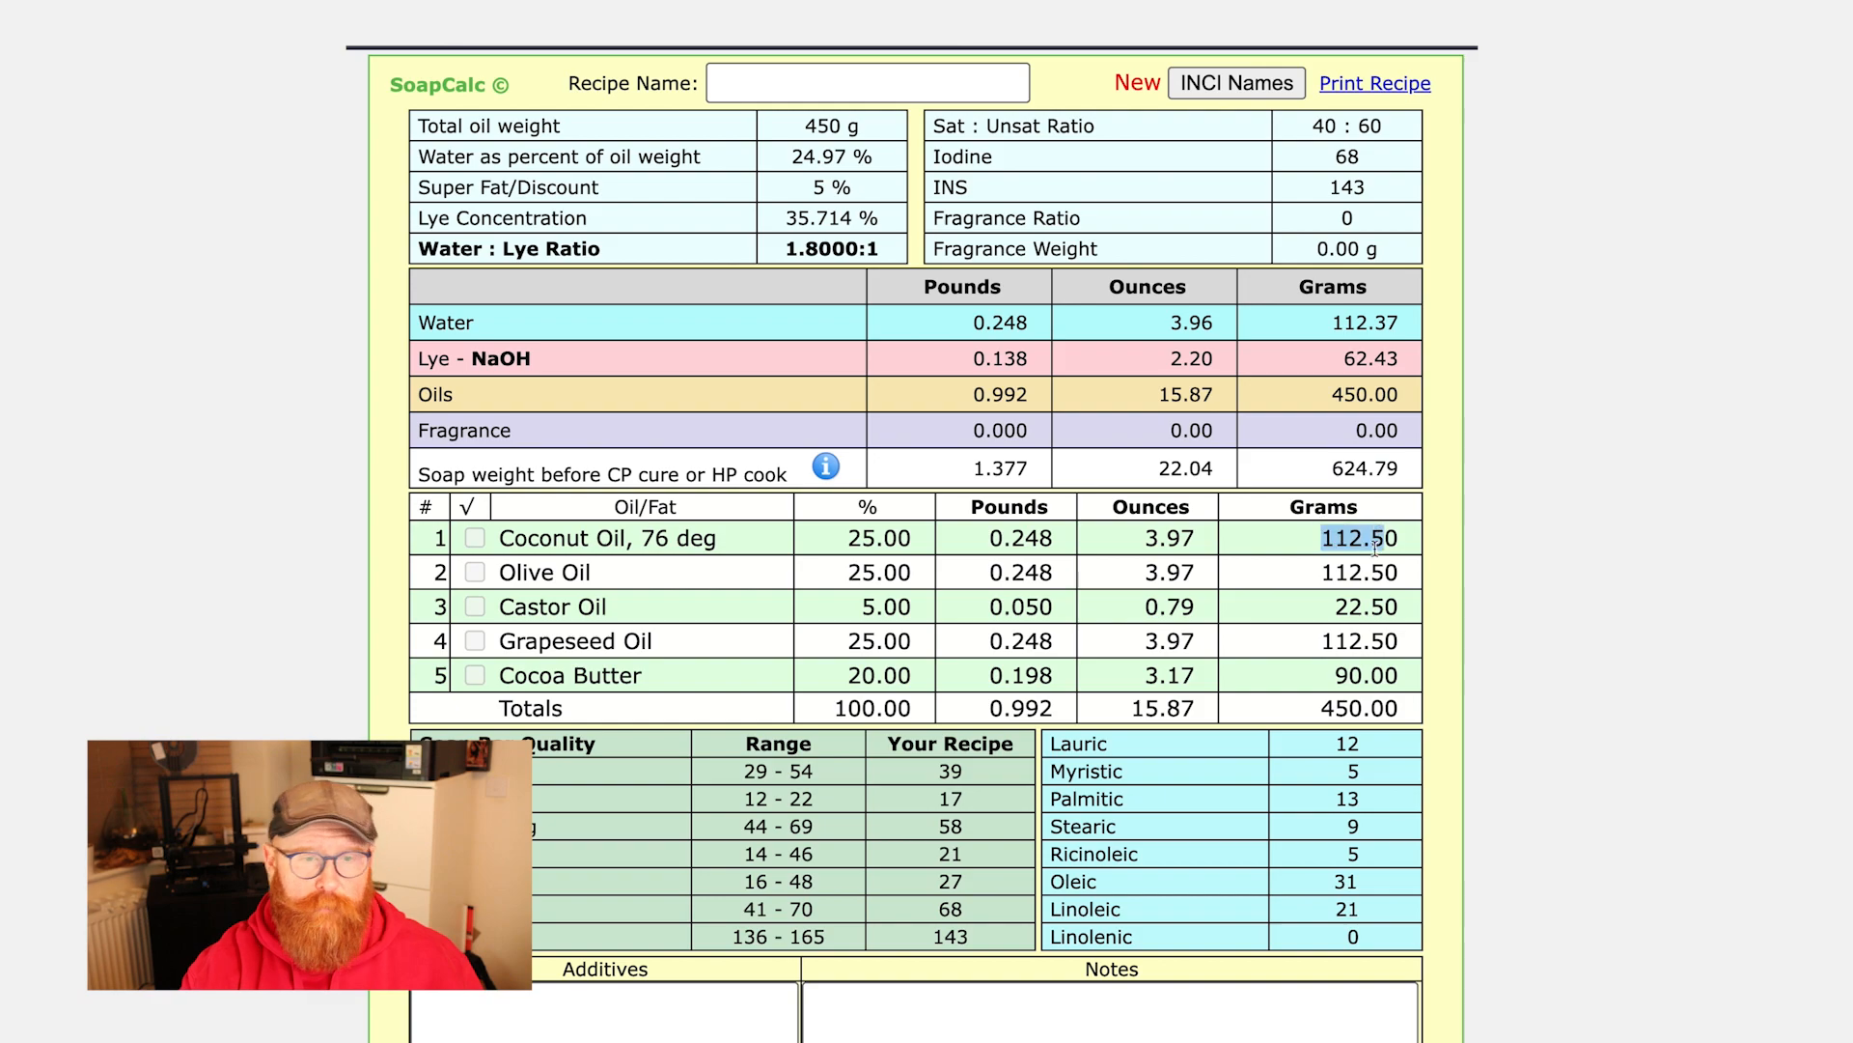
{"action": "left_click", "coordinate": [1323, 577]}
{"action": "double_click", "coordinate": [1322, 576]}
{"action": "double_click", "coordinate": [1366, 607]}
{"action": "double_click", "coordinate": [1423, 649]}
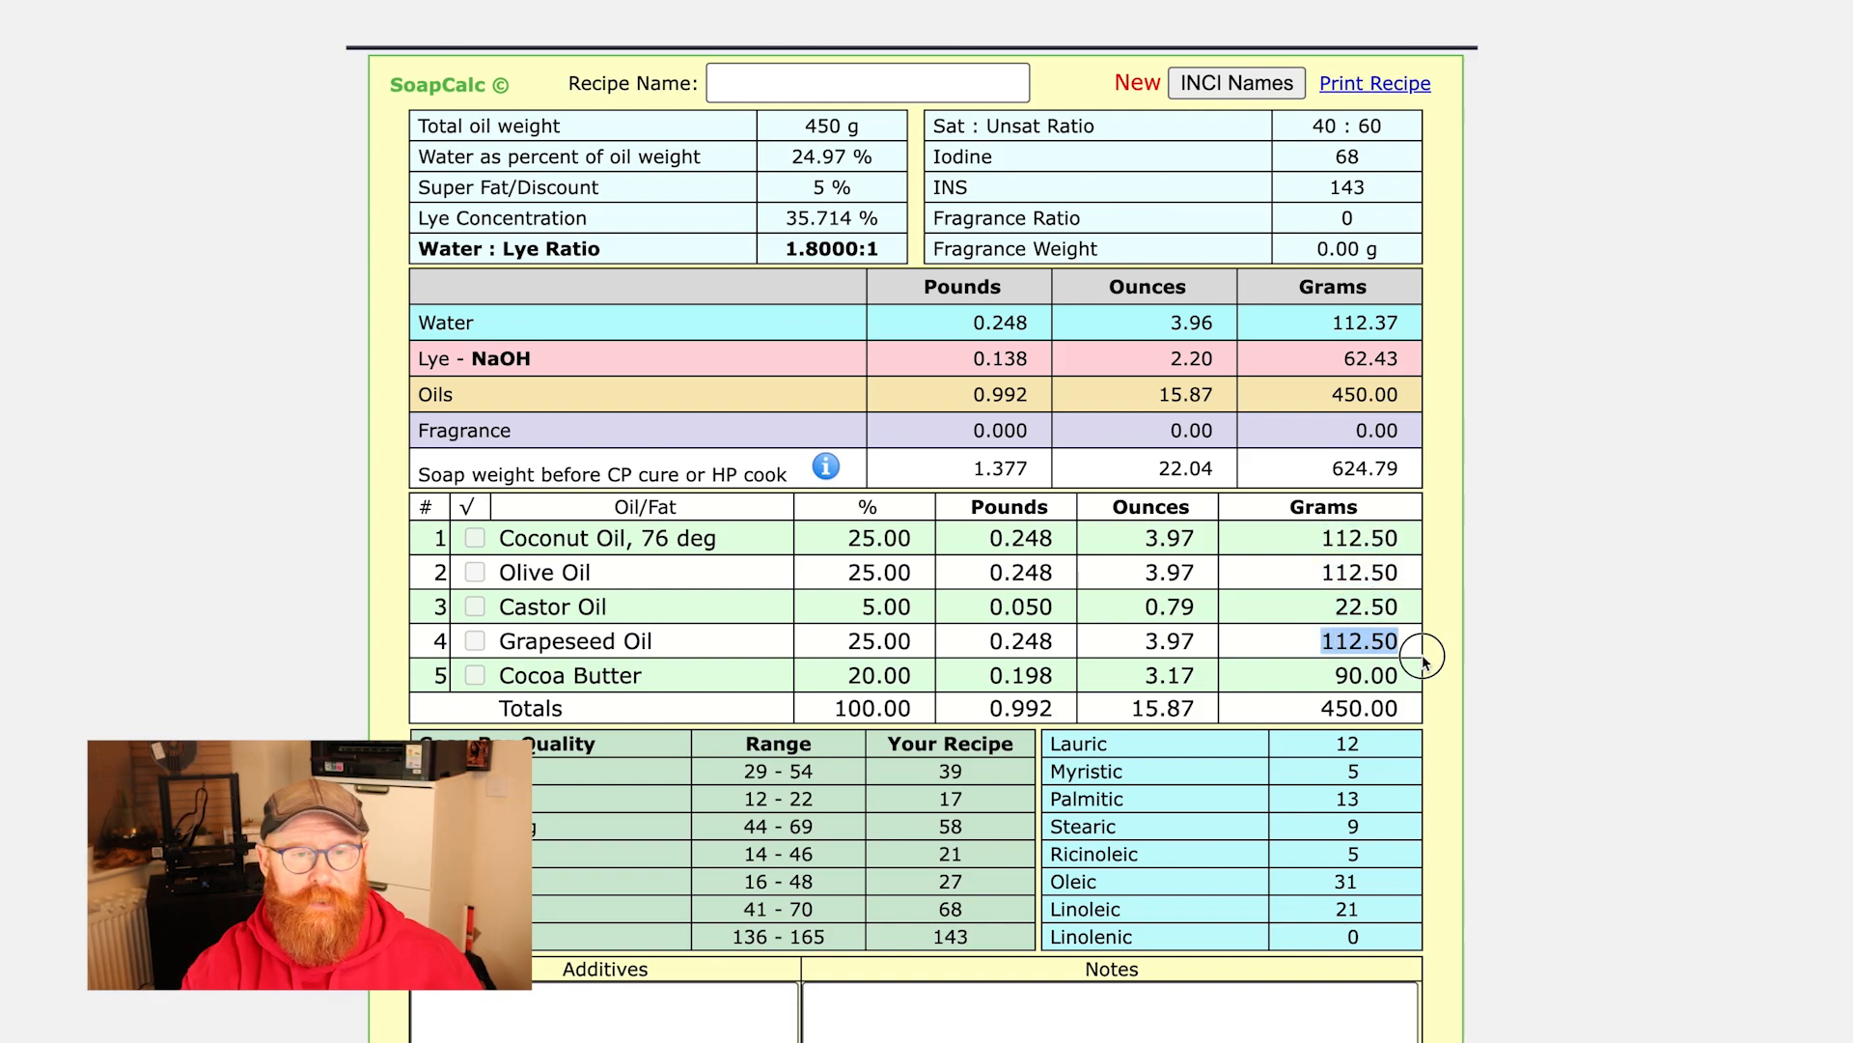
{"action": "left_click_drag", "start_coordinate": [1423, 649], "coordinate": [1405, 709]}
{"action": "left_click", "coordinate": [1344, 674]}
{"action": "double_click", "coordinate": [1340, 679]}
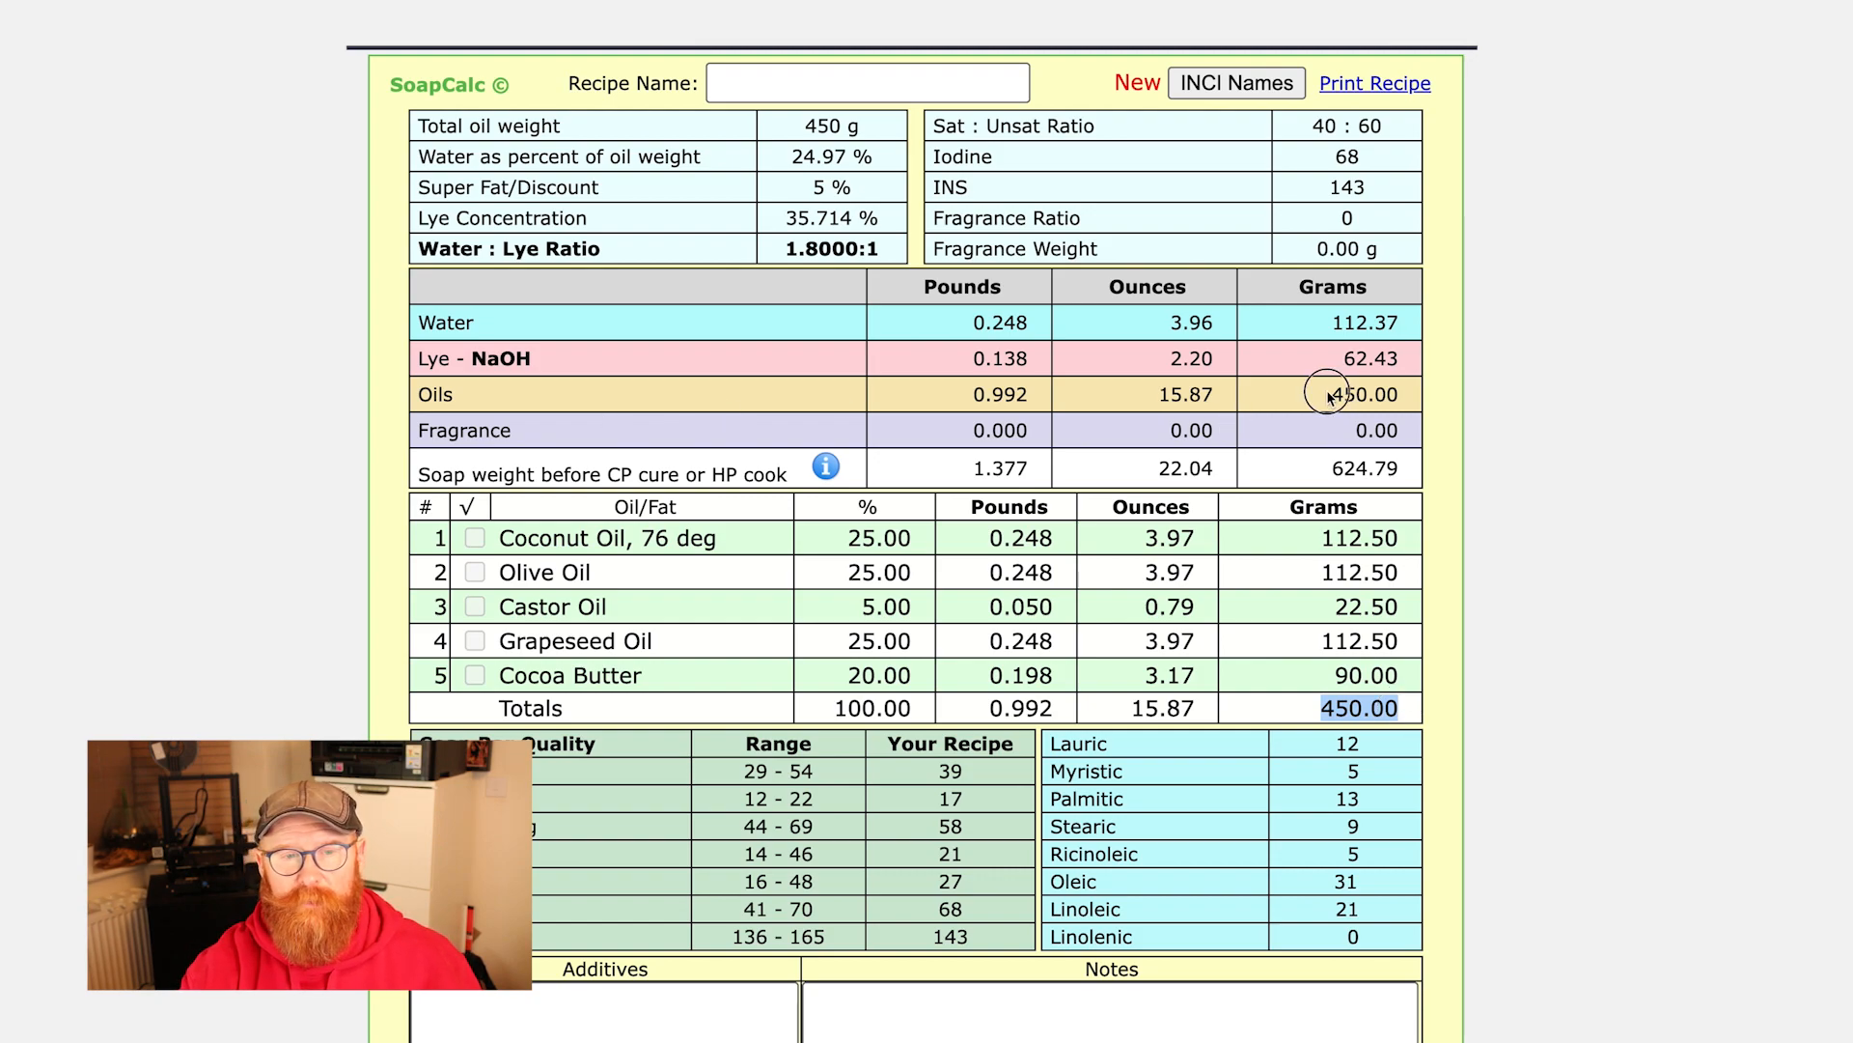
{"action": "left_click_drag", "start_coordinate": [1321, 397], "coordinate": [1411, 396]}
{"action": "left_click_drag", "start_coordinate": [1315, 710], "coordinate": [1432, 716]}
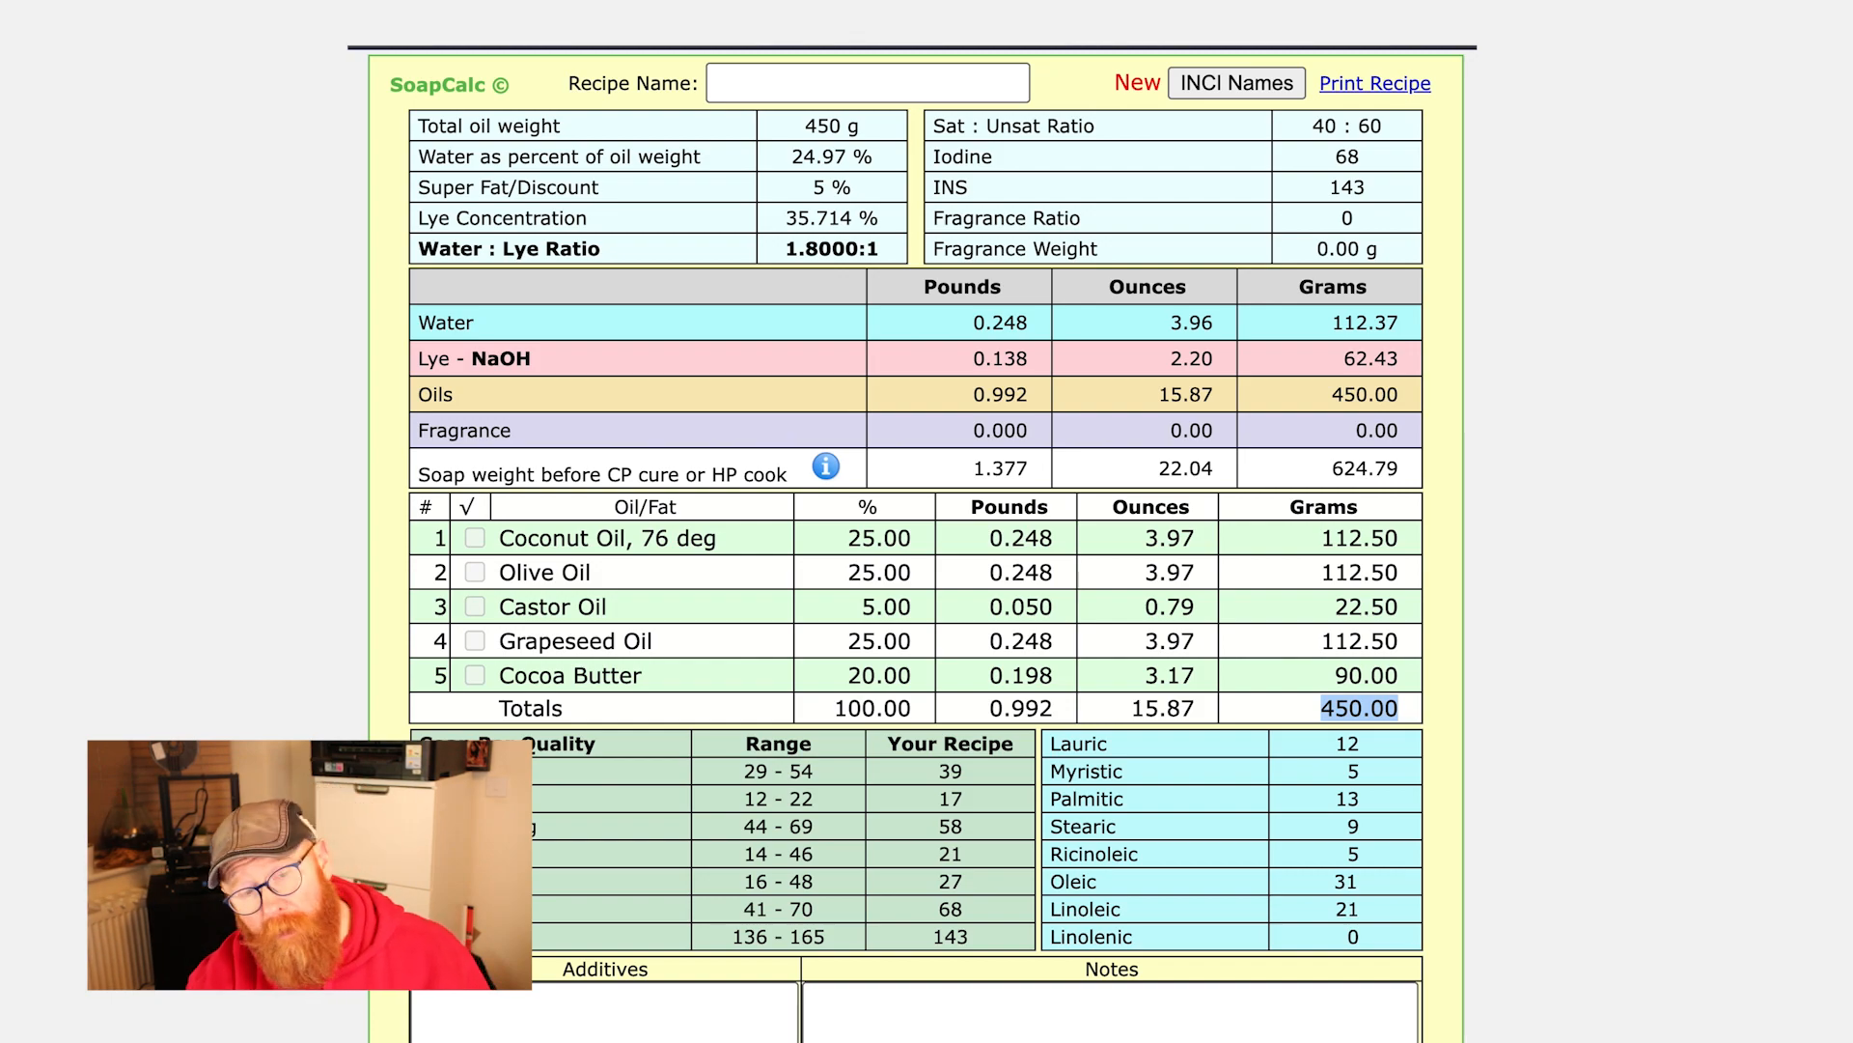
{"action": "left_click", "coordinate": [1359, 708]}
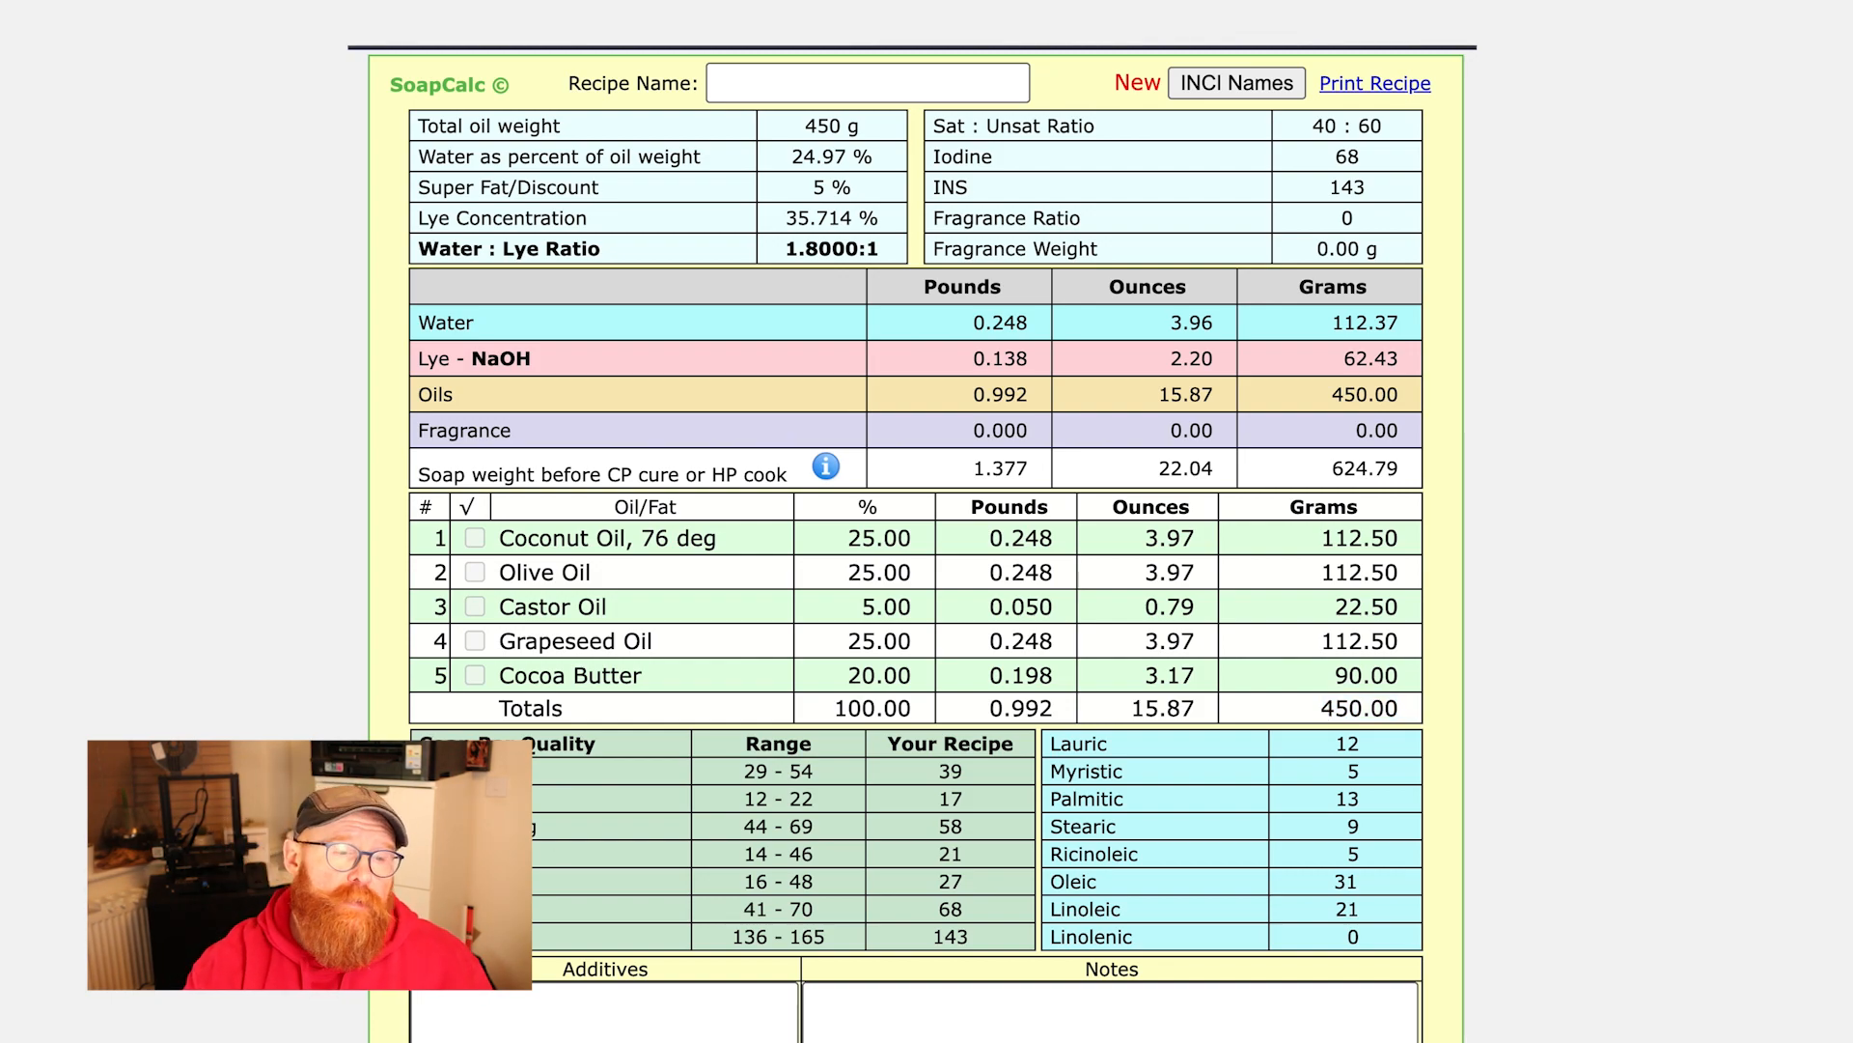
{"action": "left_click_drag", "start_coordinate": [618, 772], "coordinate": [641, 907]}
{"action": "left_click", "coordinate": [659, 866]}
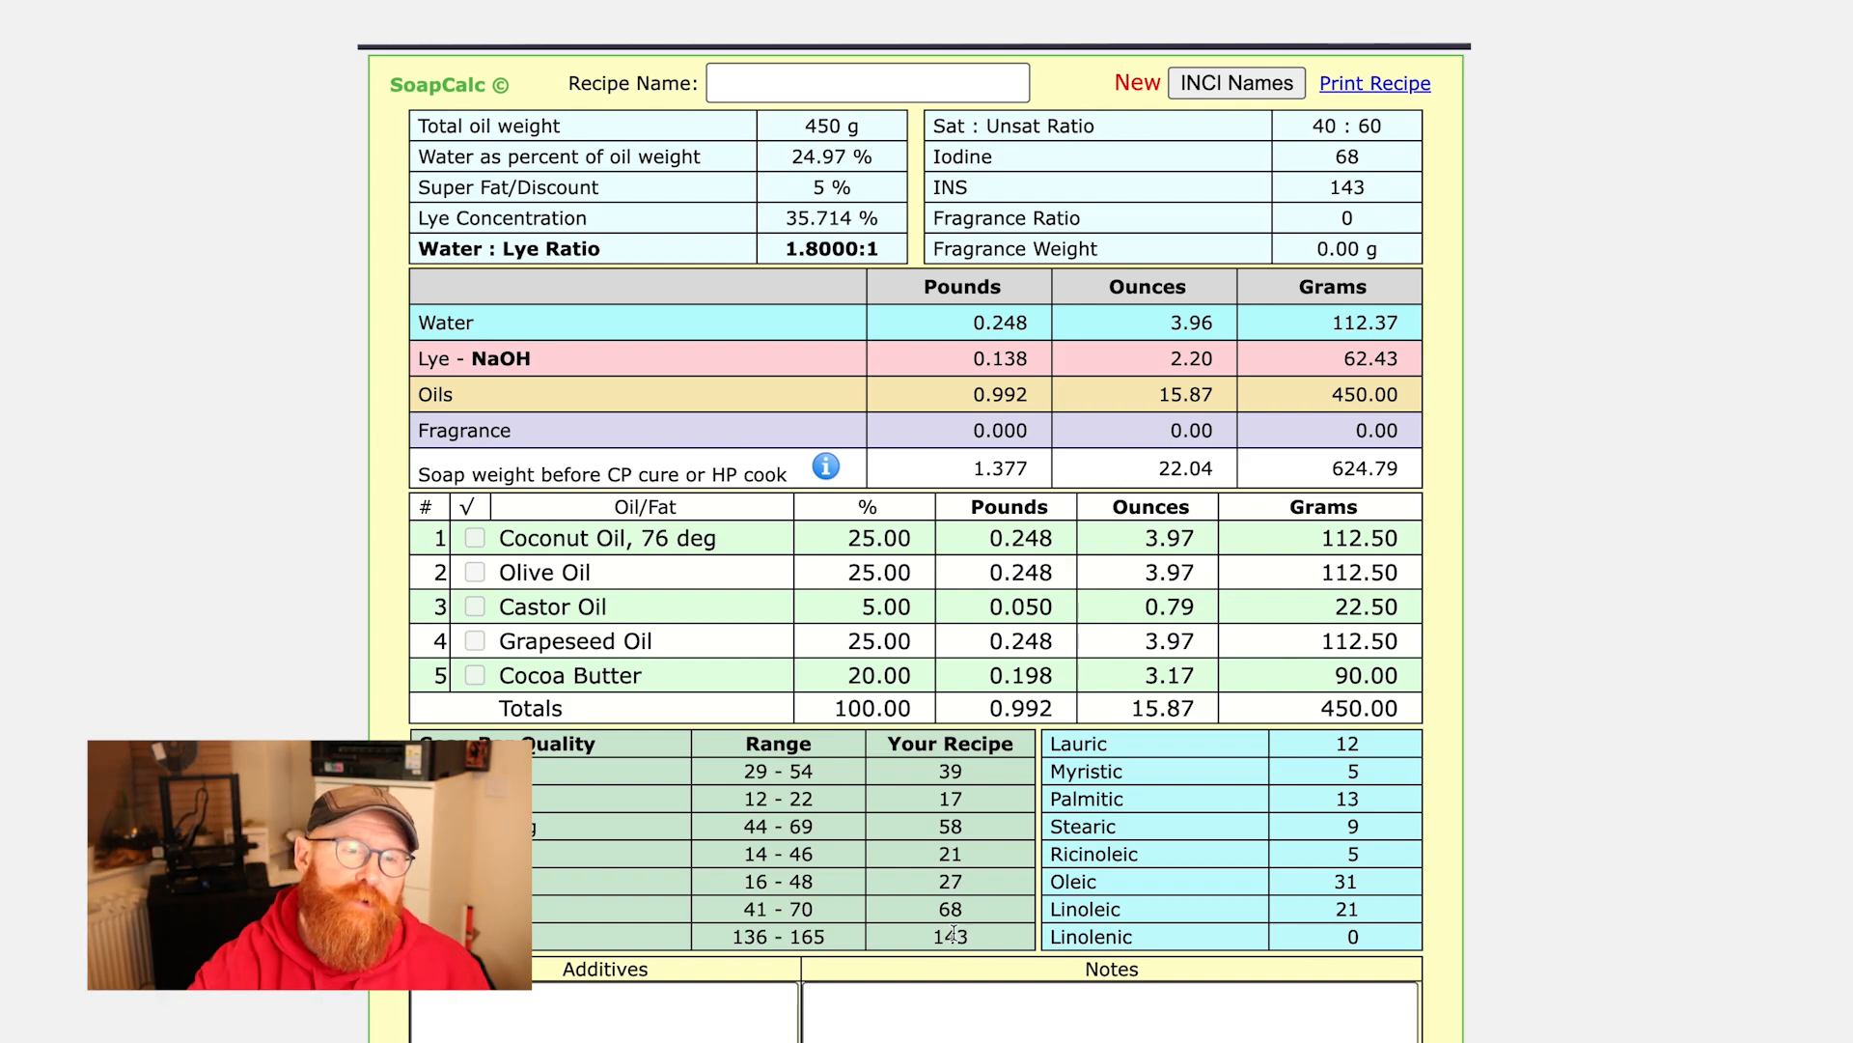
- Name the recipe "Soap Recipe" and record "Kaolin Clay - 15g" as an additive
{"action": "left_click", "coordinate": [734, 87]}
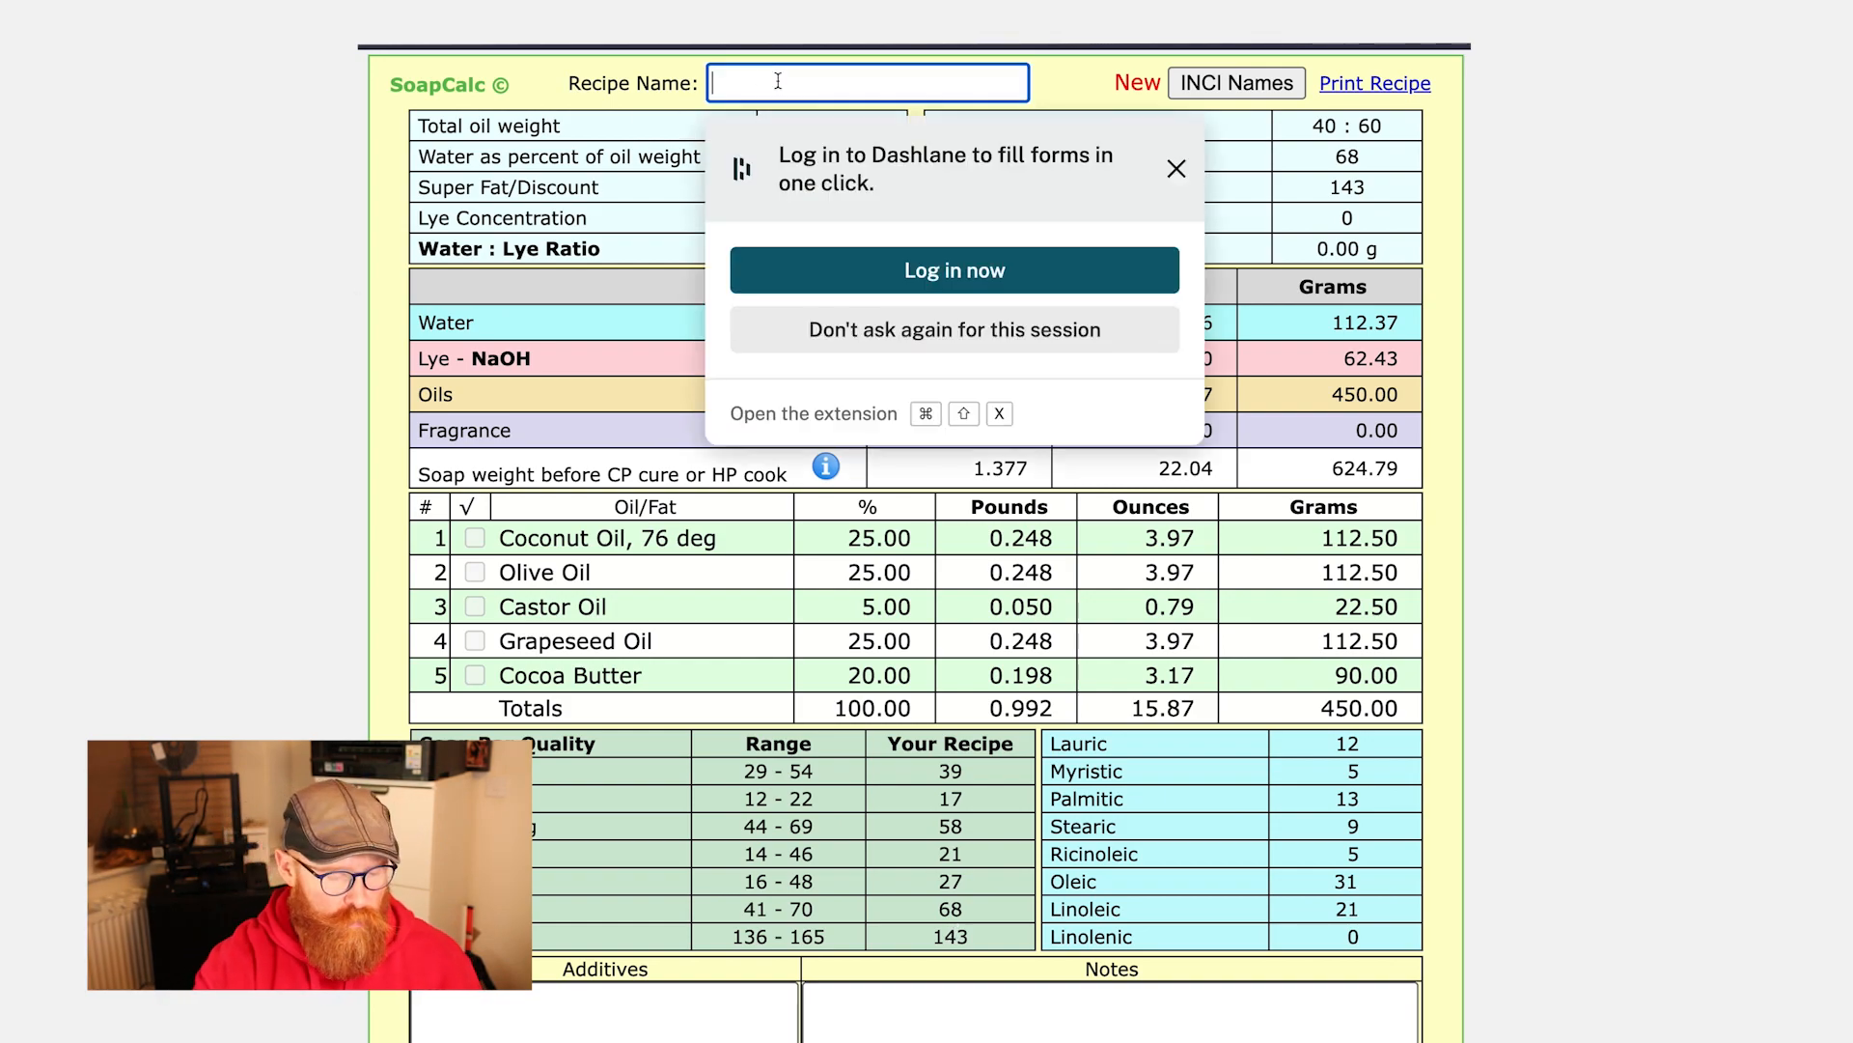
{"action": "type", "text": "Soap Recipe"}
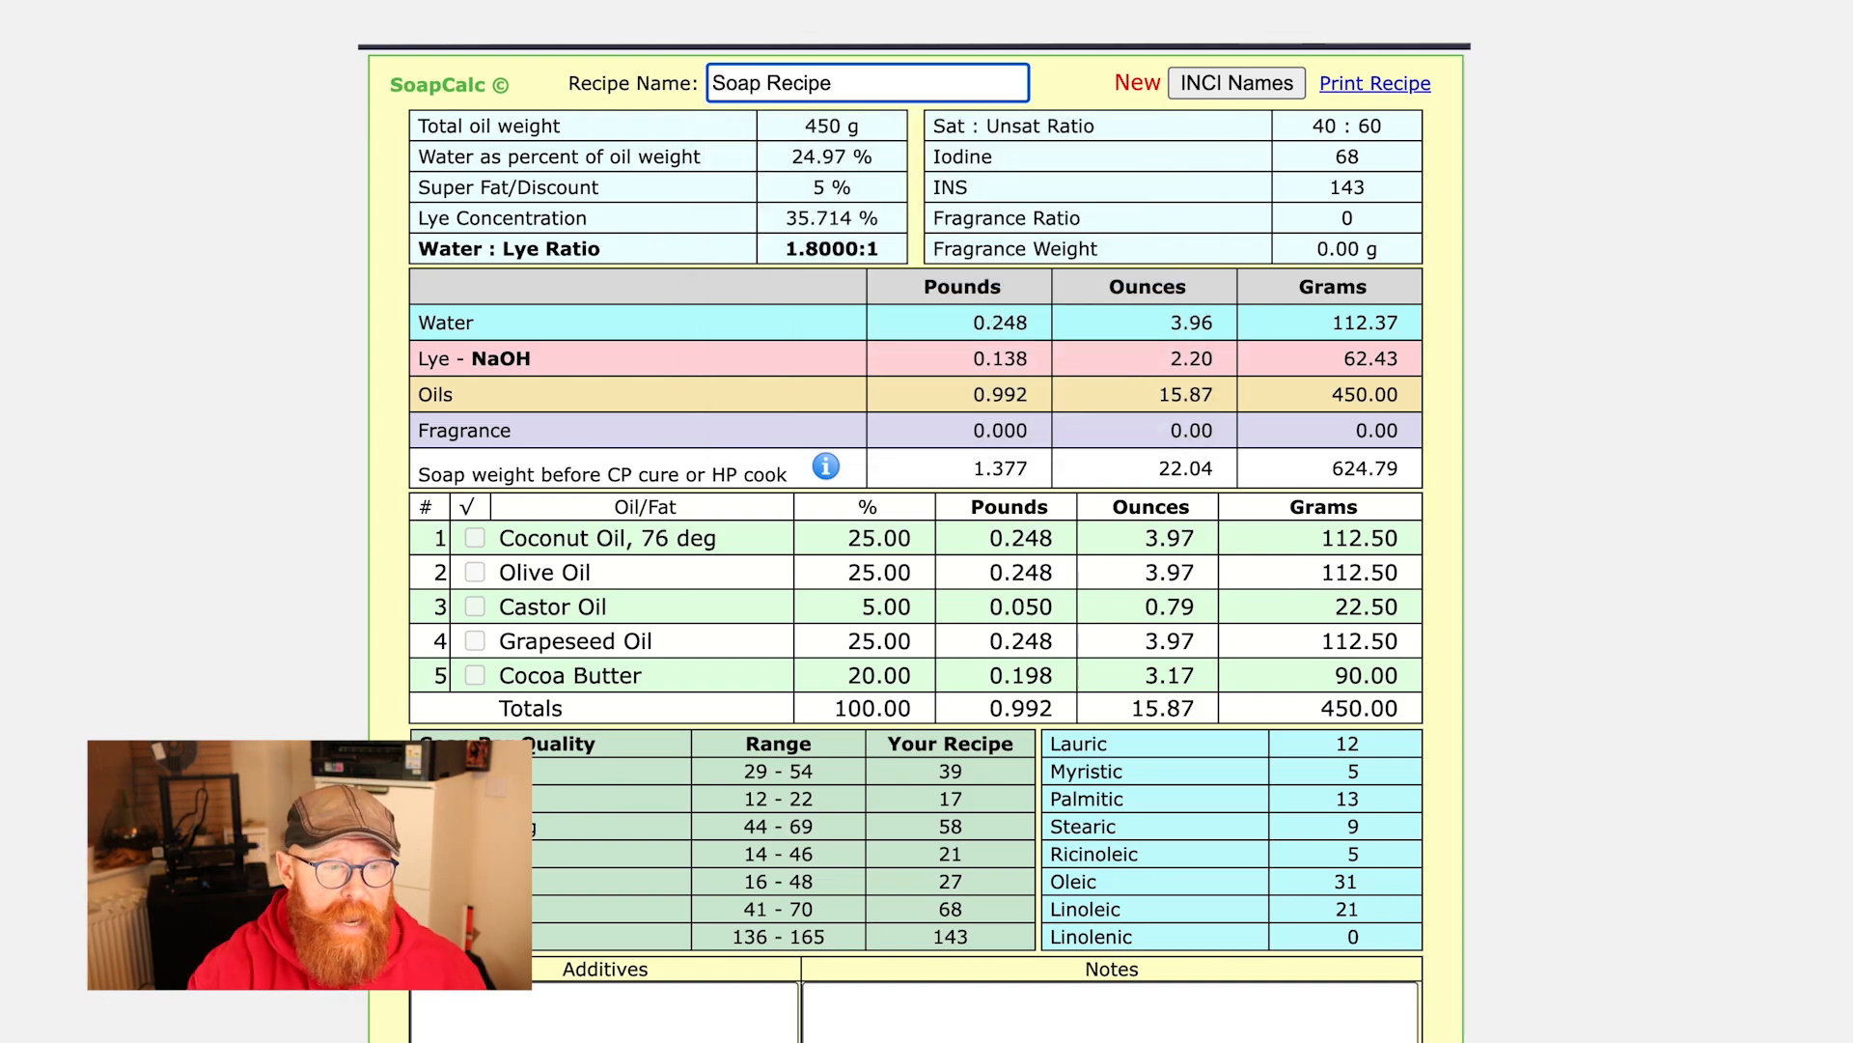
{"action": "left_click", "coordinate": [579, 1020]}
{"action": "scroll", "coordinate": [917, 521], "scroll_direction": "down", "scroll_amount": 1}
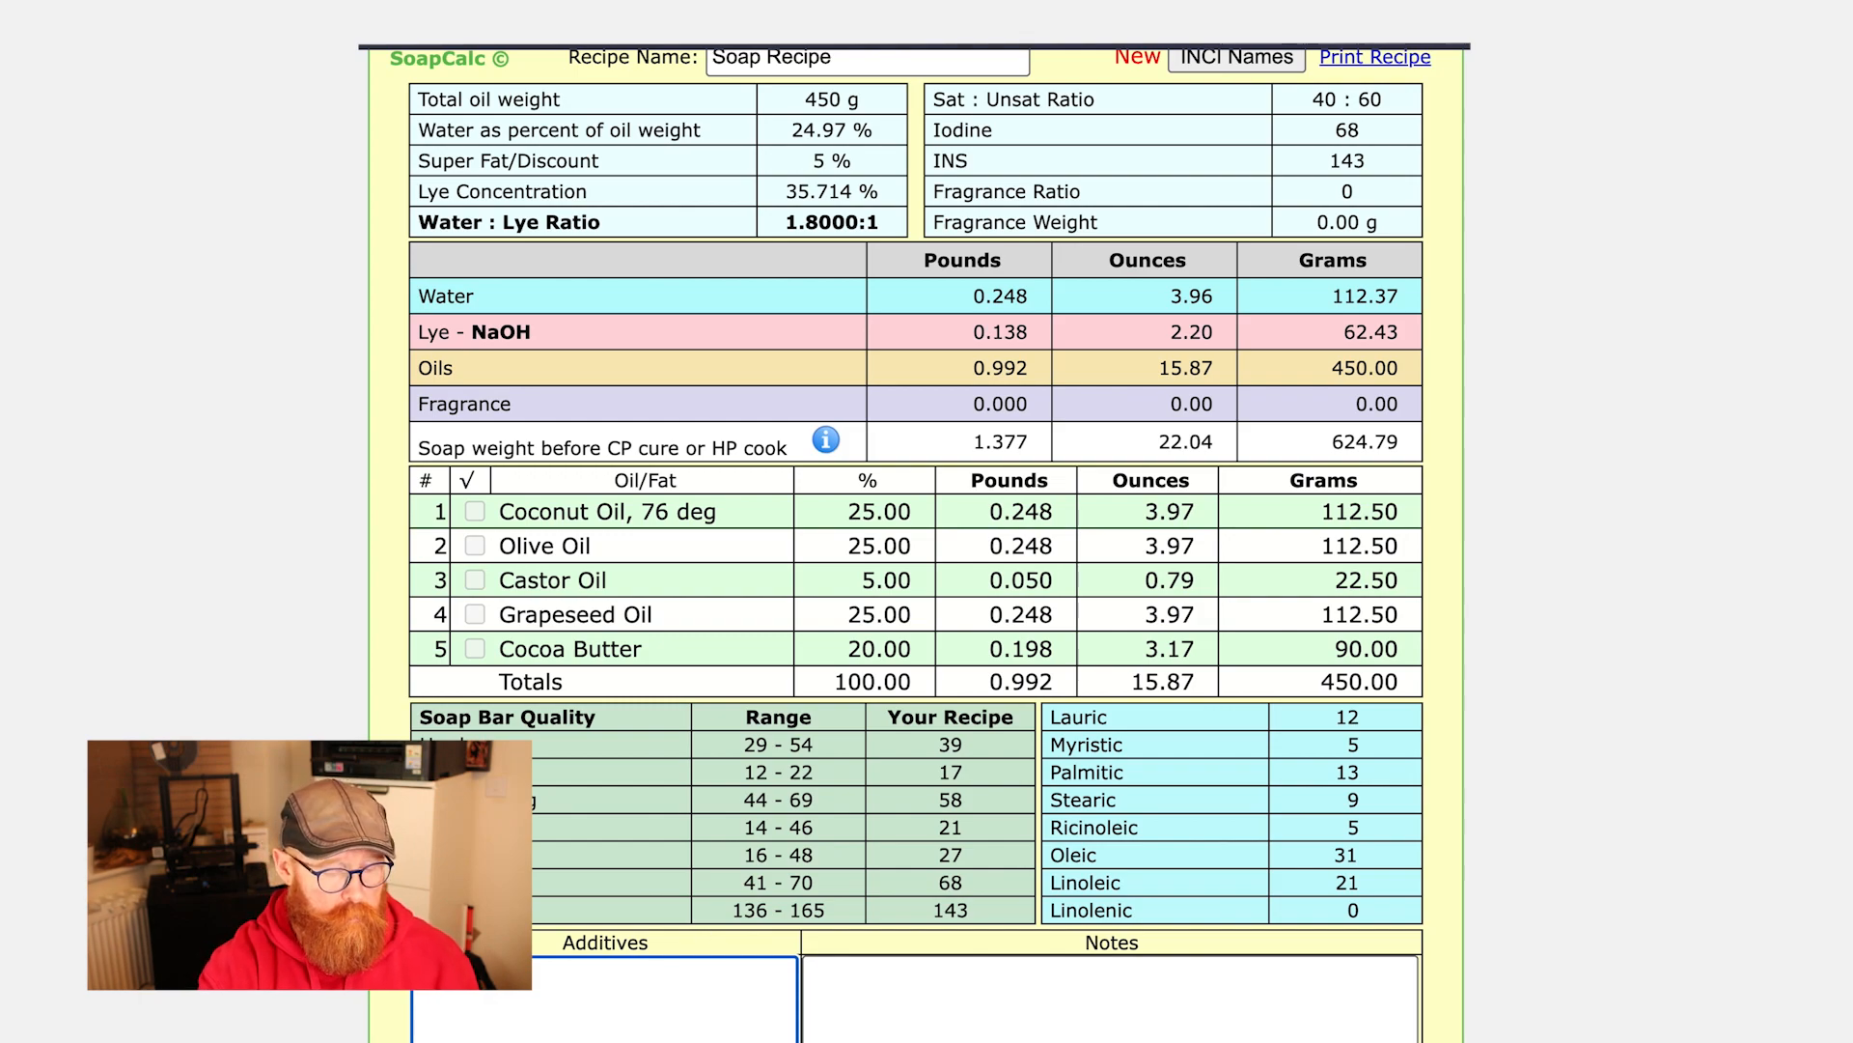
{"action": "type", "text": "Kaolin Clay "}
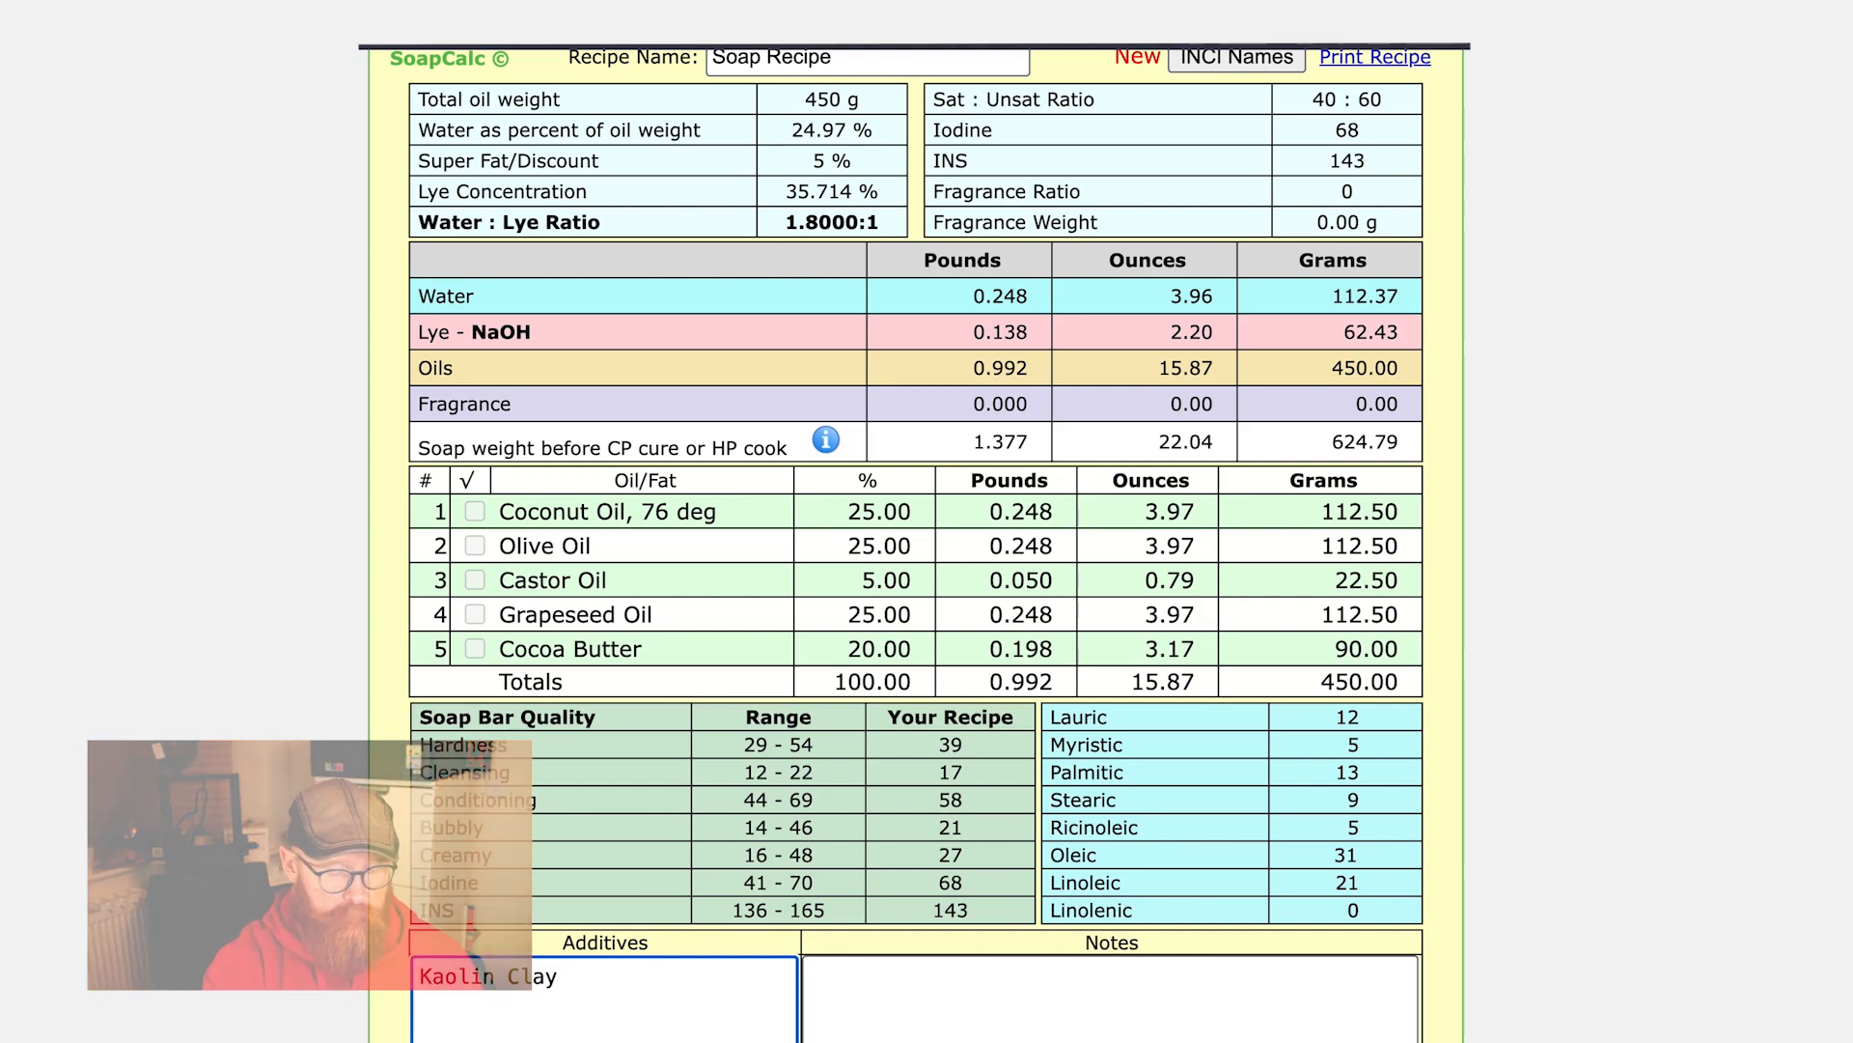
{"action": "type", "text": "- 15g"}
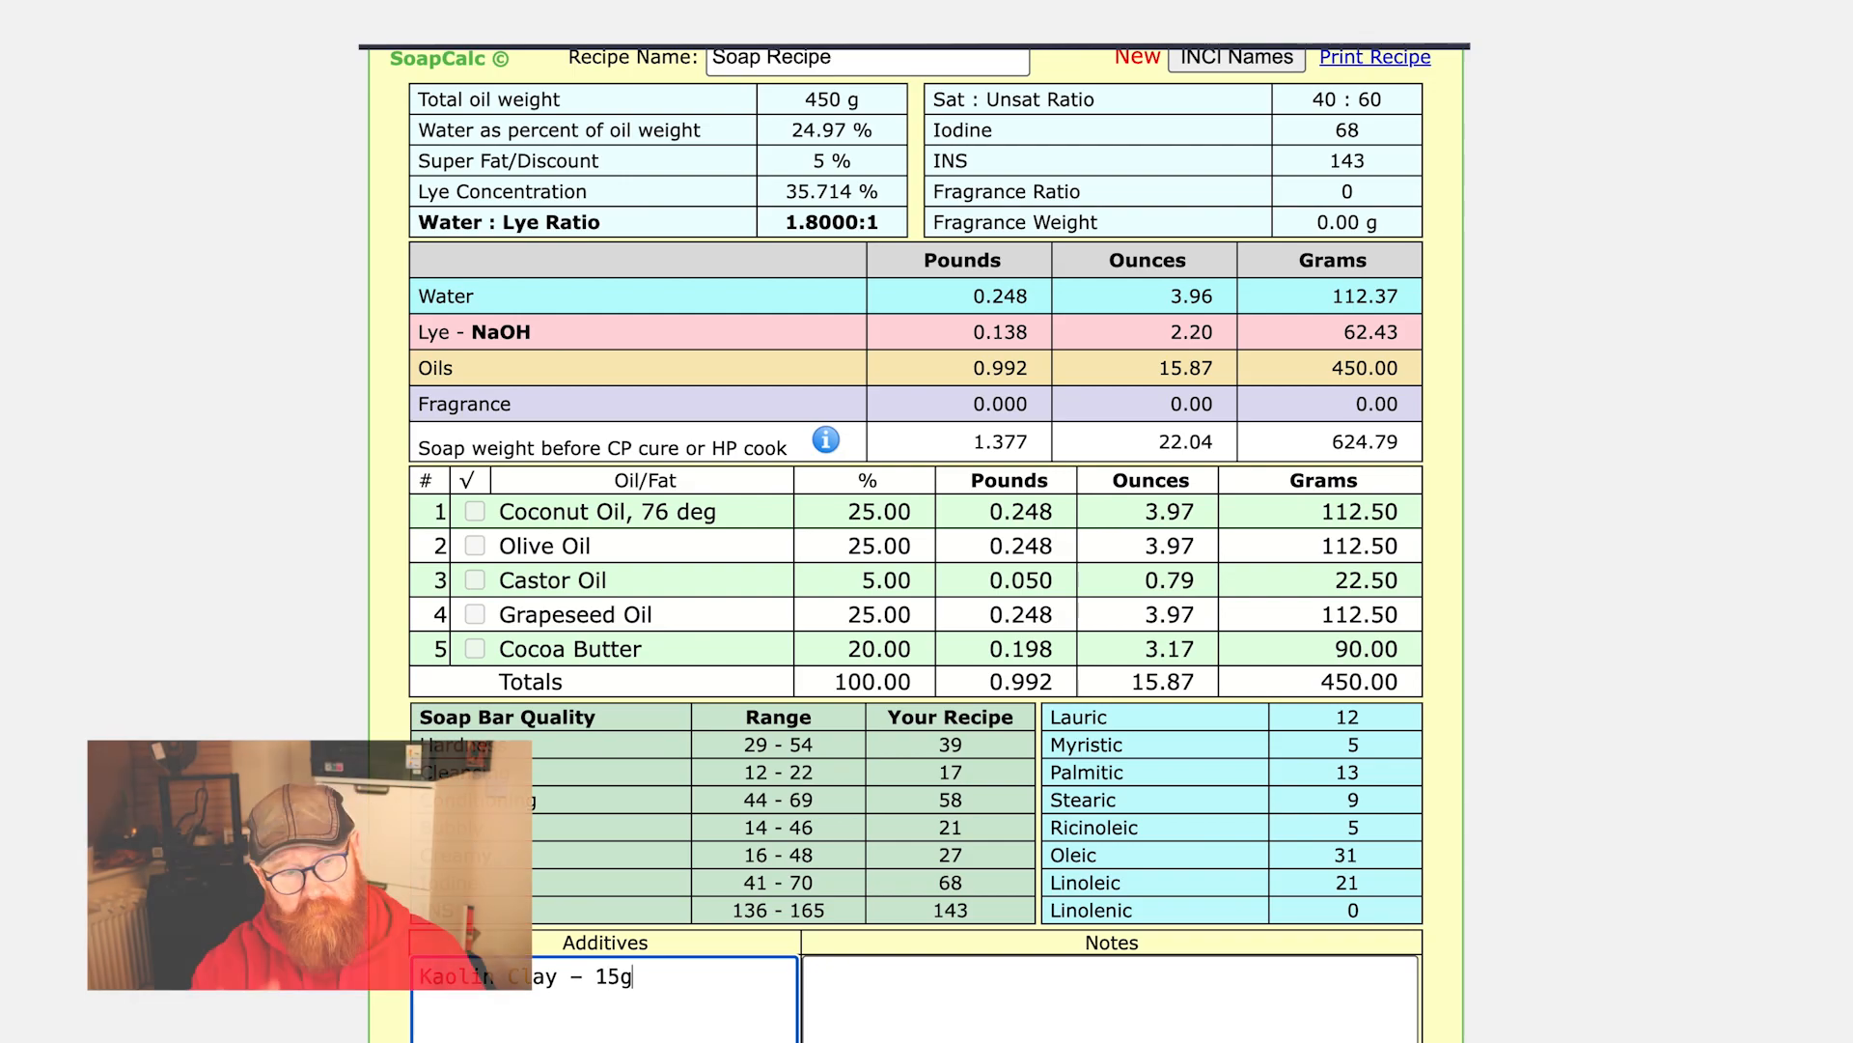
{"action": "left_click", "coordinate": [817, 1017]}
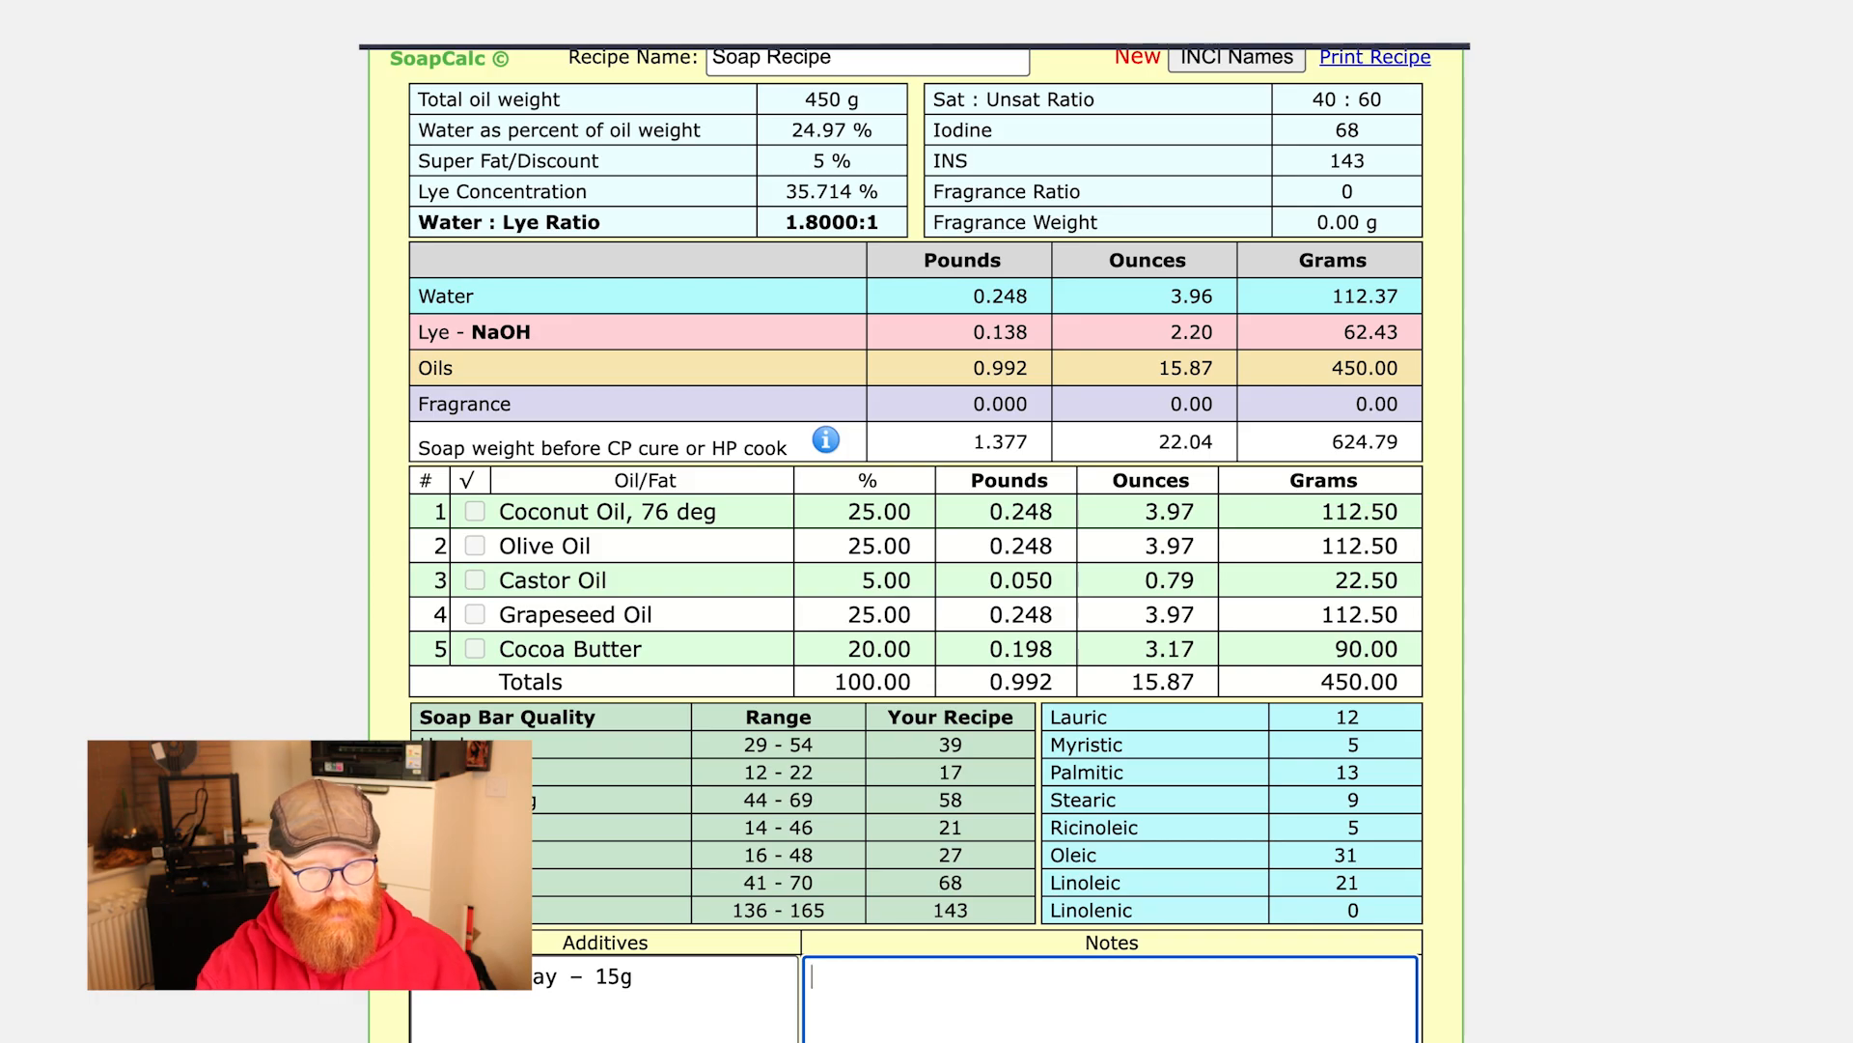
- Show the soap quality graph below the recipe and examine its bars
{"action": "key", "text": "super+minus"}
{"action": "scroll", "coordinate": [614, 949], "scroll_direction": "down", "scroll_amount": 1}
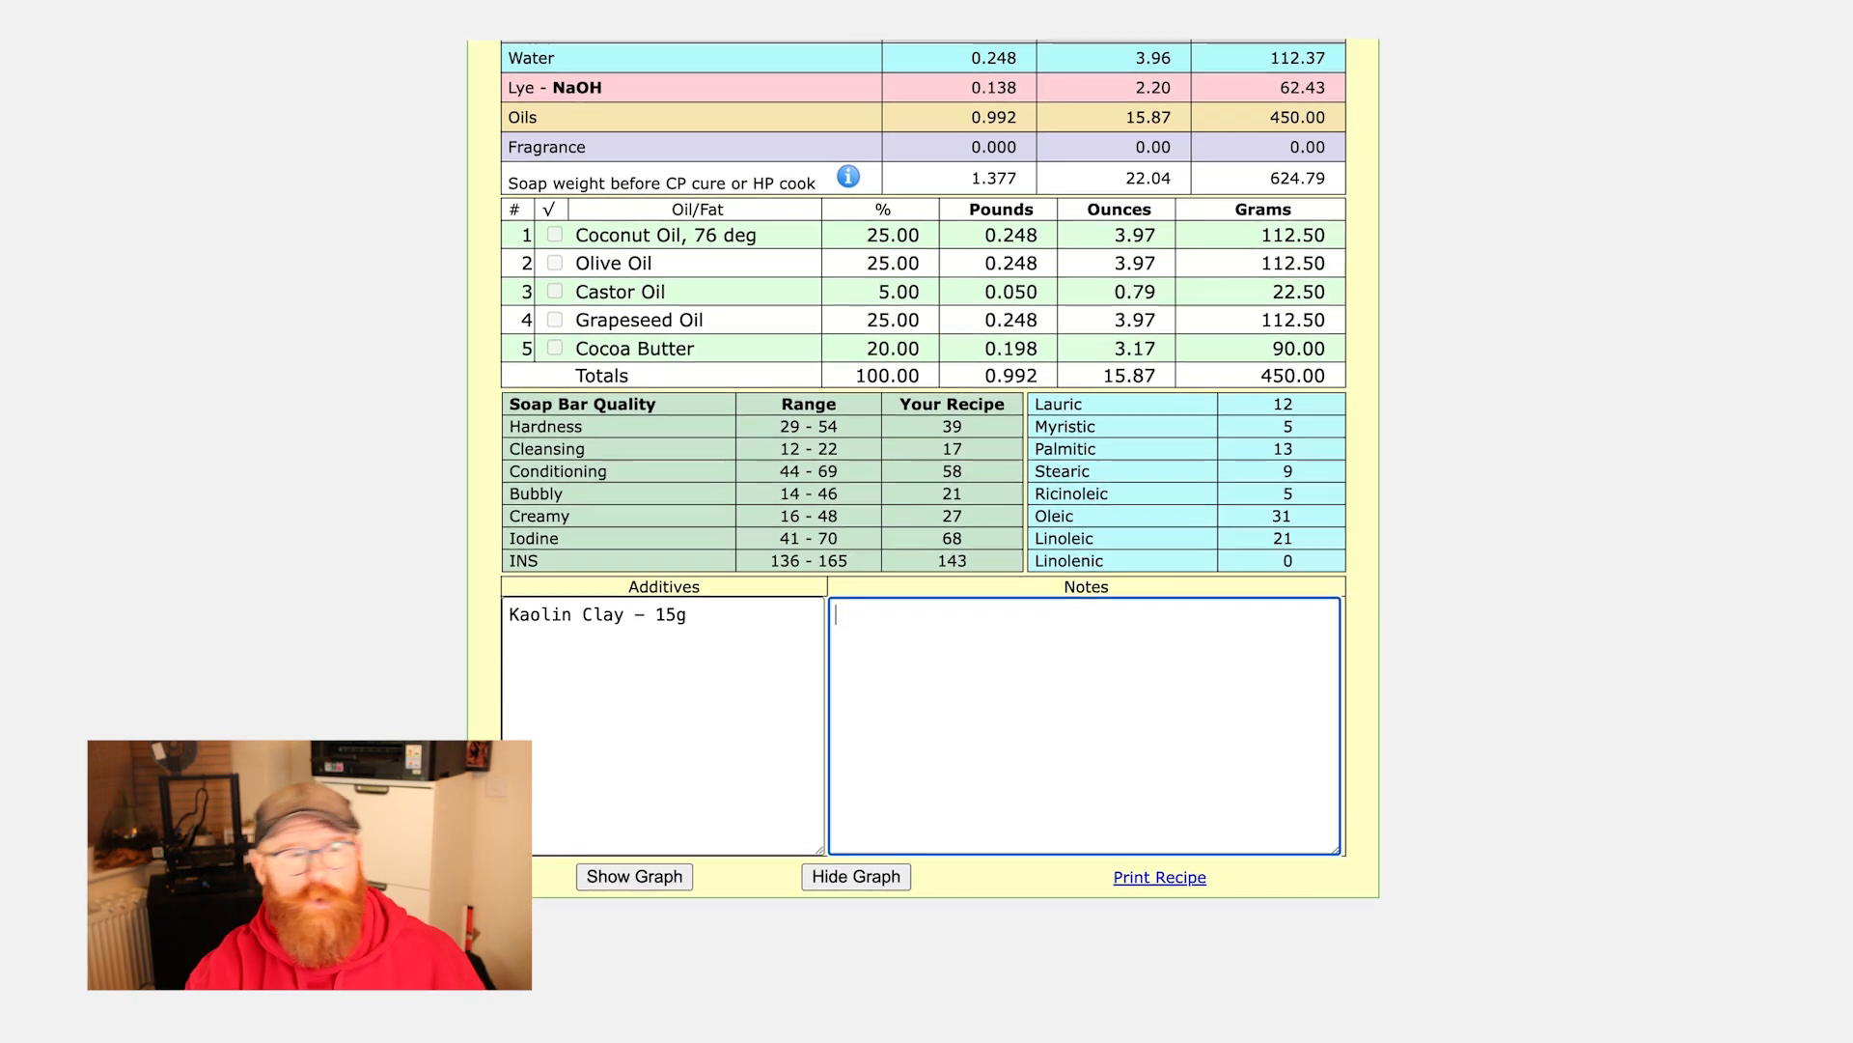
{"action": "left_click", "coordinate": [635, 875]}
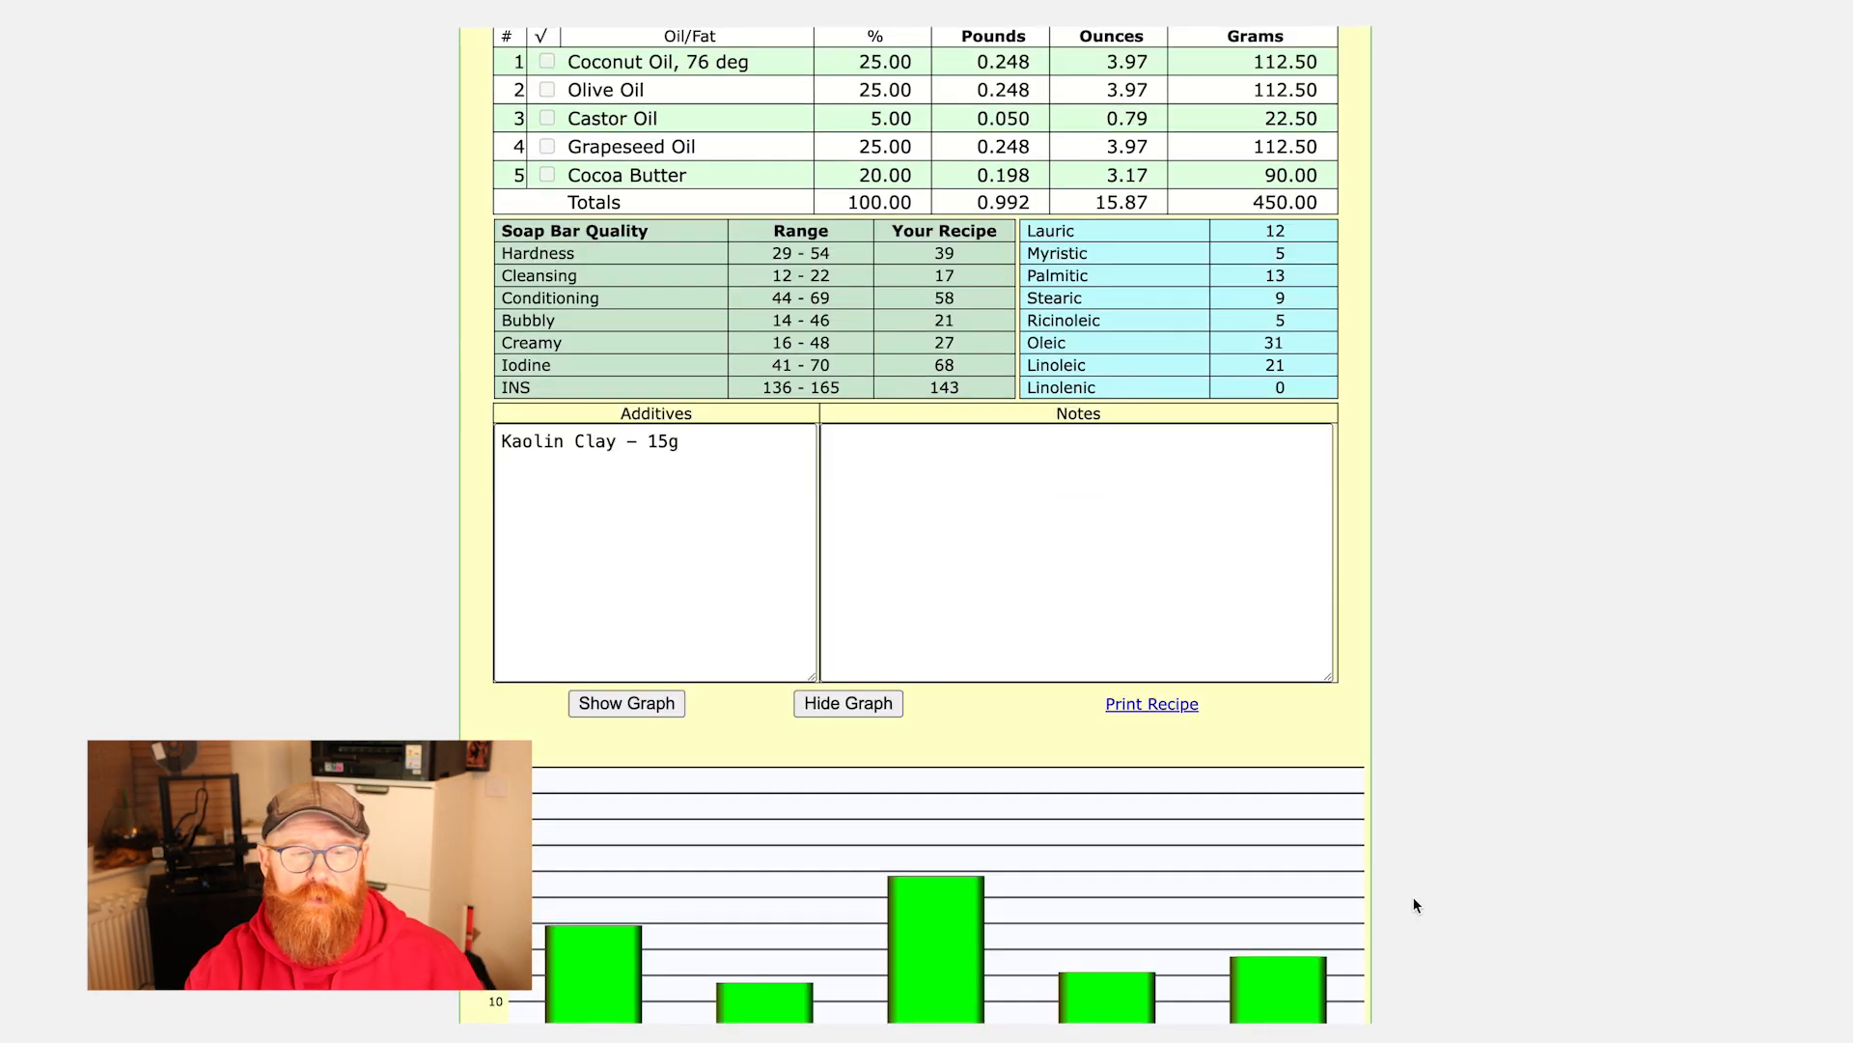
{"action": "scroll", "coordinate": [1413, 897], "scroll_direction": "down", "scroll_amount": 3}
{"action": "scroll", "coordinate": [641, 954], "scroll_direction": "up", "scroll_amount": 1}
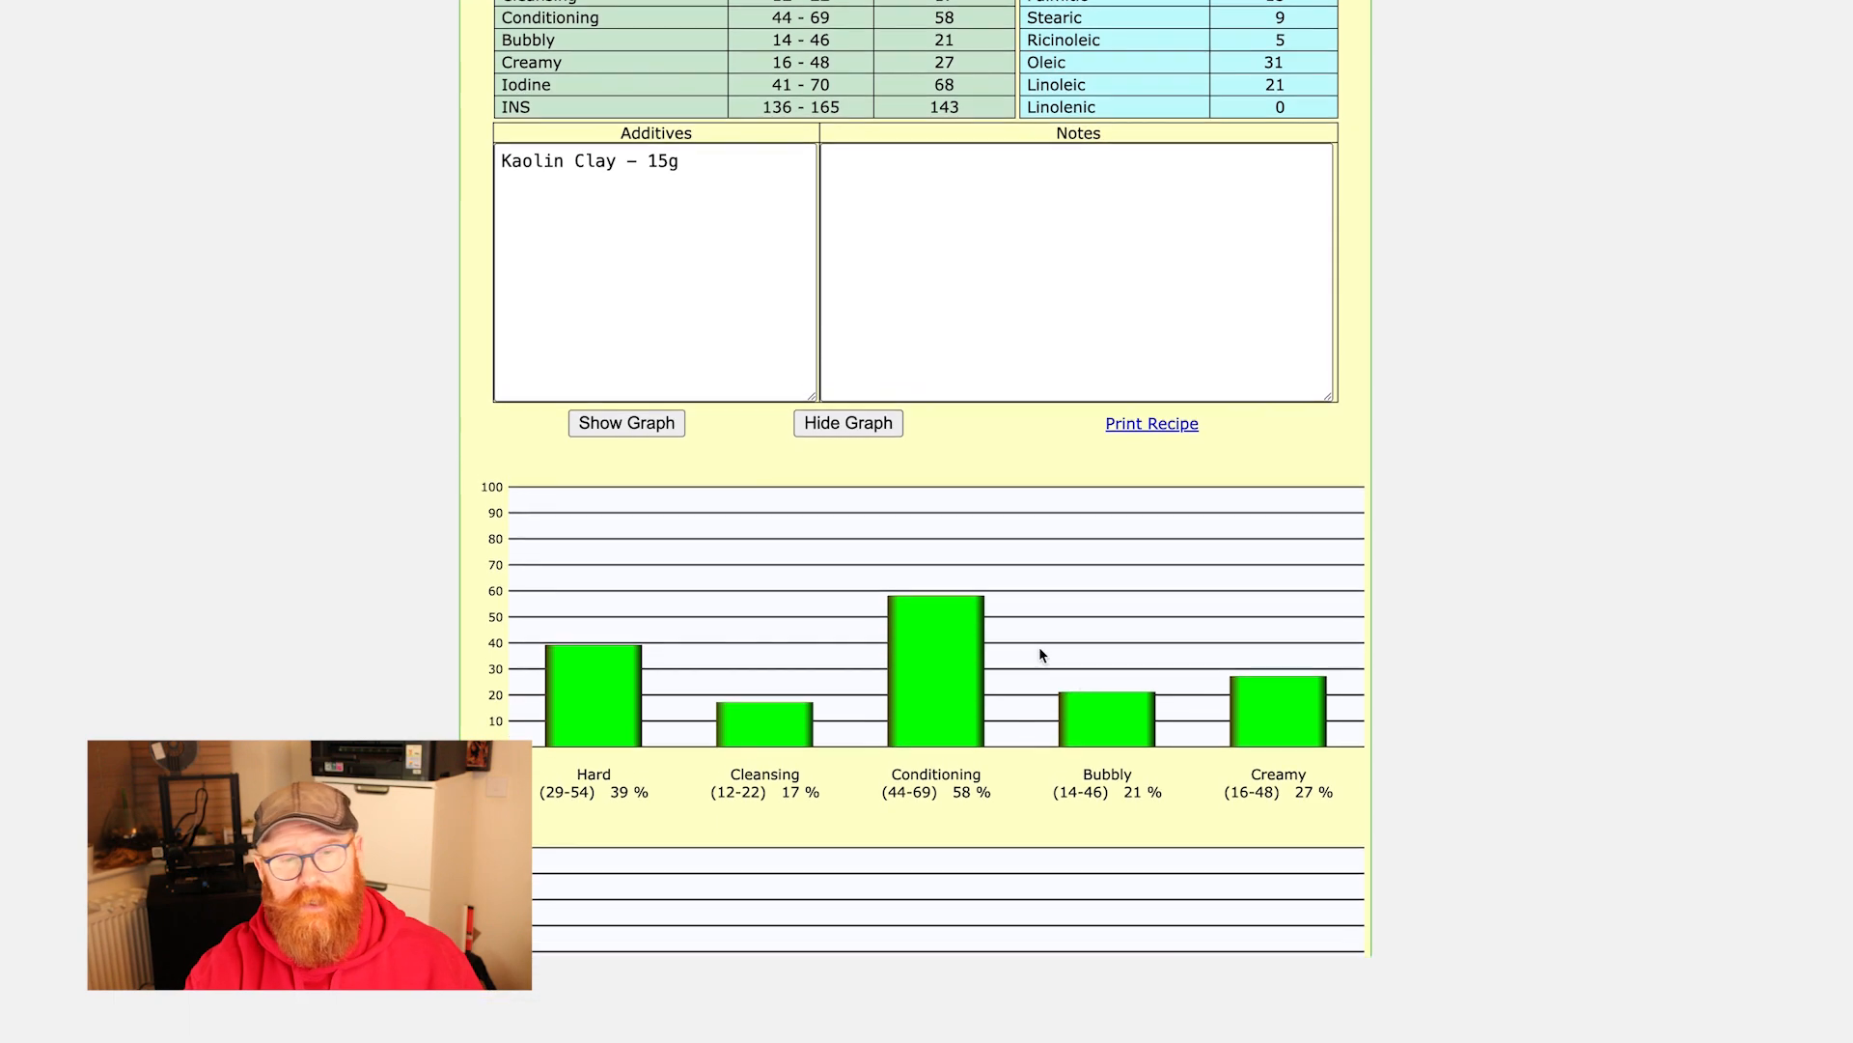
- Hide the soap quality graph and open the print version of the recipe sheet
{"action": "scroll", "coordinate": [1041, 656], "scroll_direction": "down", "scroll_amount": 2}
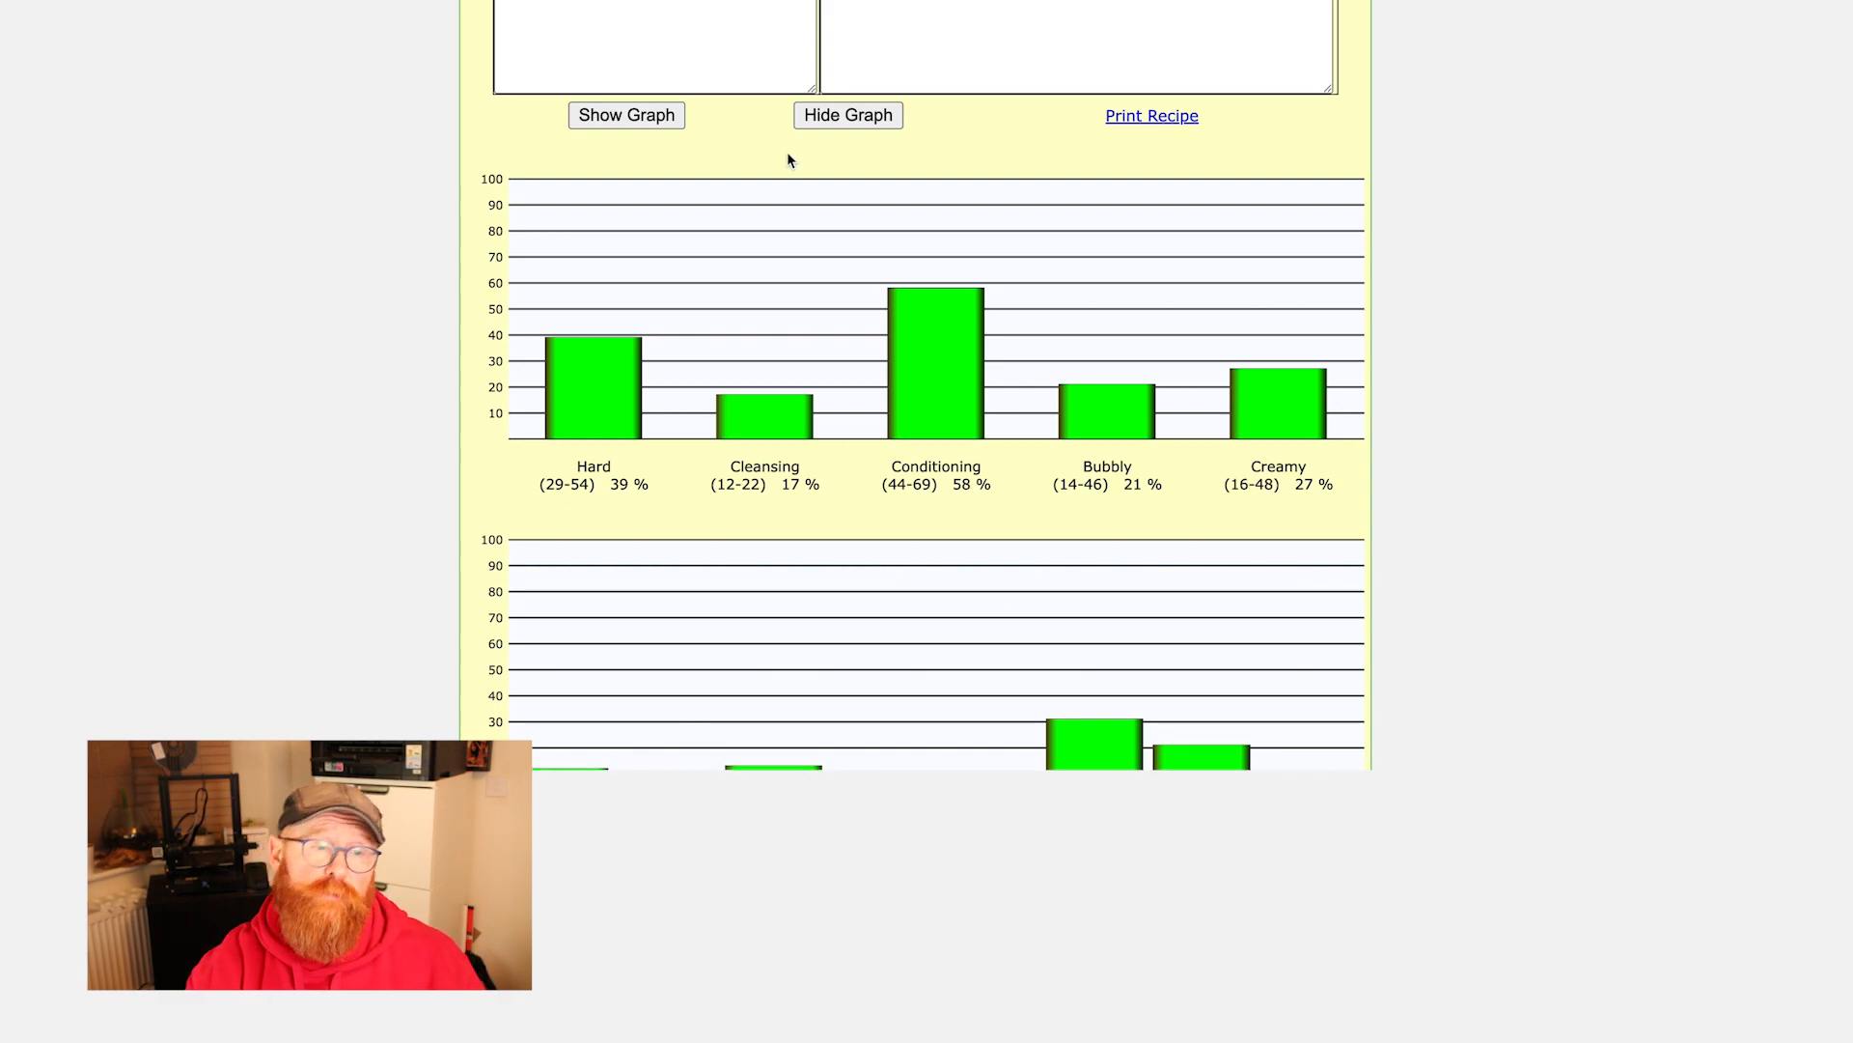
{"action": "left_click", "coordinate": [835, 116]}
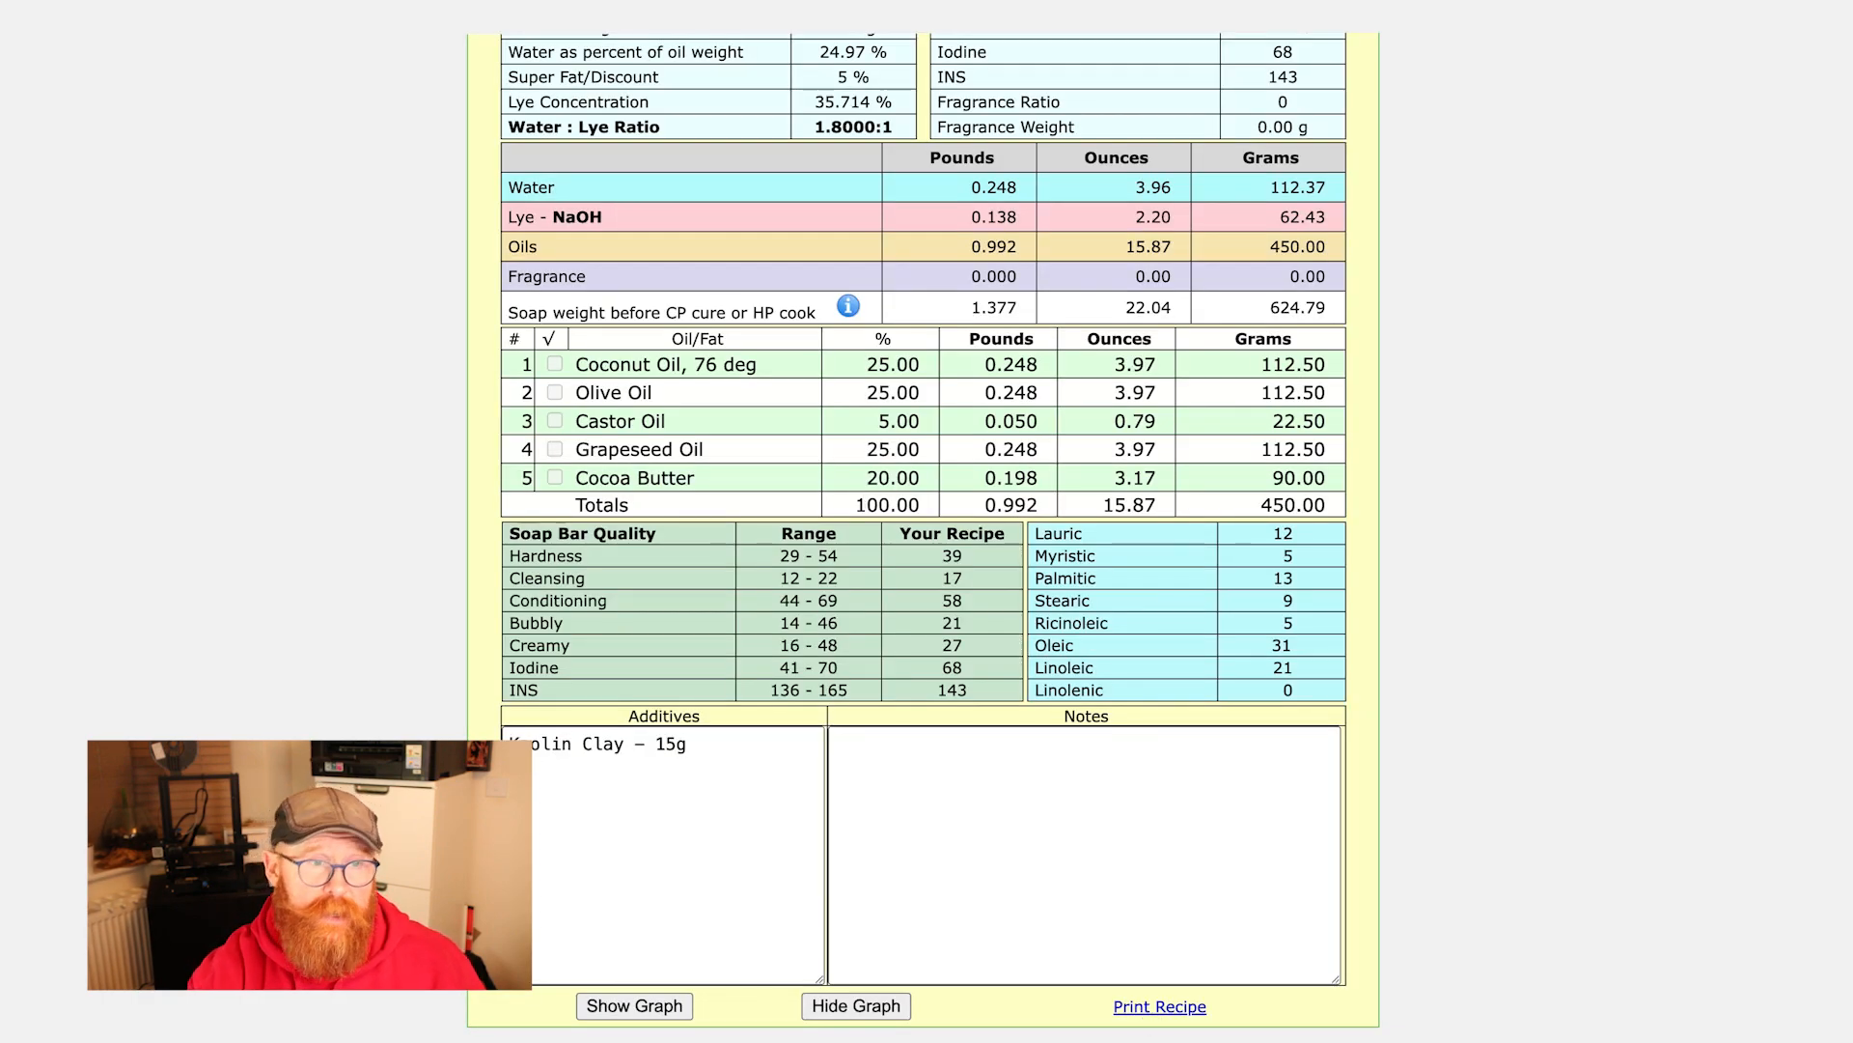
{"action": "scroll", "coordinate": [1284, 386], "scroll_direction": "up", "scroll_amount": 1}
{"action": "left_click", "coordinate": [1313, 93]}
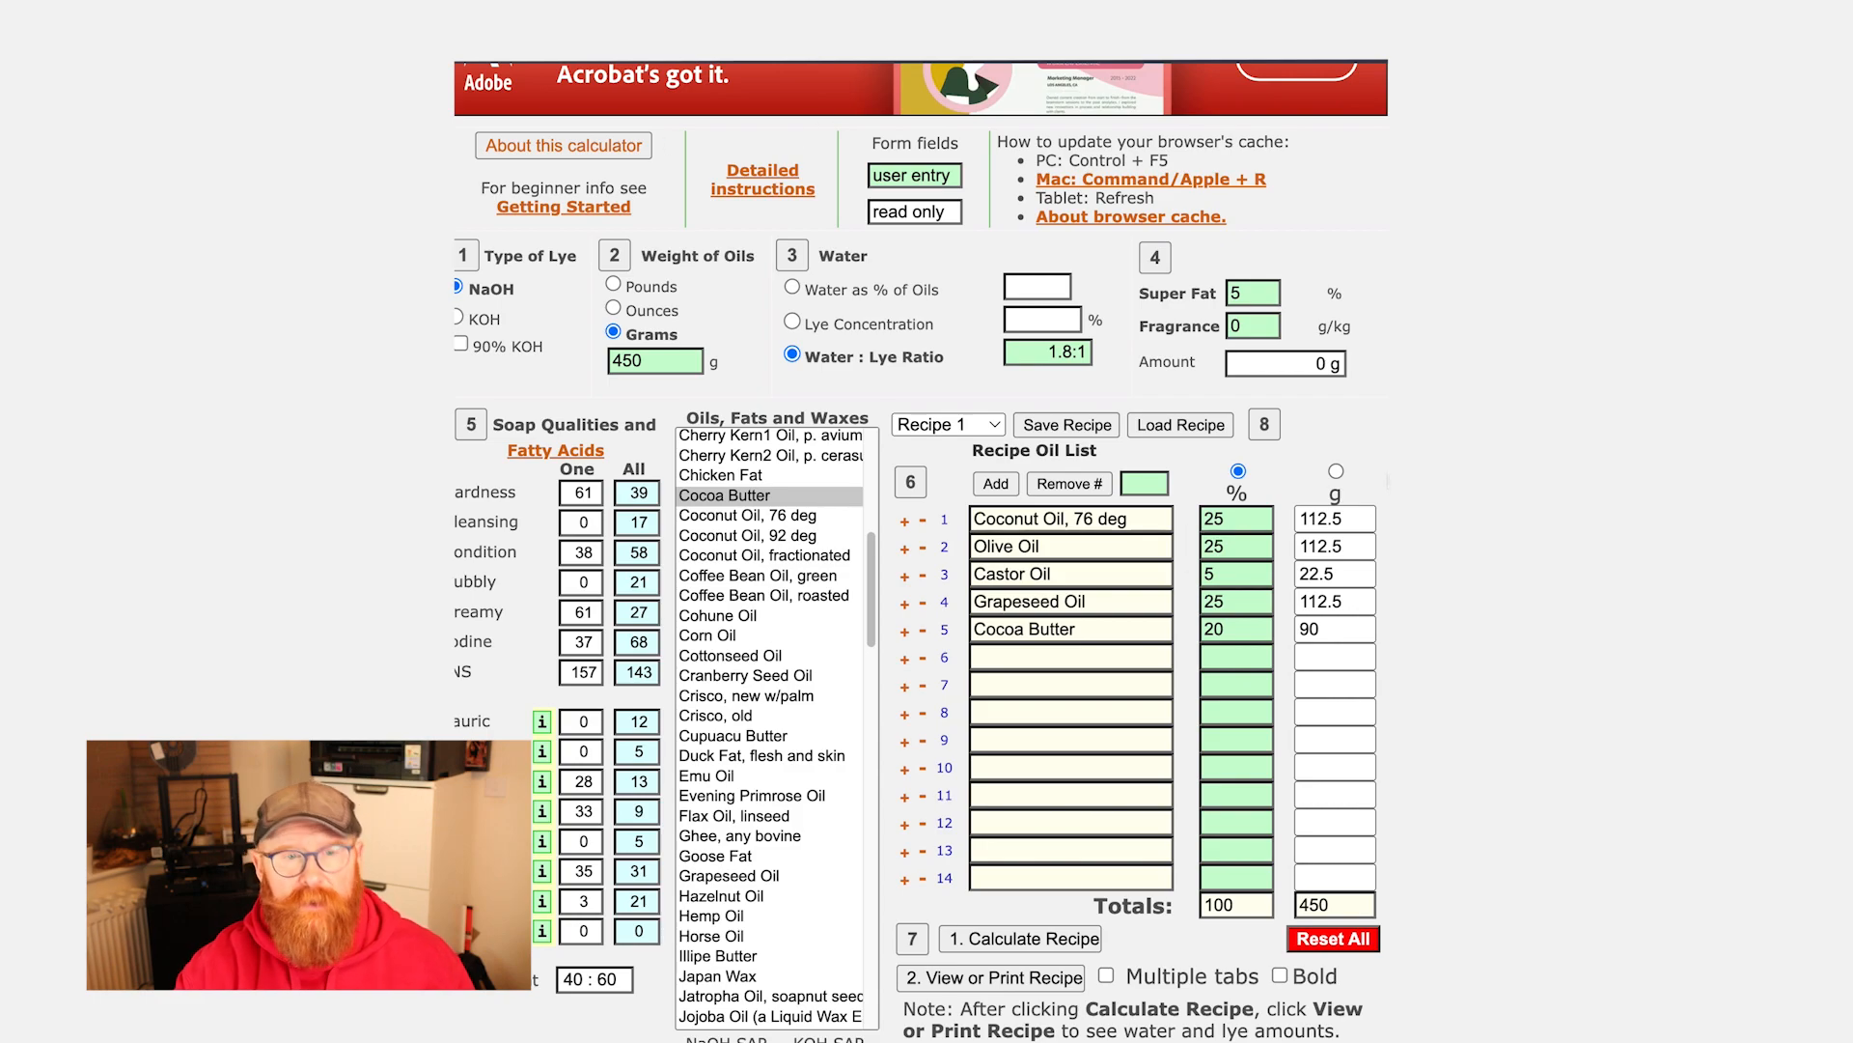
- Try entering the recipe oils by weight in grams, from Coconut Oil, 76 deg to Cocoa Butter
{"action": "left_click", "coordinate": [1336, 471]}
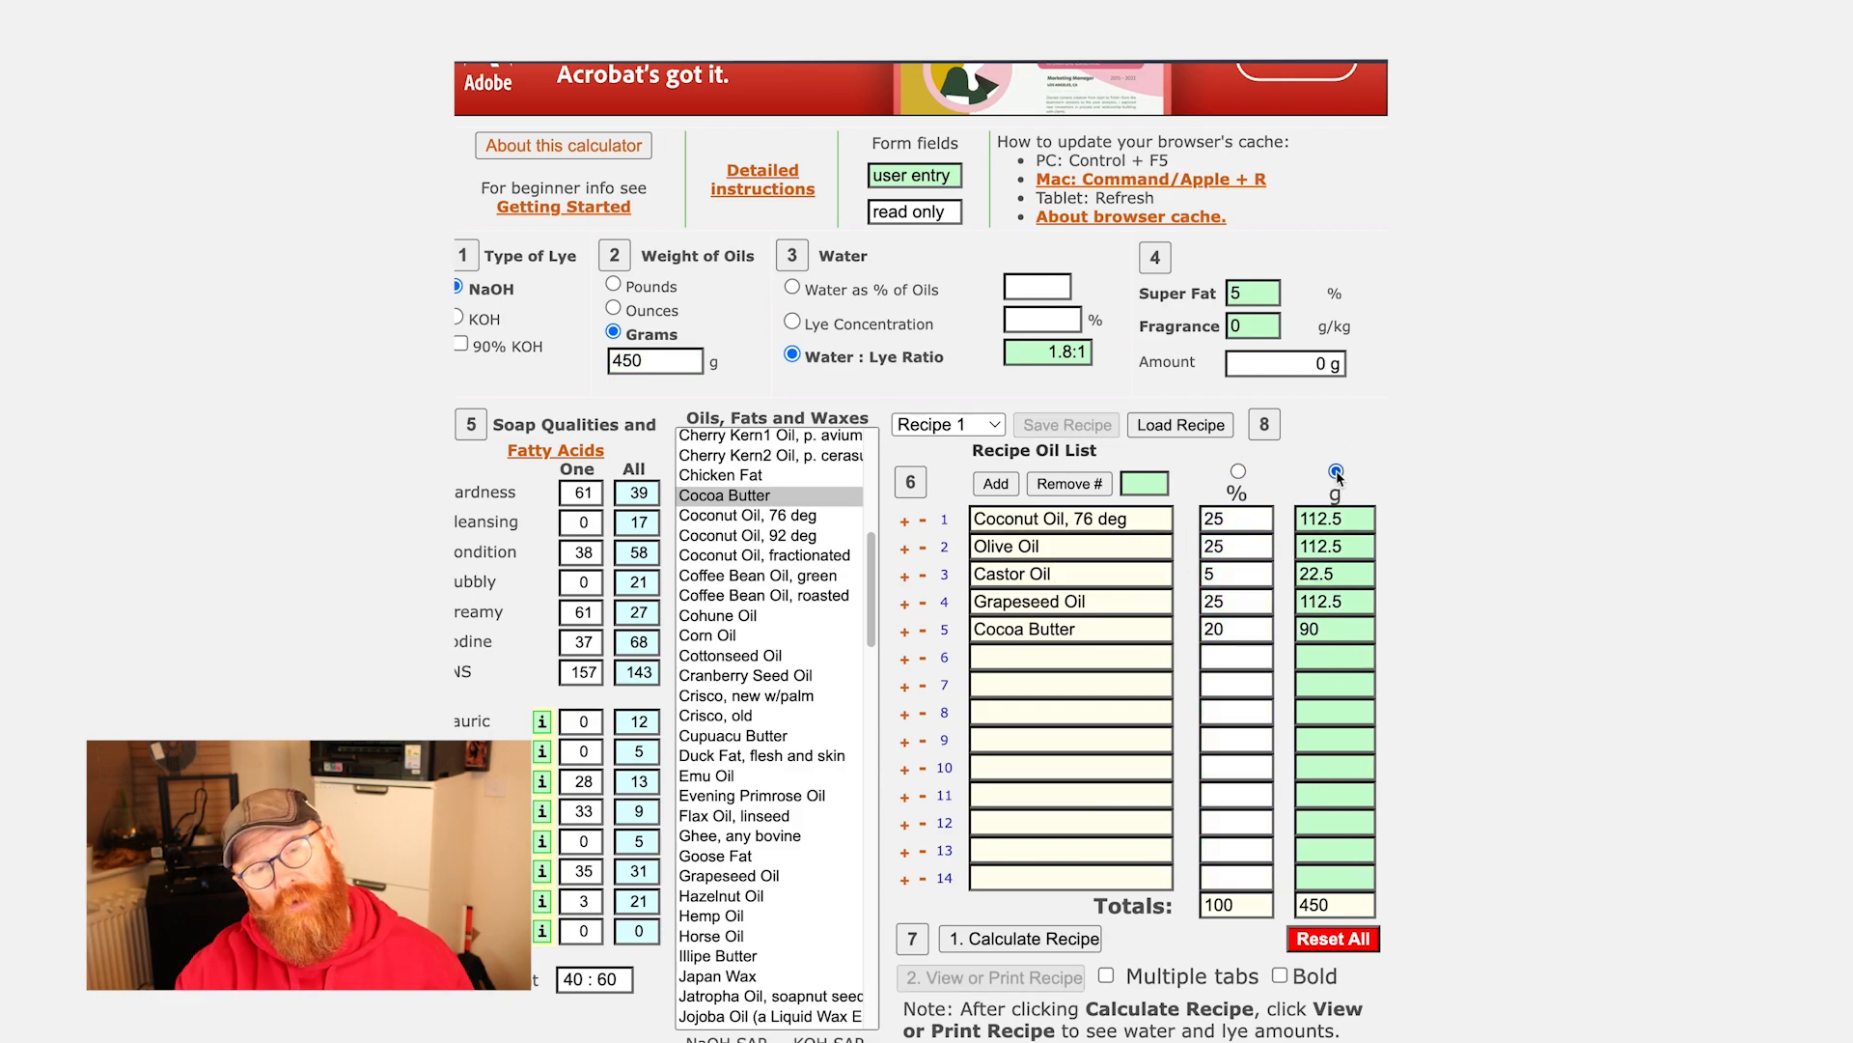
{"action": "left_click", "coordinate": [1315, 518]}
{"action": "left_click", "coordinate": [1332, 630]}
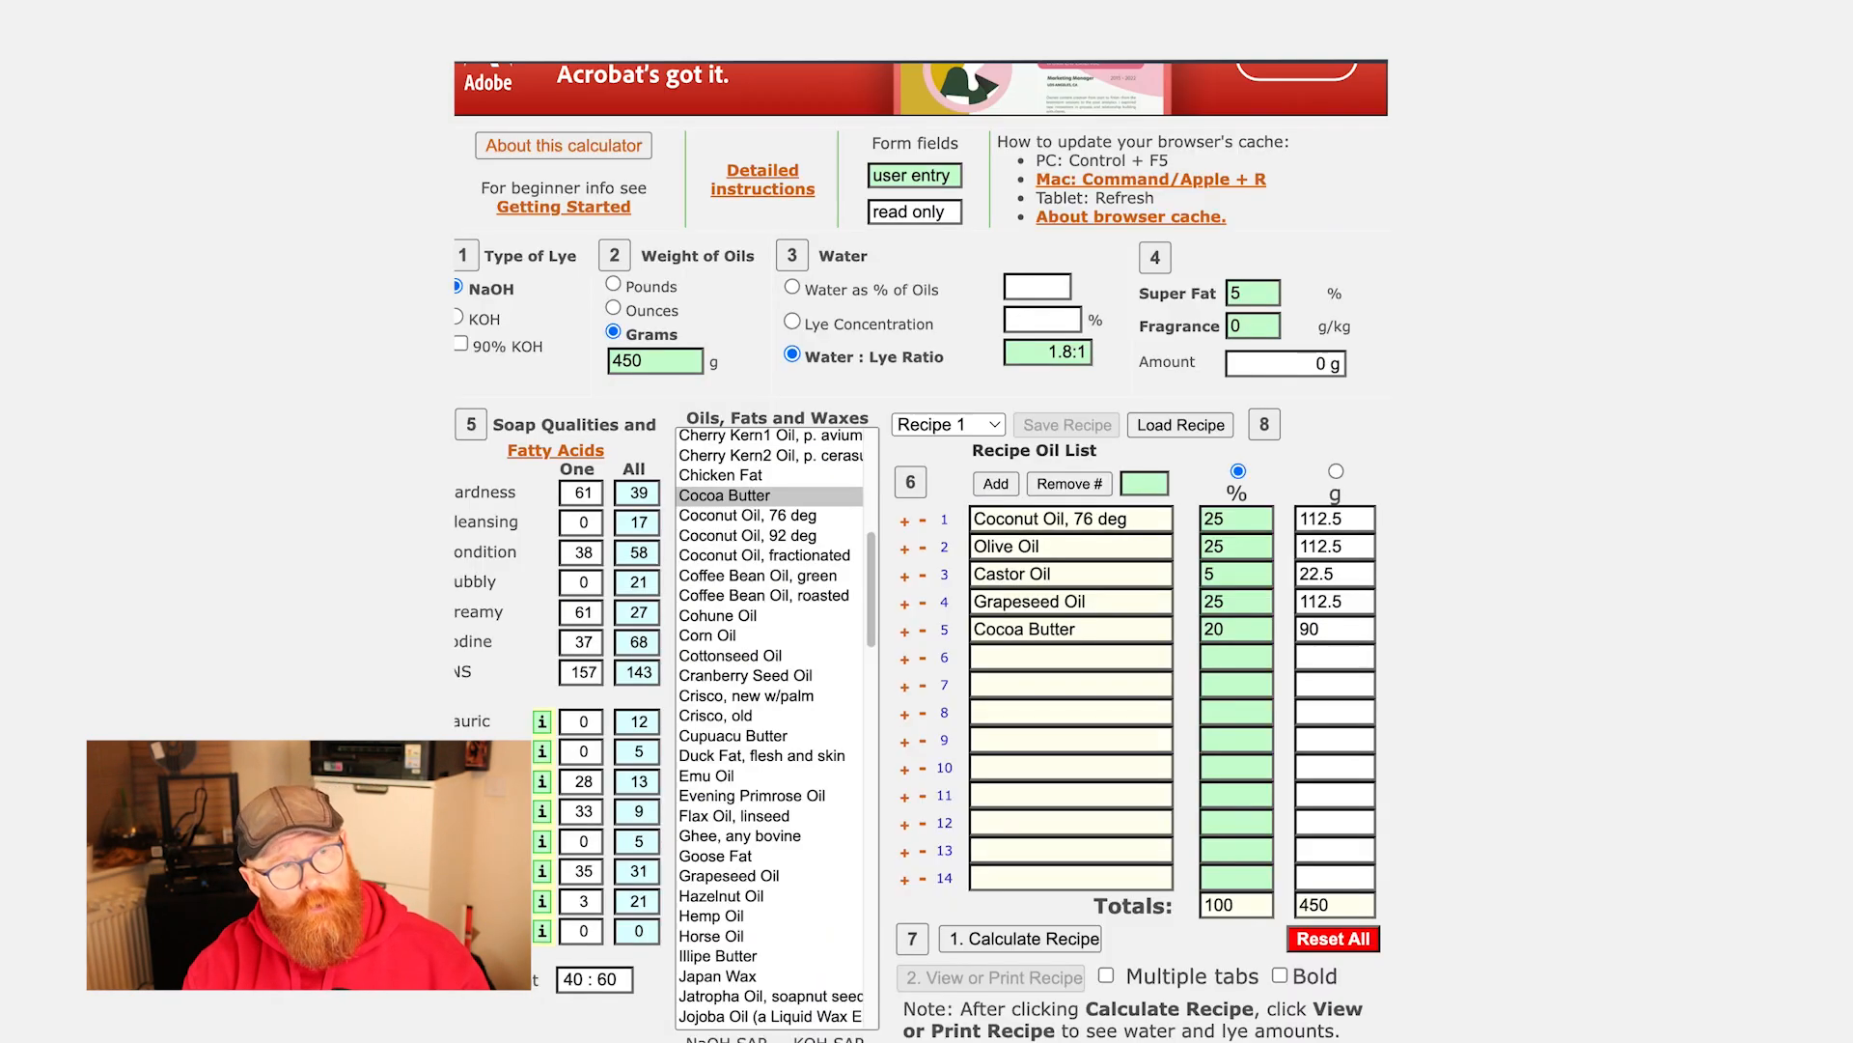
- Set Coconut Oil, 76 deg to 20% and Grapeseed Oil to 30%, and view the recalculated recipe sheet
{"action": "double_click", "coordinate": [1246, 530]}
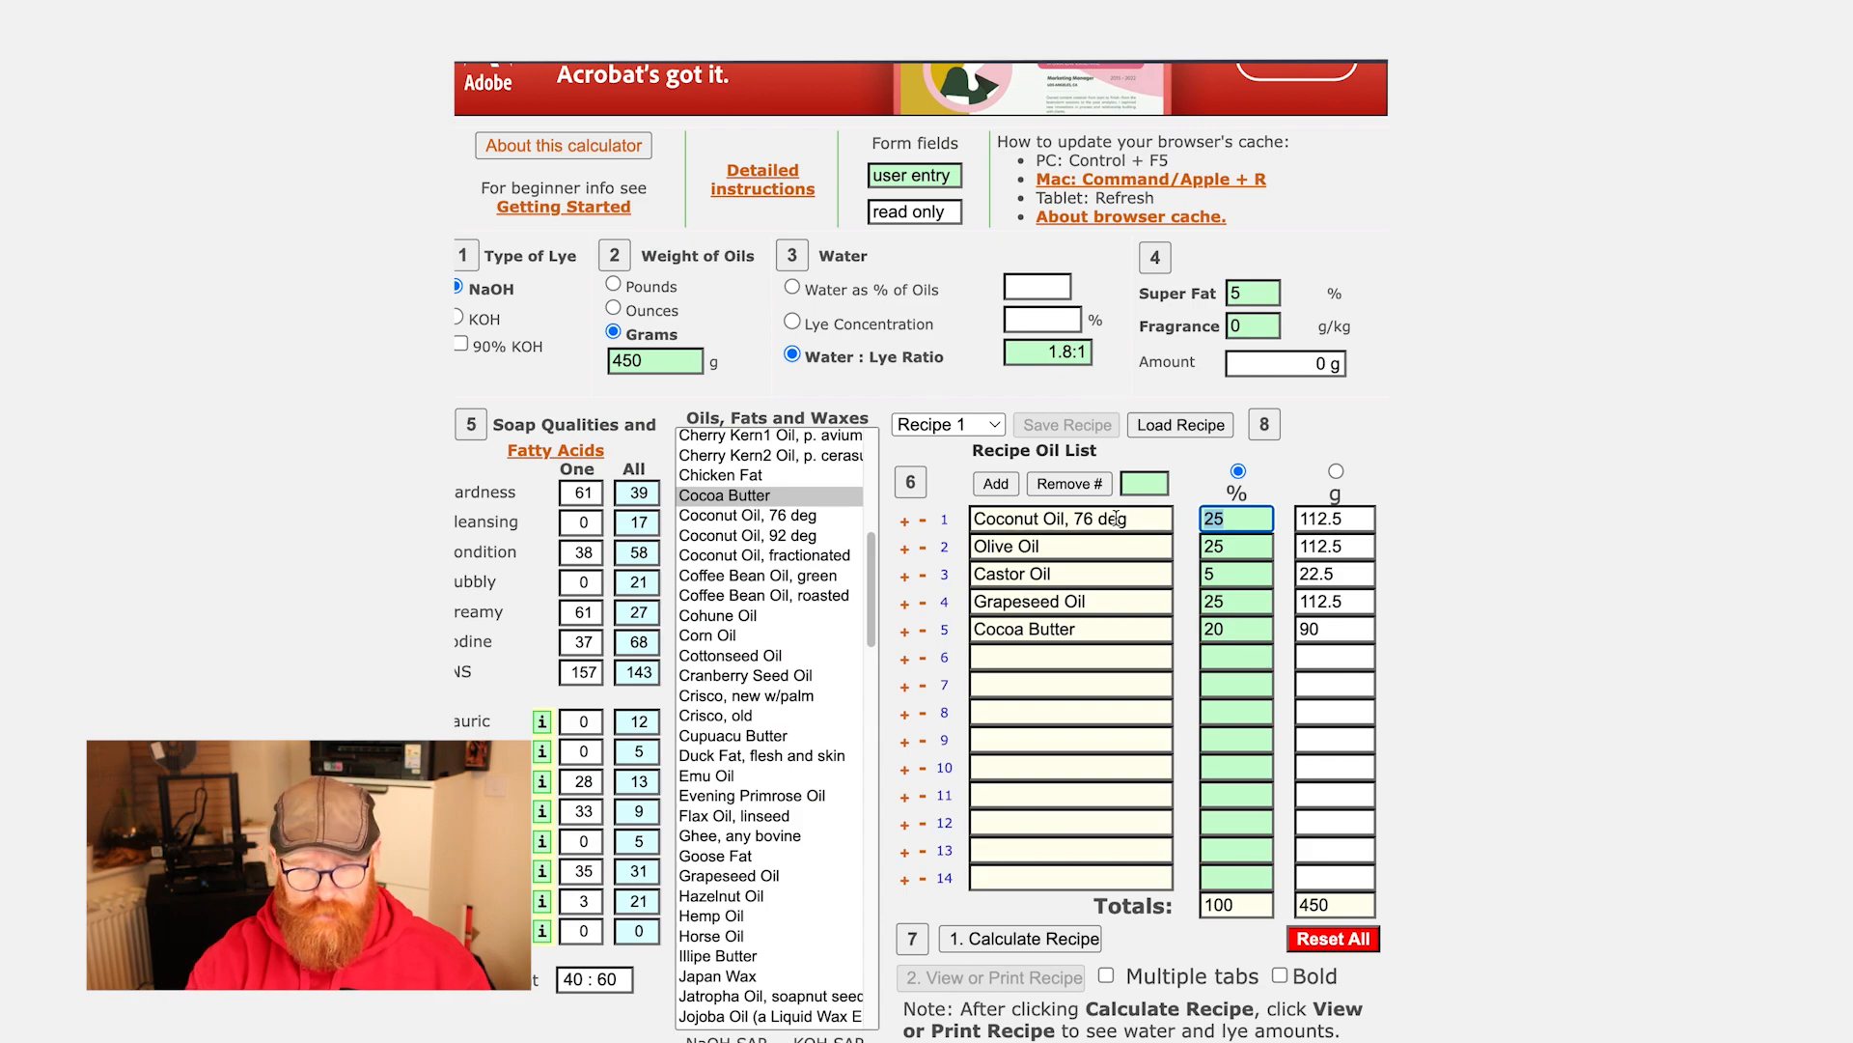
{"action": "type", "text": "20"}
{"action": "double_click", "coordinate": [1242, 602]}
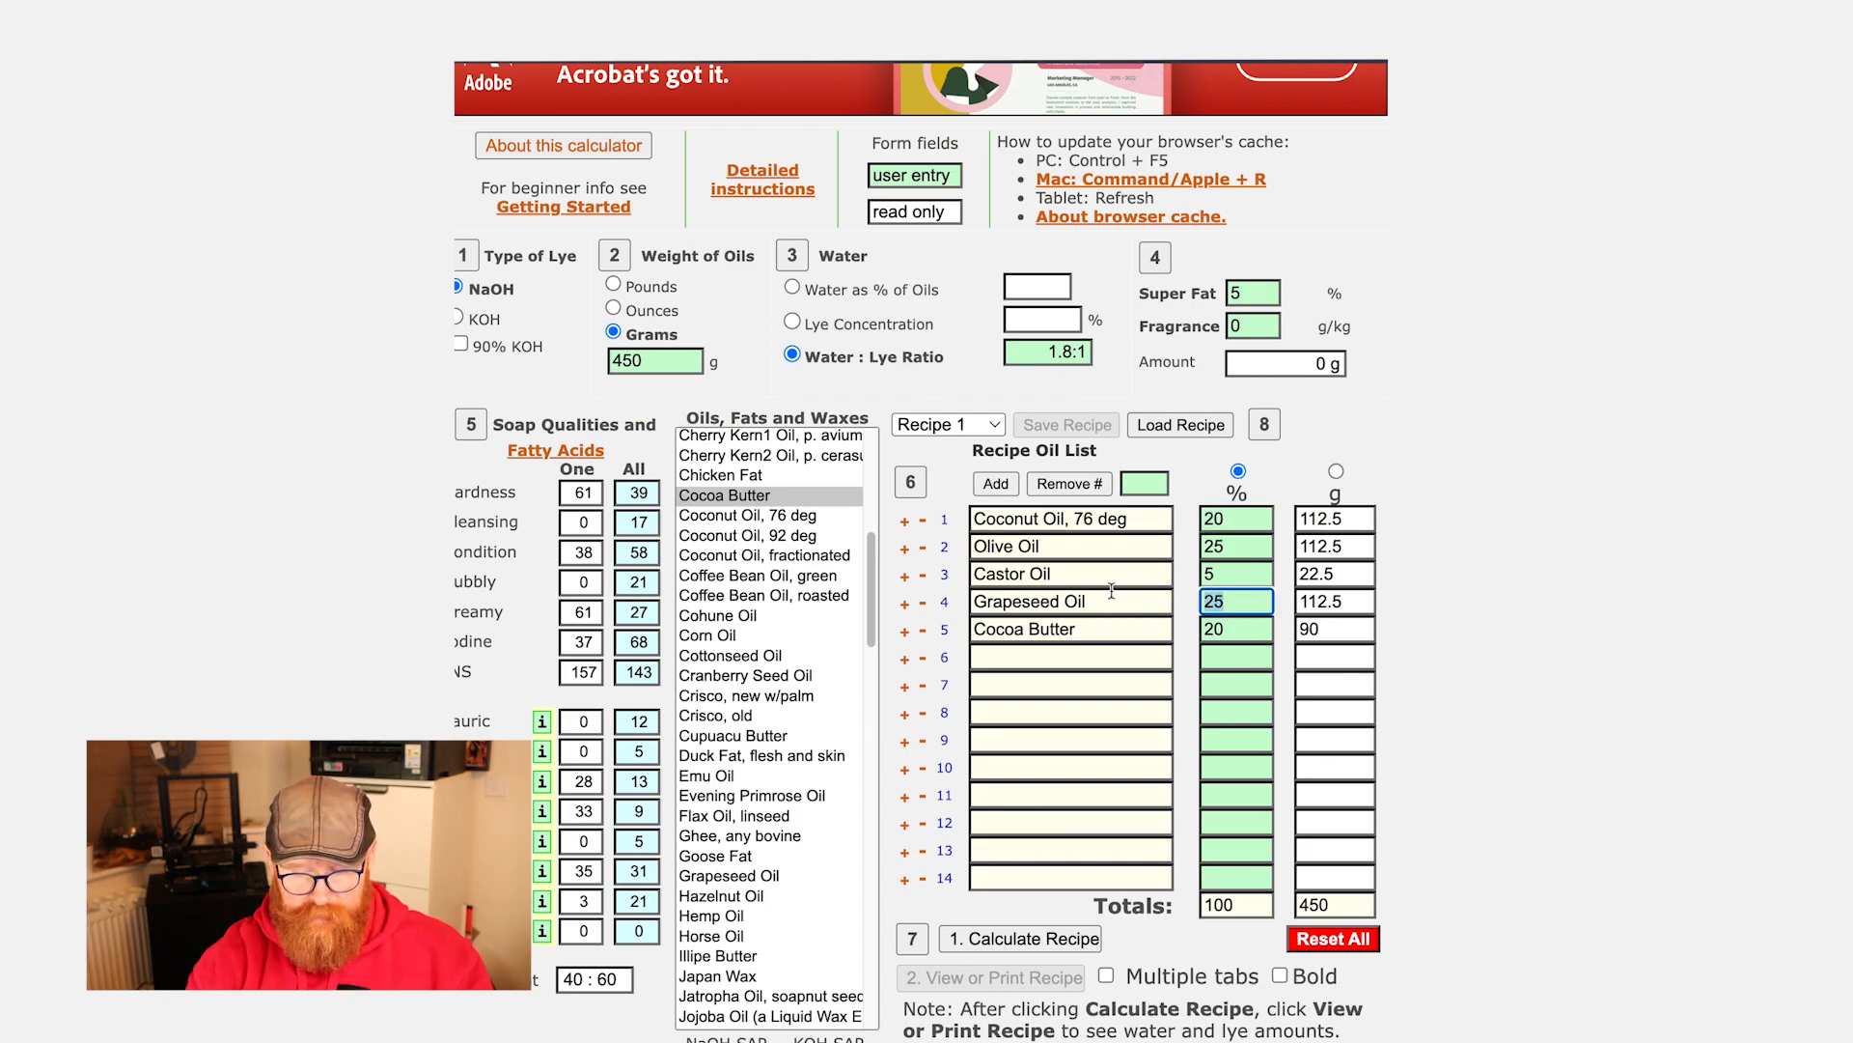
{"action": "type", "text": "30"}
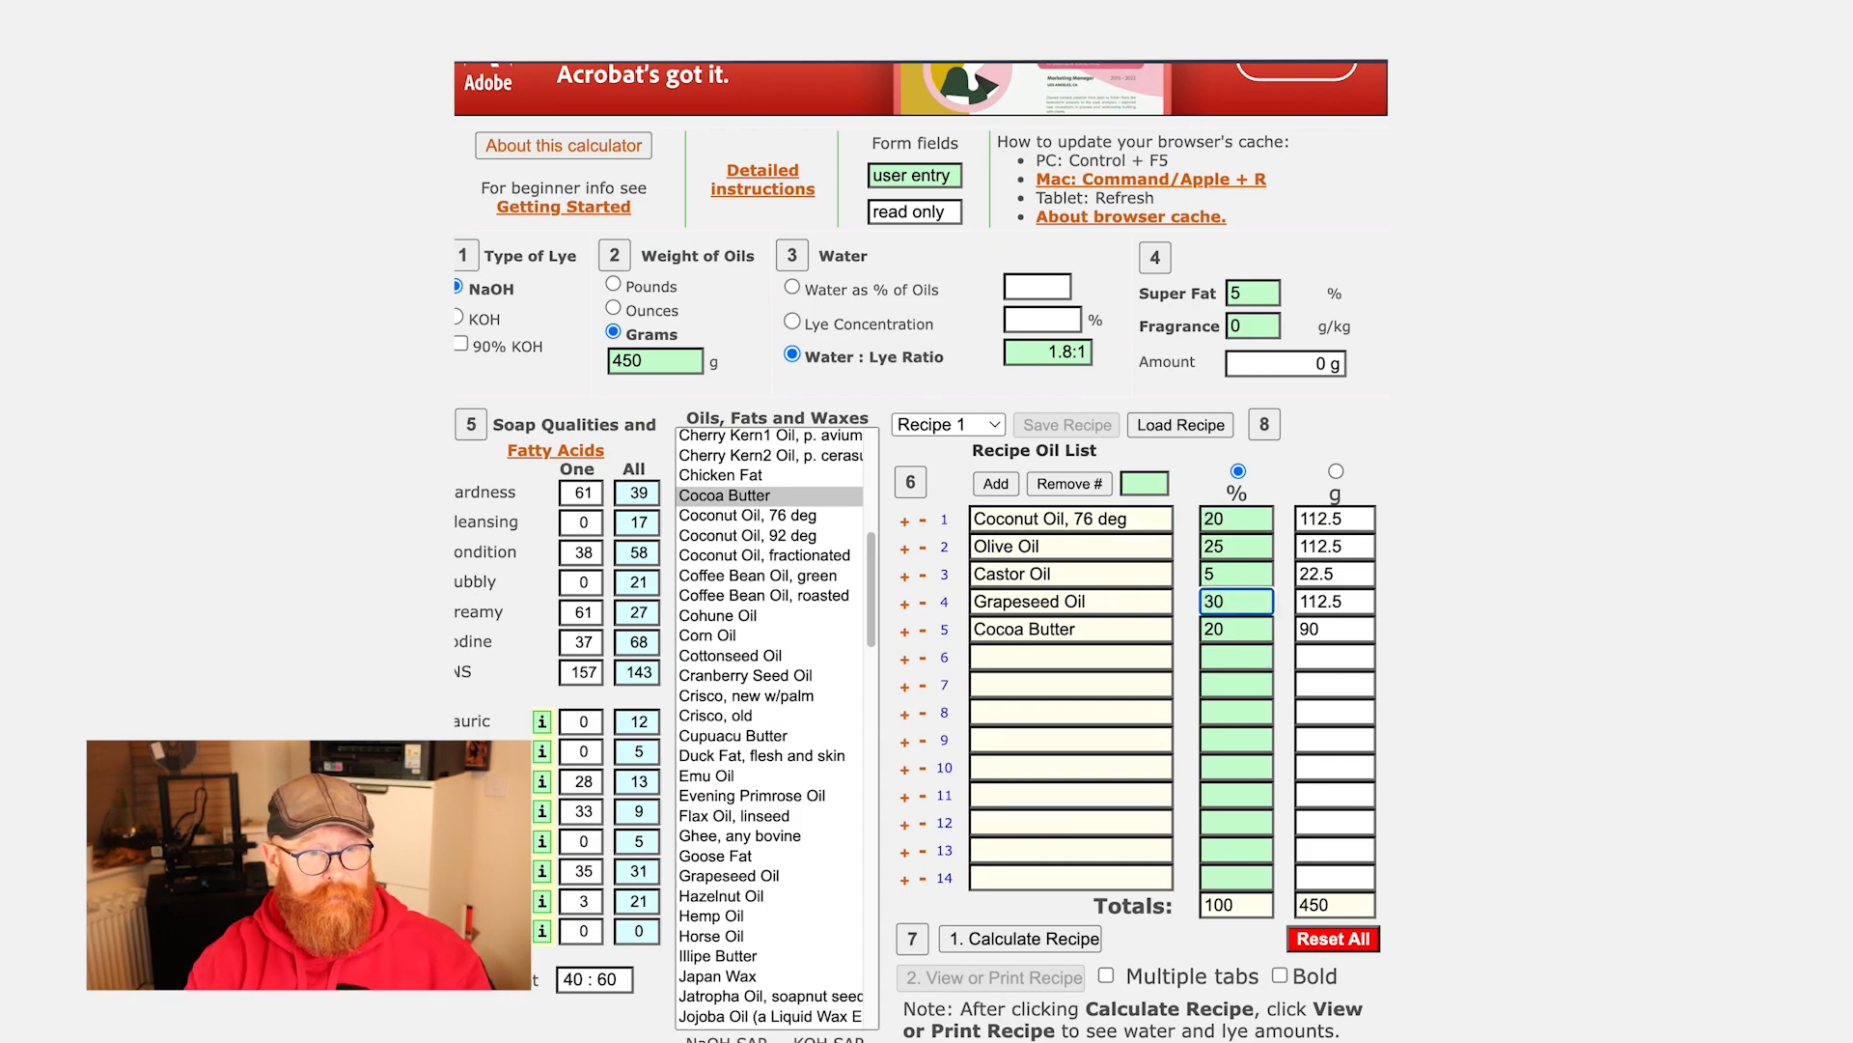
{"action": "left_click", "coordinate": [1053, 948]}
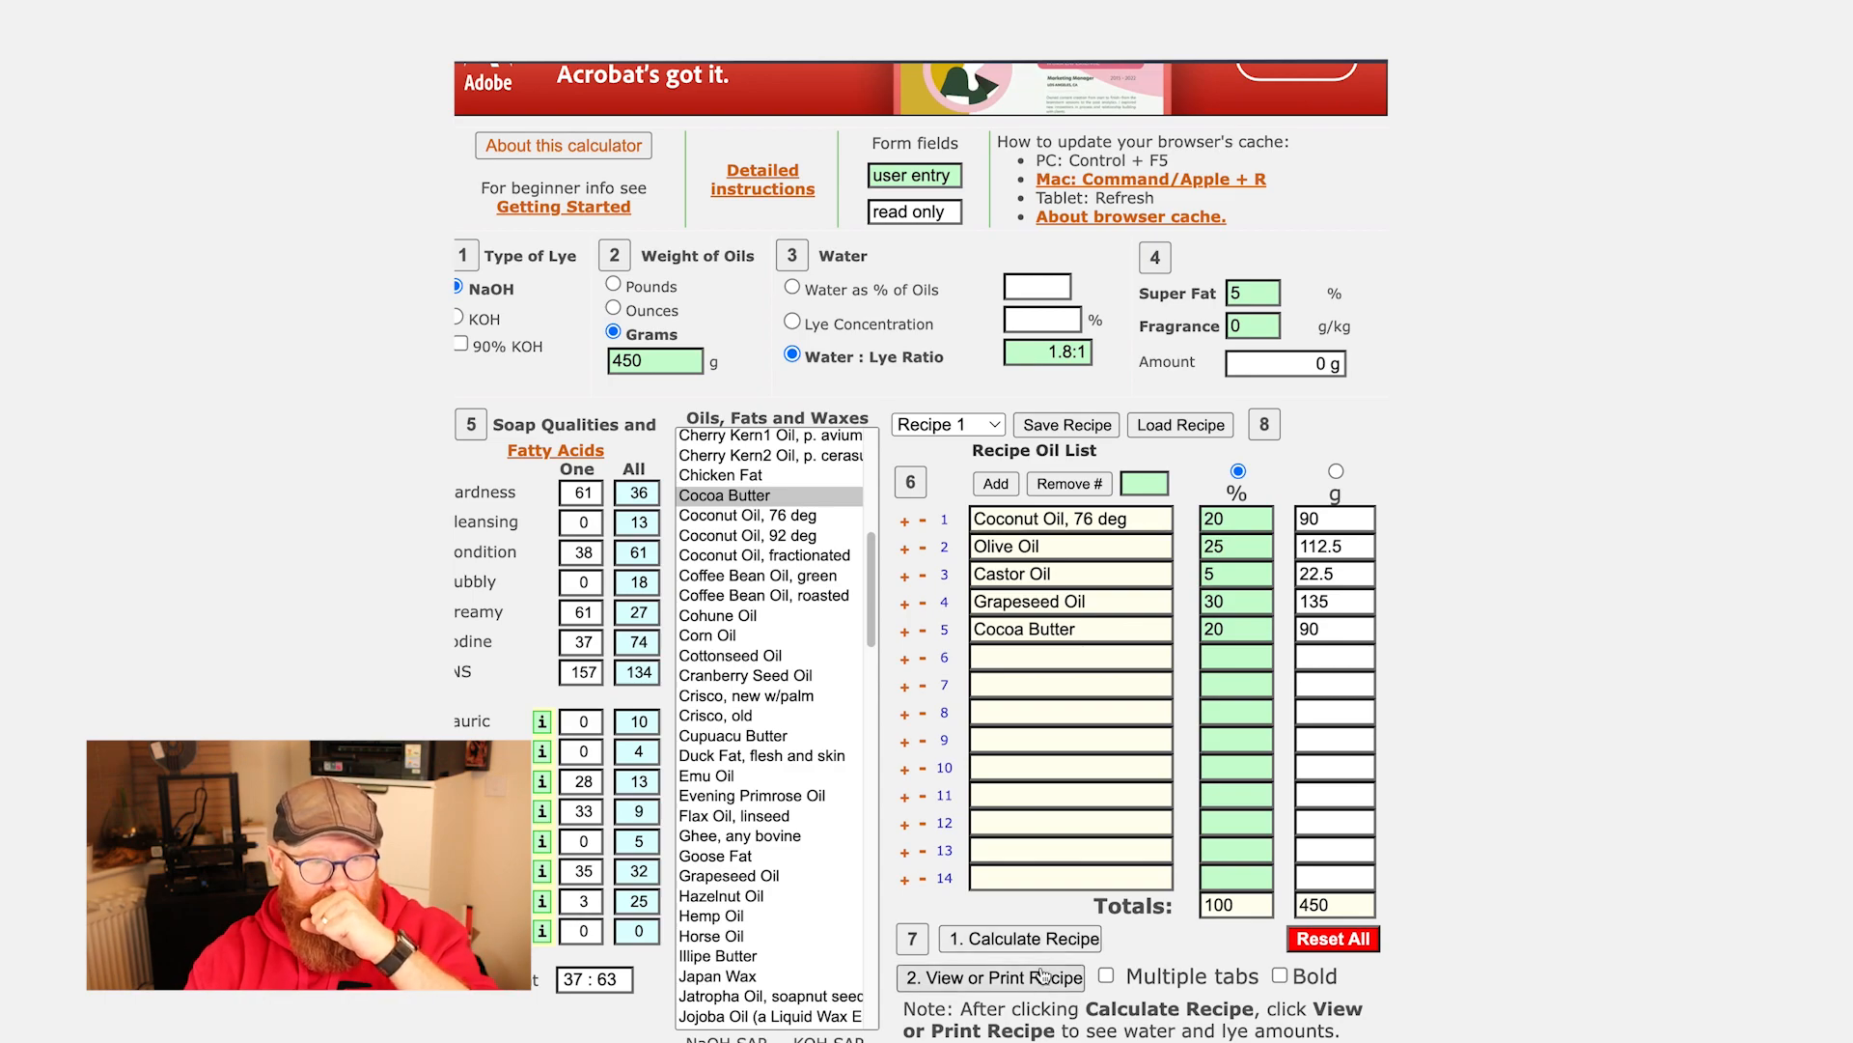
{"action": "left_click", "coordinate": [1026, 991]}
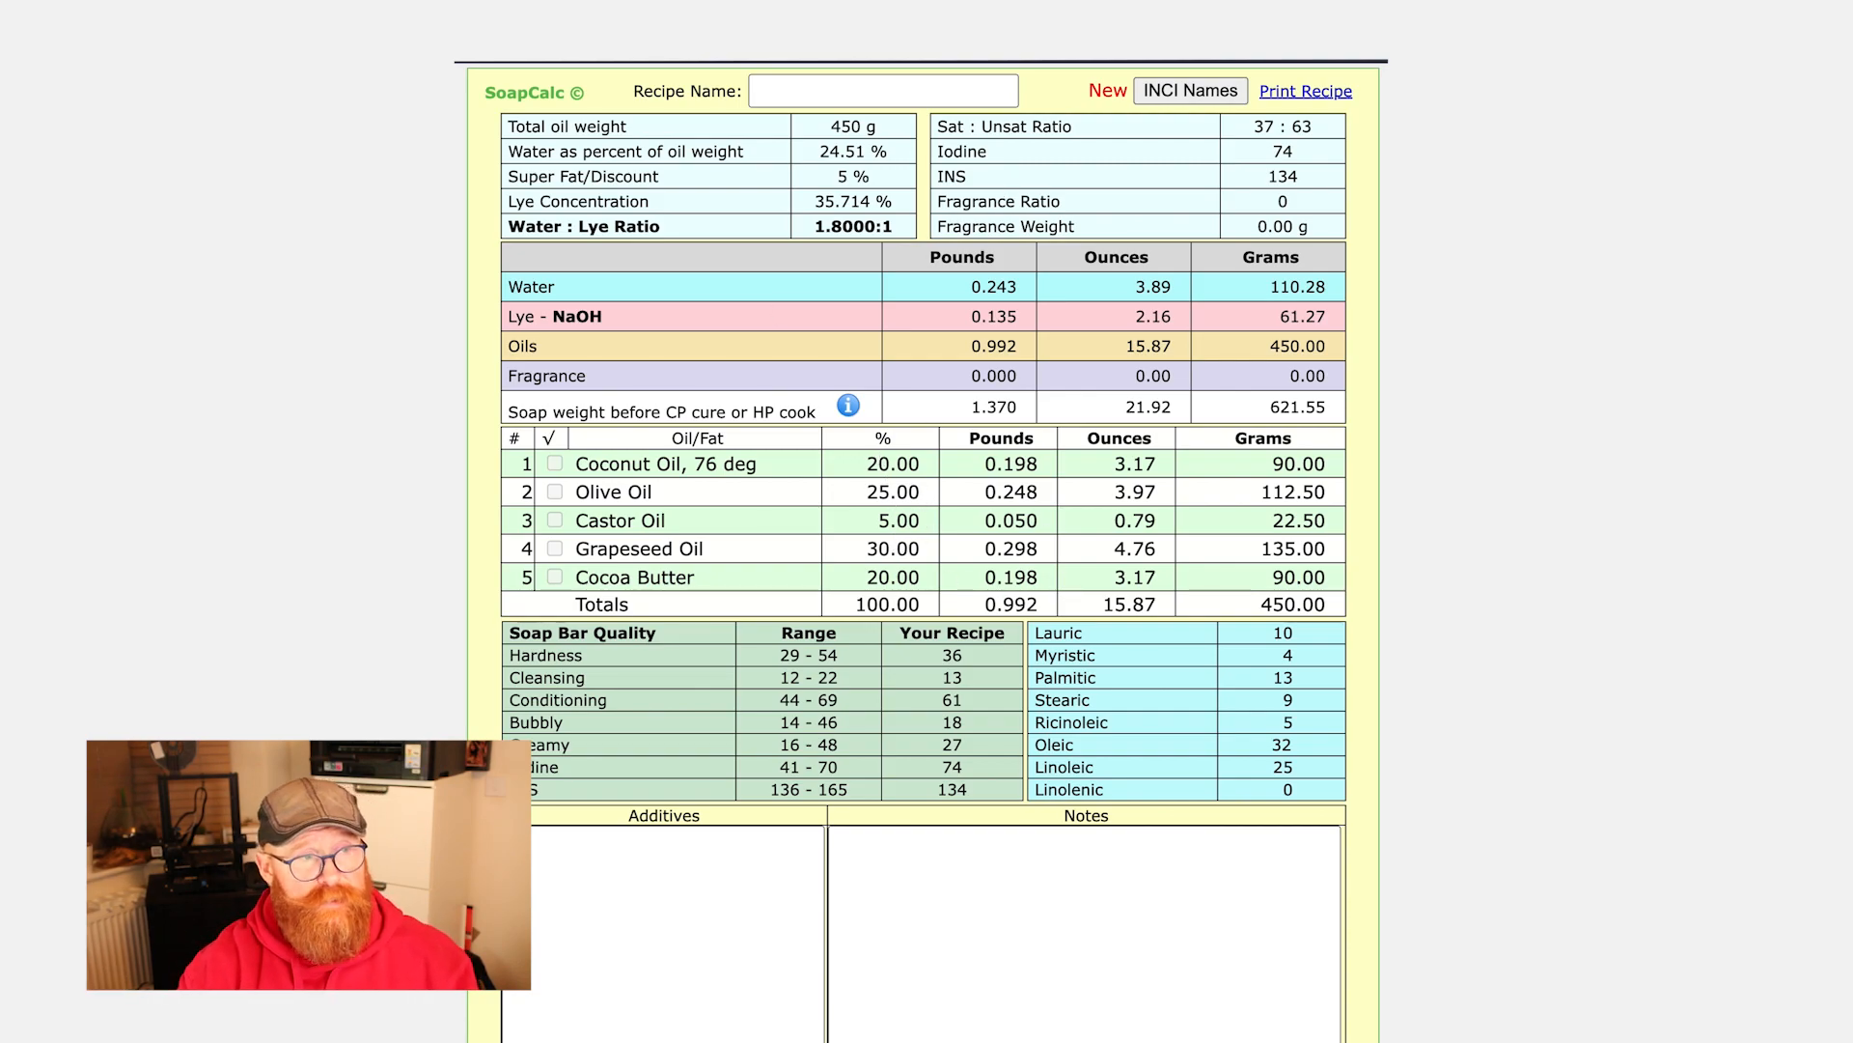
{"action": "left_click", "coordinate": [821, 39]}
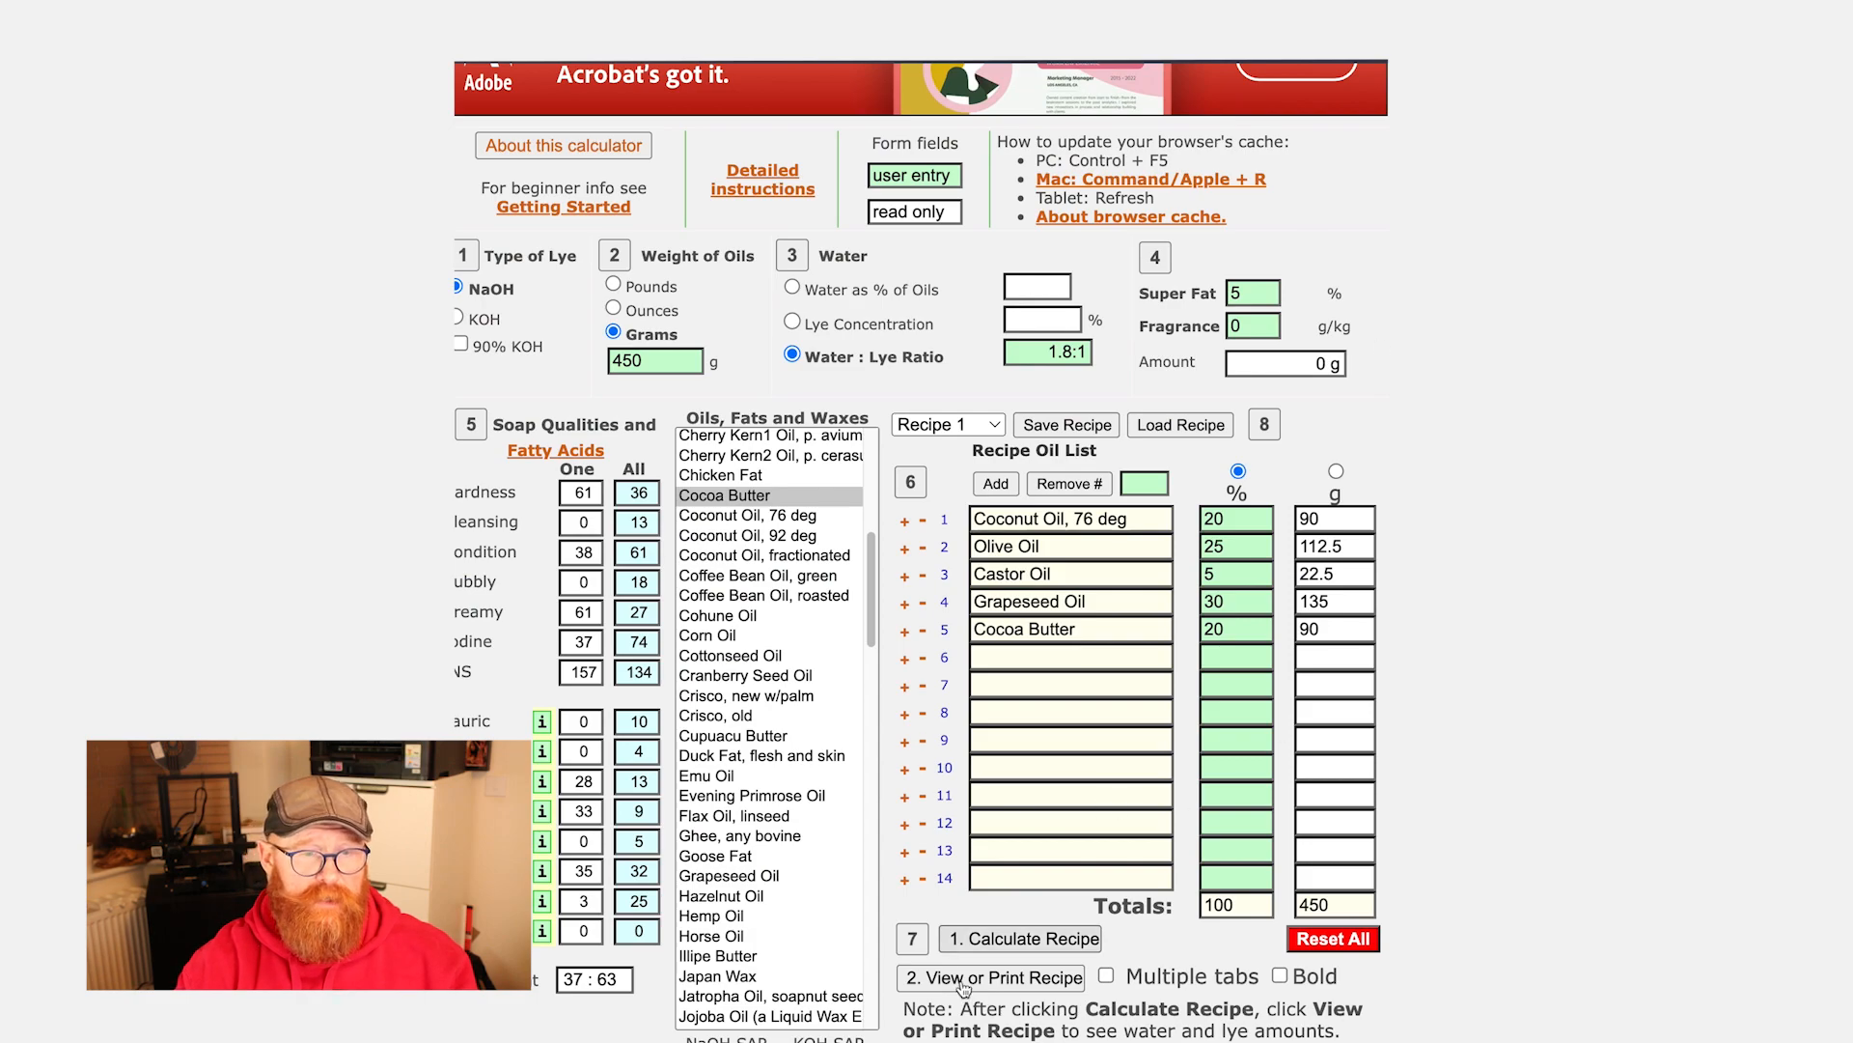
- With multiple tabs enabled, set Coconut Oil, 76 deg to 15% and Cocoa Butter to 25%, and view the recalculated recipe sheet
{"action": "left_click", "coordinate": [1106, 975]}
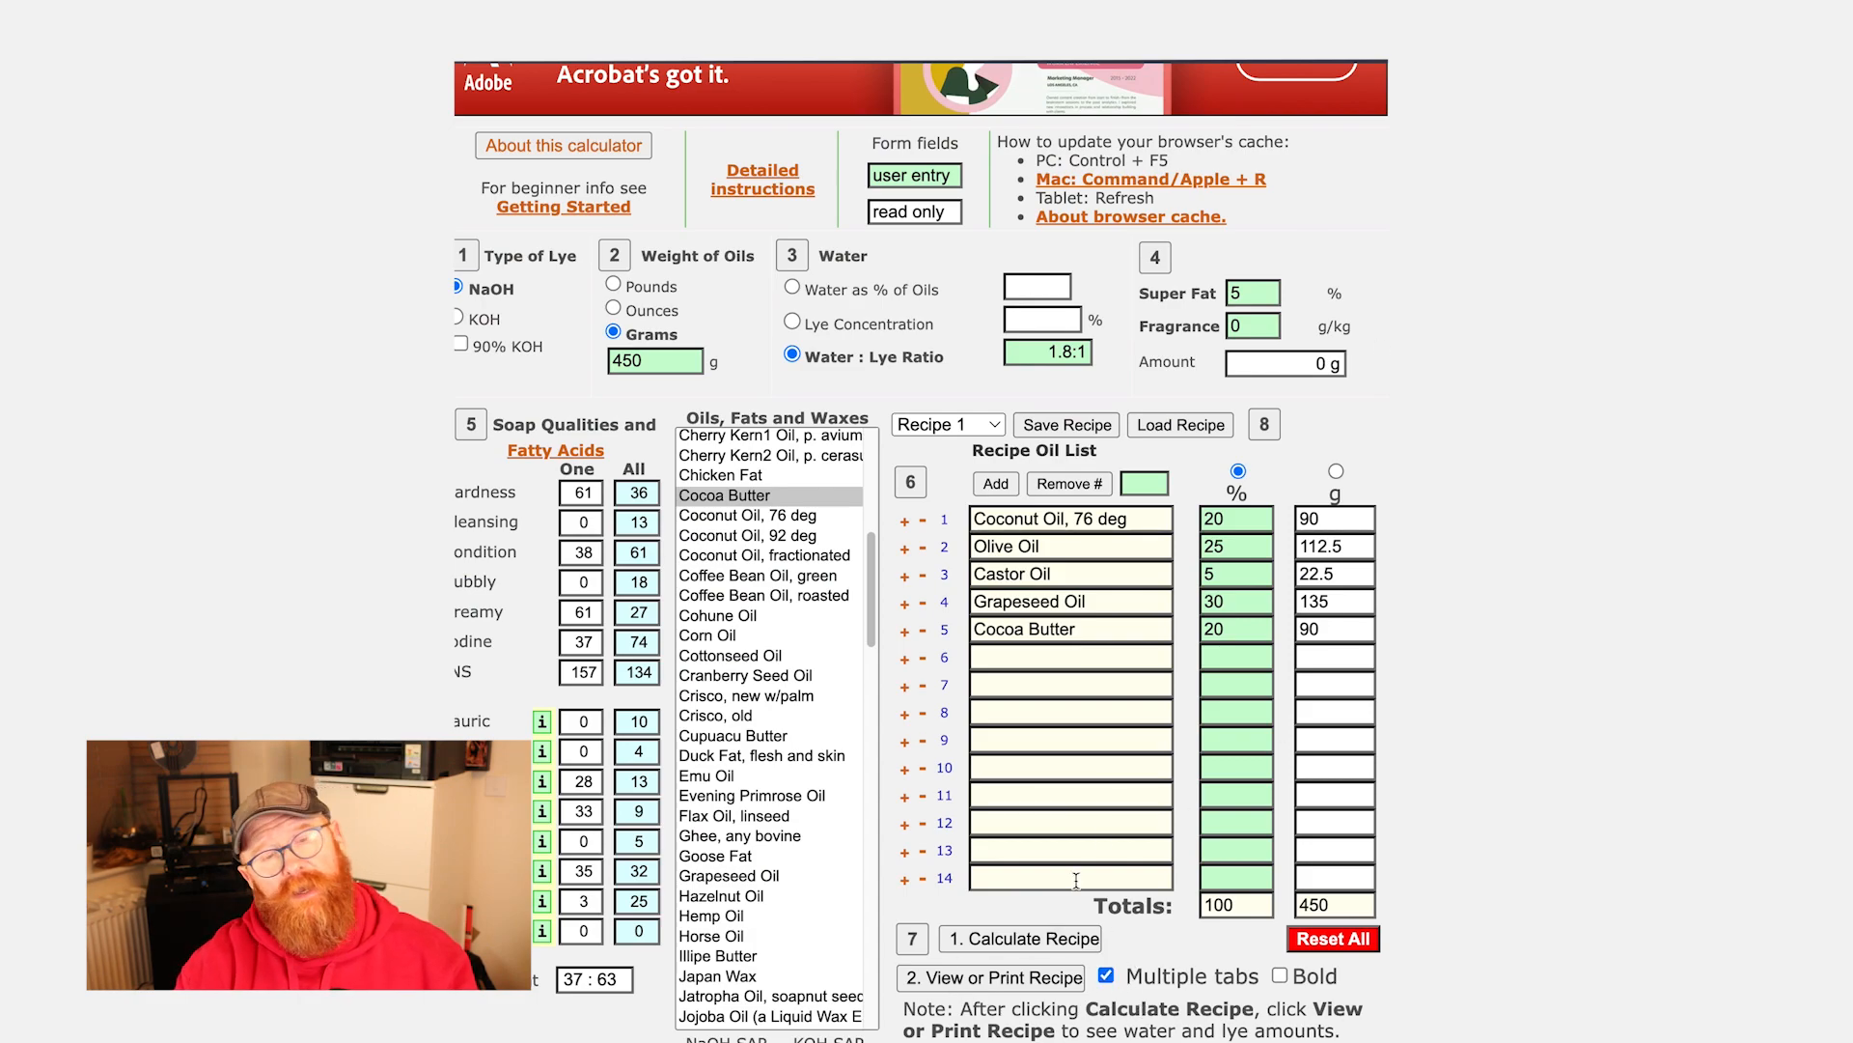
{"action": "left_click", "coordinate": [1241, 520]}
{"action": "double_click", "coordinate": [1213, 519]}
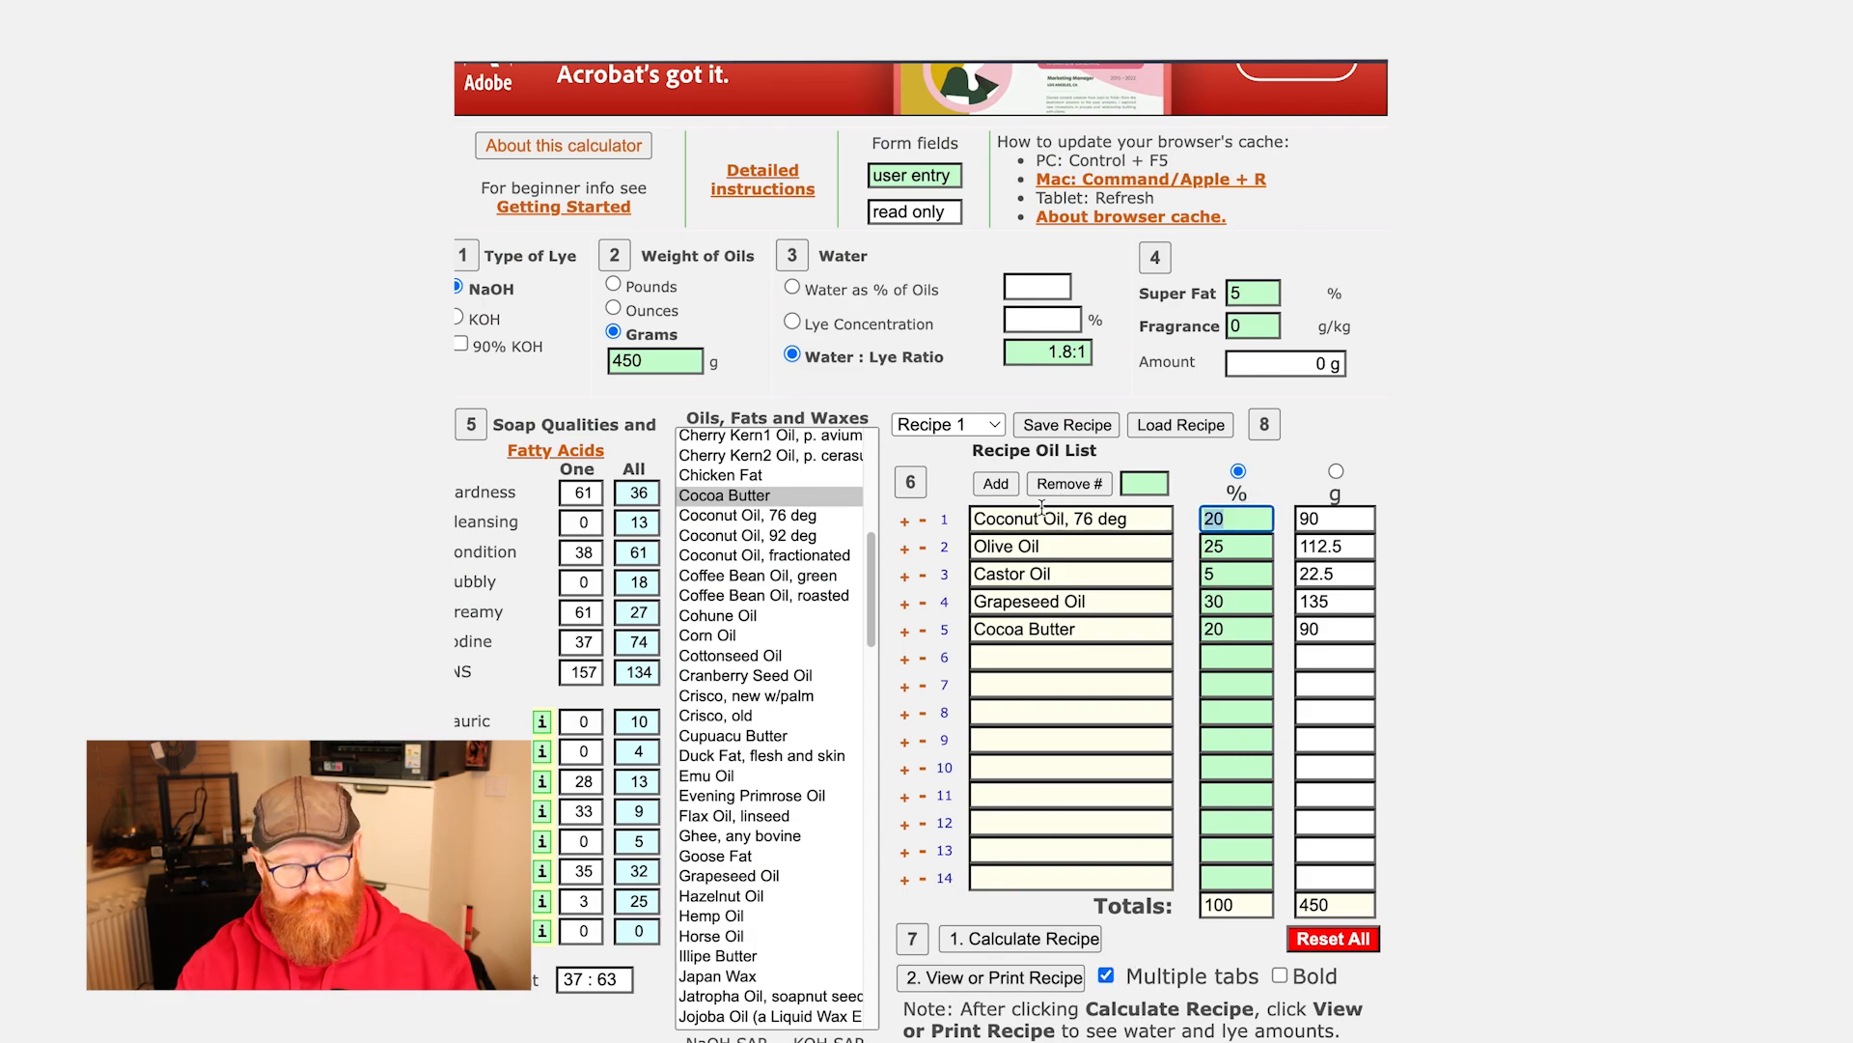
{"action": "type", "text": "15"}
{"action": "double_click", "coordinate": [1233, 628]}
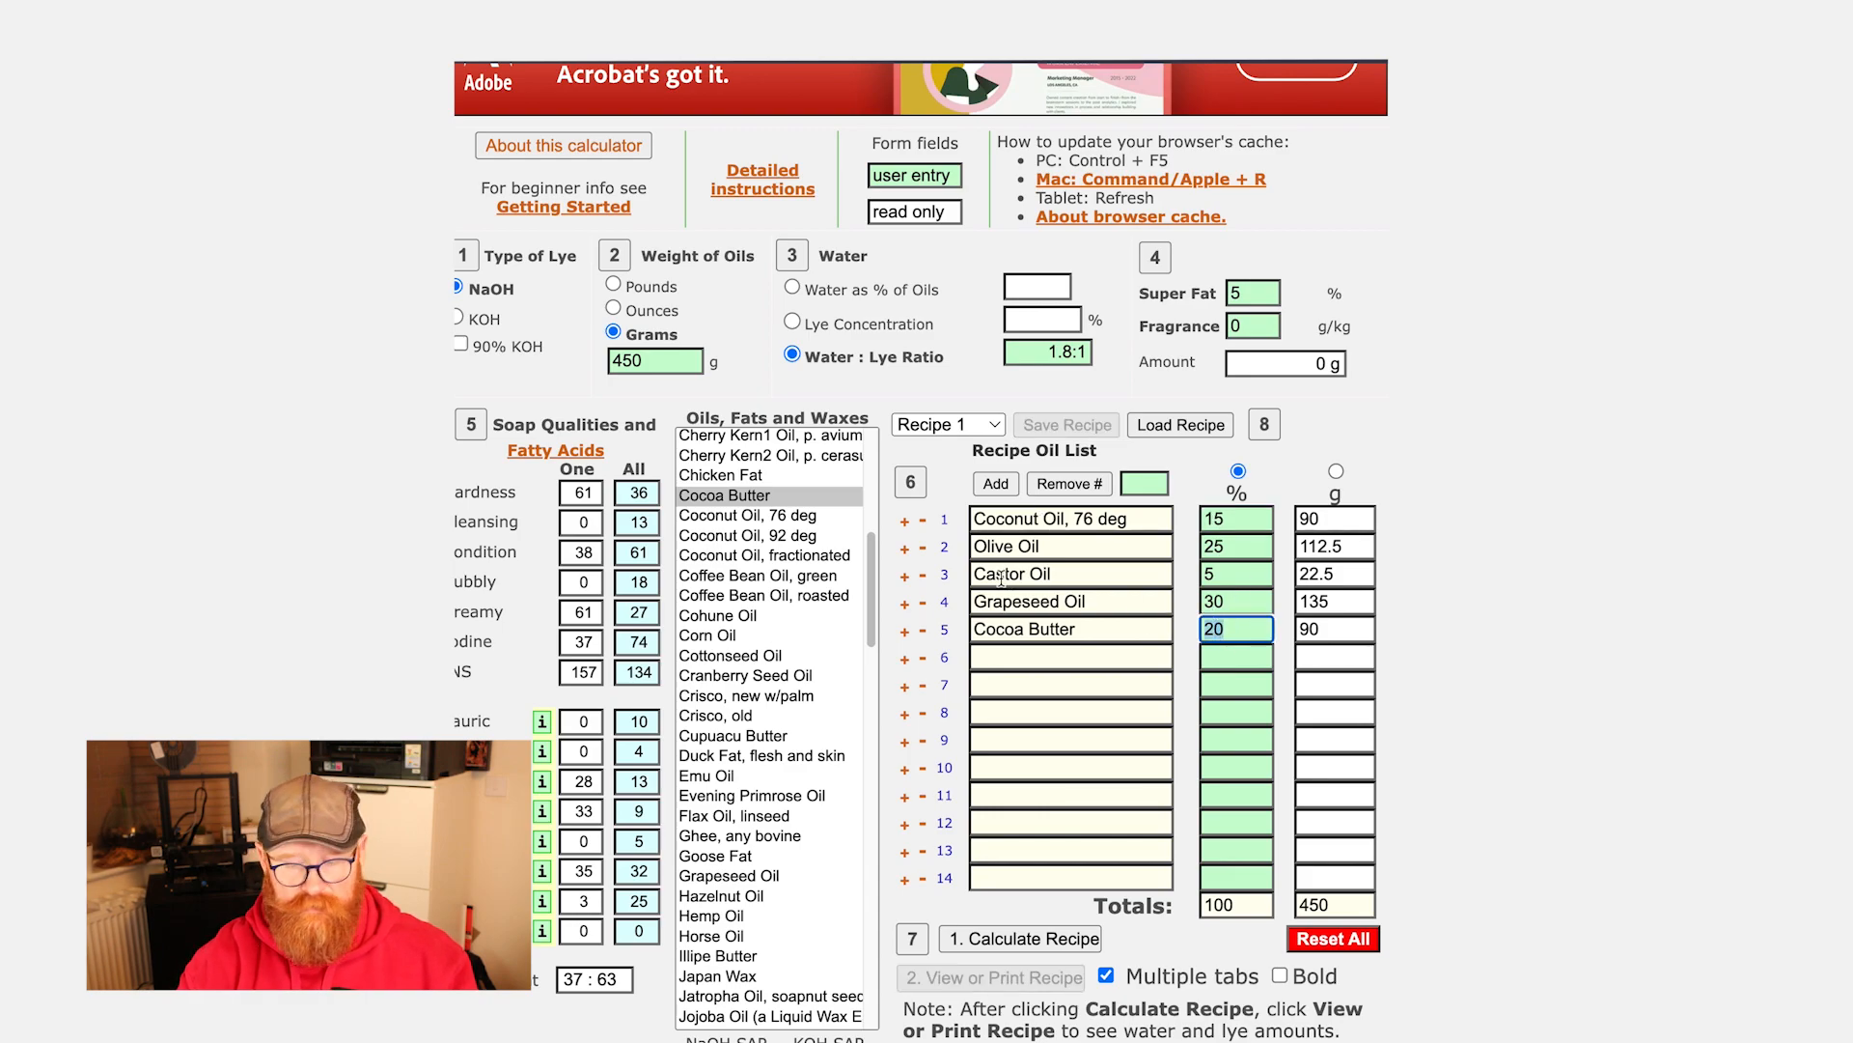
{"action": "type", "text": "30"}
{"action": "key", "text": "BackSpace"}
{"action": "key", "text": "BackSpace"}
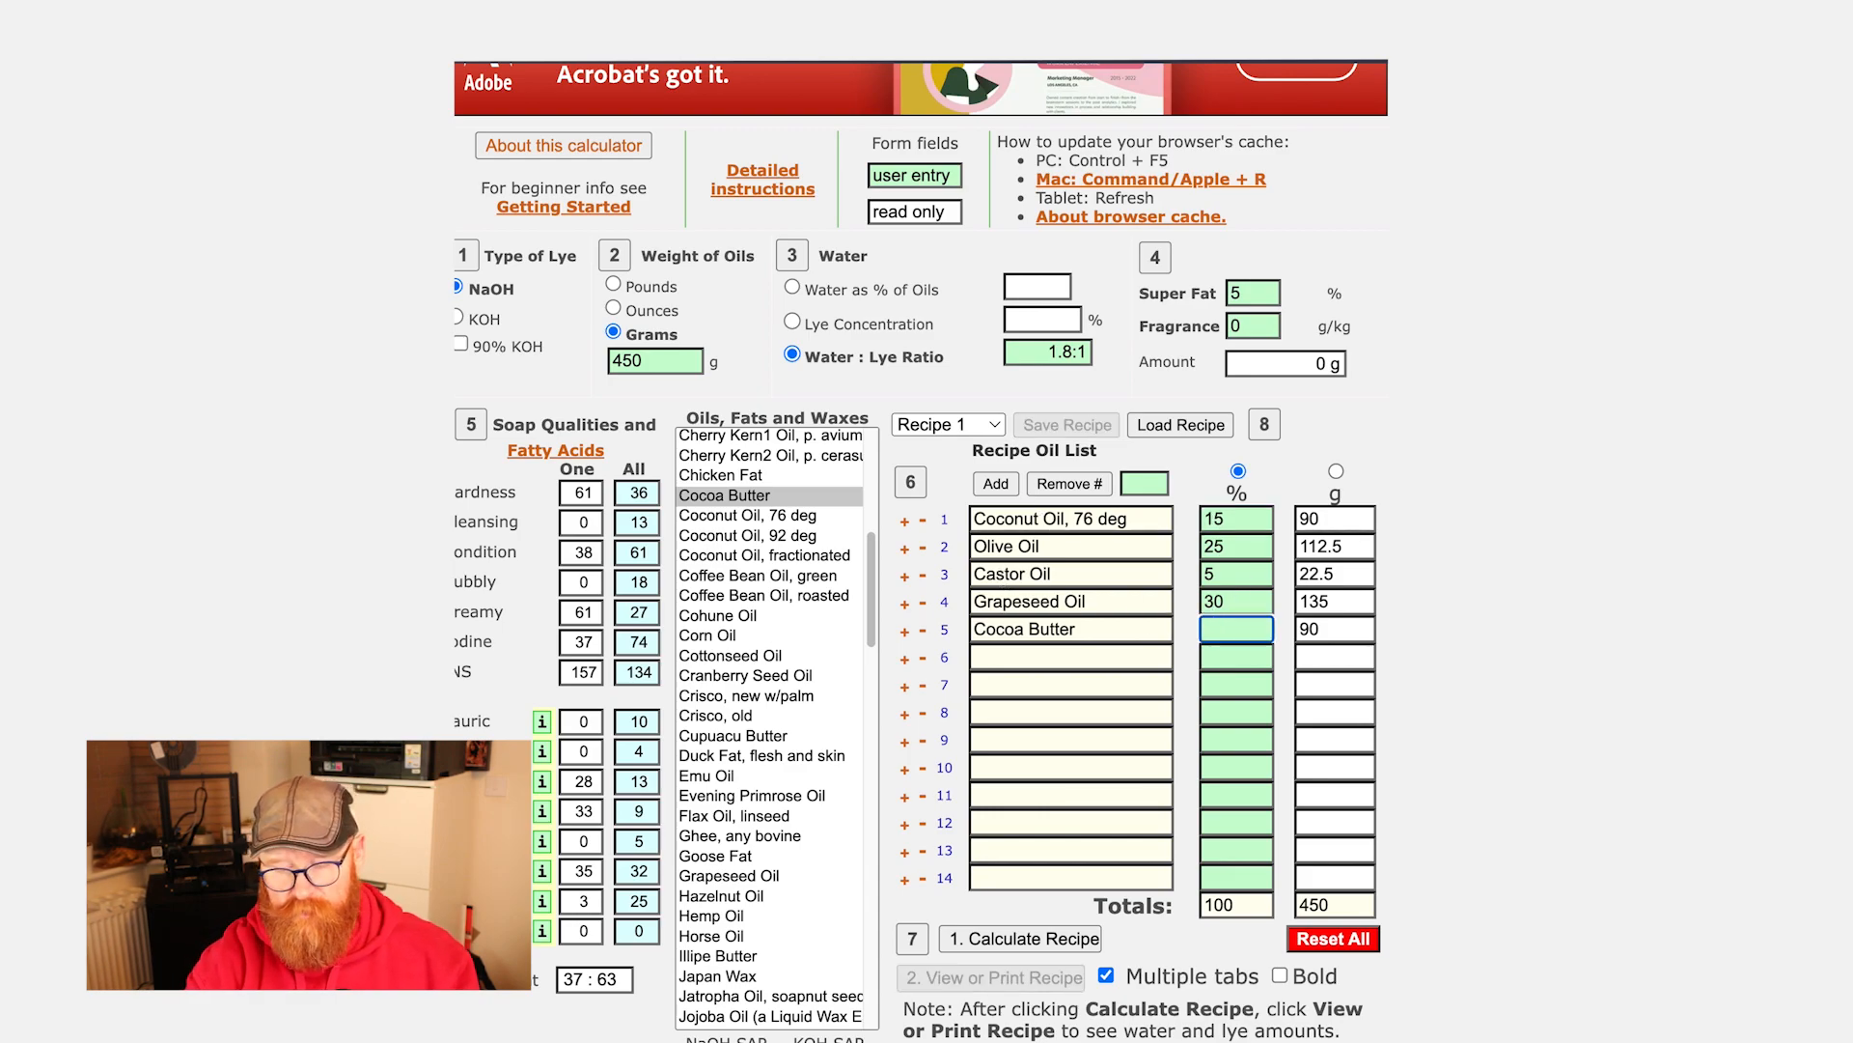
{"action": "type", "text": "25"}
{"action": "left_click", "coordinate": [1023, 939]}
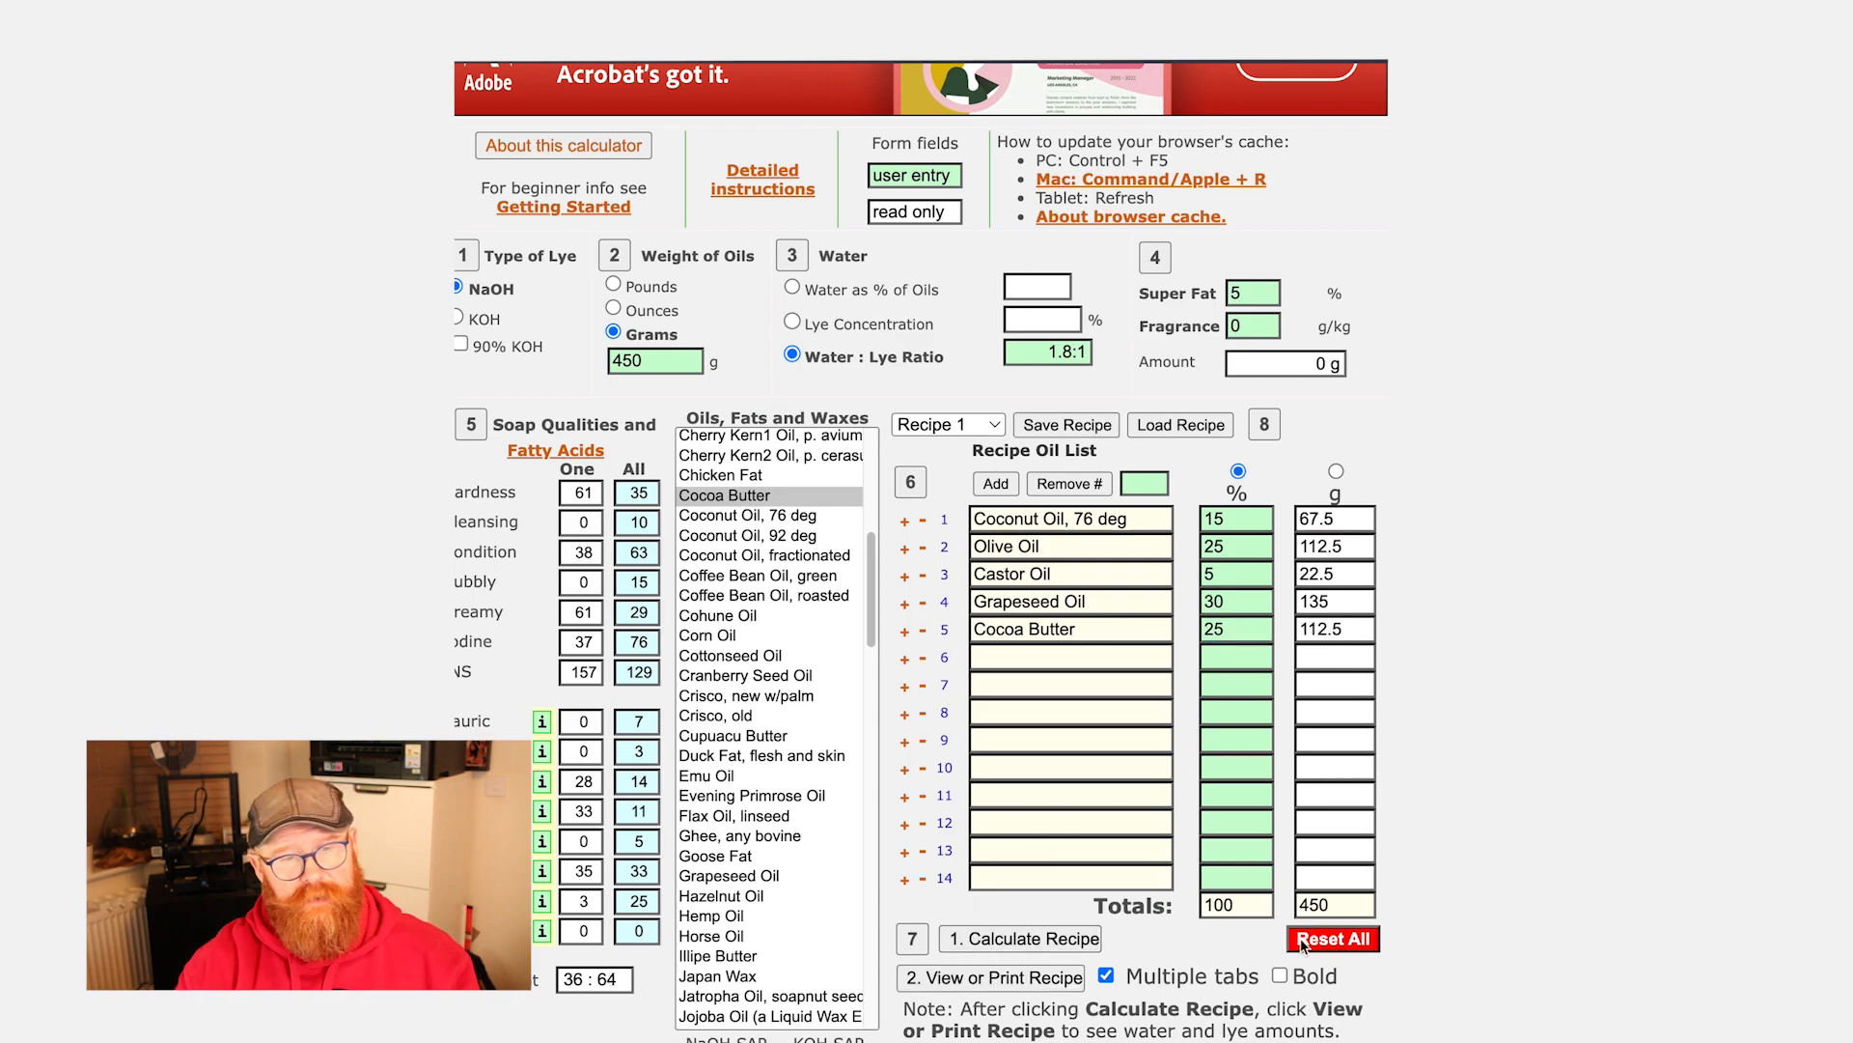
{"action": "left_click", "coordinate": [1033, 978]}
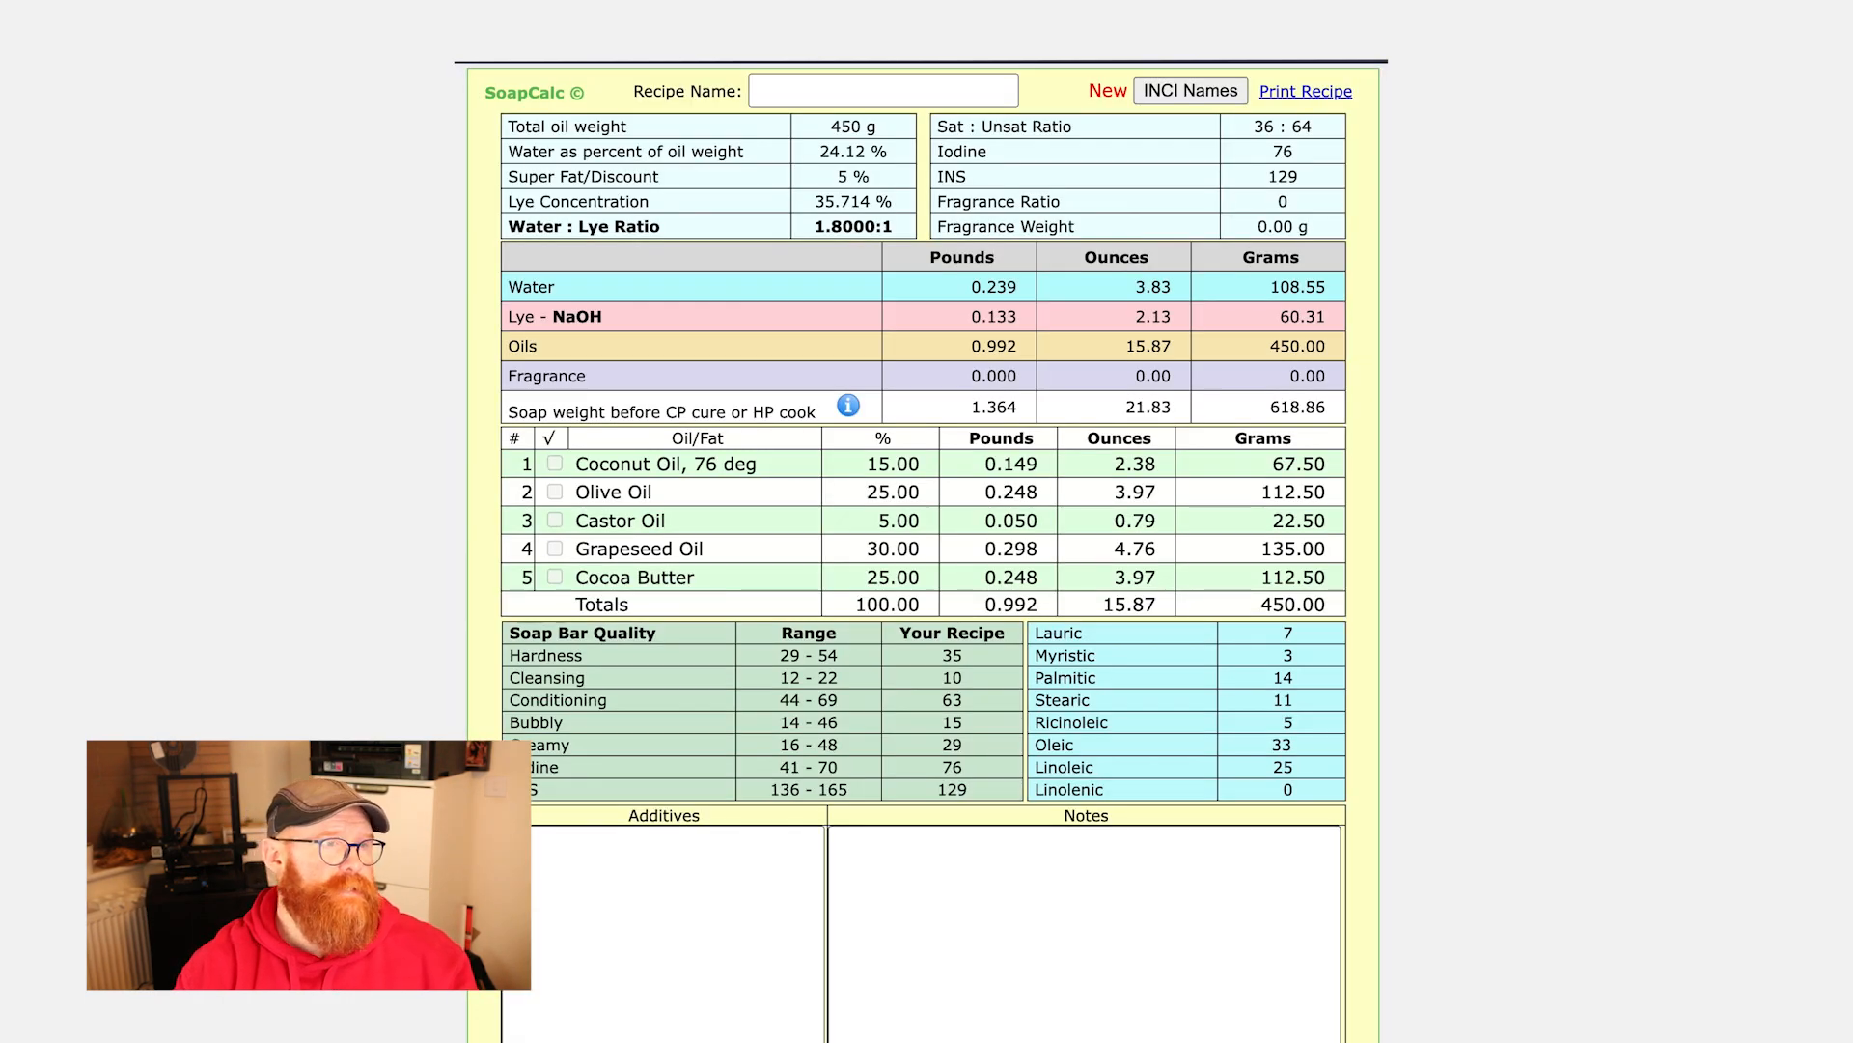